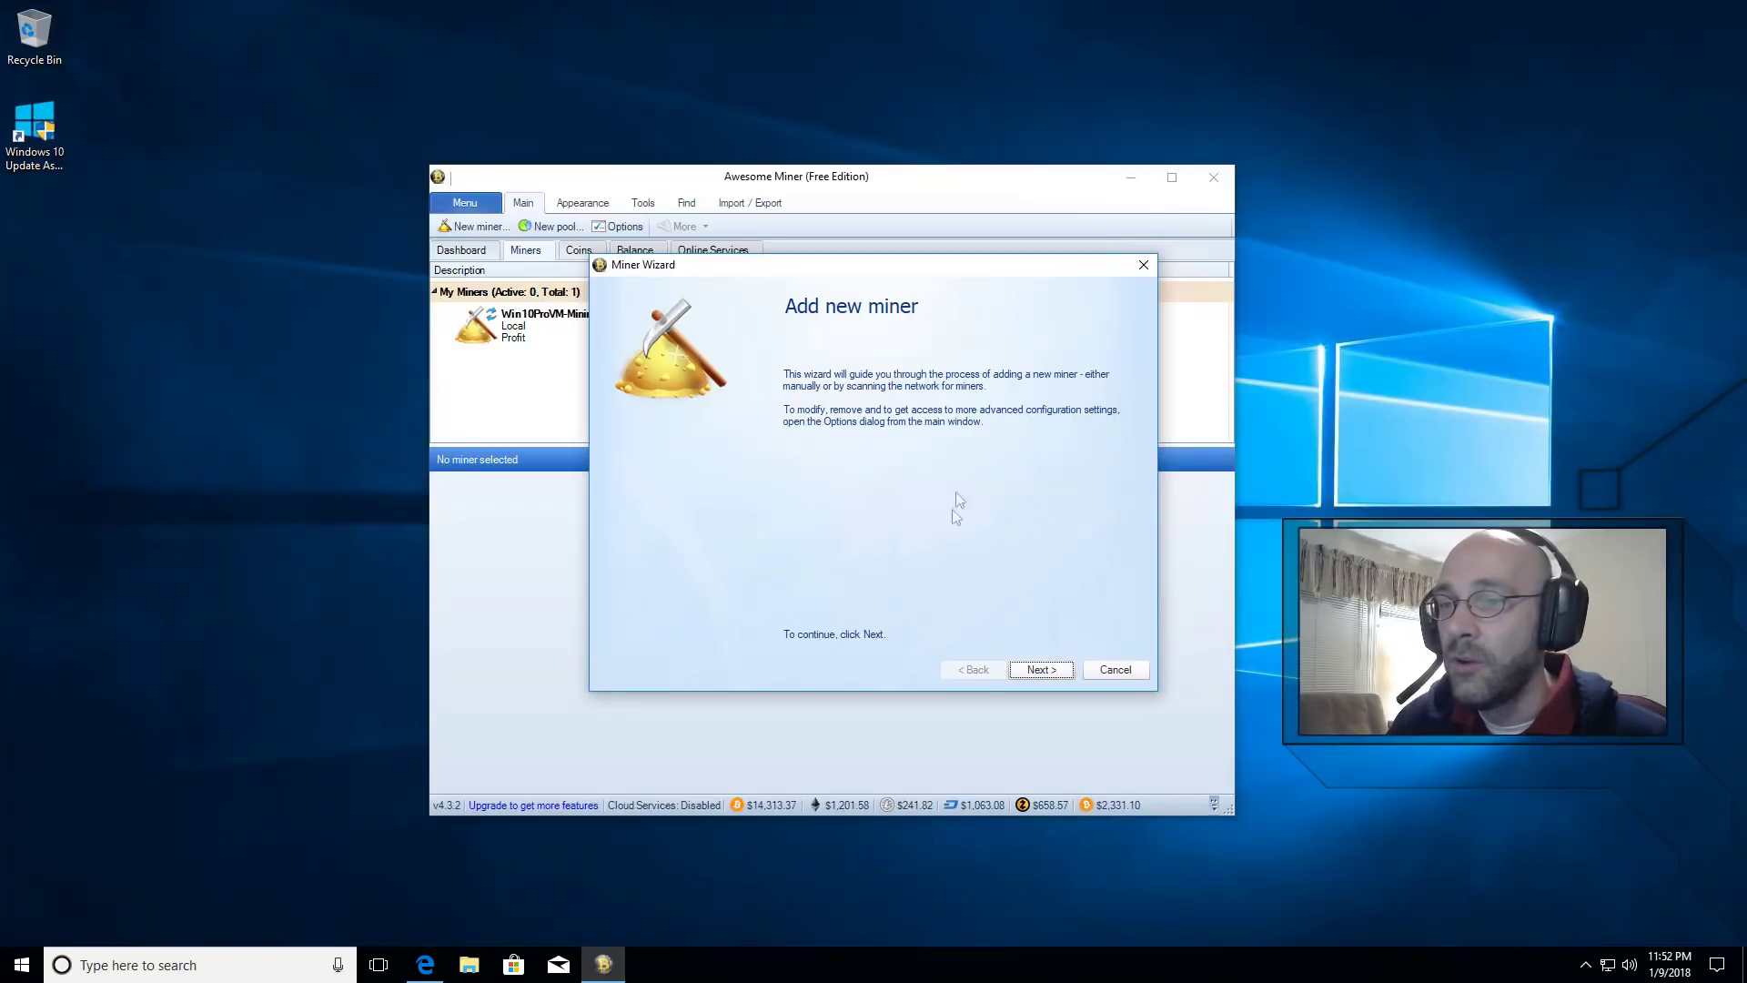
- Choose Managed Miner as the miner type and describe the new miner as Miner1, keeping the local host
{"action": "left_click", "coordinate": [1040, 669]}
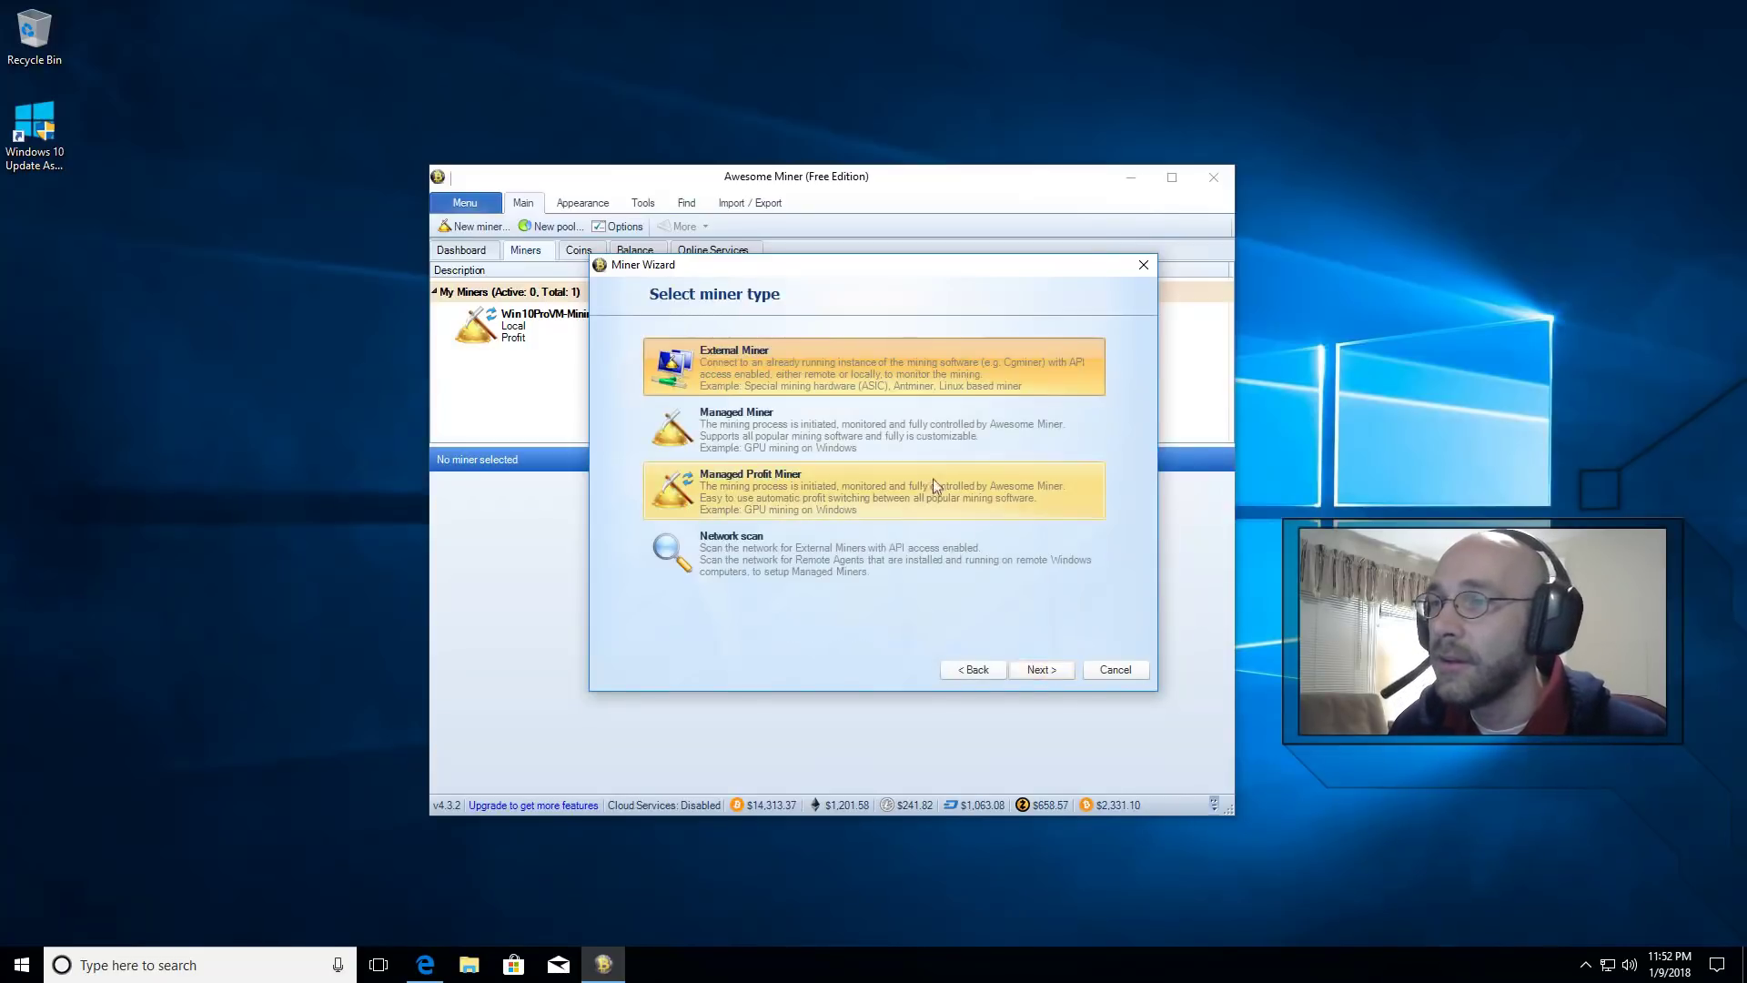
{"action": "left_click", "coordinate": [758, 428]}
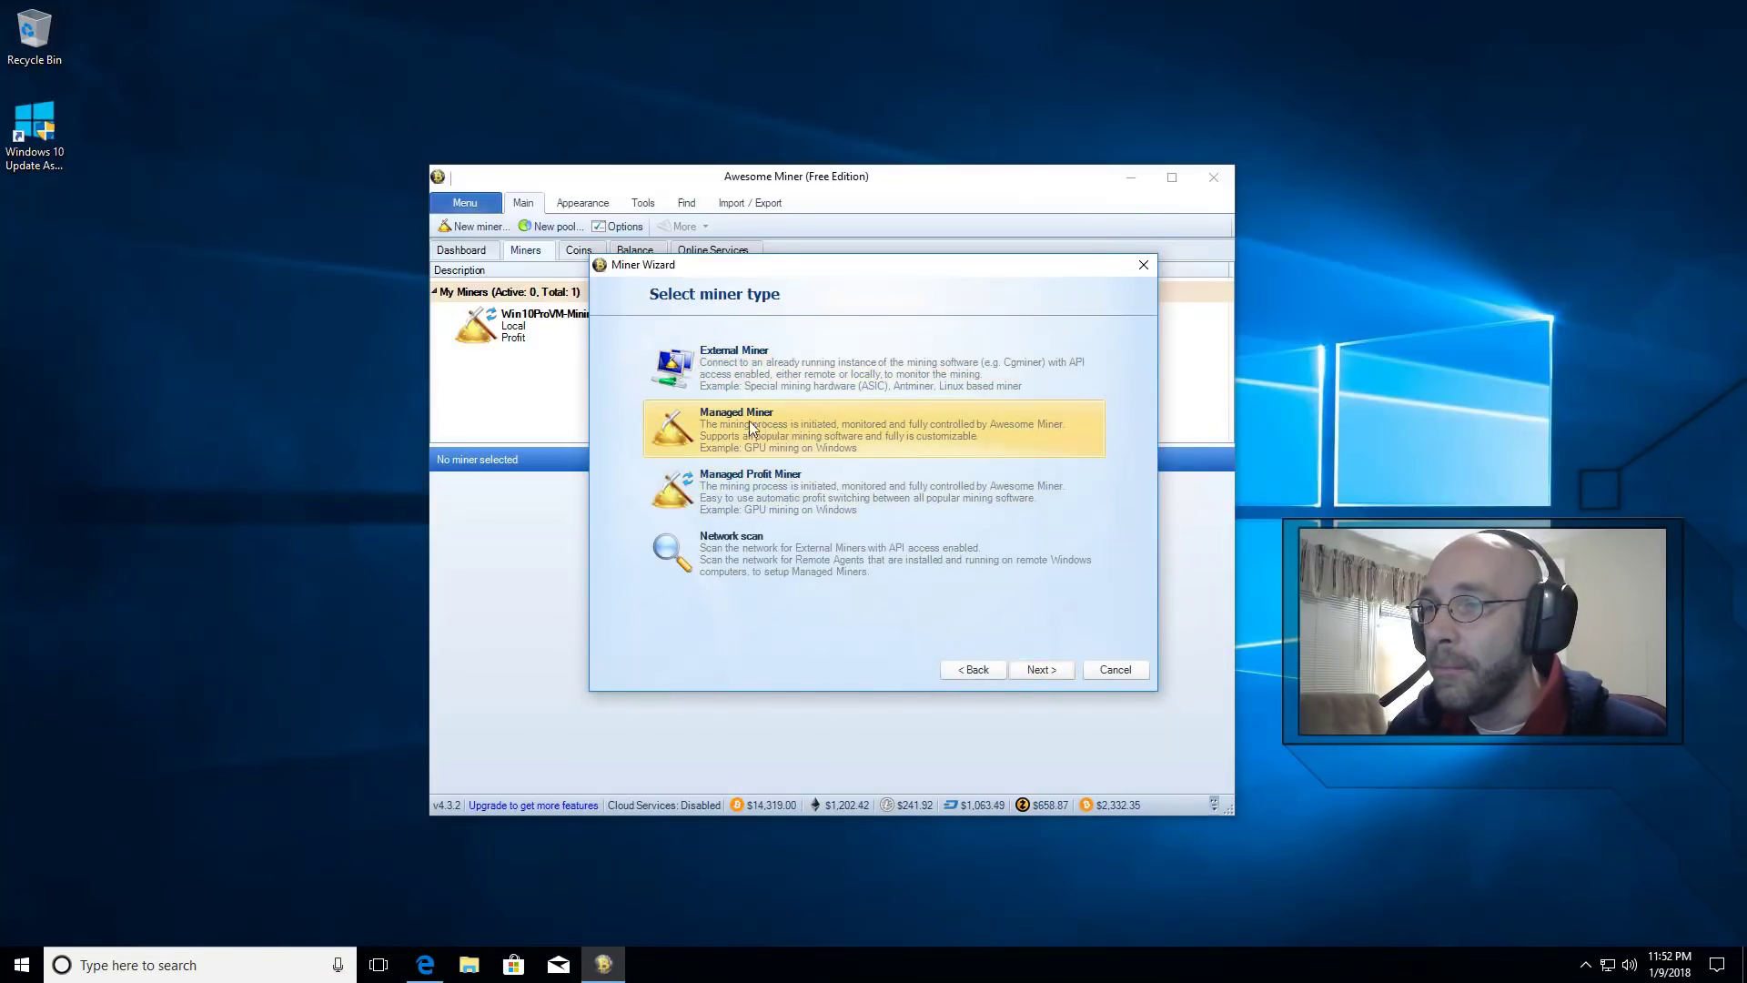
{"action": "left_click", "coordinate": [1055, 669]}
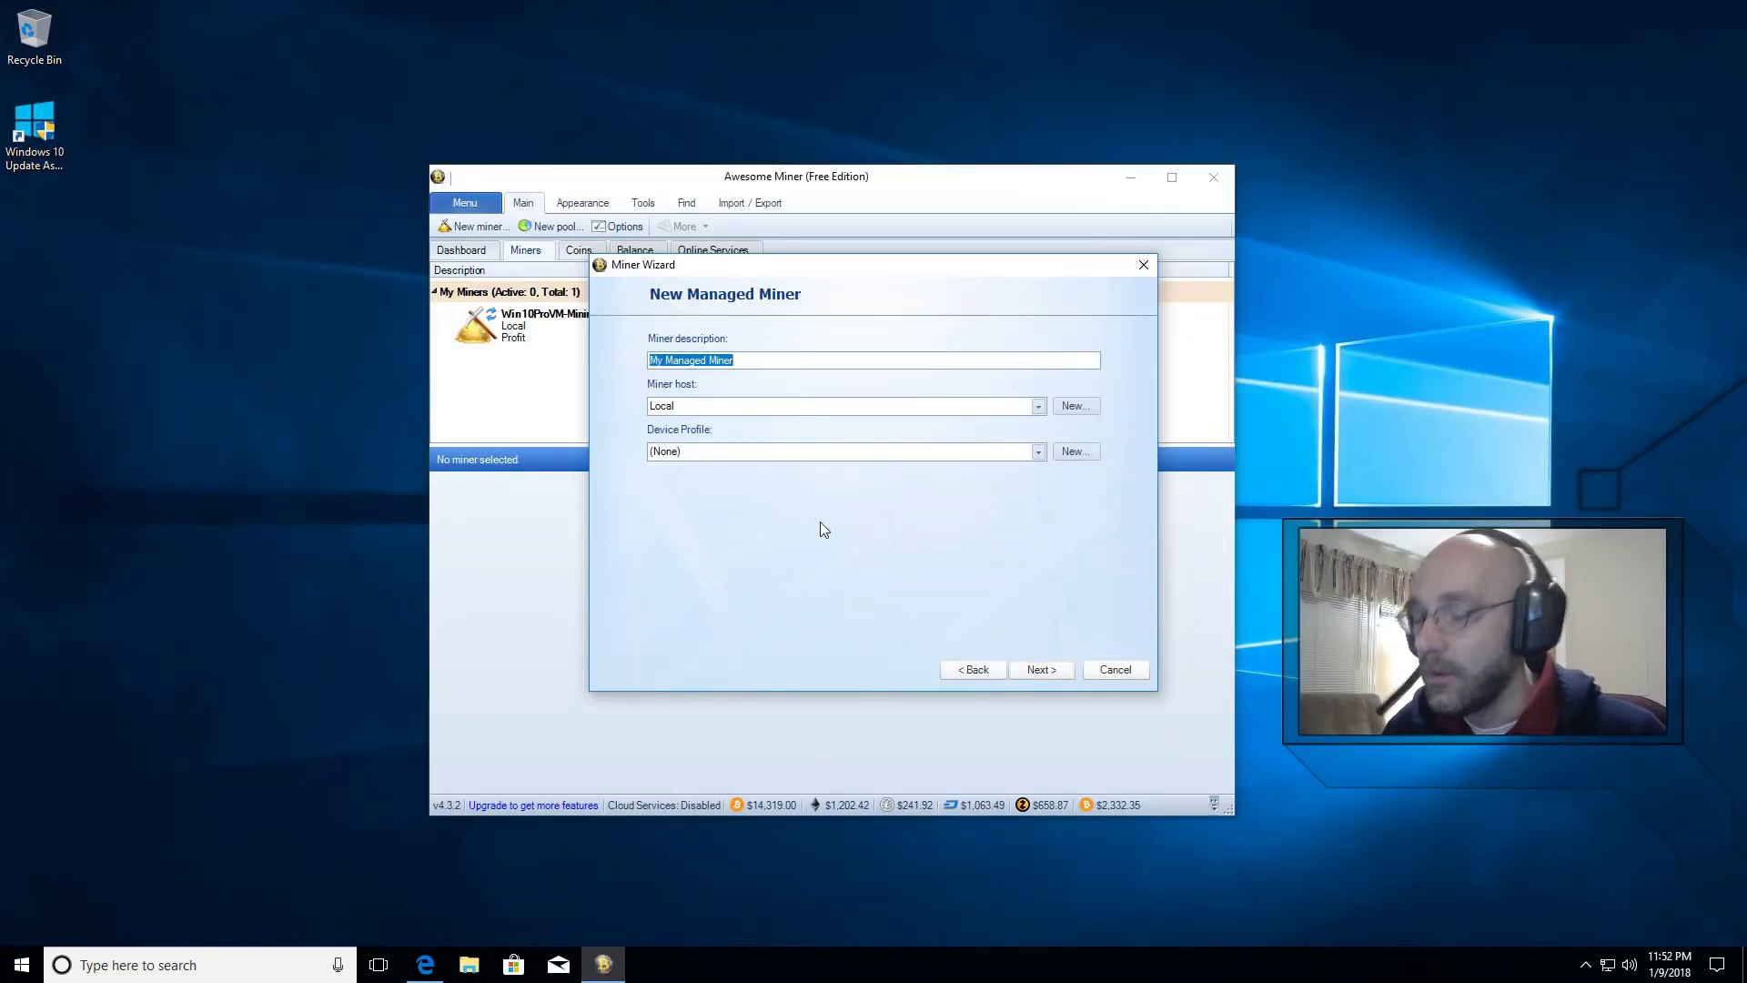
{"action": "type", "text": "Miner1"}
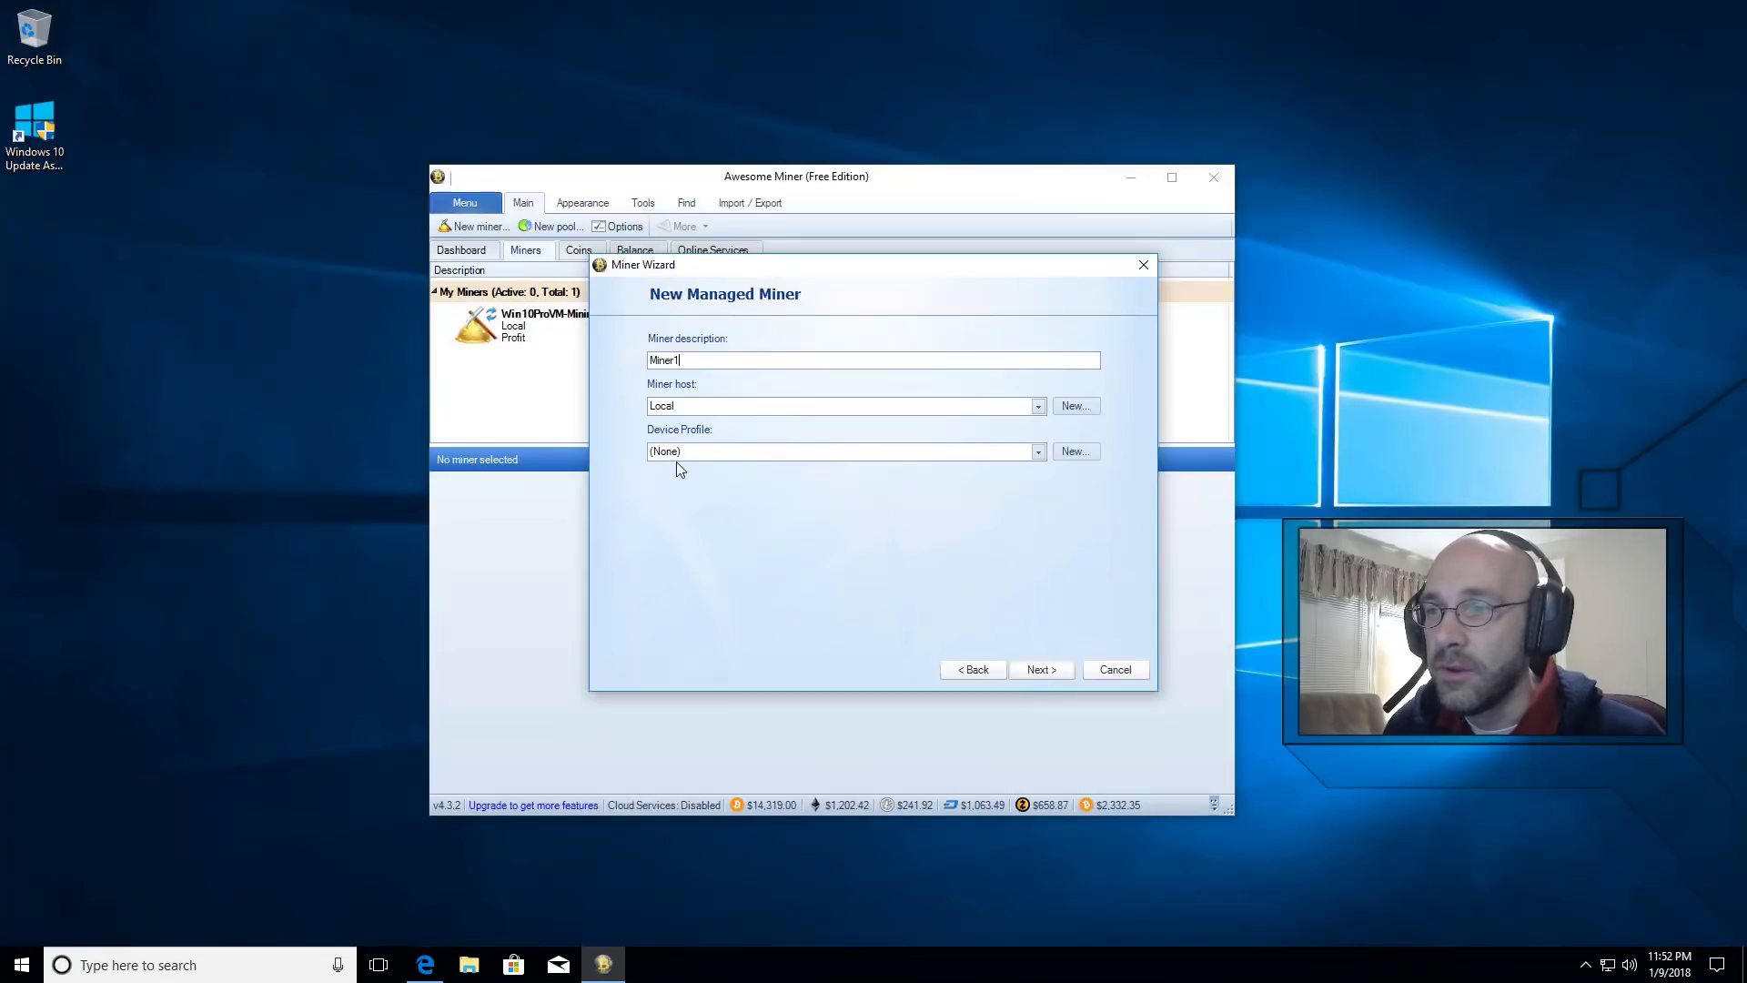
{"action": "left_click", "coordinate": [1042, 669]}
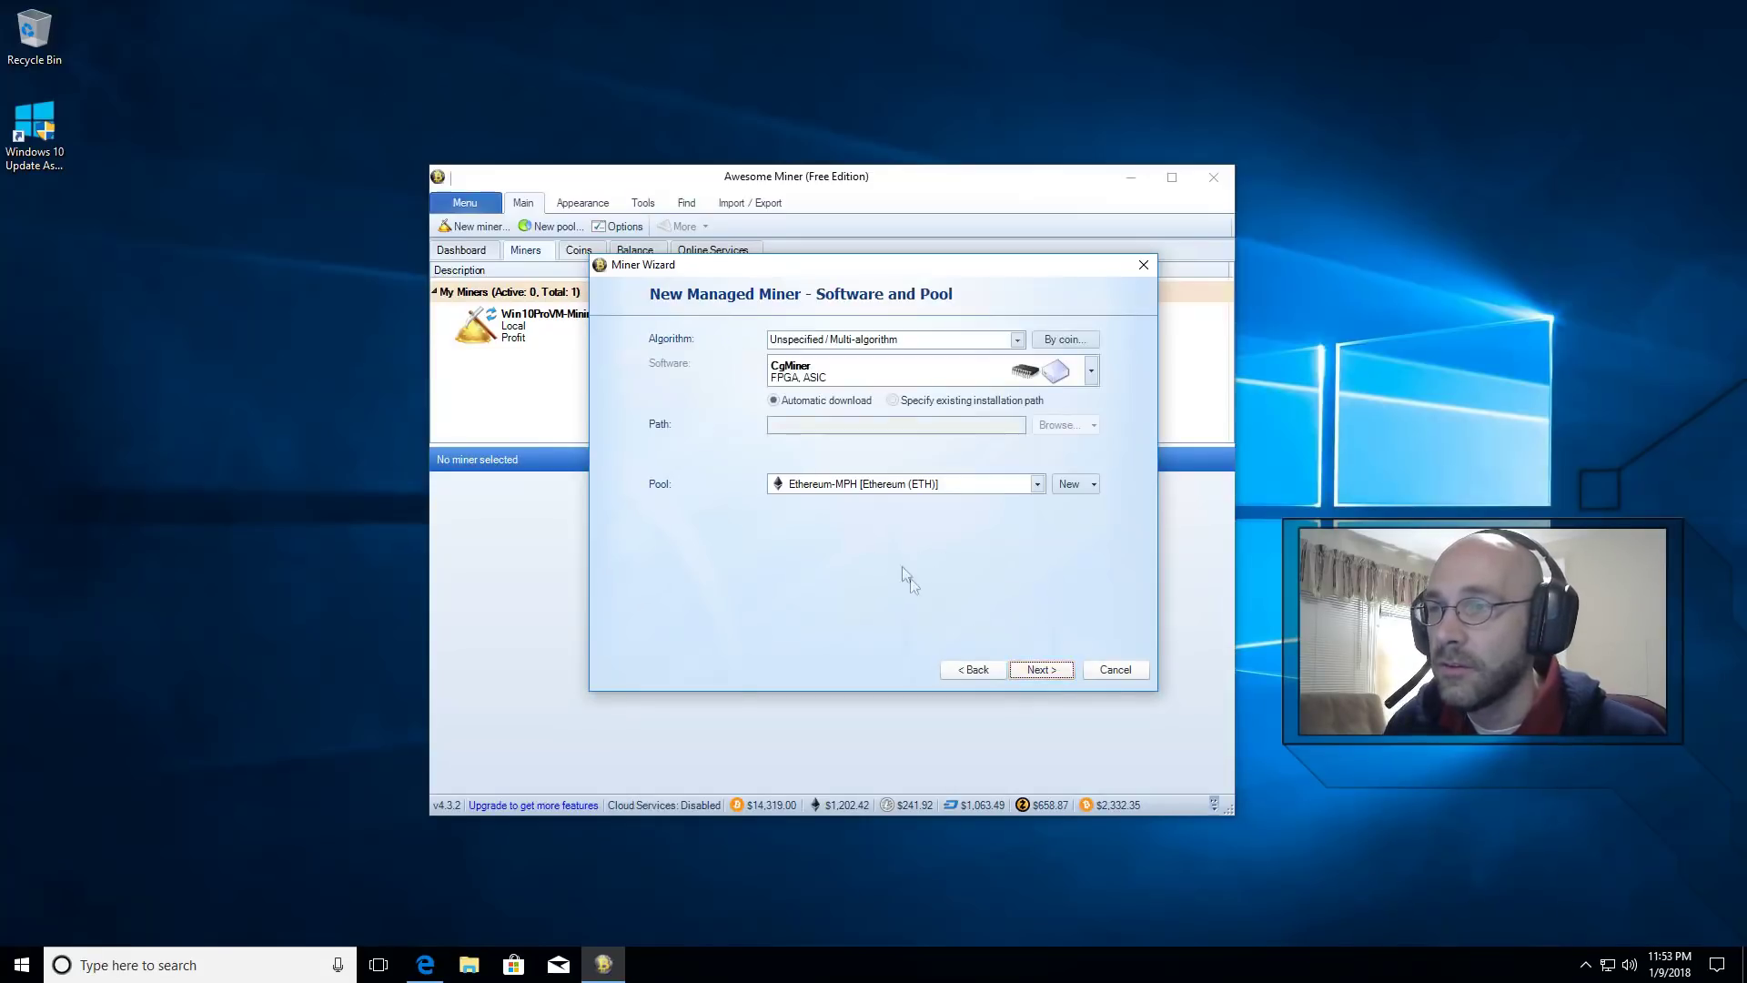
- Set the miner's algorithm to Ethereum and choose Ethereum (ETH) as the coin
{"action": "left_click", "coordinate": [1018, 341]}
{"action": "left_click", "coordinate": [802, 455]}
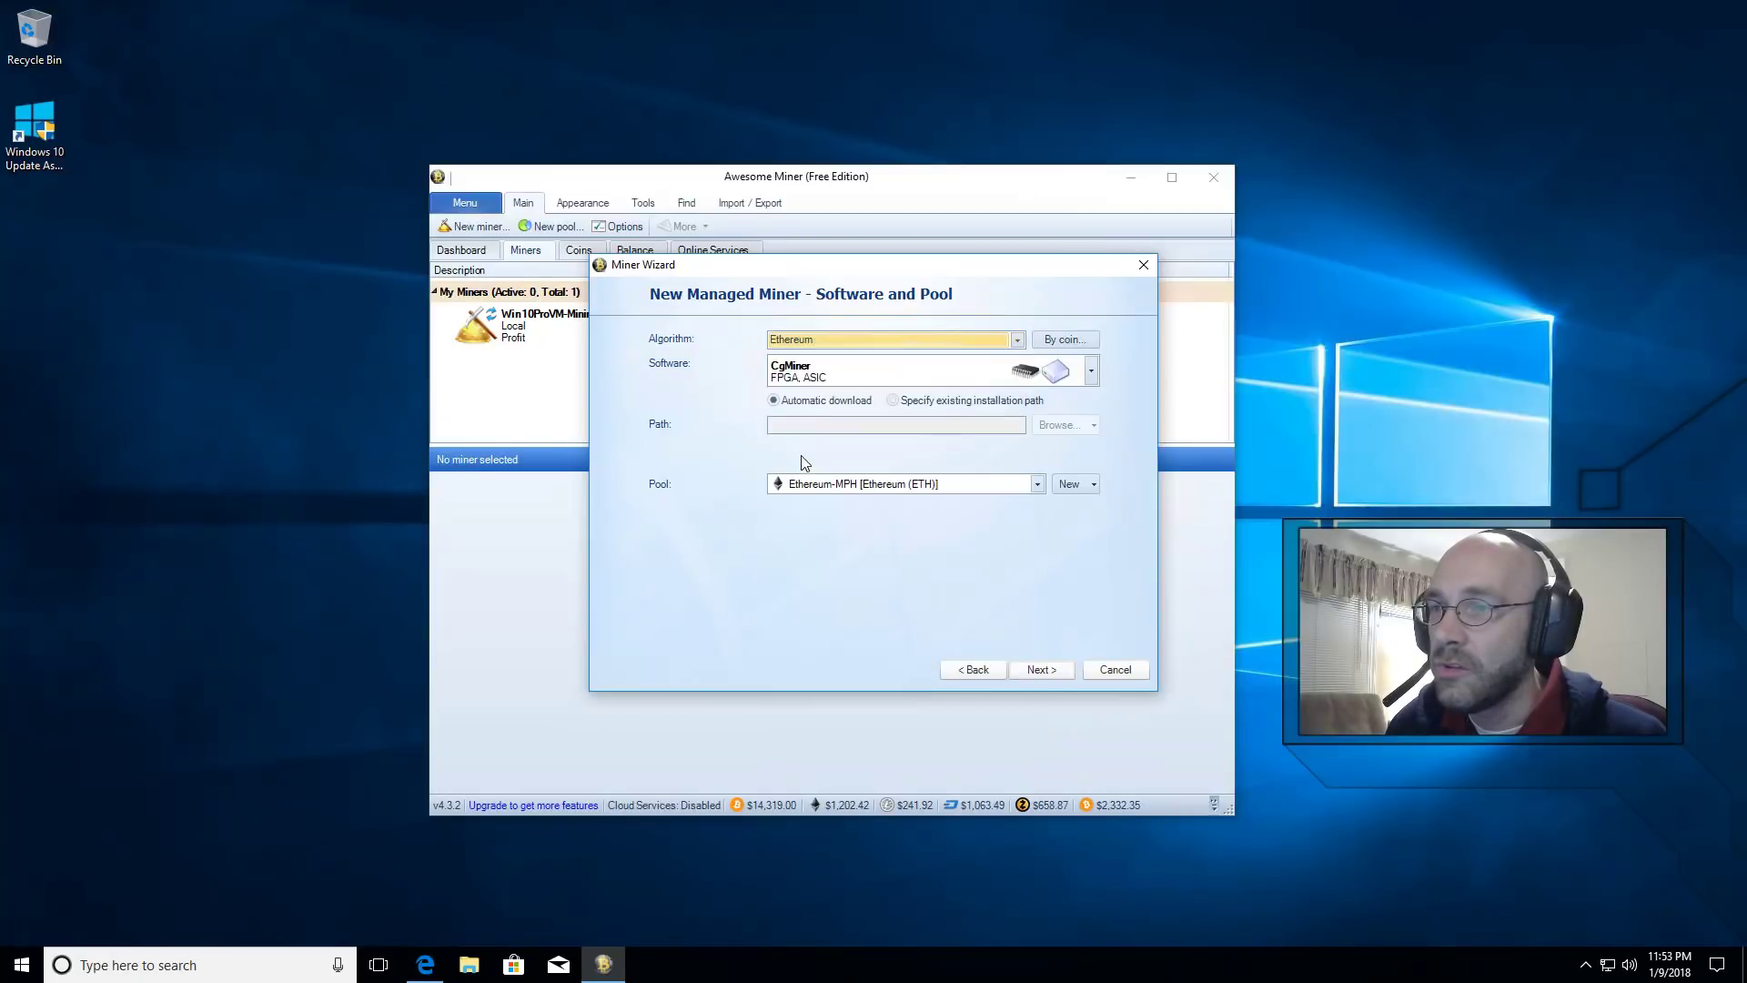
{"action": "left_click", "coordinate": [1070, 341]}
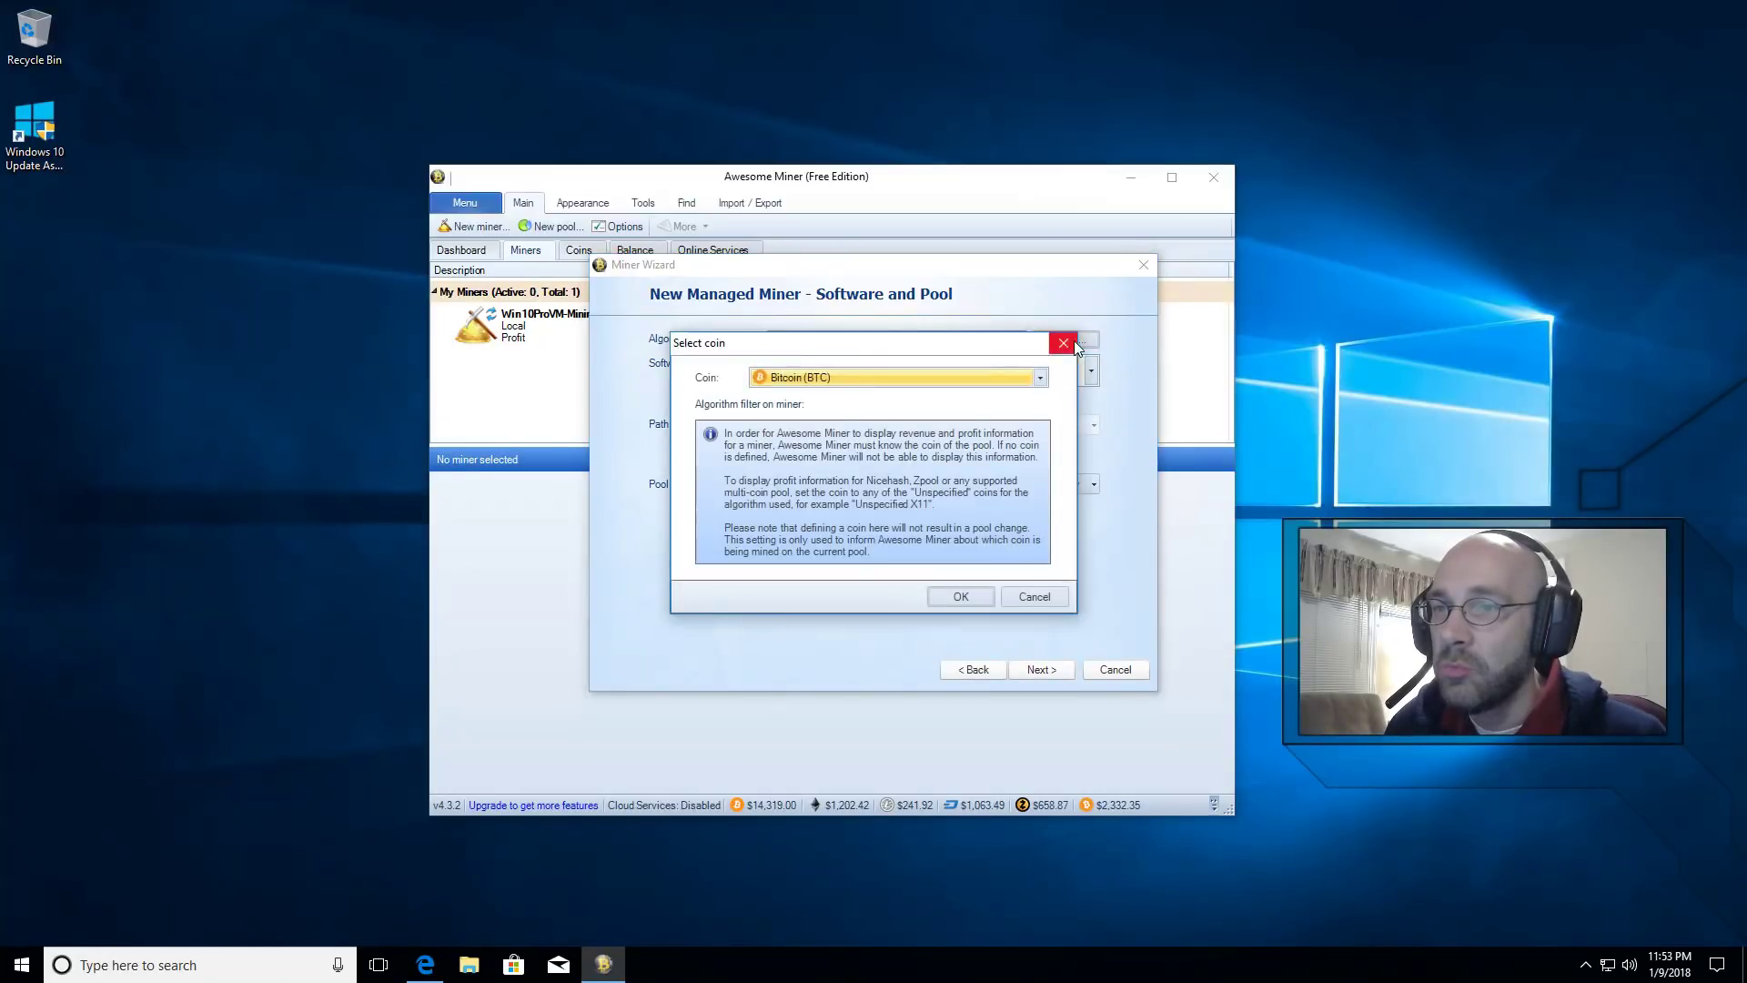
{"action": "left_click", "coordinate": [1040, 378]}
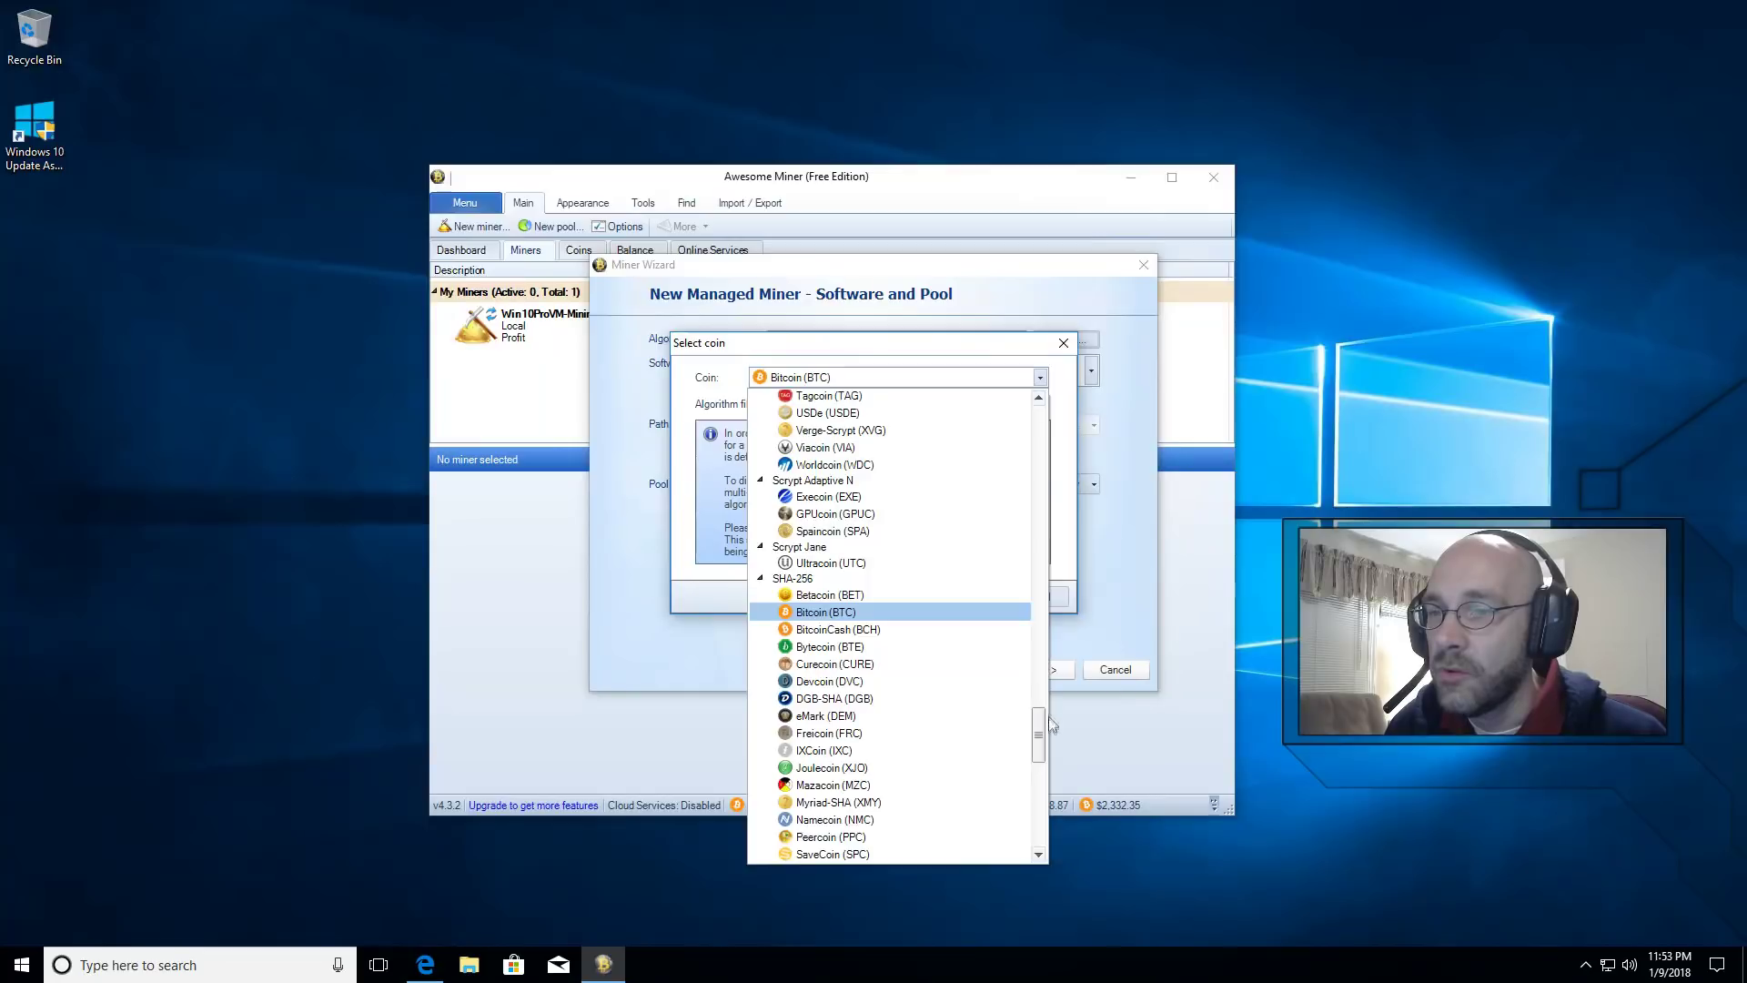
{"action": "left_click_drag", "start_coordinate": [1044, 748], "coordinate": [1031, 410]}
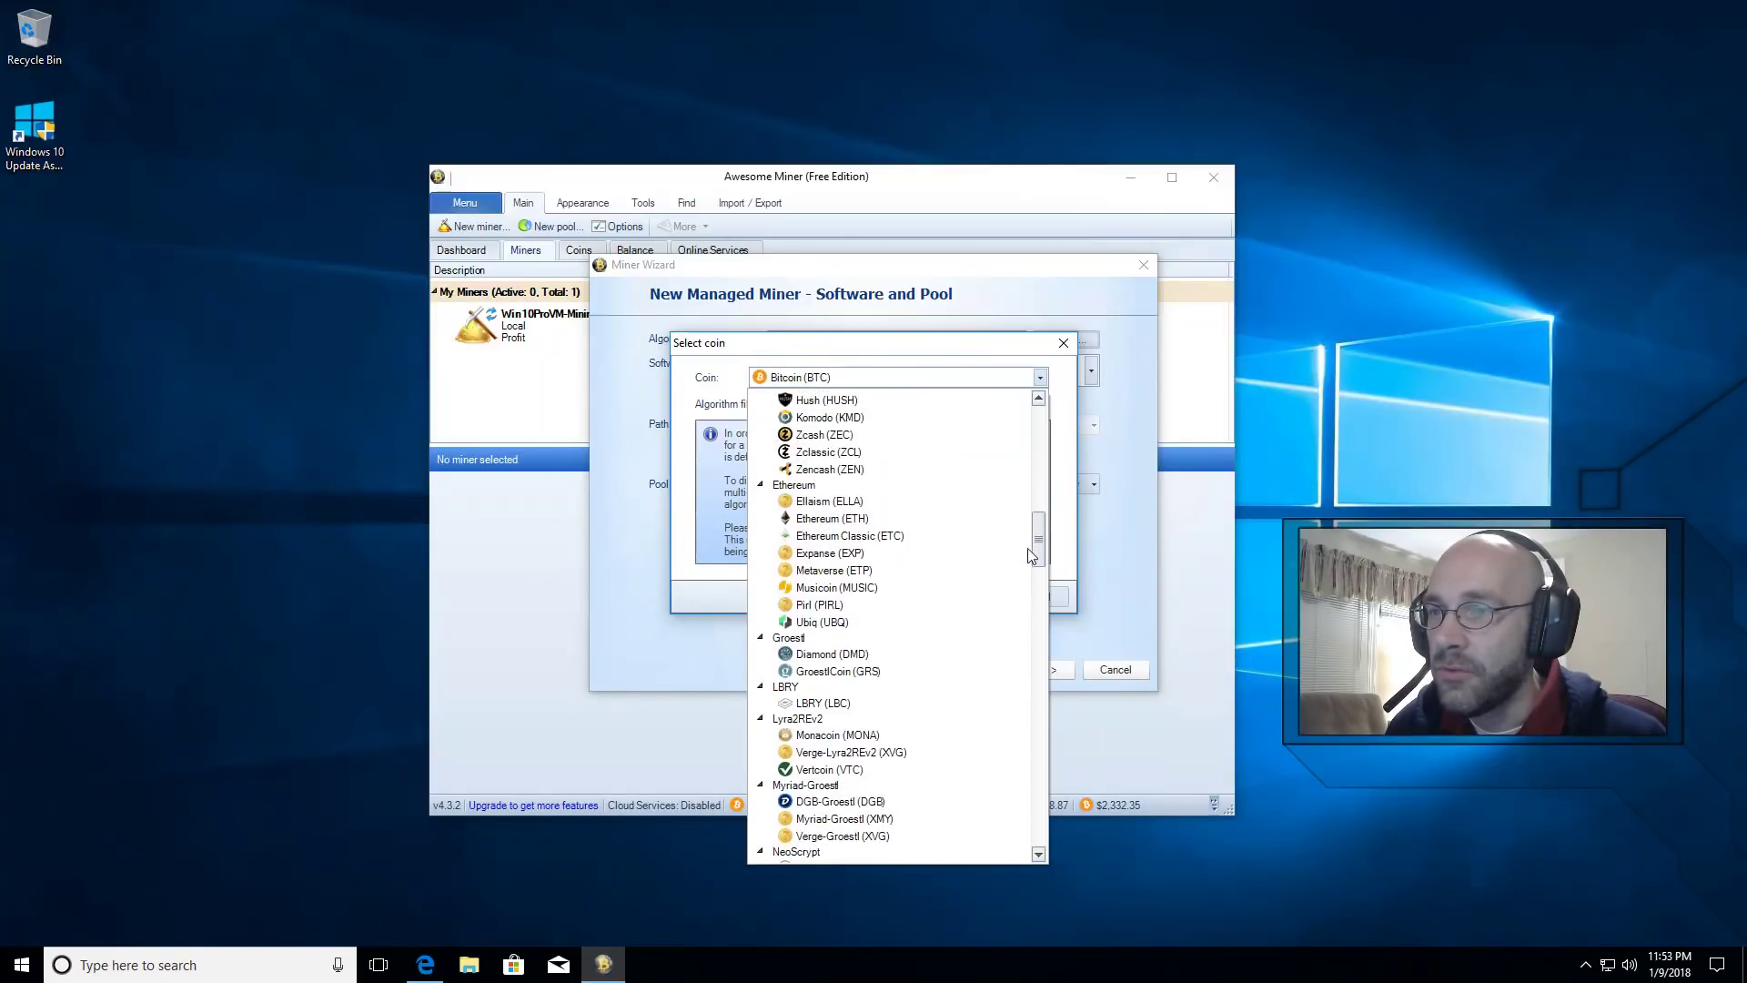
{"action": "left_click", "coordinate": [842, 520]}
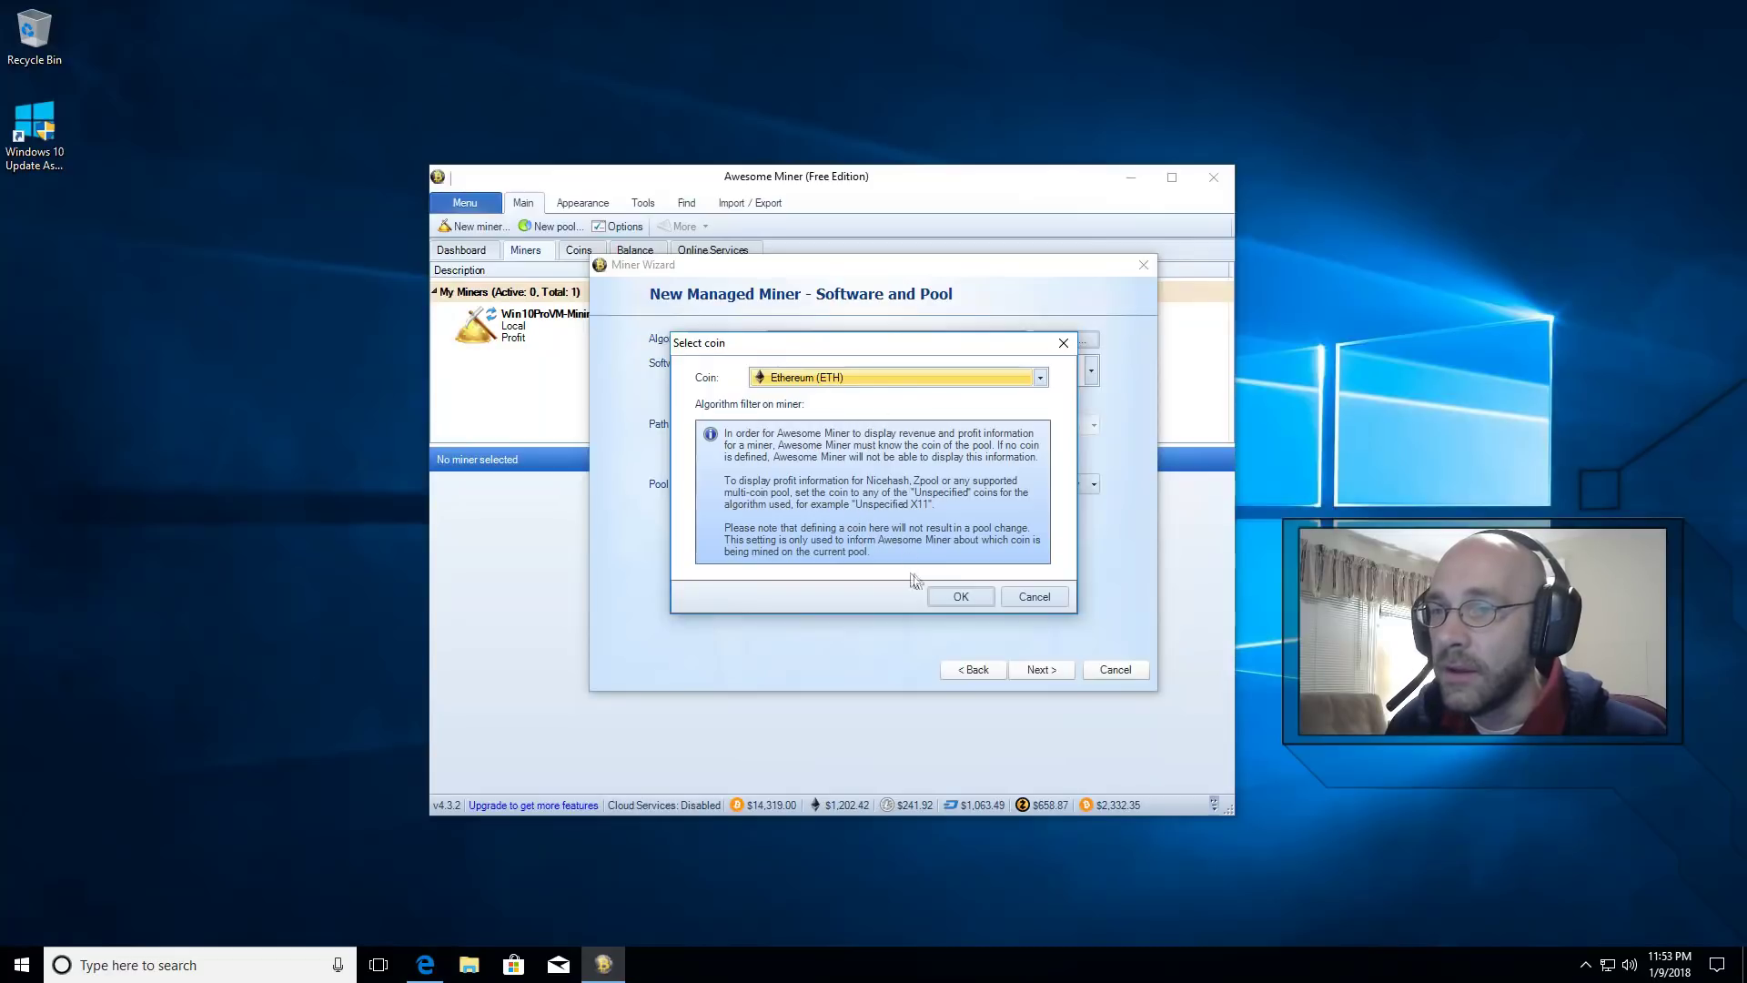
{"action": "left_click", "coordinate": [961, 597]}
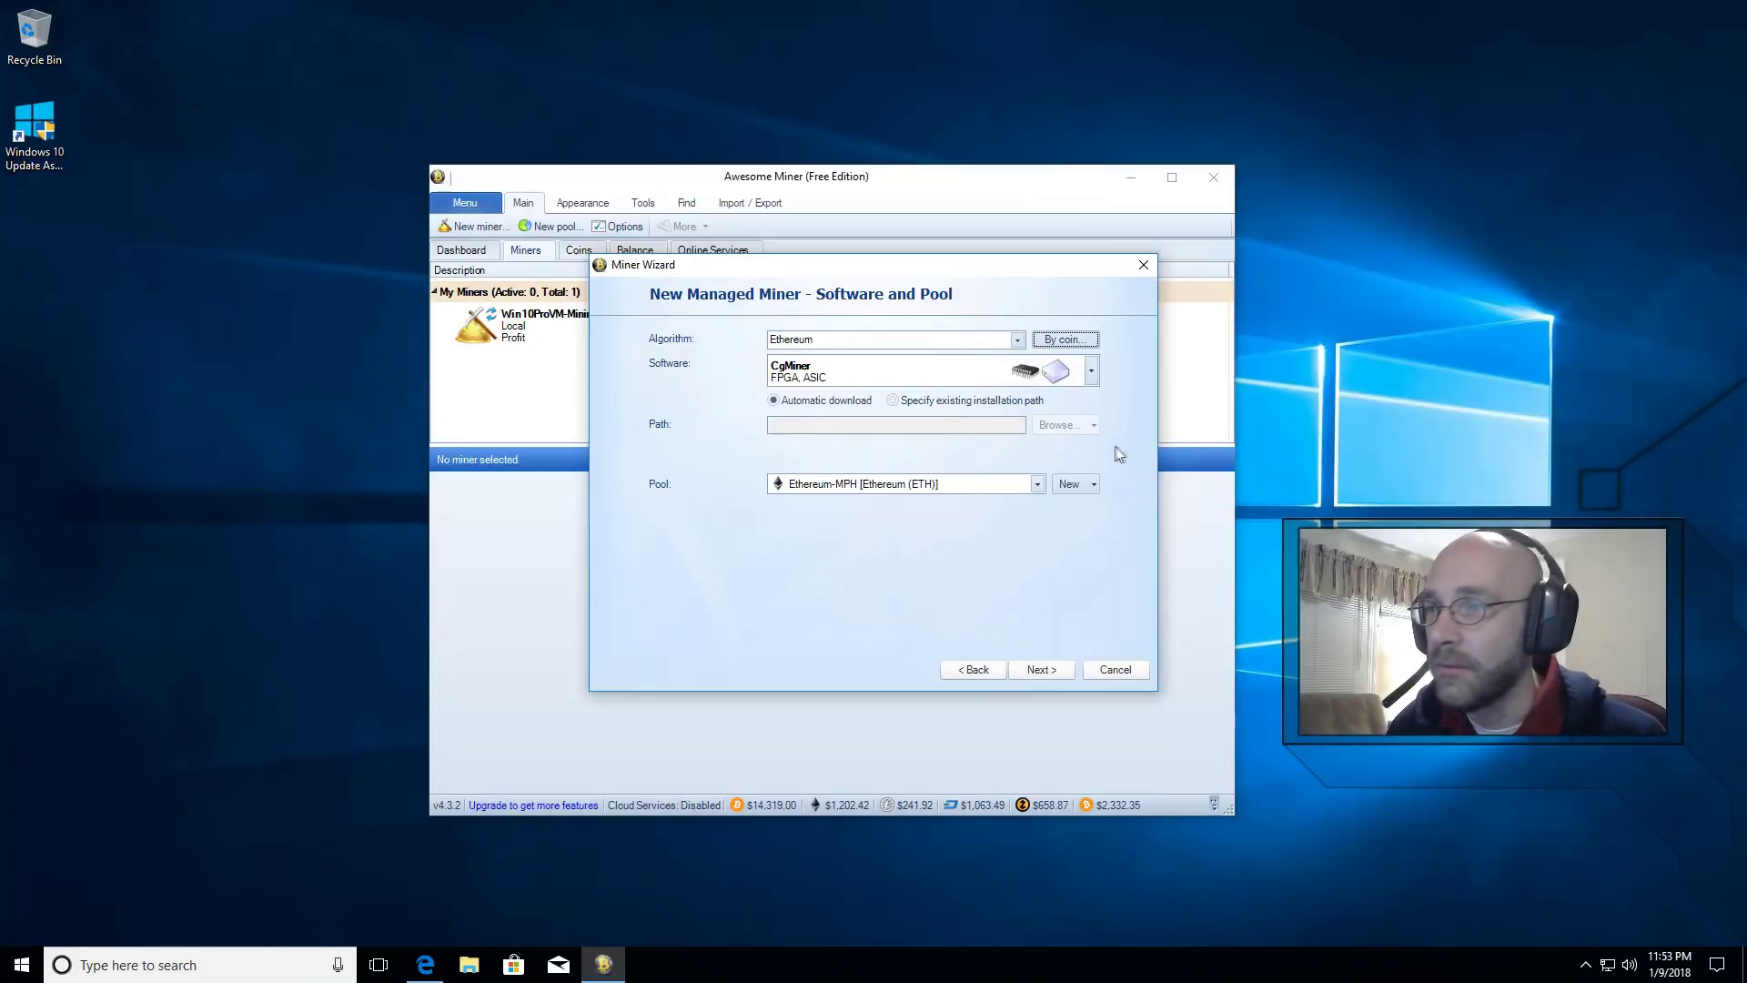
- Select Claymore's Dual Ethereum Miner as the mining software and set its dual mode to Ethereum + Sia
{"action": "left_click", "coordinate": [1091, 370]}
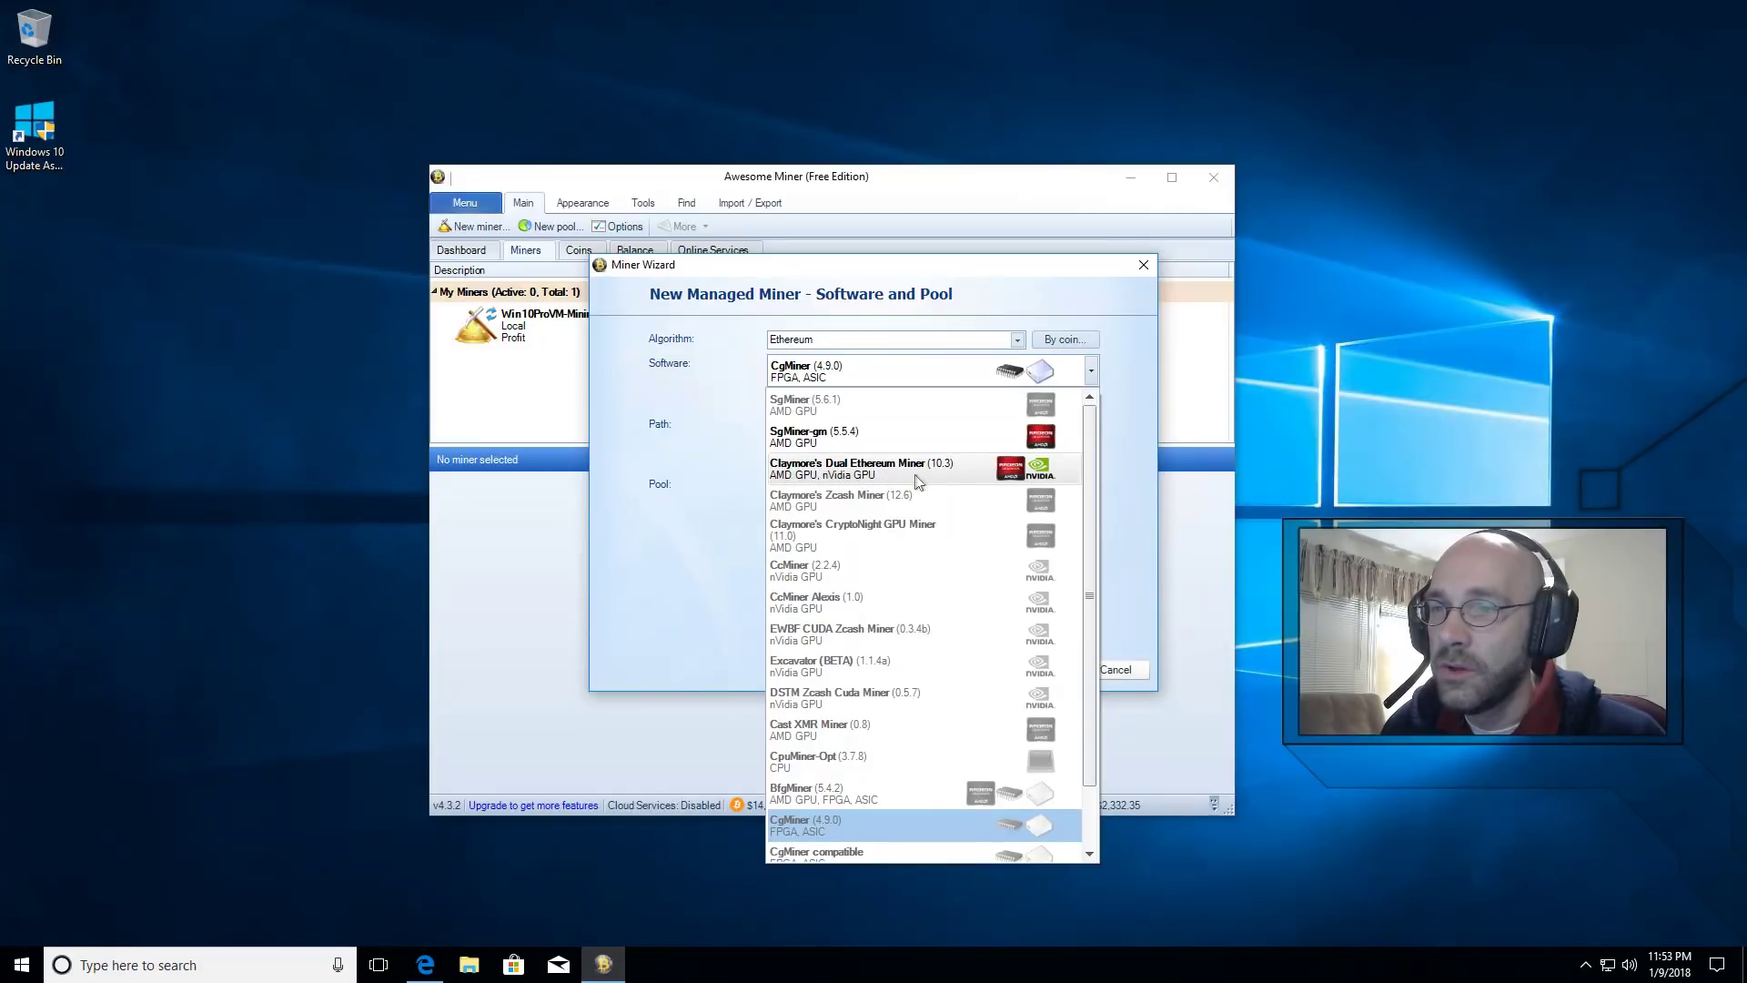
{"action": "left_click", "coordinate": [979, 469]}
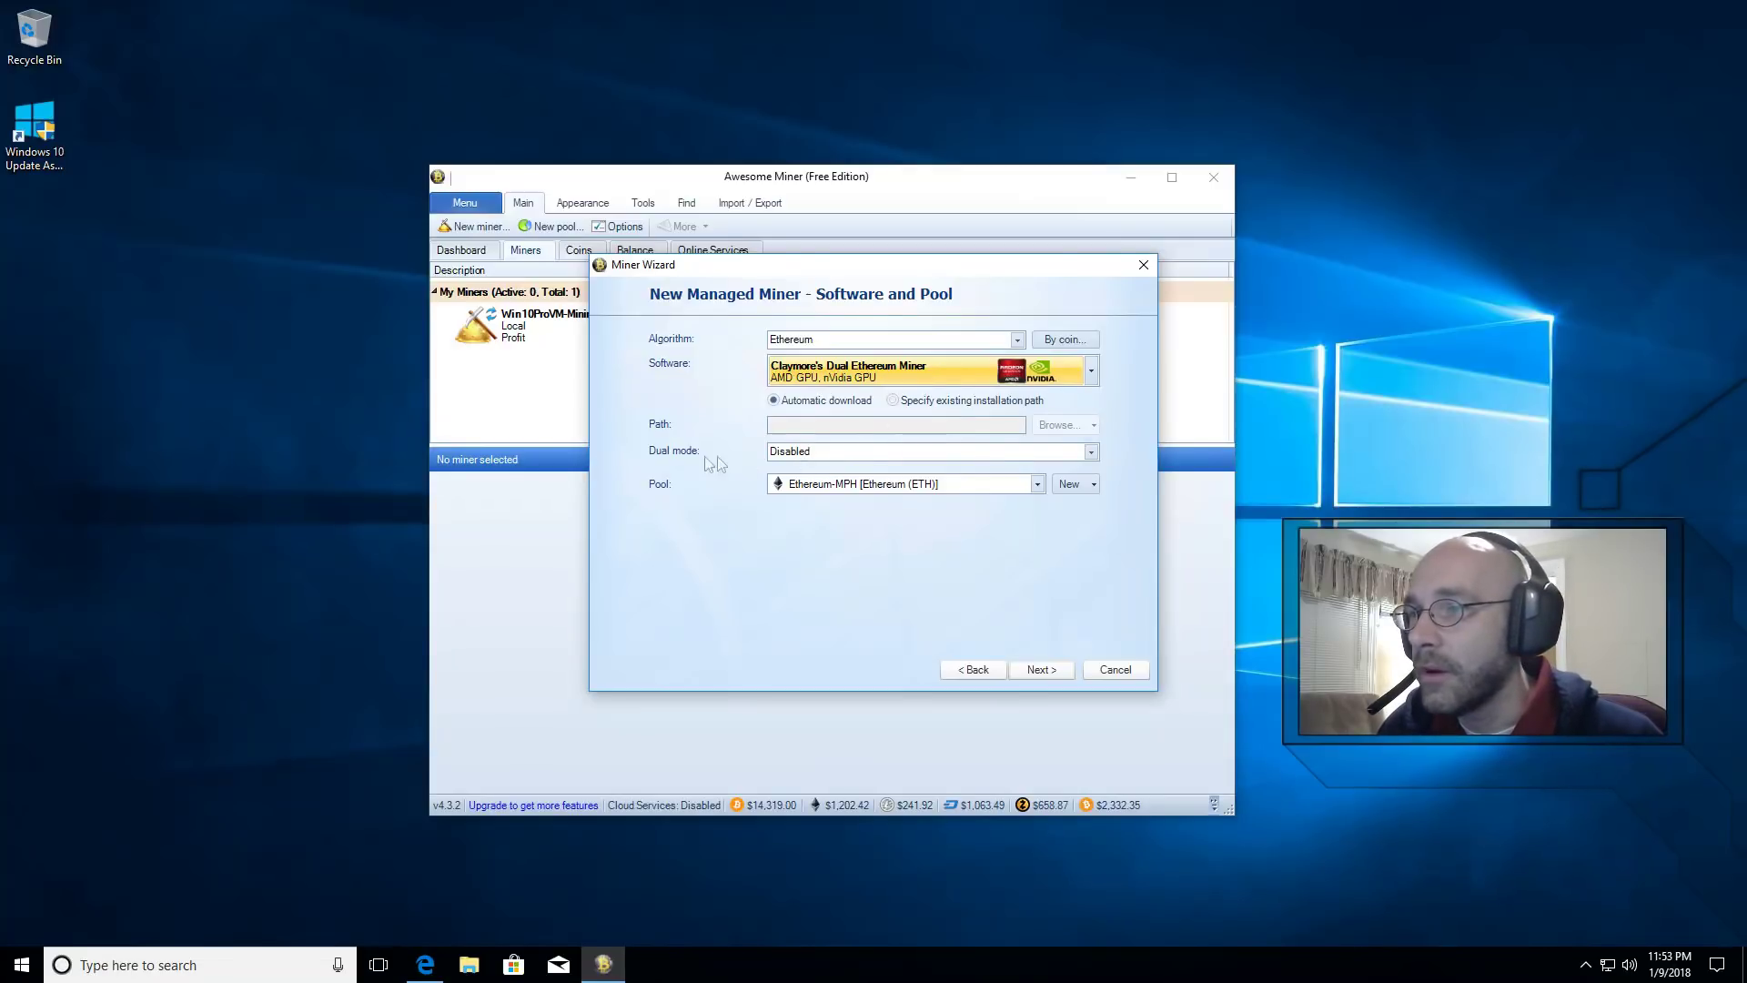
{"action": "left_click", "coordinate": [1090, 453]}
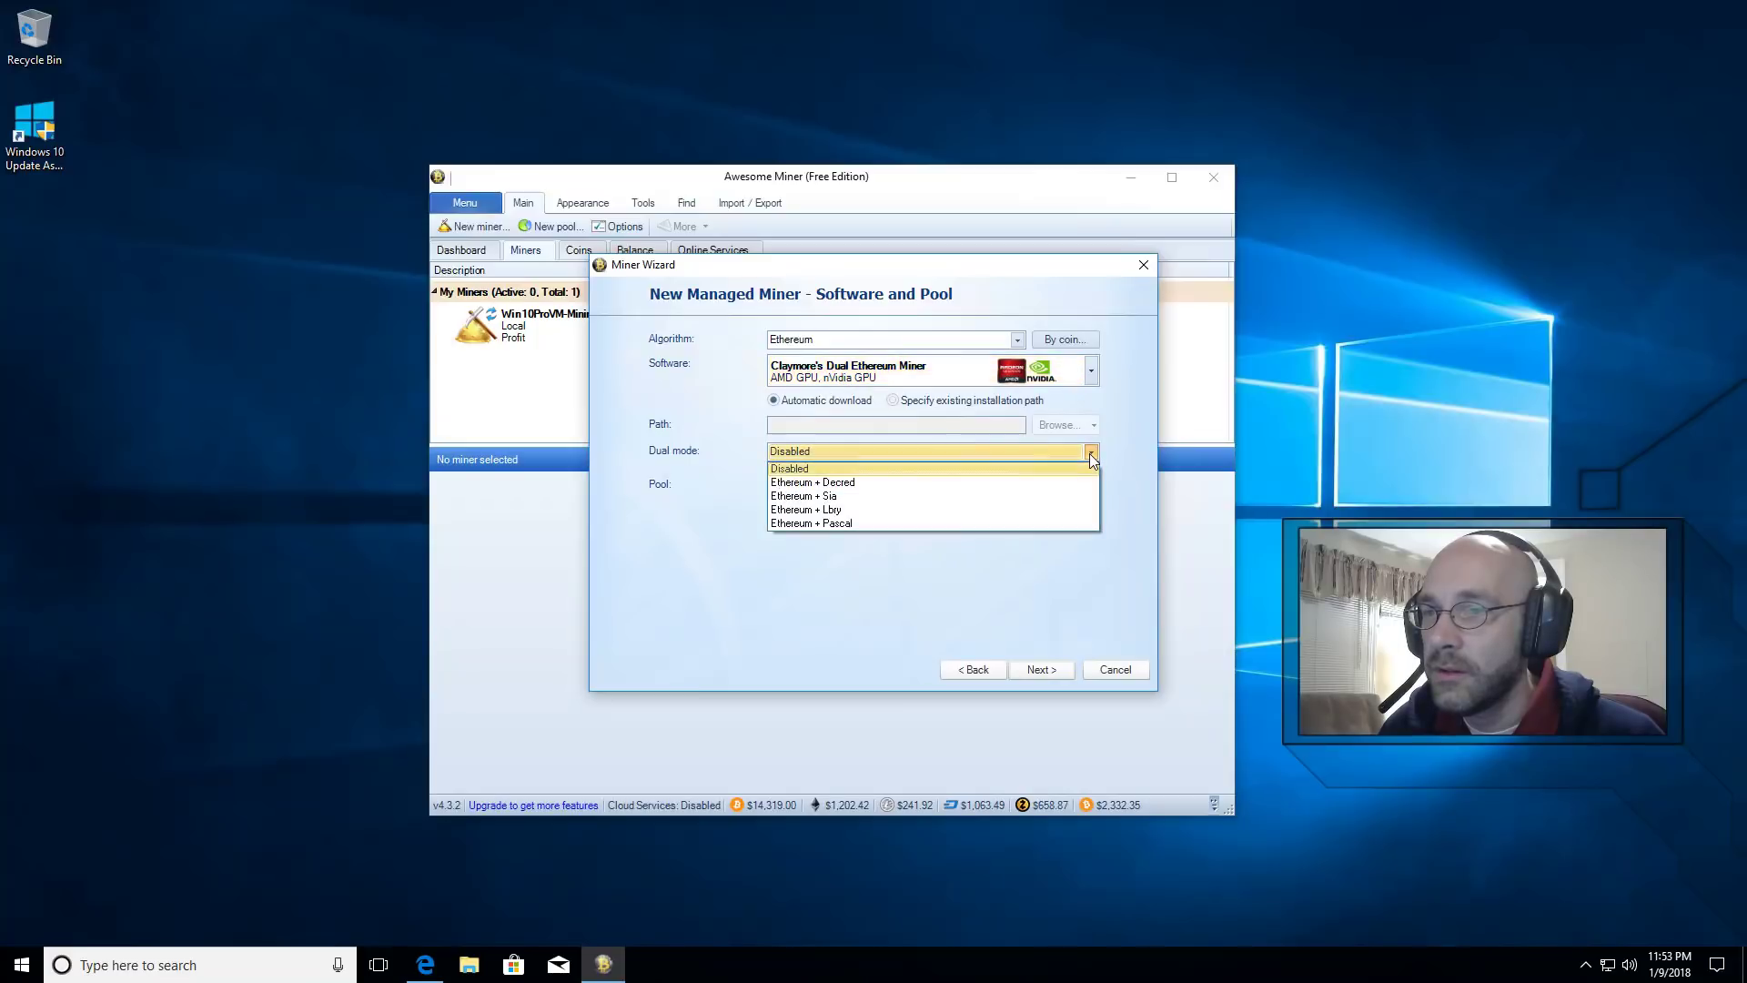
{"action": "left_click", "coordinate": [855, 500]}
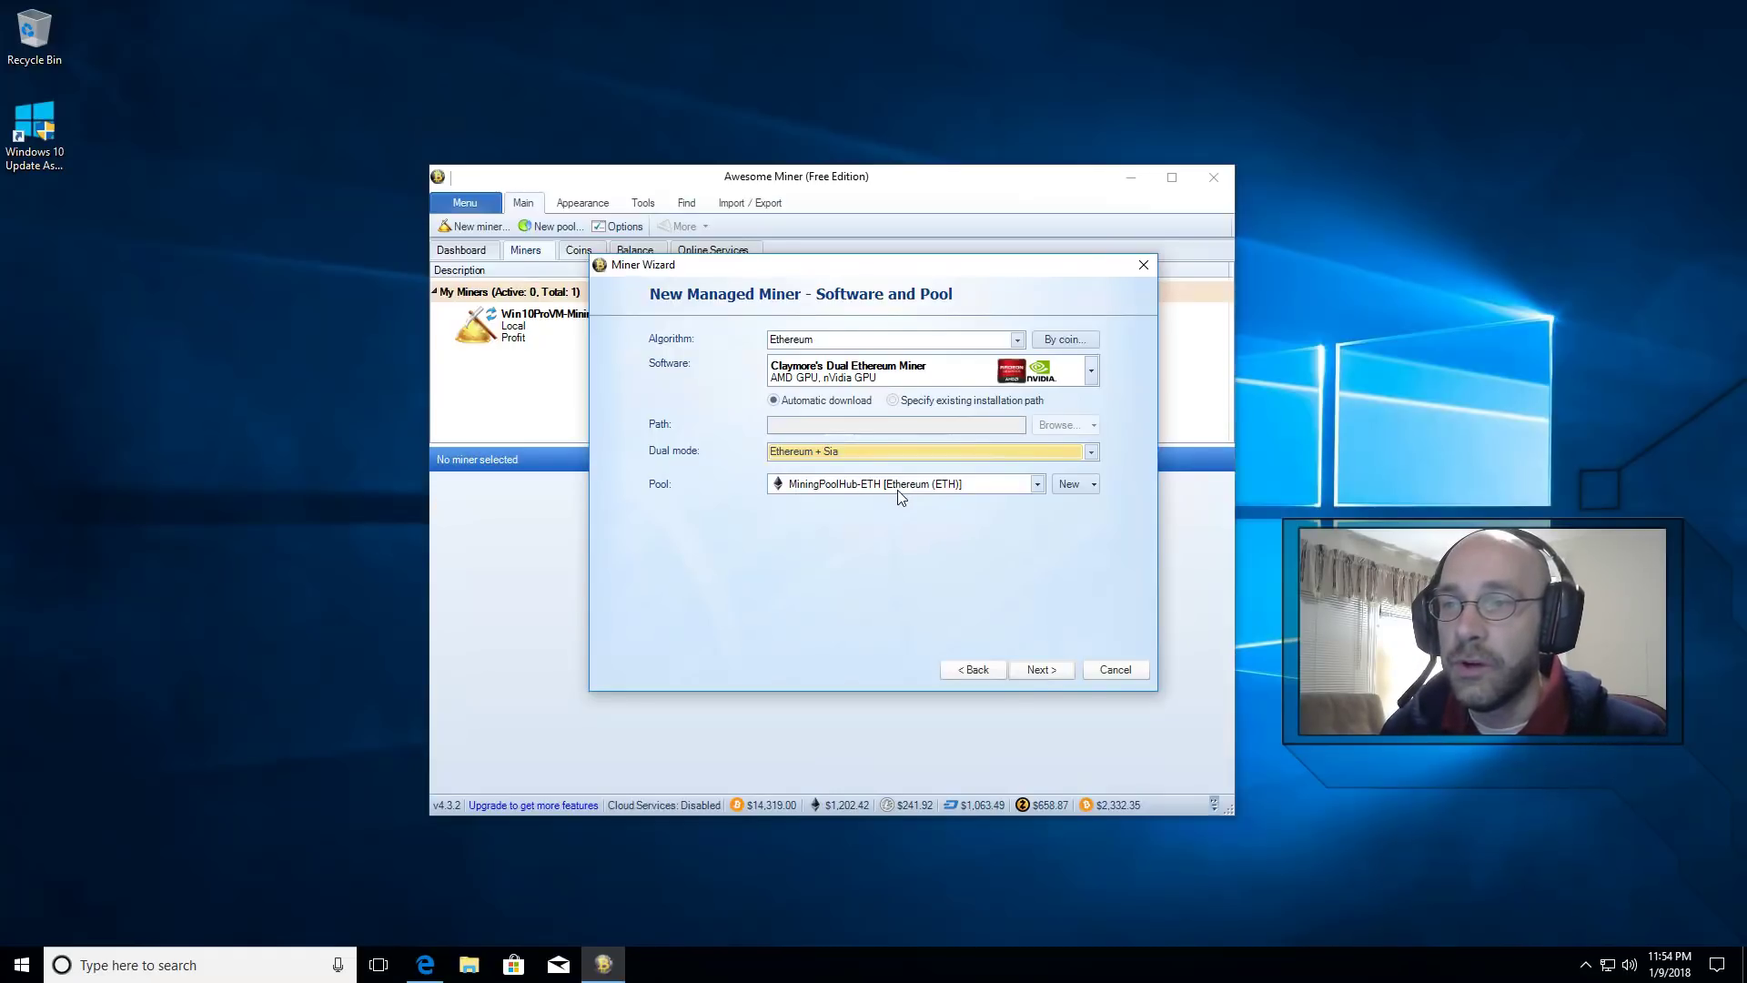
- Start a new pool described as Ethereum-MPH, and switch to the Edge browser to open Mining Pool Hub's Ethereum pool page
{"action": "left_click", "coordinate": [1072, 488]}
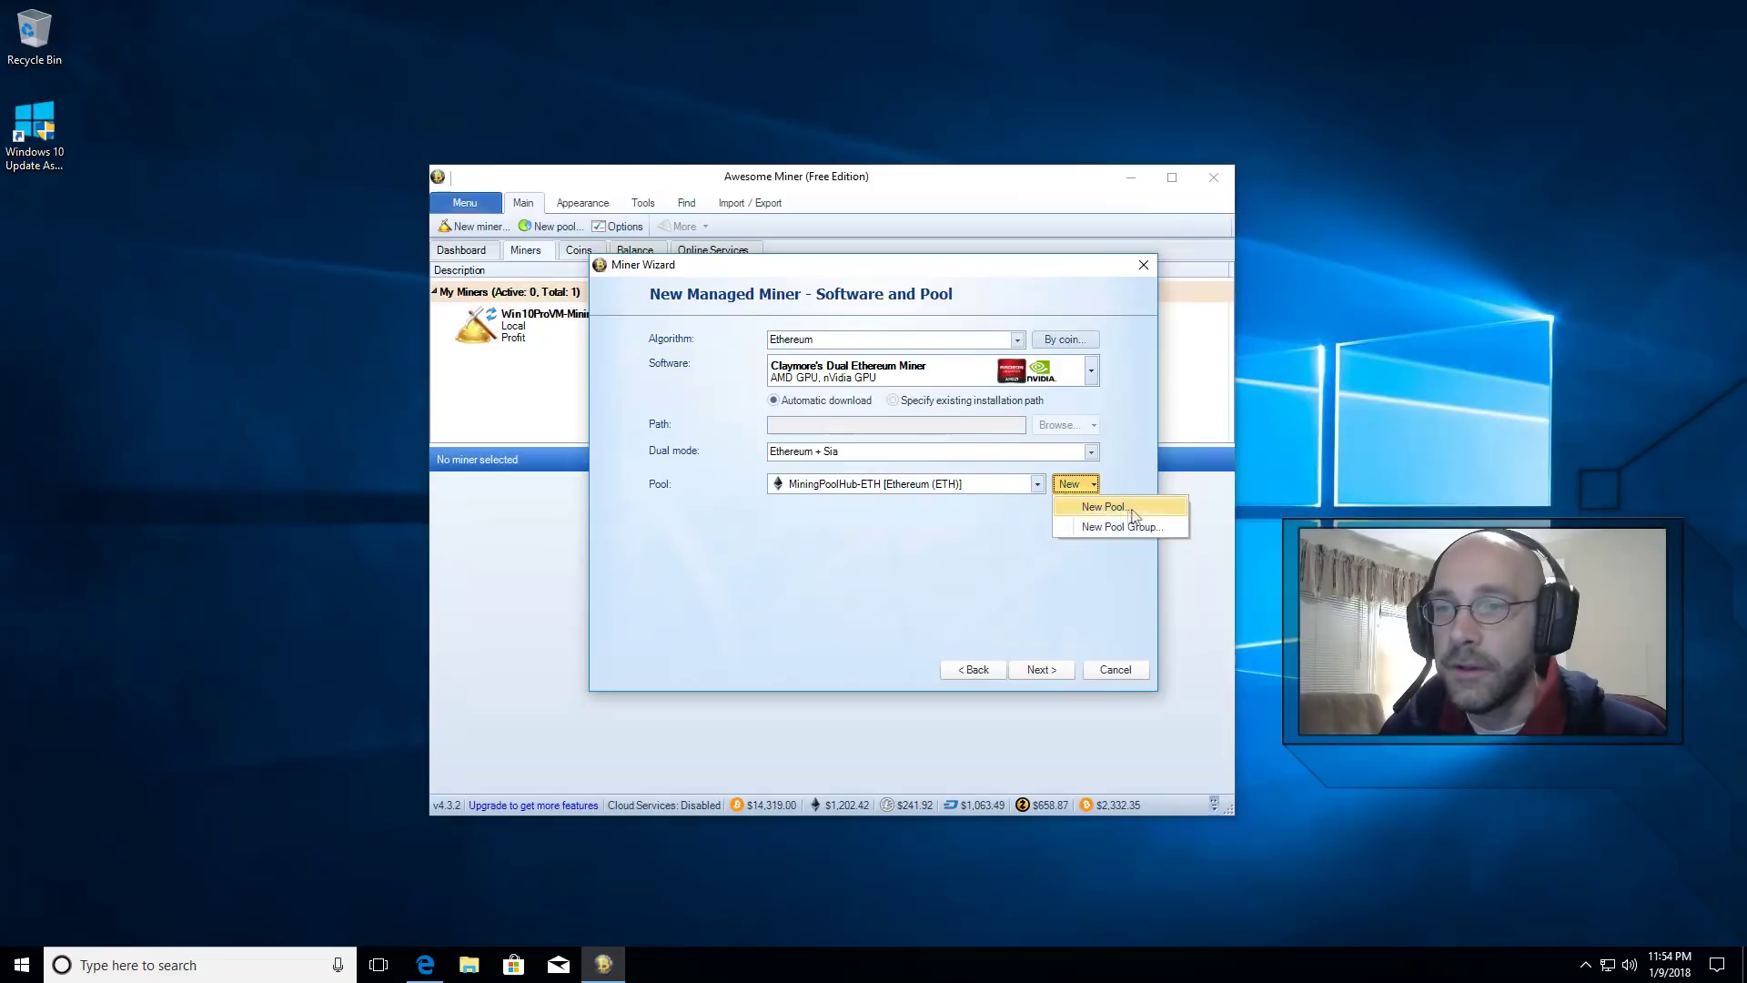
{"action": "left_click", "coordinate": [1131, 510]}
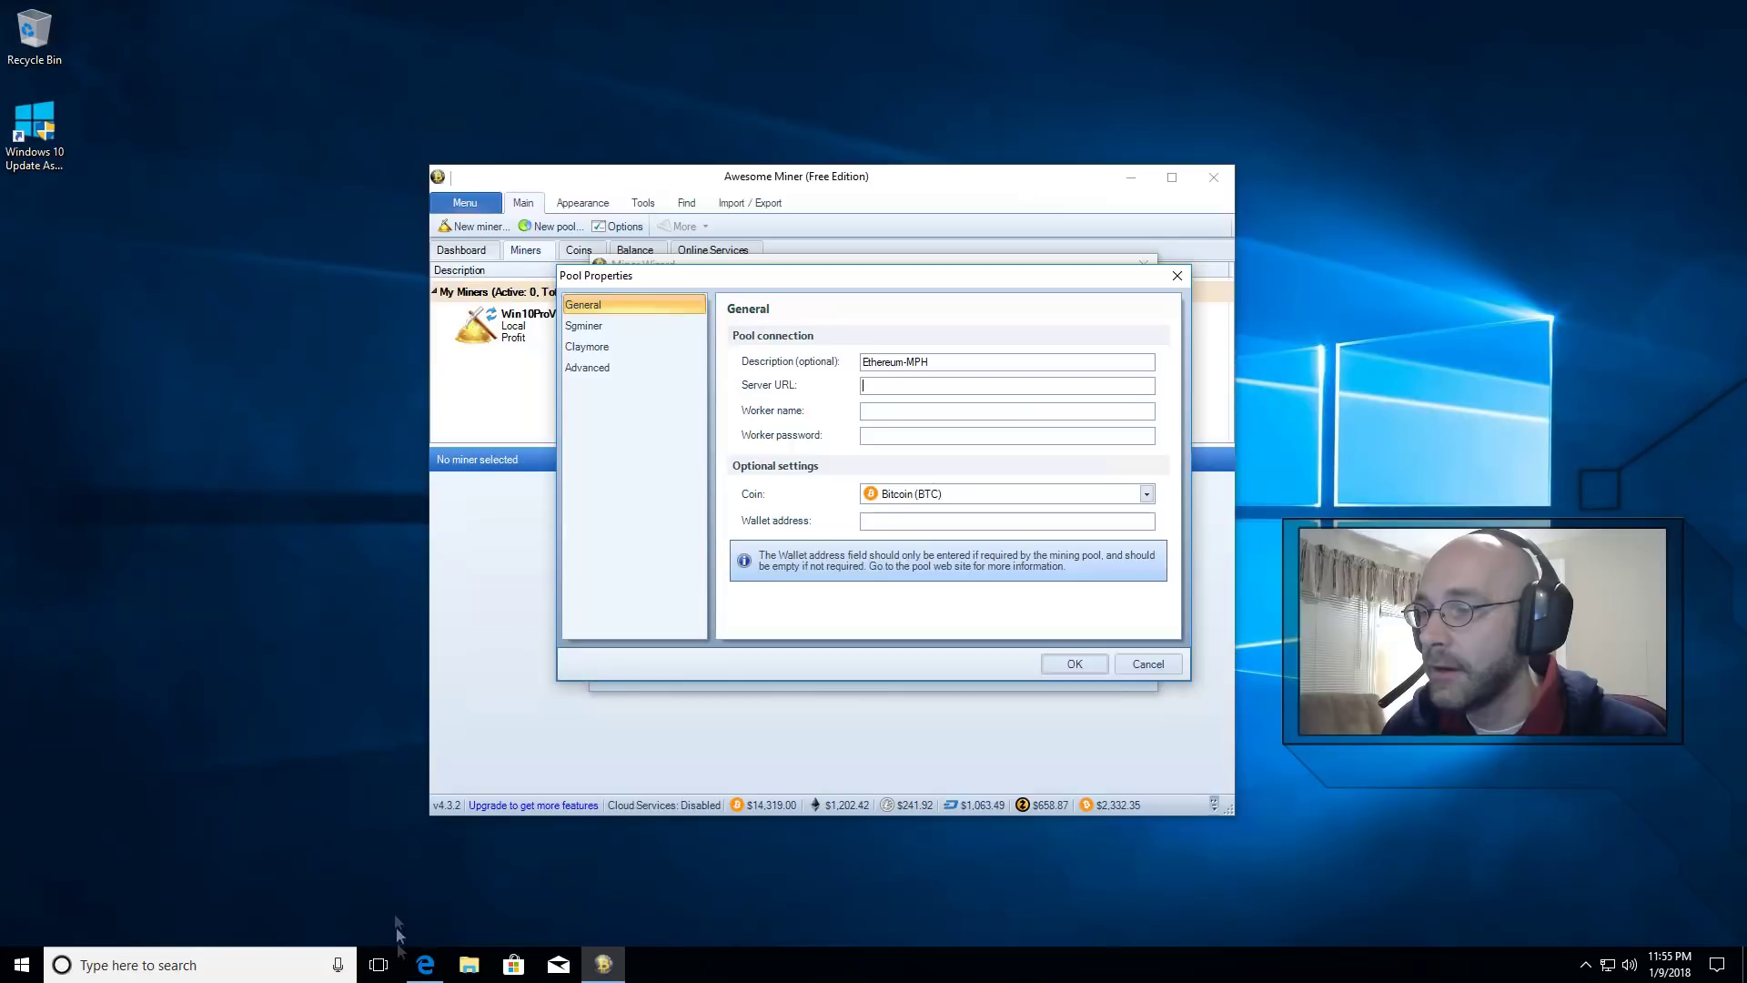
{"action": "left_click", "coordinate": [425, 964]}
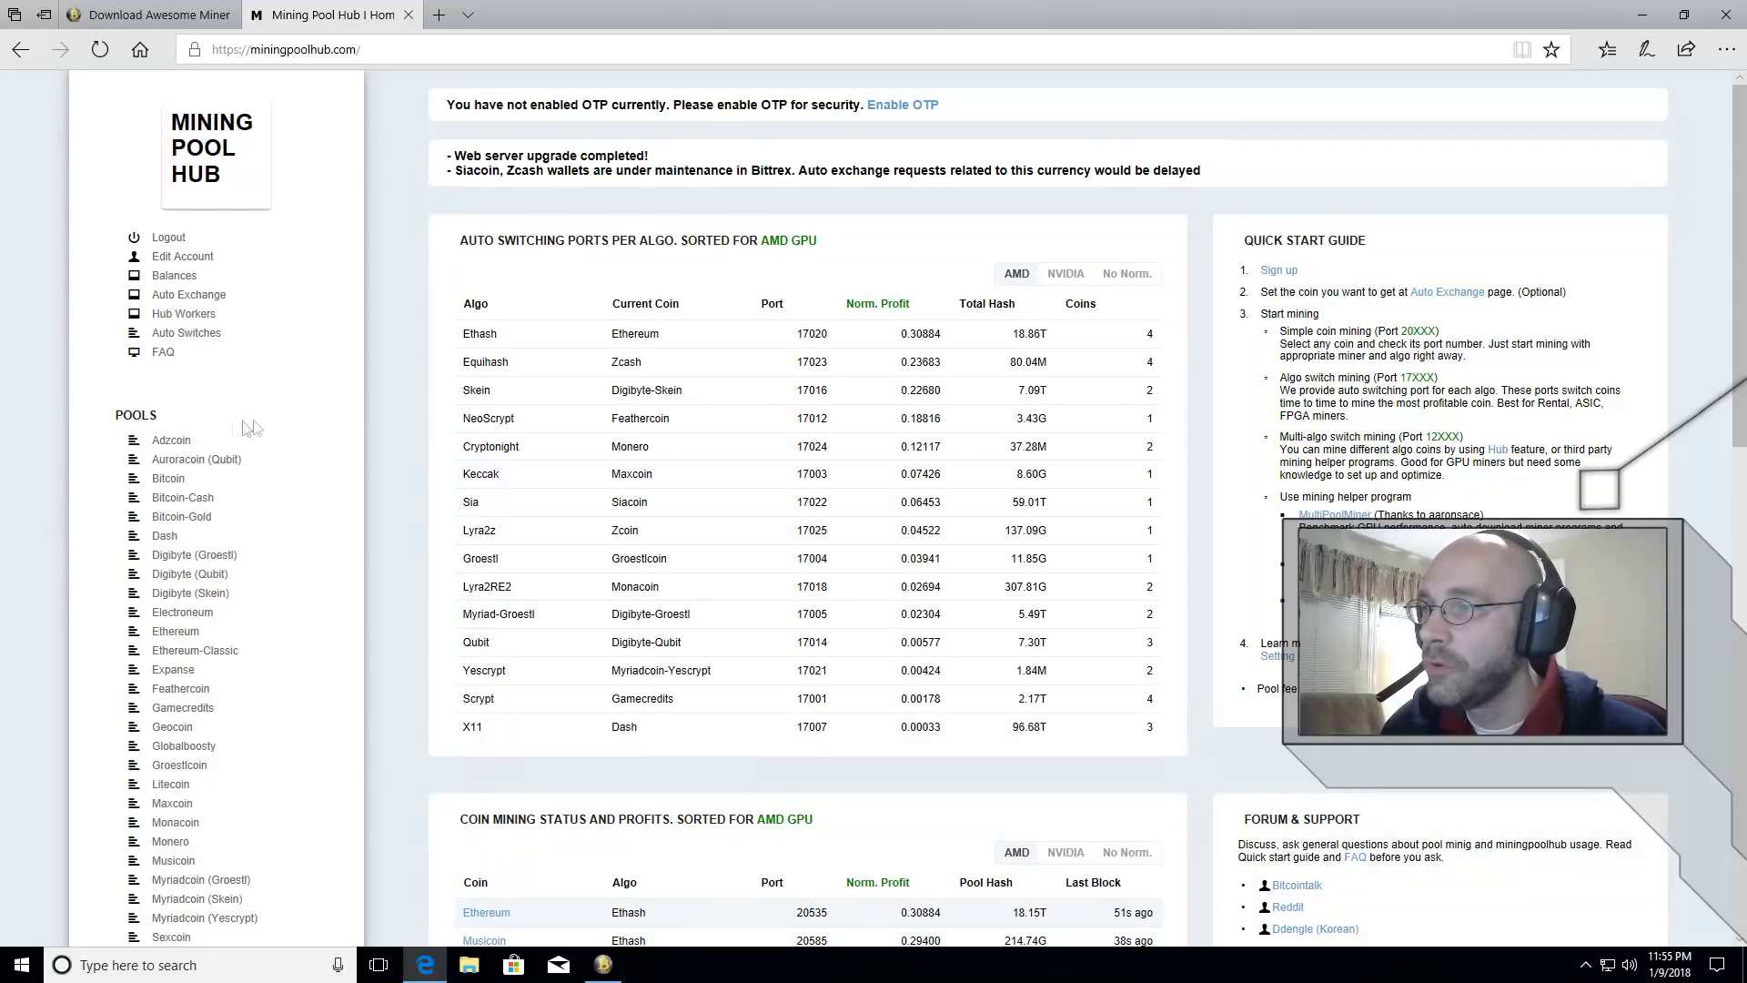
{"action": "scroll", "coordinate": [264, 514], "scroll_direction": "down", "scroll_amount": 3}
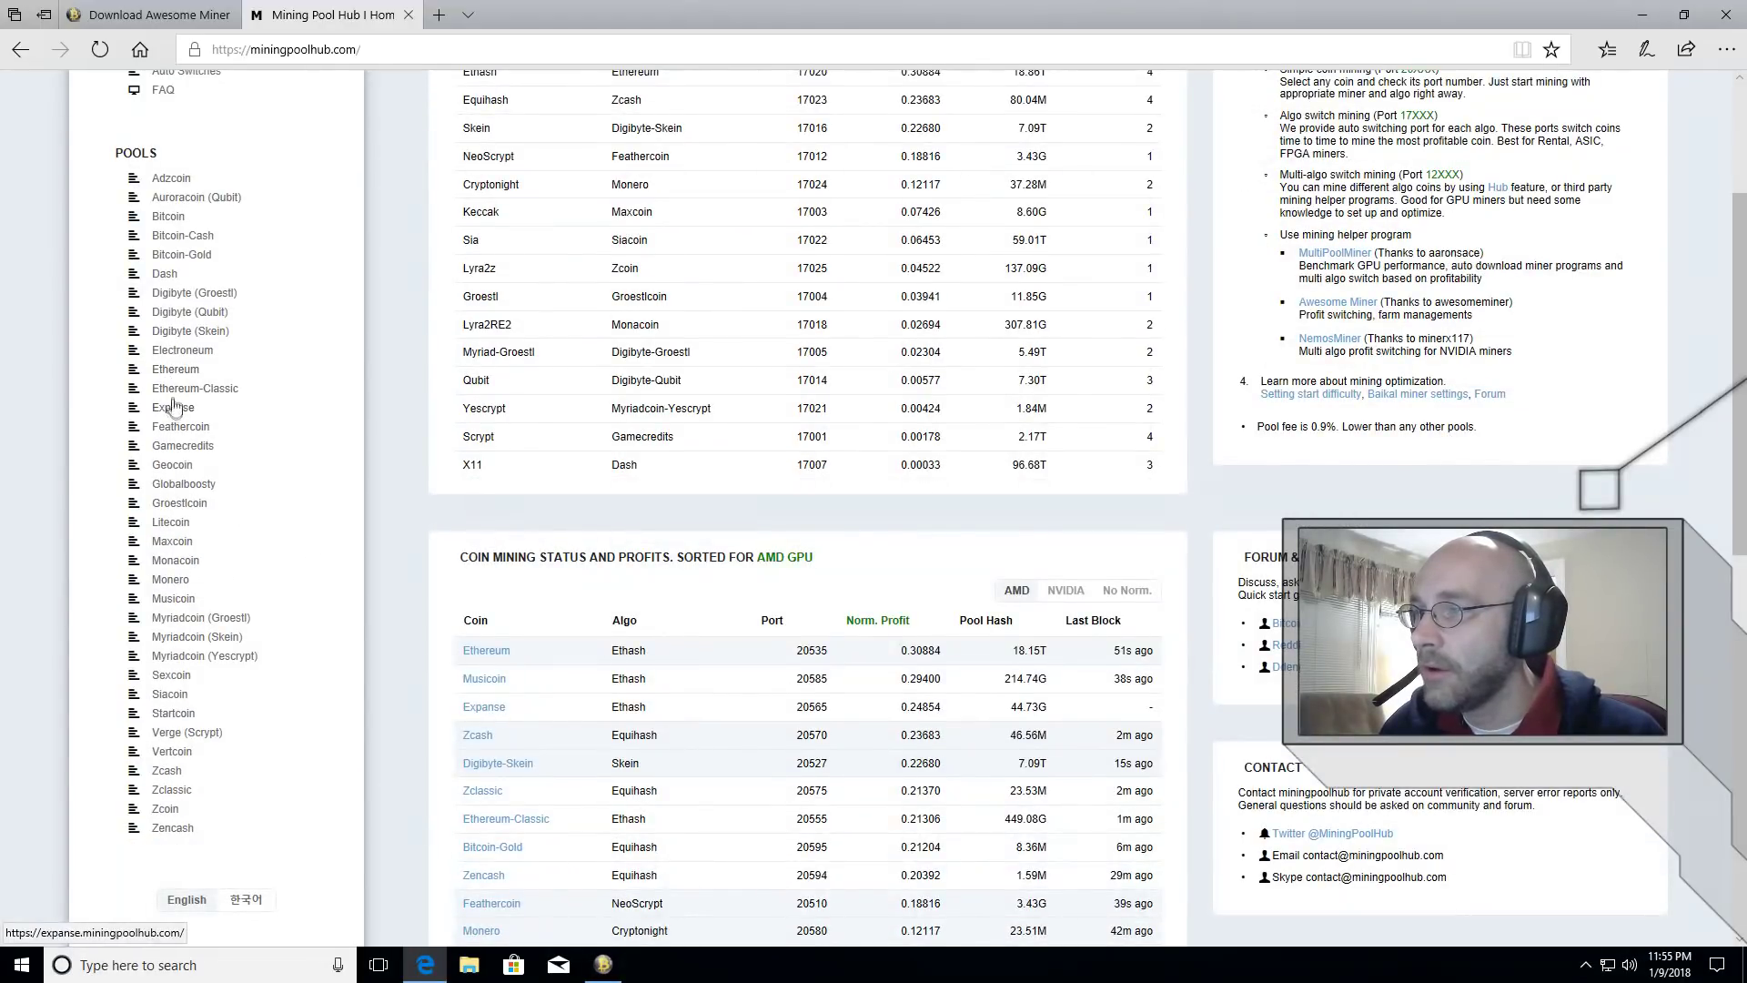
{"action": "left_click", "coordinate": [185, 370]}
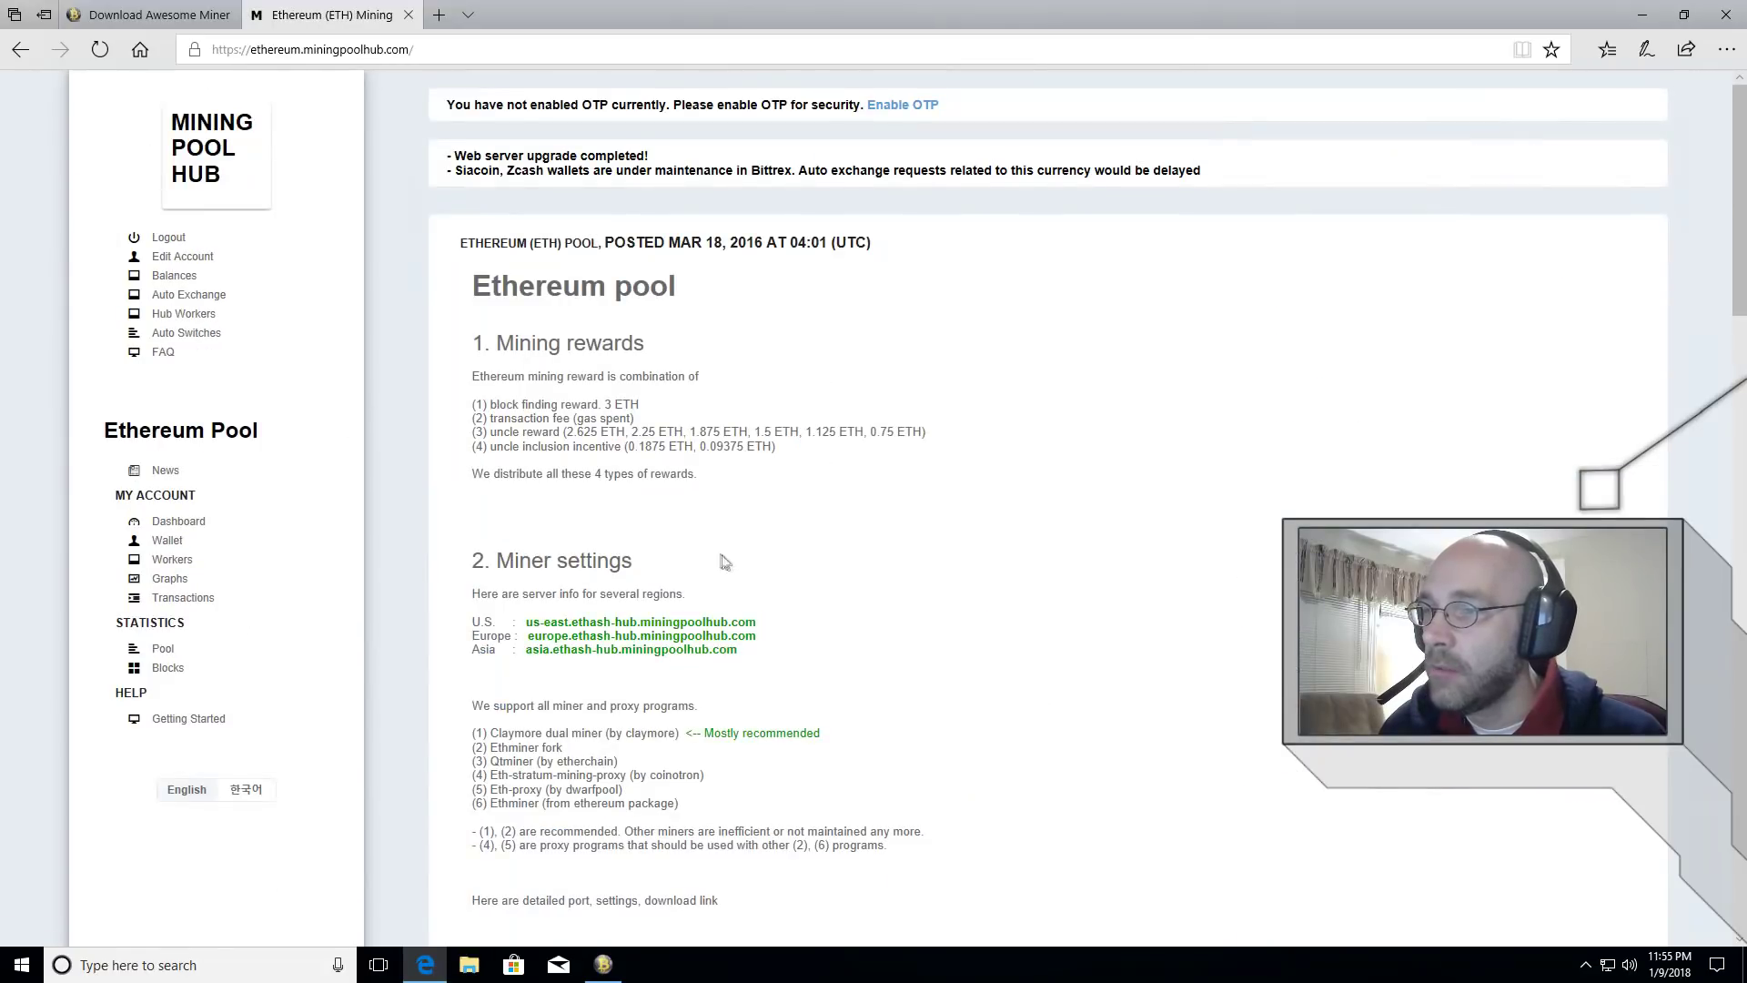
- Copy the U.S. server address us-east.ethash-hub.miningpoolhub.com from the miner settings into the new pool's server URL in Awesome Miner
{"action": "scroll", "coordinate": [917, 580], "scroll_direction": "down", "scroll_amount": 1}
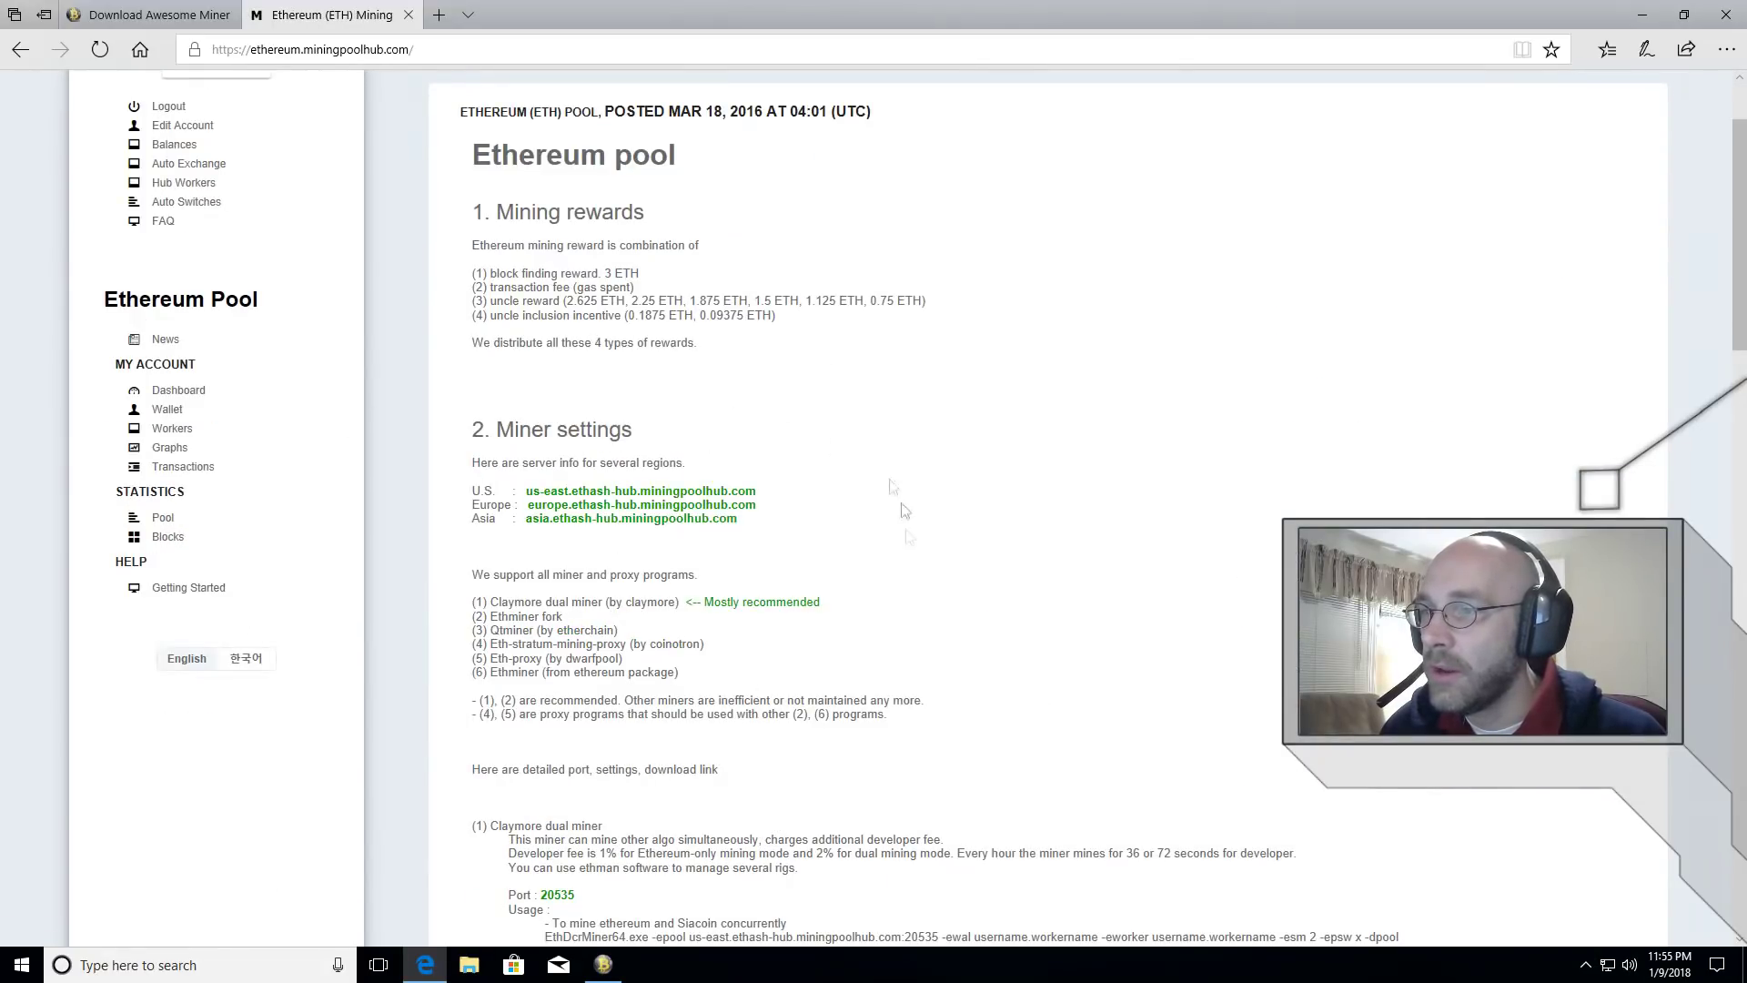
{"action": "scroll", "coordinate": [1031, 605], "scroll_direction": "down", "scroll_amount": 1}
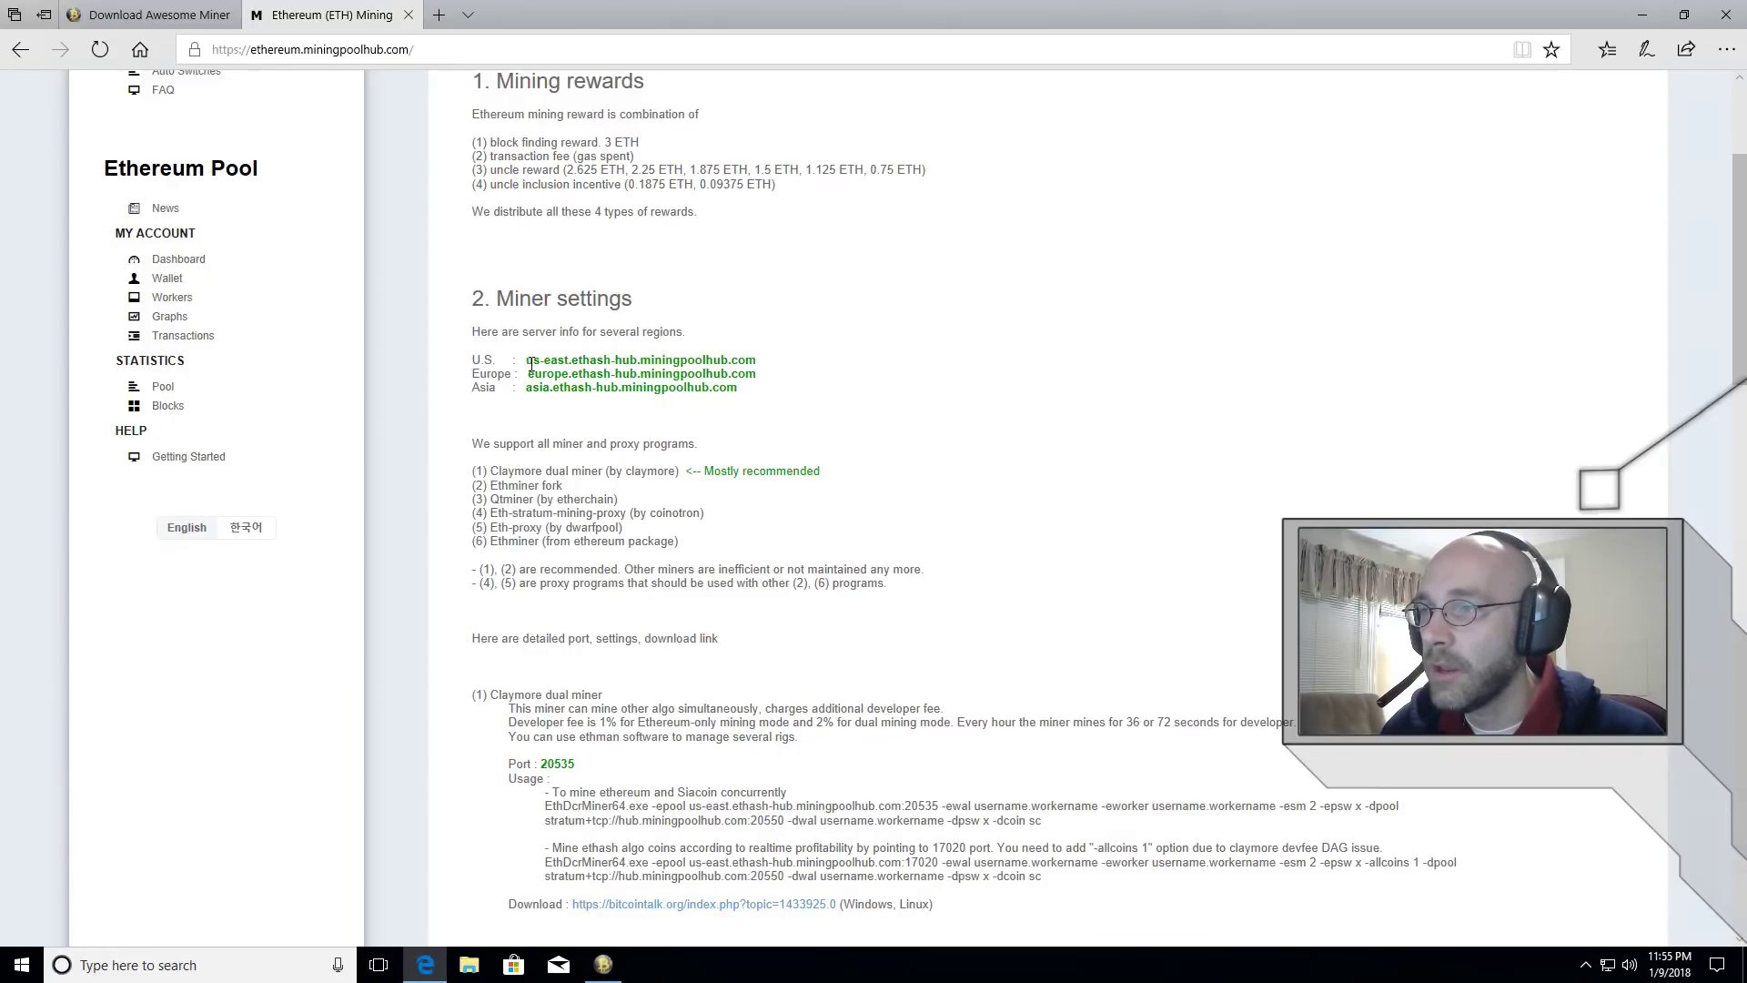
{"action": "left_click_drag", "start_coordinate": [527, 362], "coordinate": [752, 362]}
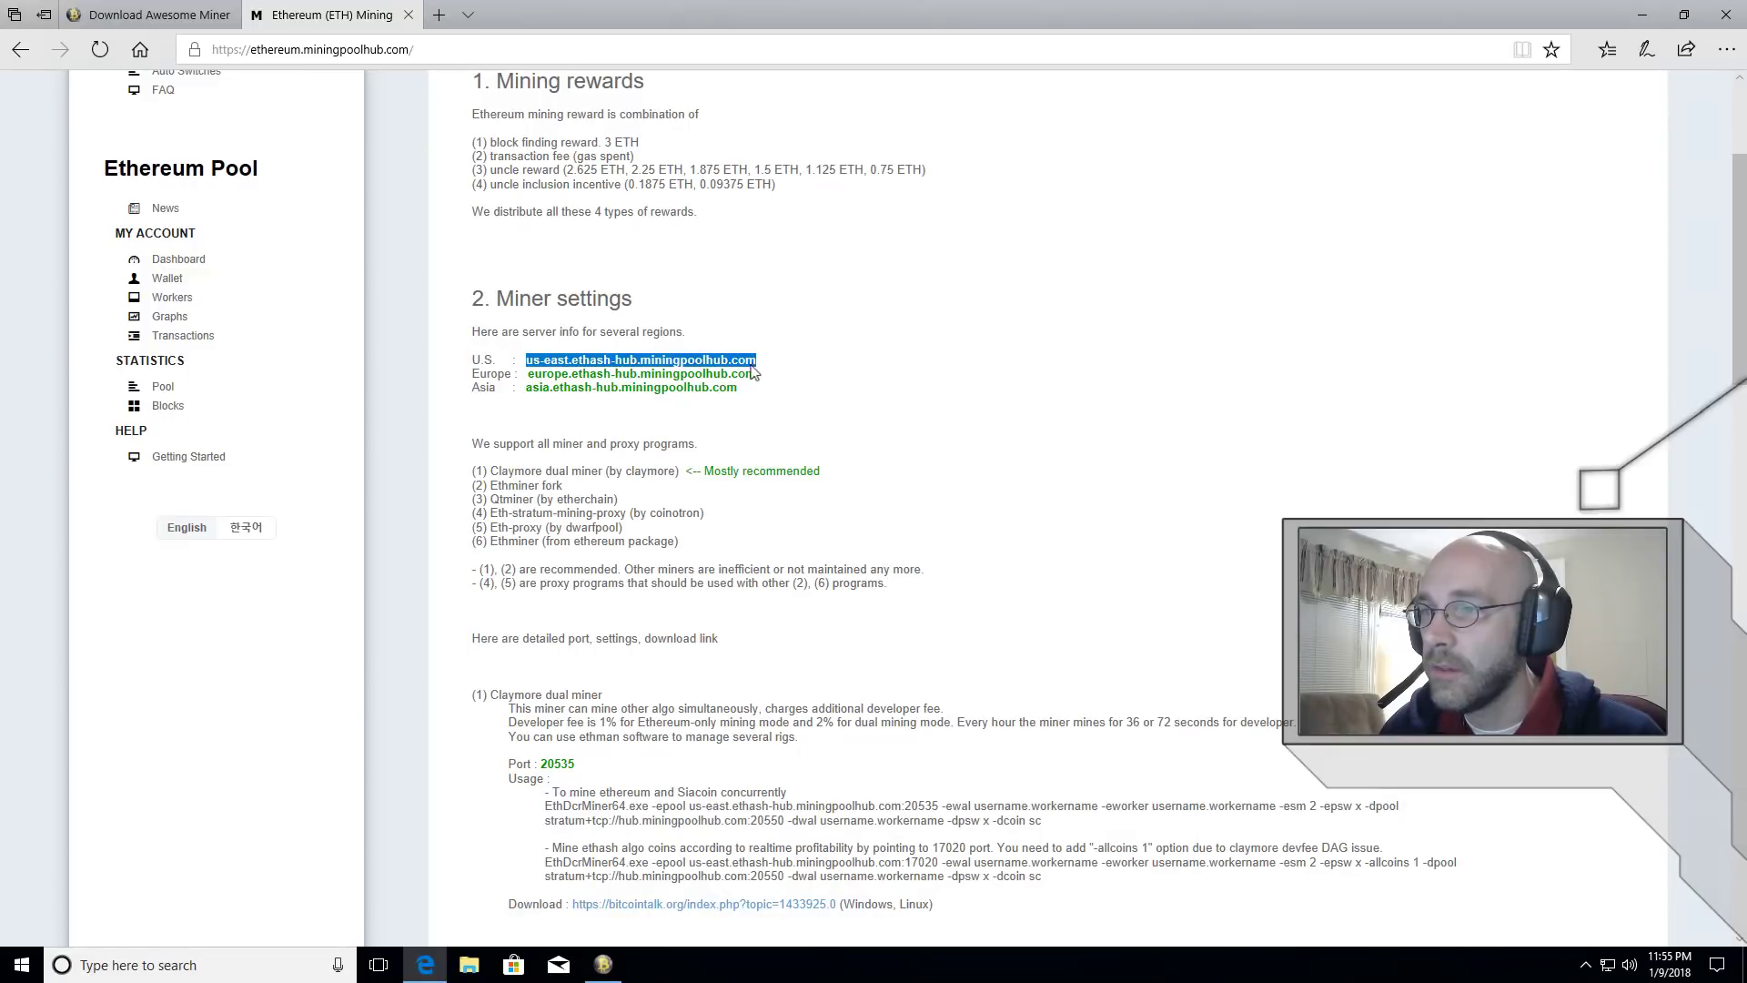
{"action": "right_click", "coordinate": [745, 362]}
{"action": "left_click", "coordinate": [788, 484]}
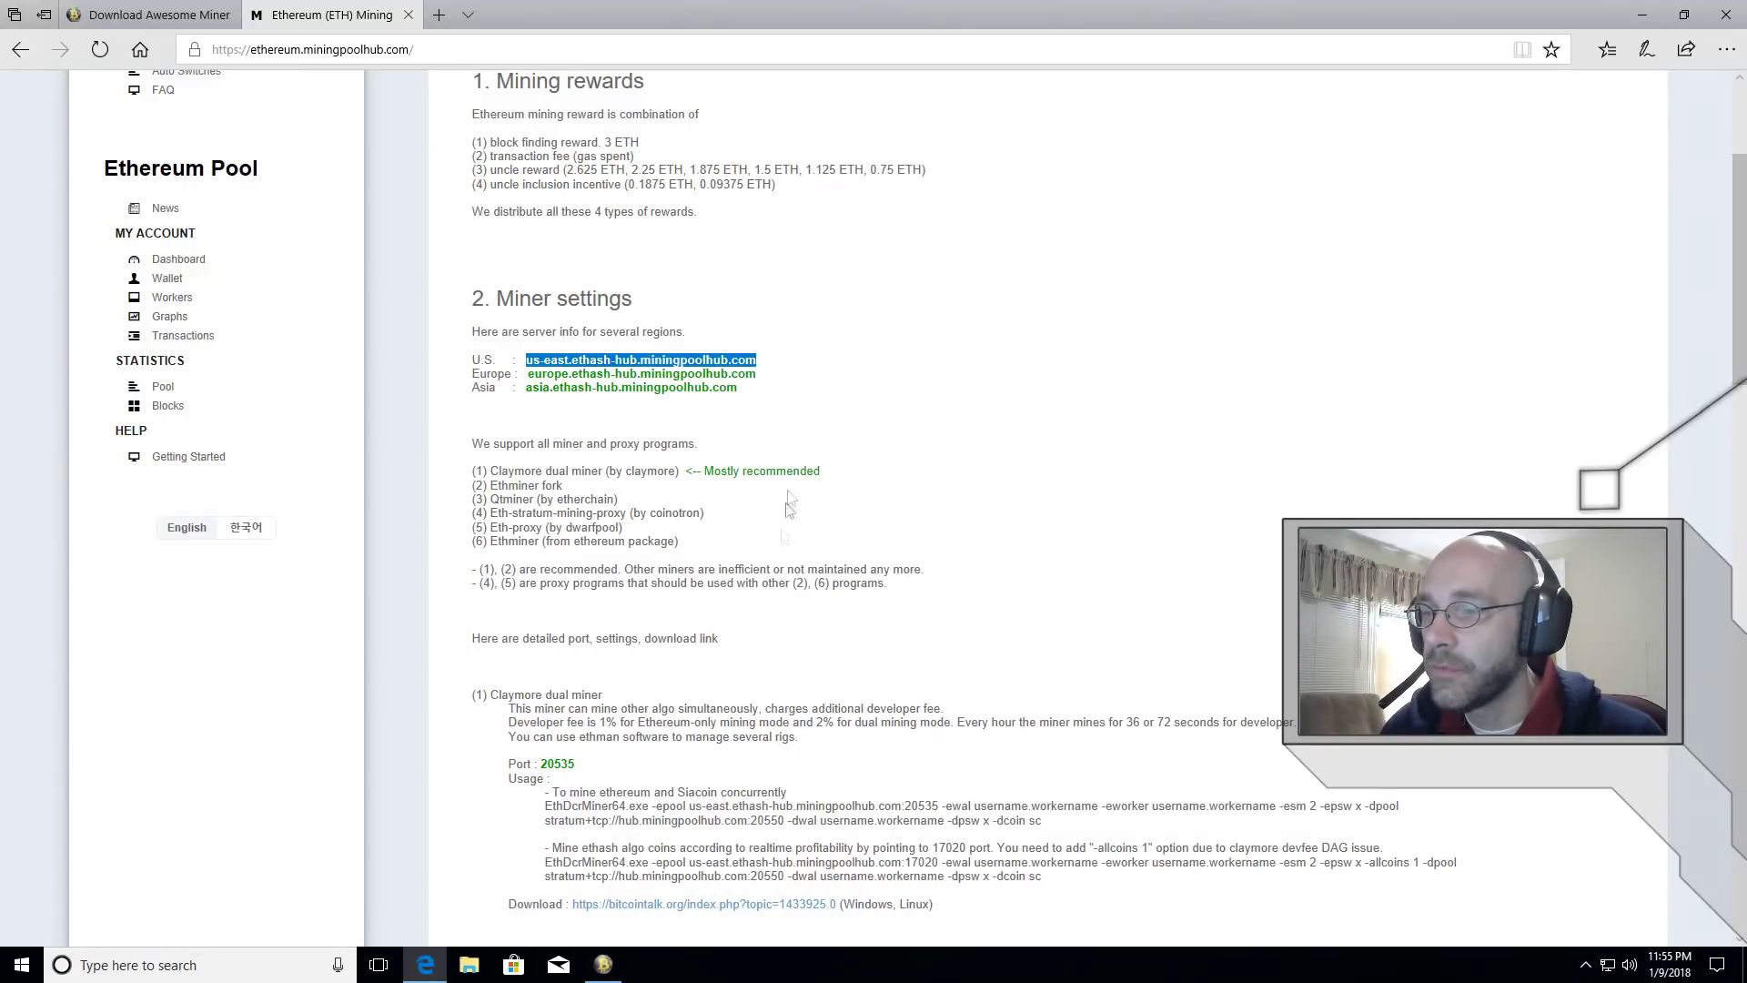
{"action": "left_click", "coordinate": [603, 964]}
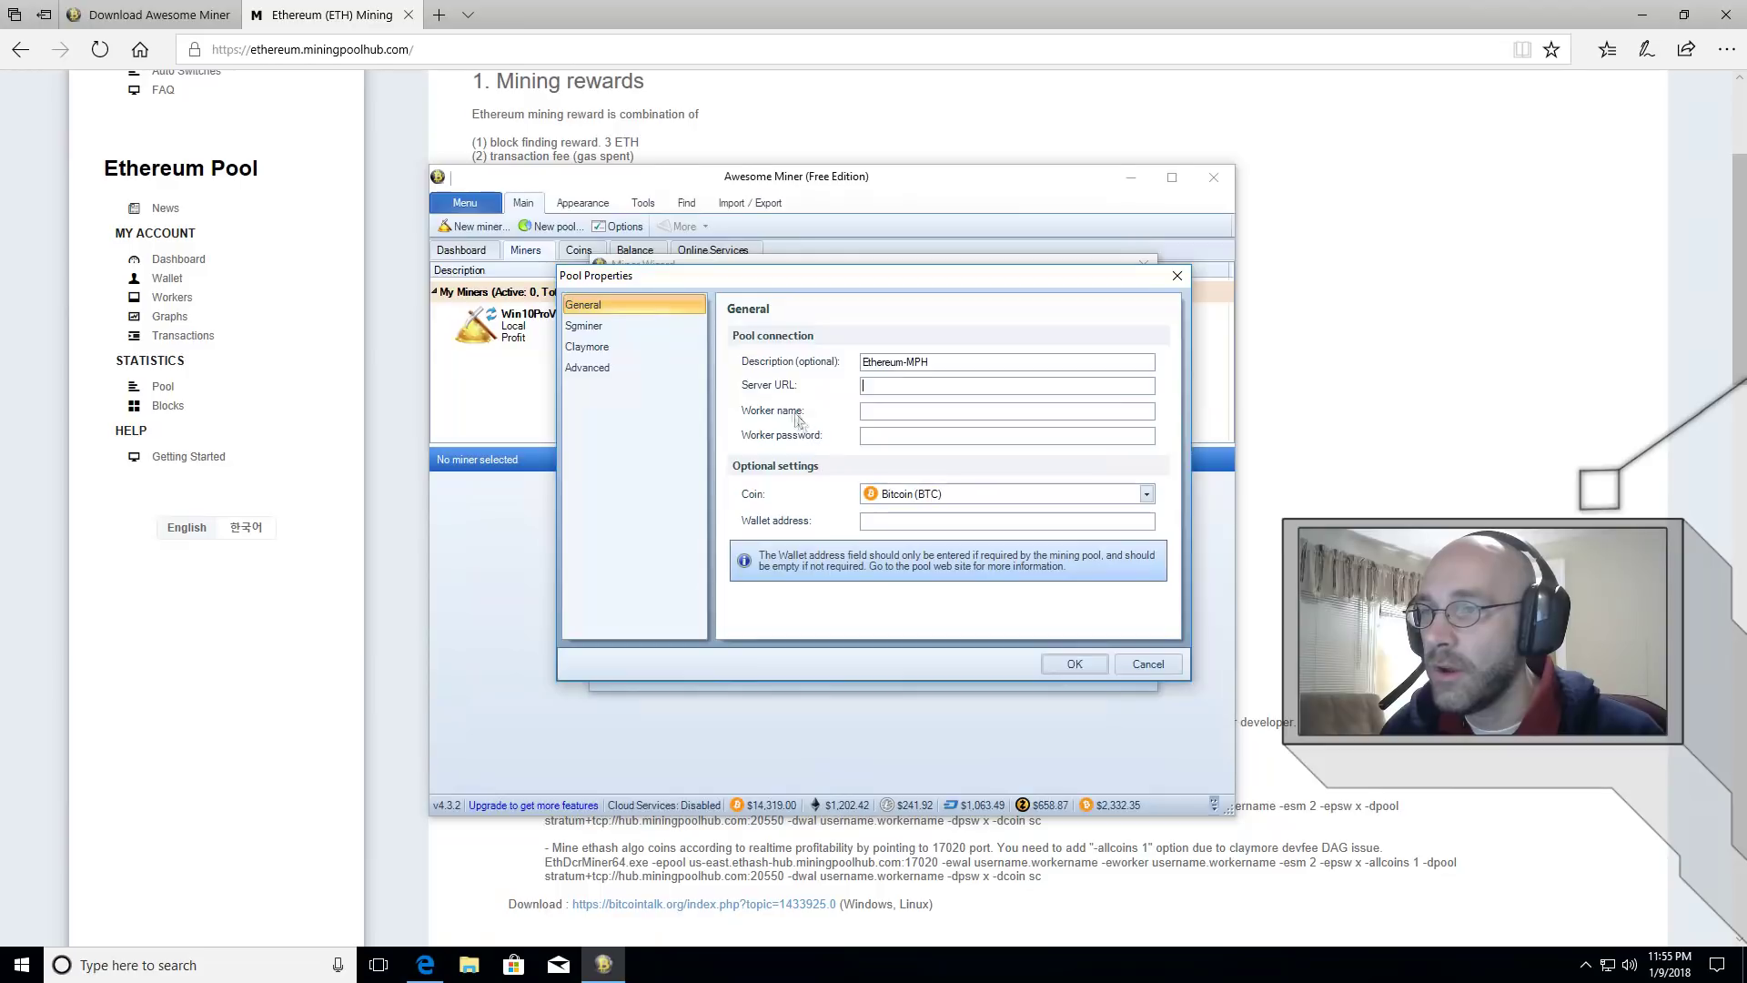
{"action": "right_click", "coordinate": [914, 391]}
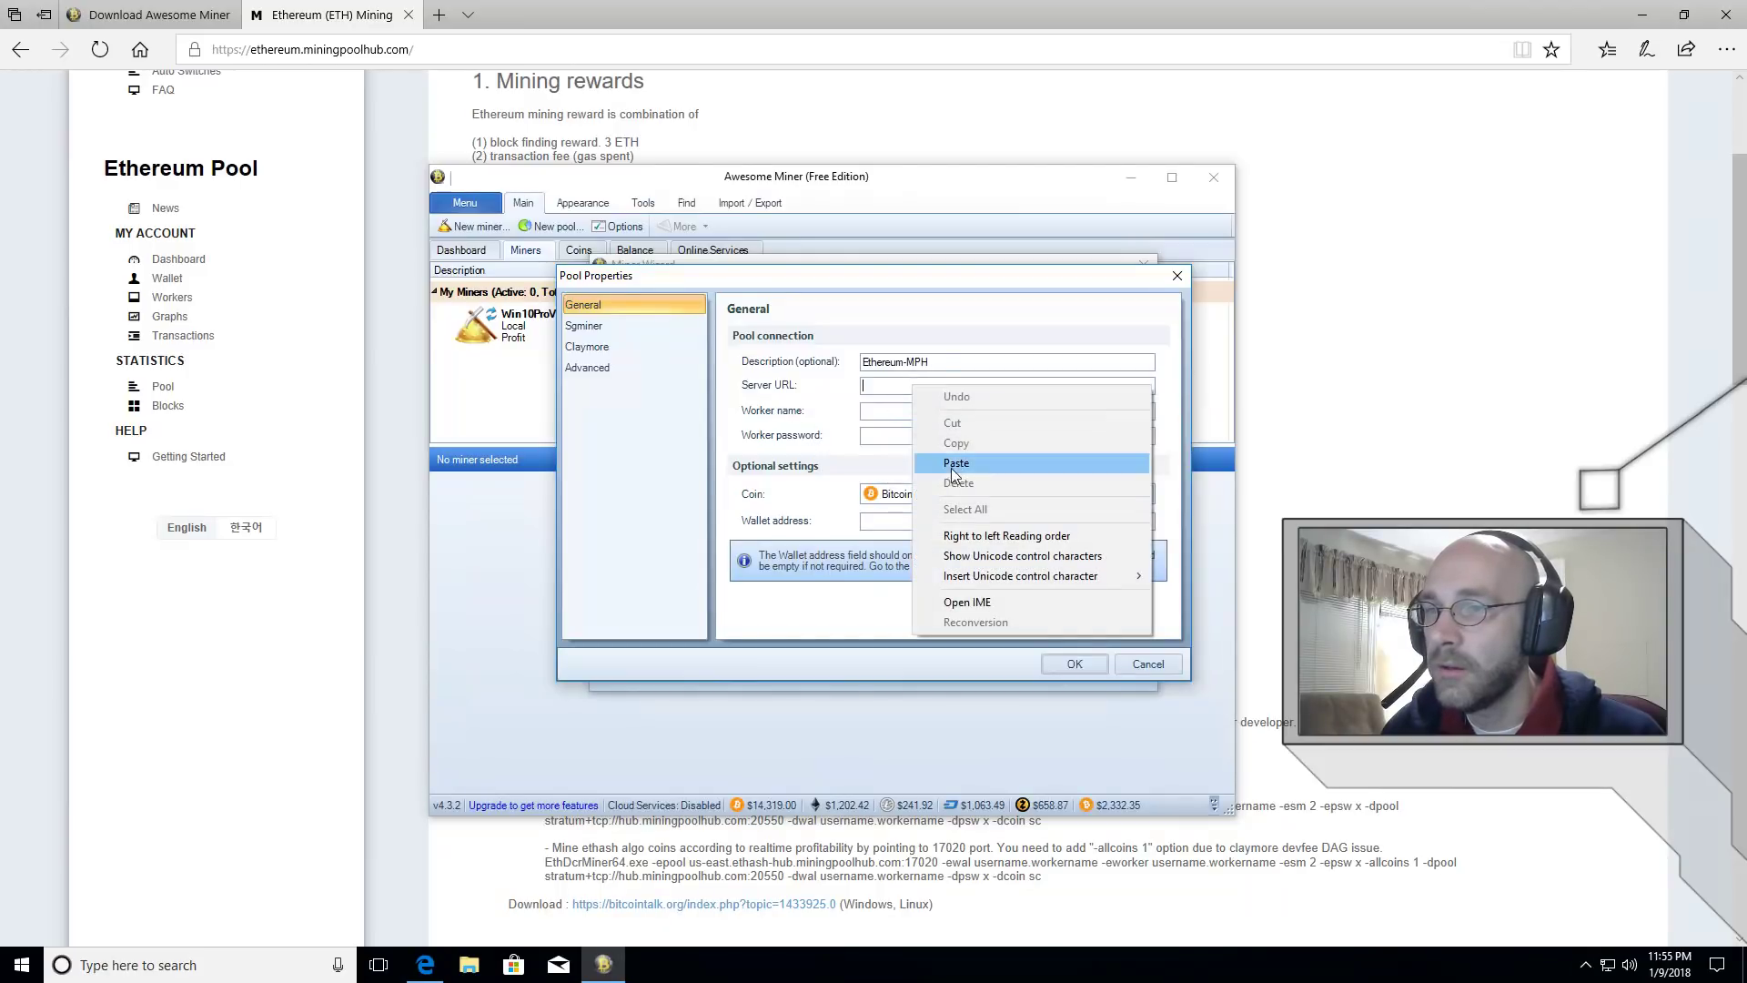
{"action": "left_click", "coordinate": [958, 461]}
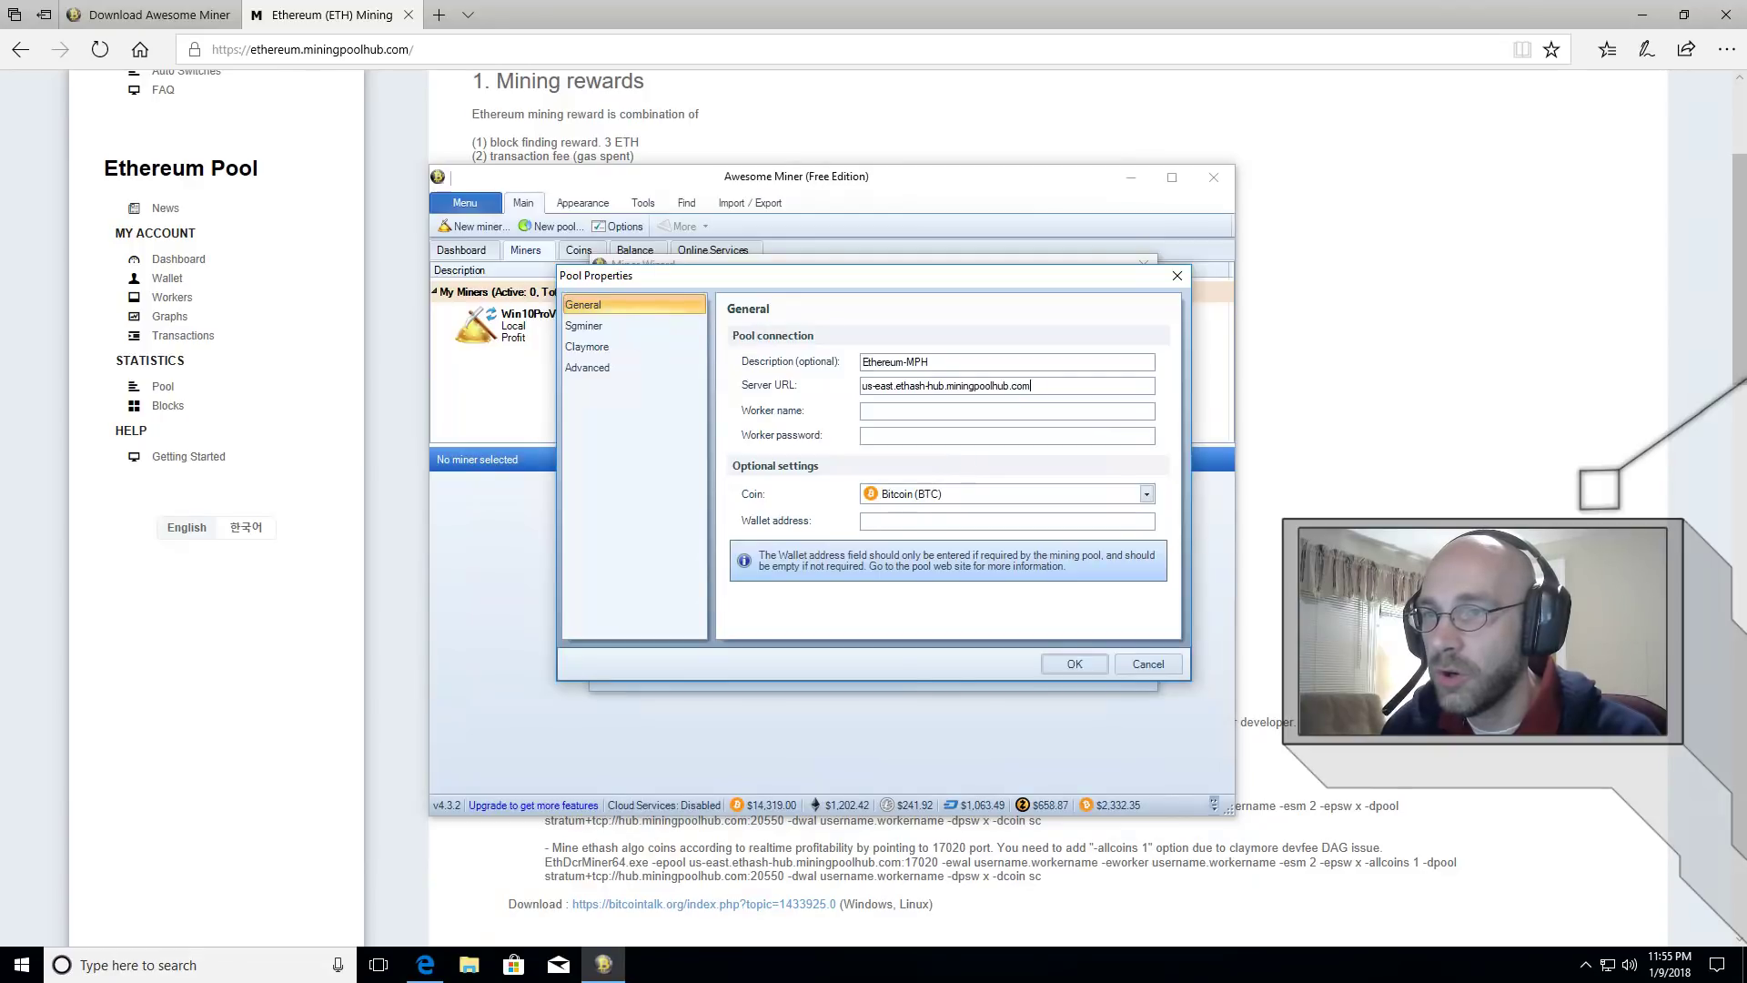
- Switch back to the Ethereum pool page in the browser and highlight the Claymore dual miner's port 20535
{"action": "left_click", "coordinate": [1435, 464]}
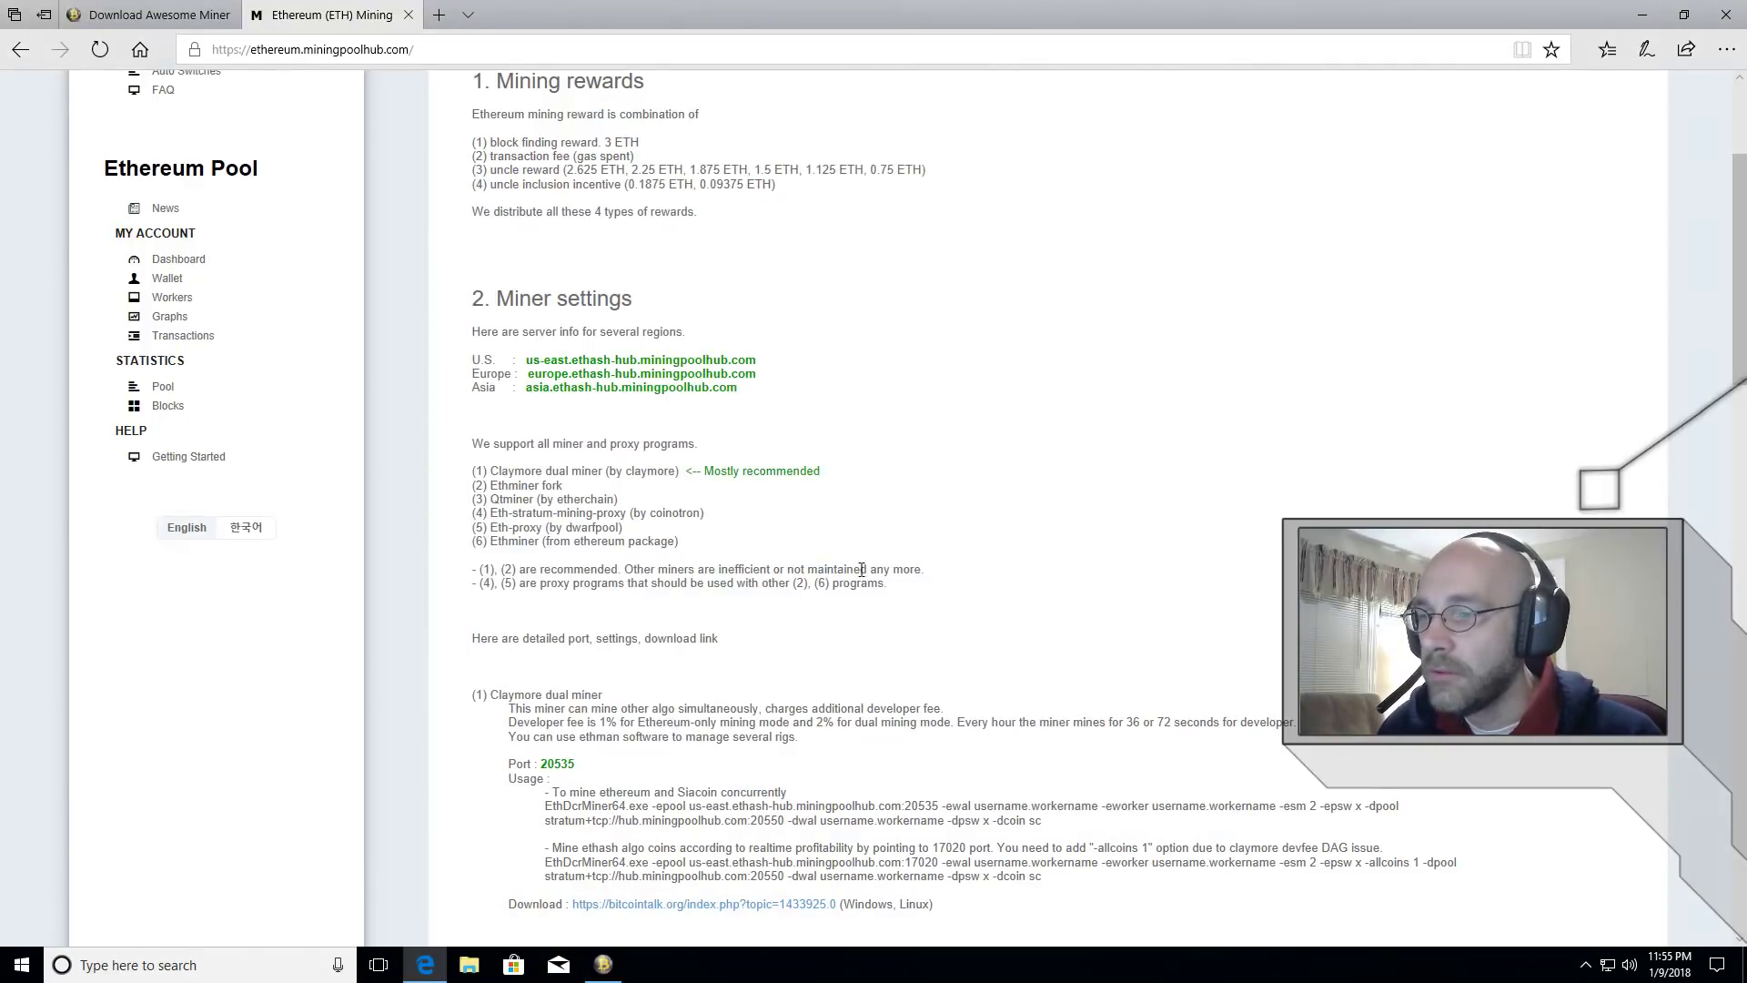
{"action": "scroll", "coordinate": [862, 568], "scroll_direction": "down", "scroll_amount": 3}
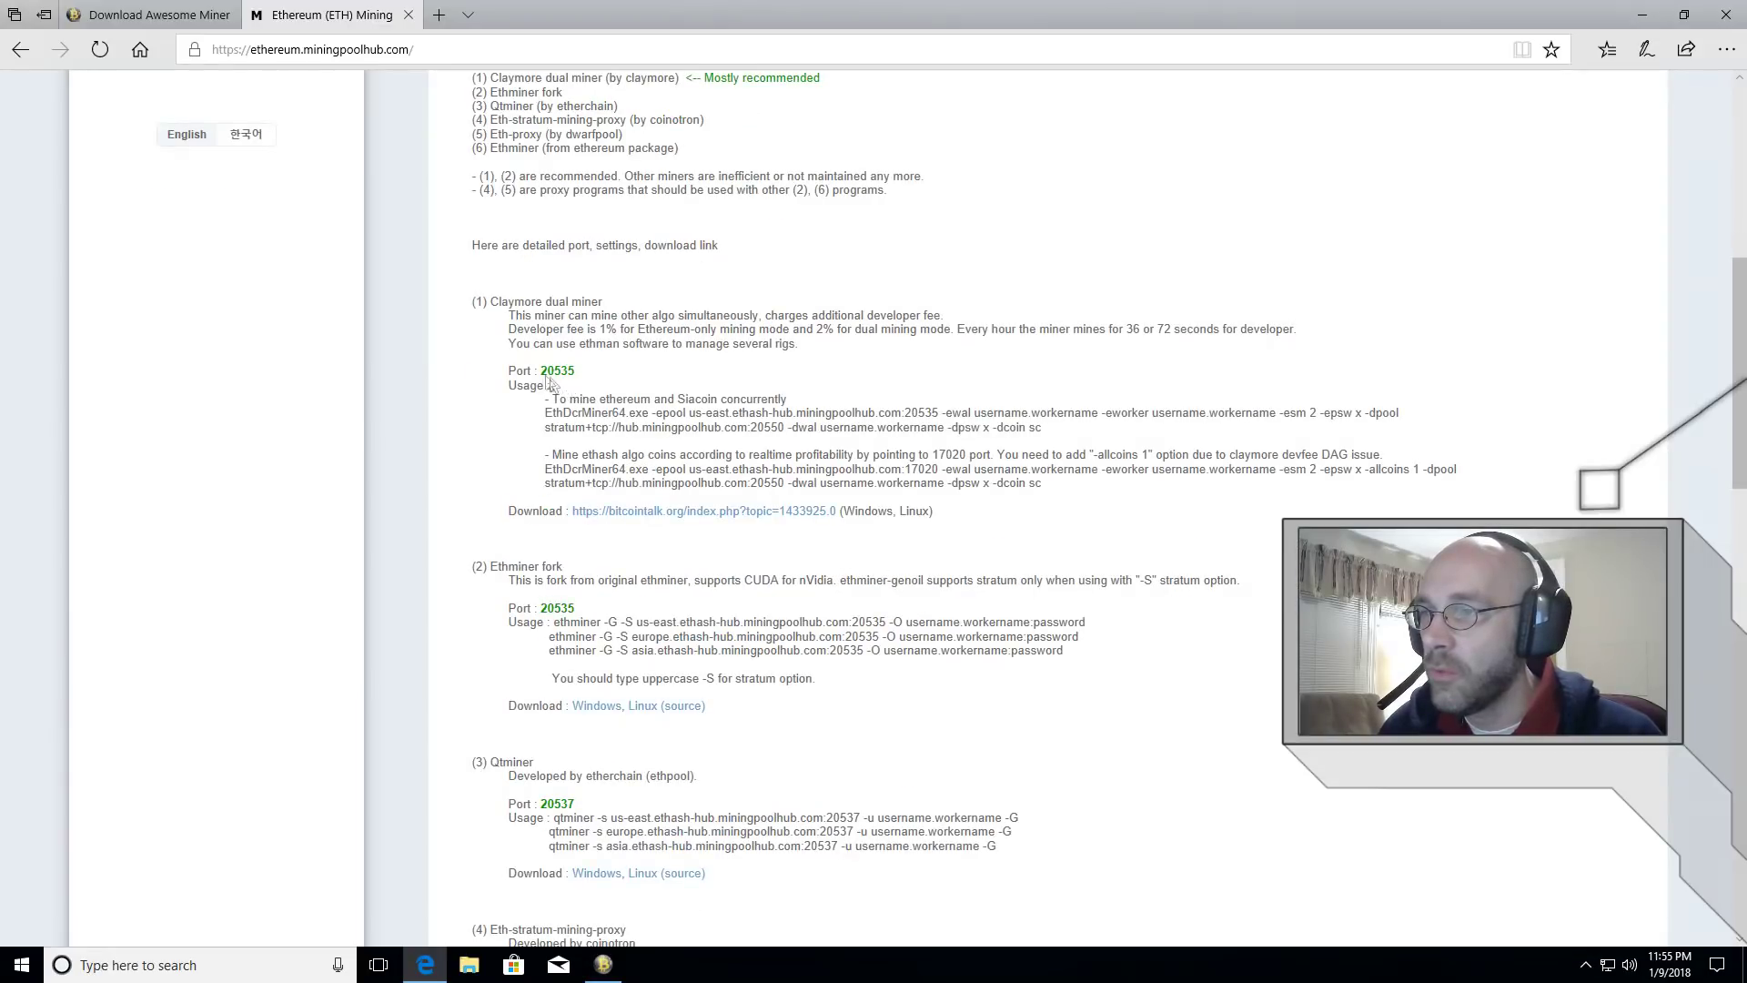
{"action": "triple_click", "coordinate": [559, 373]}
{"action": "left_click", "coordinate": [557, 373]}
{"action": "left_click_drag", "start_coordinate": [542, 373], "coordinate": [561, 372]}
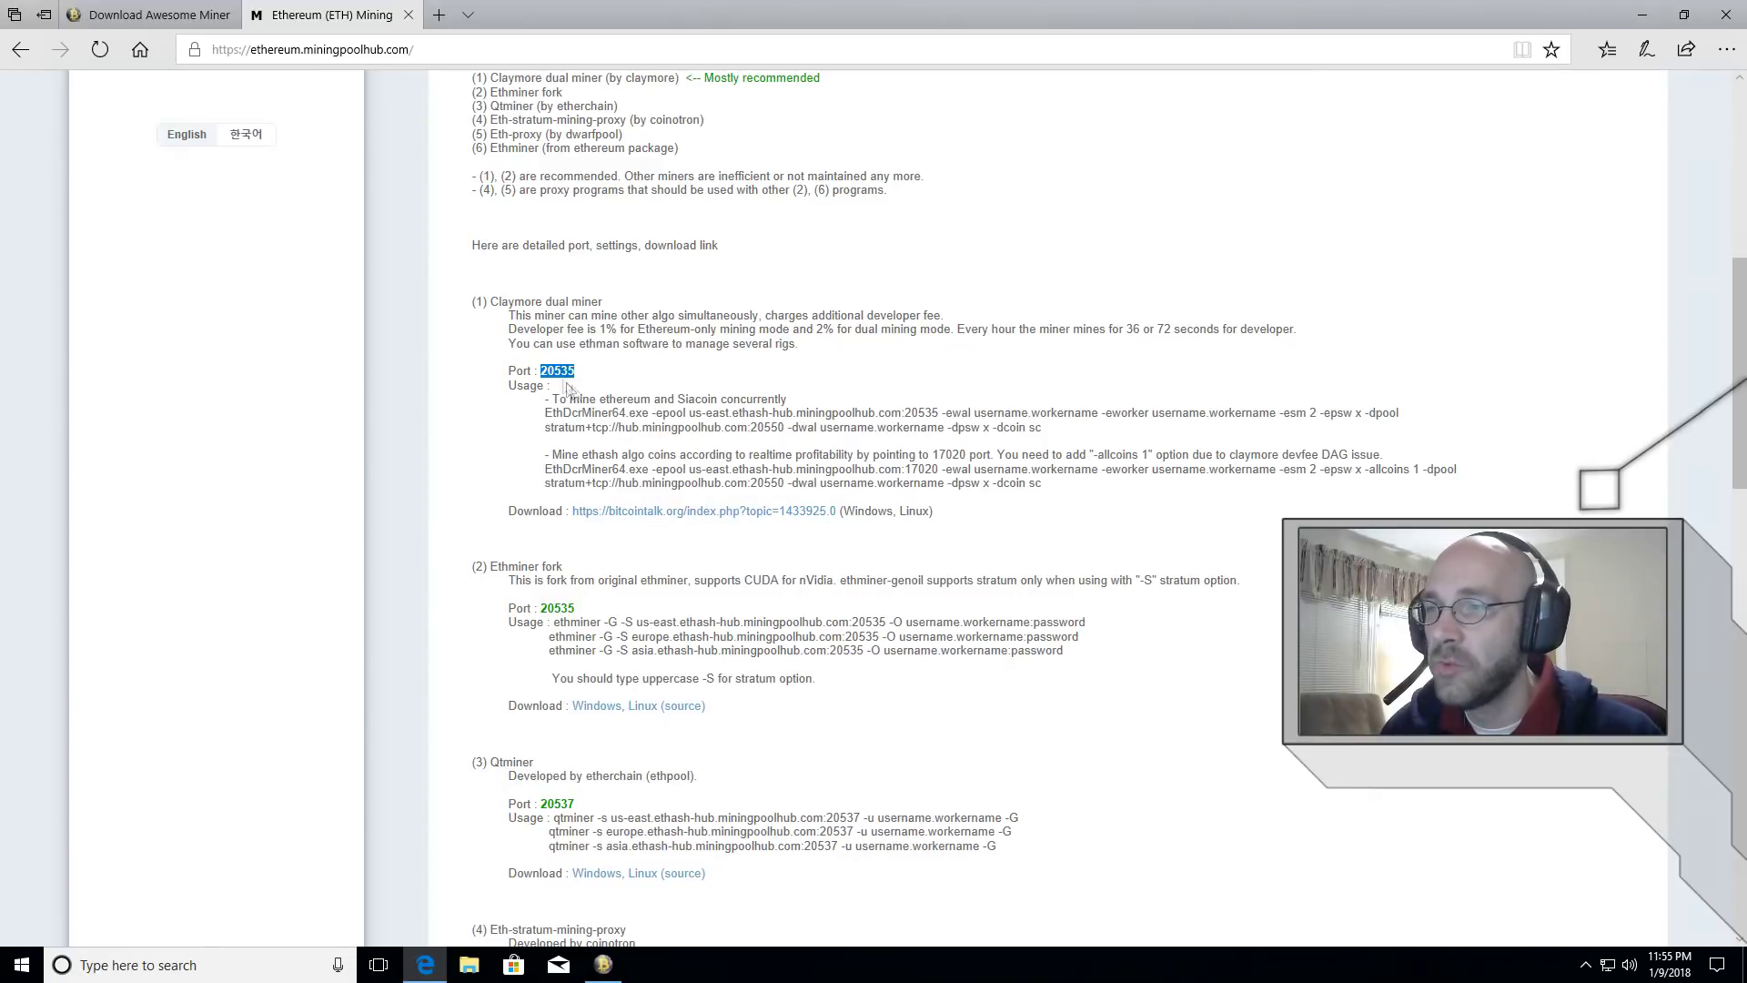
- Locate the eth-proxy port, append :20536 to the server URL in Awesome Miner, and enter GooseTech.Miner1 as the worker name
{"action": "scroll", "coordinate": [733, 555], "scroll_direction": "down", "scroll_amount": 3}
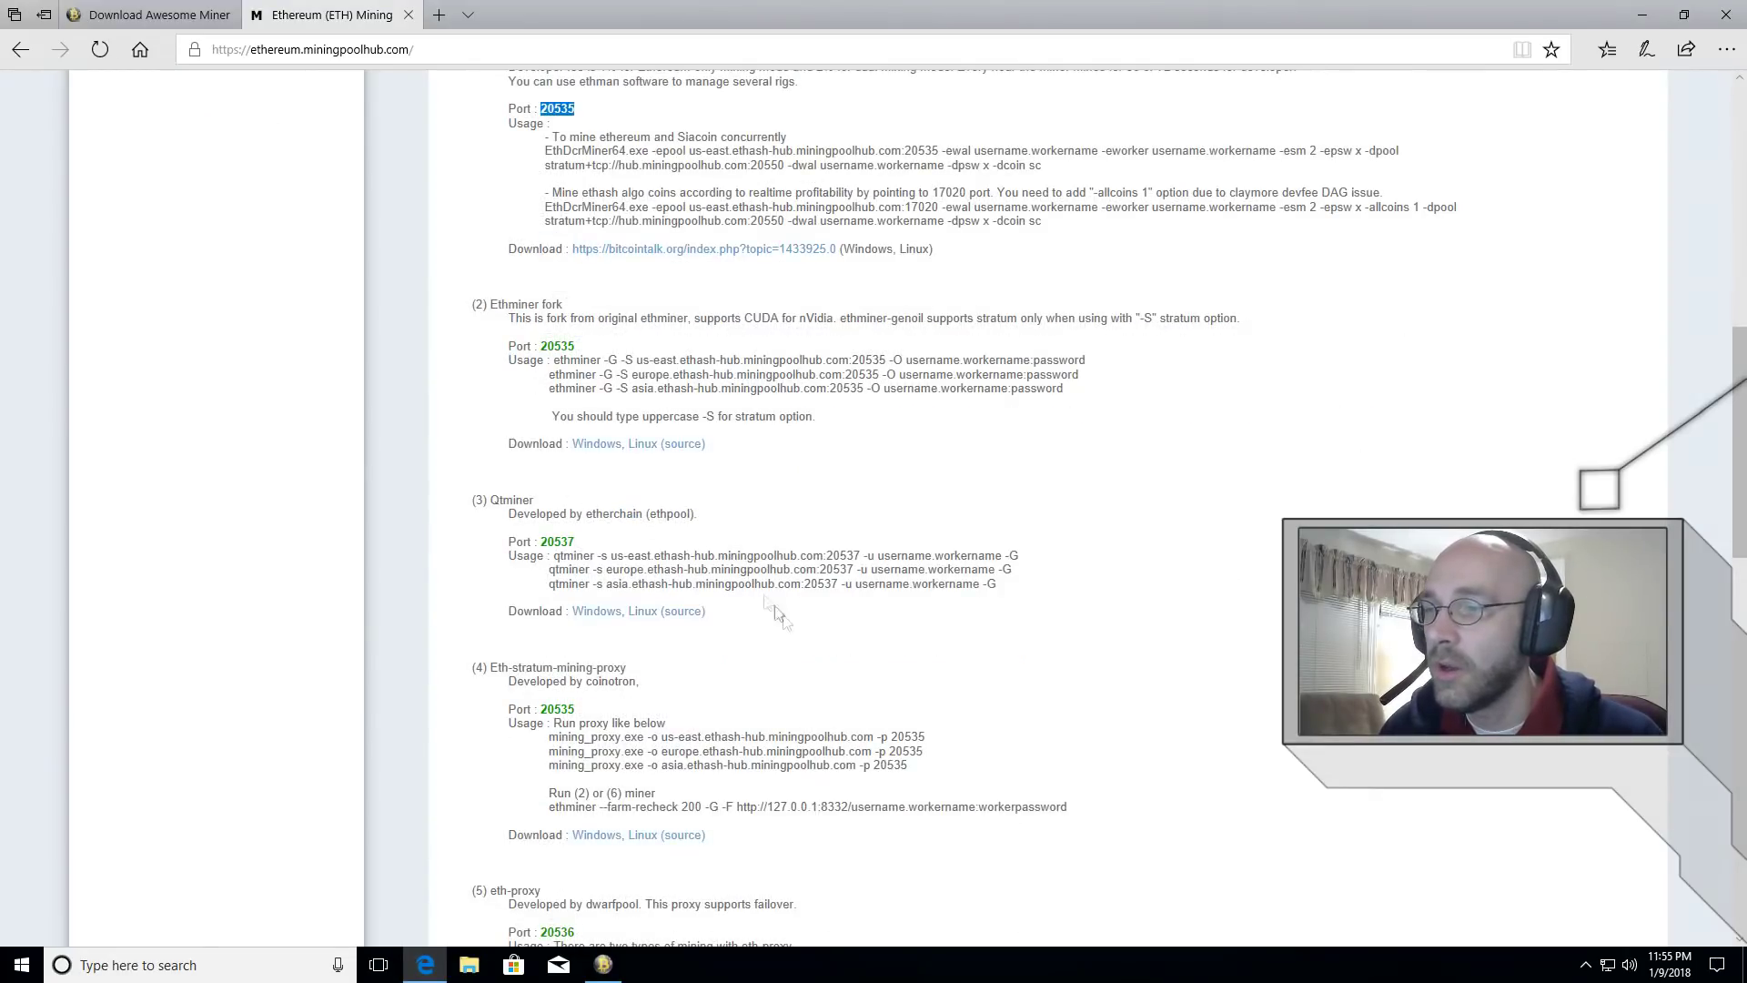
{"action": "scroll", "coordinate": [794, 646], "scroll_direction": "down", "scroll_amount": 3}
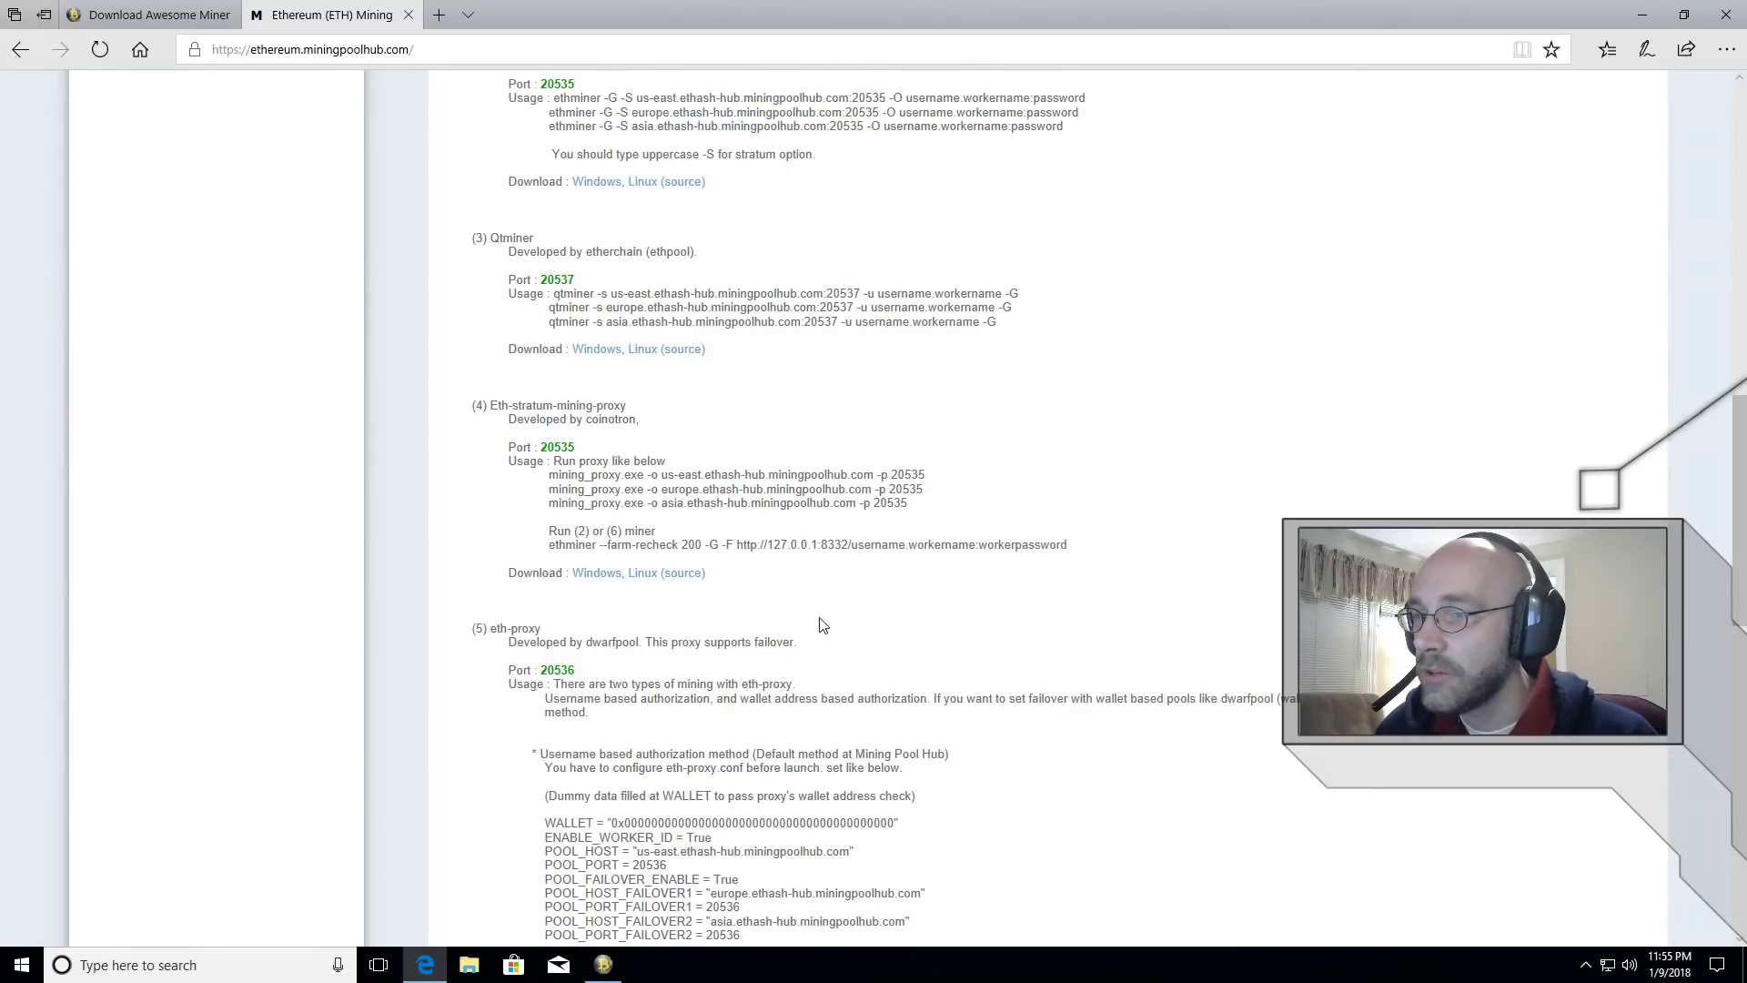
{"action": "scroll", "coordinate": [823, 614], "scroll_direction": "down", "scroll_amount": 1}
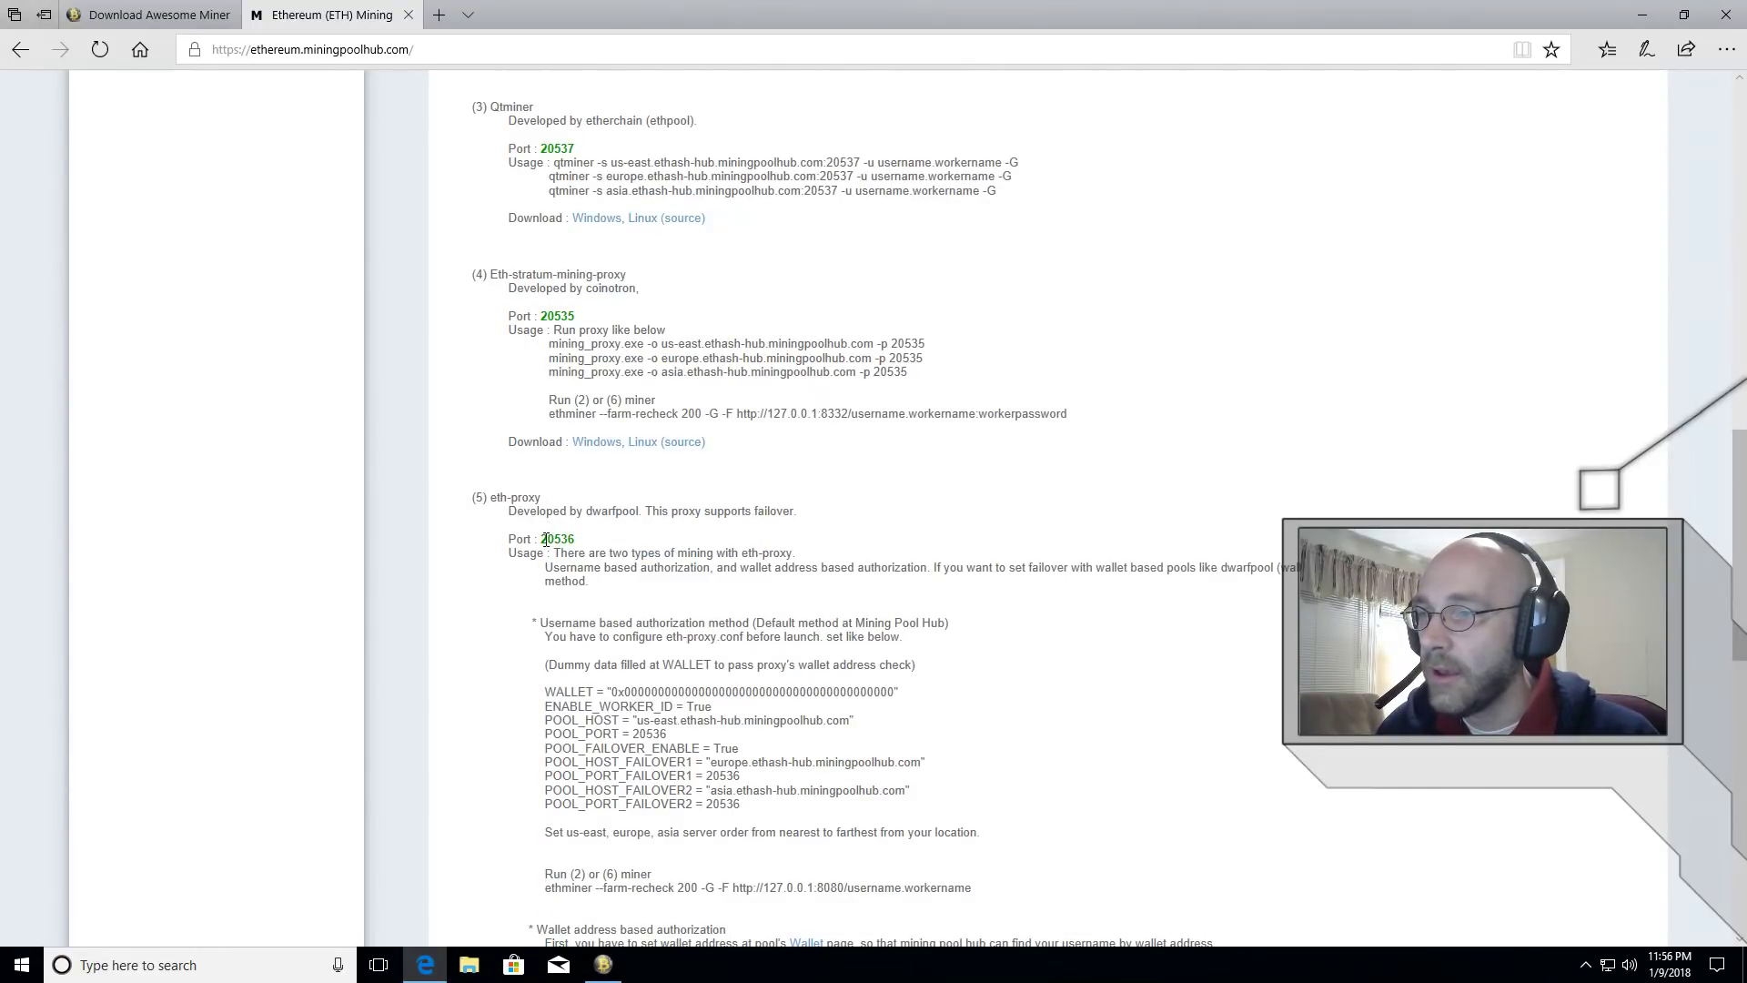
{"action": "left_click_drag", "start_coordinate": [570, 540], "coordinate": [577, 542]}
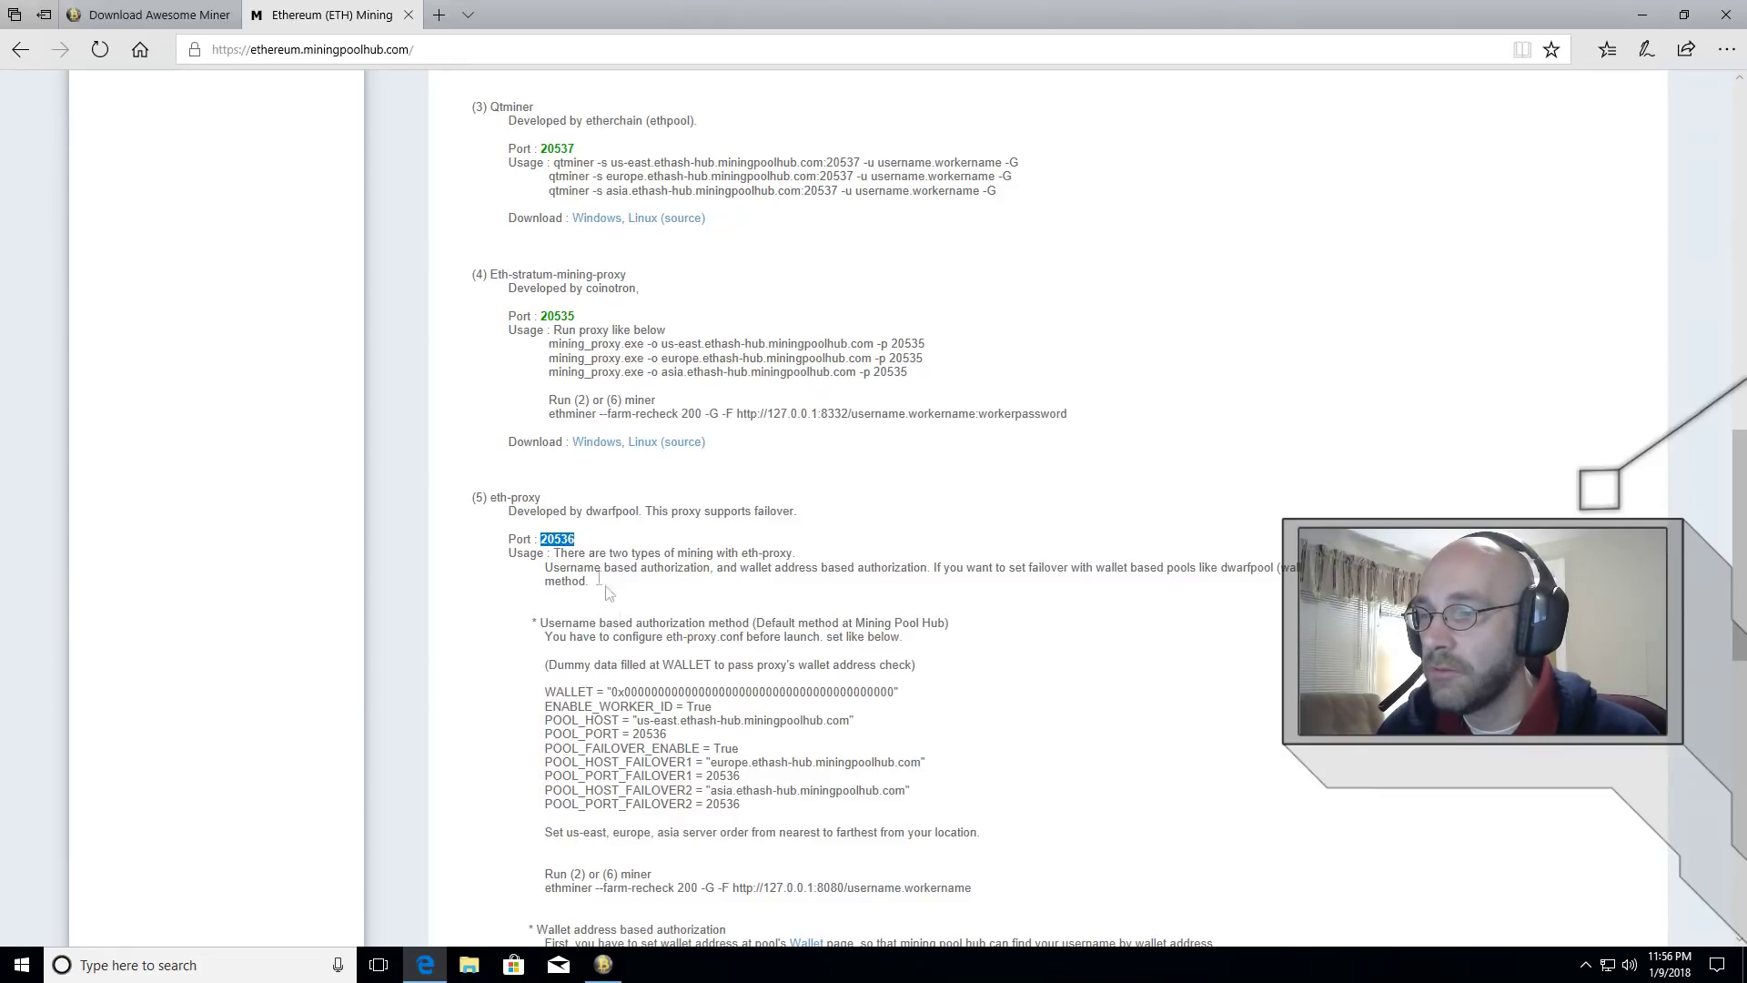
{"action": "left_click", "coordinate": [604, 965]}
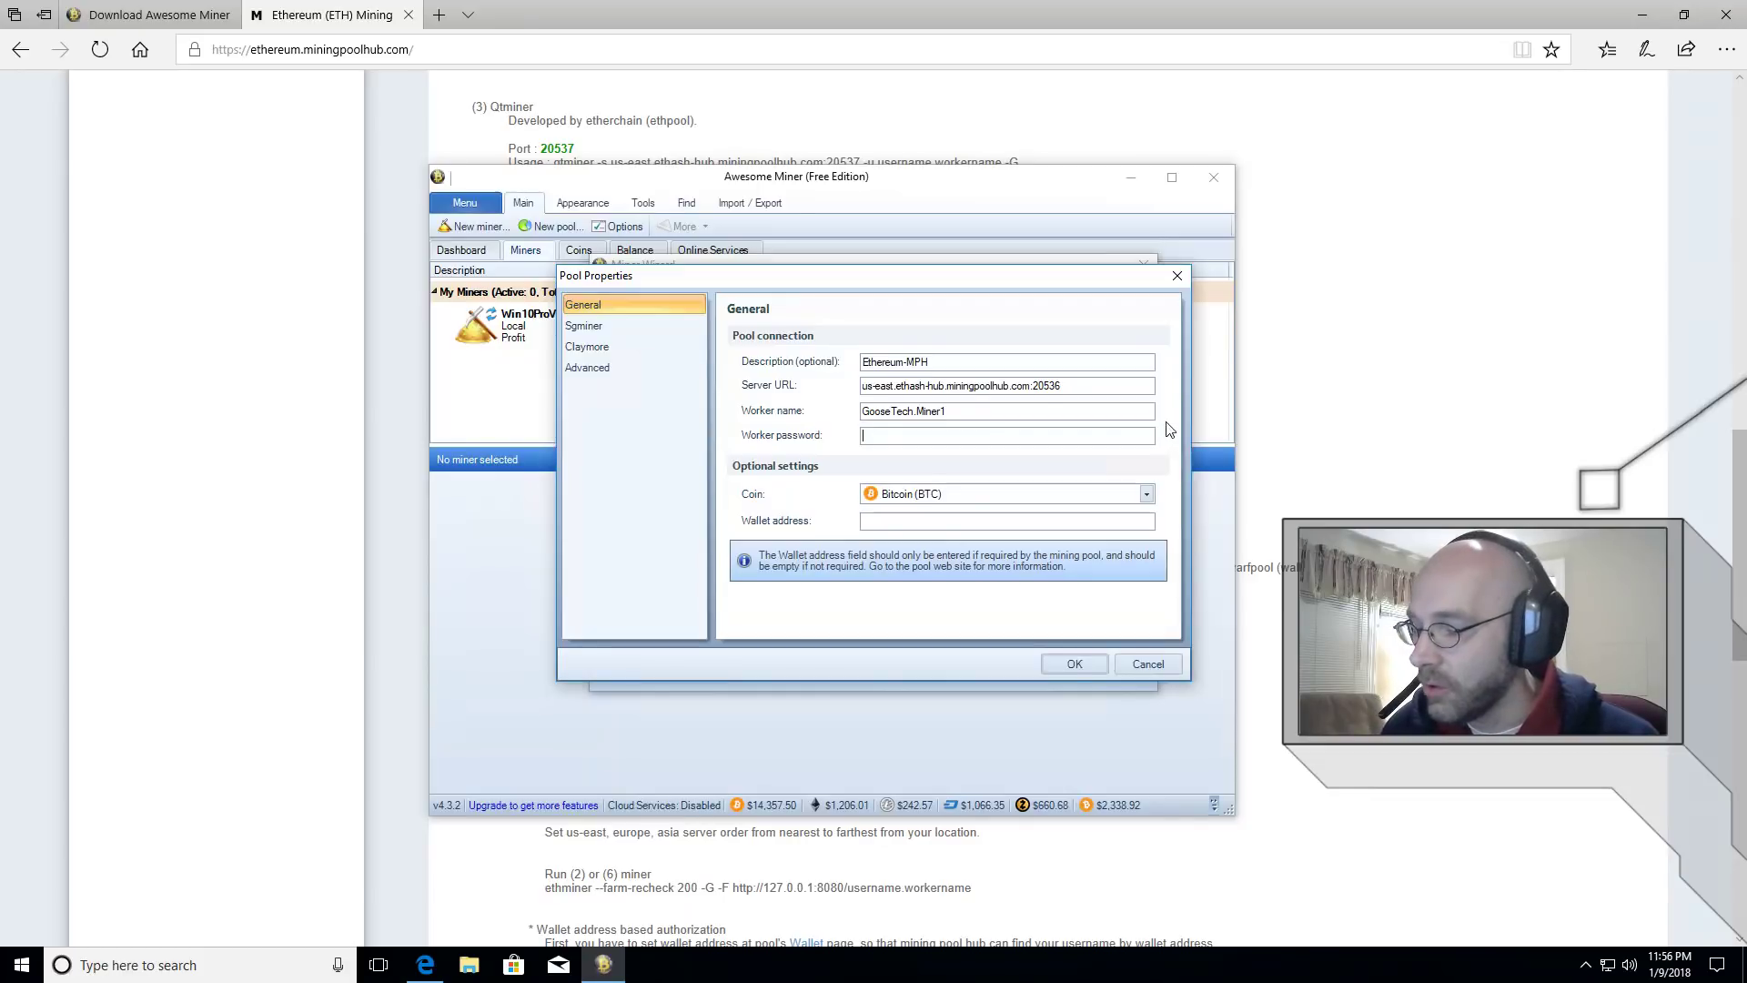
- Fill in the worker password, set the coin to Ethereum (ETH) and the wallet address to GooseTech.Miner1, and save the Ethereum-MPH pool
{"action": "left_click", "coordinate": [1146, 494]}
{"action": "left_click_drag", "start_coordinate": [1145, 850], "coordinate": [1138, 671]}
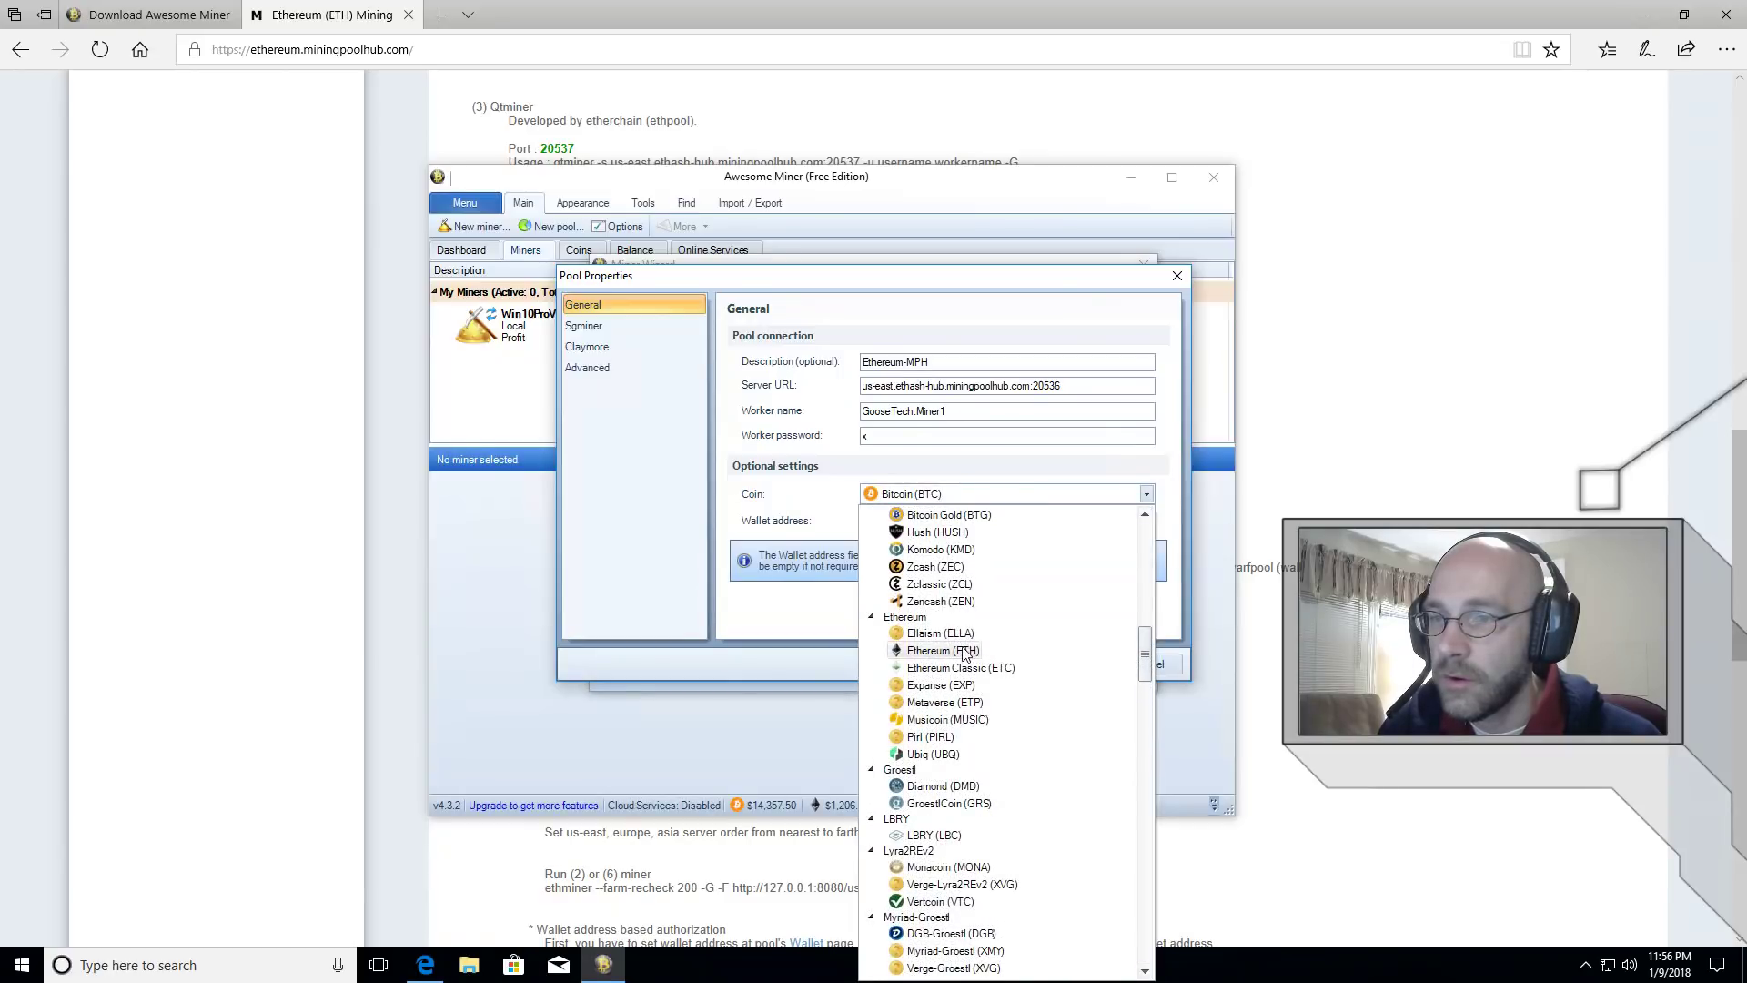
{"action": "left_click", "coordinate": [967, 653]}
{"action": "left_click", "coordinate": [913, 522]}
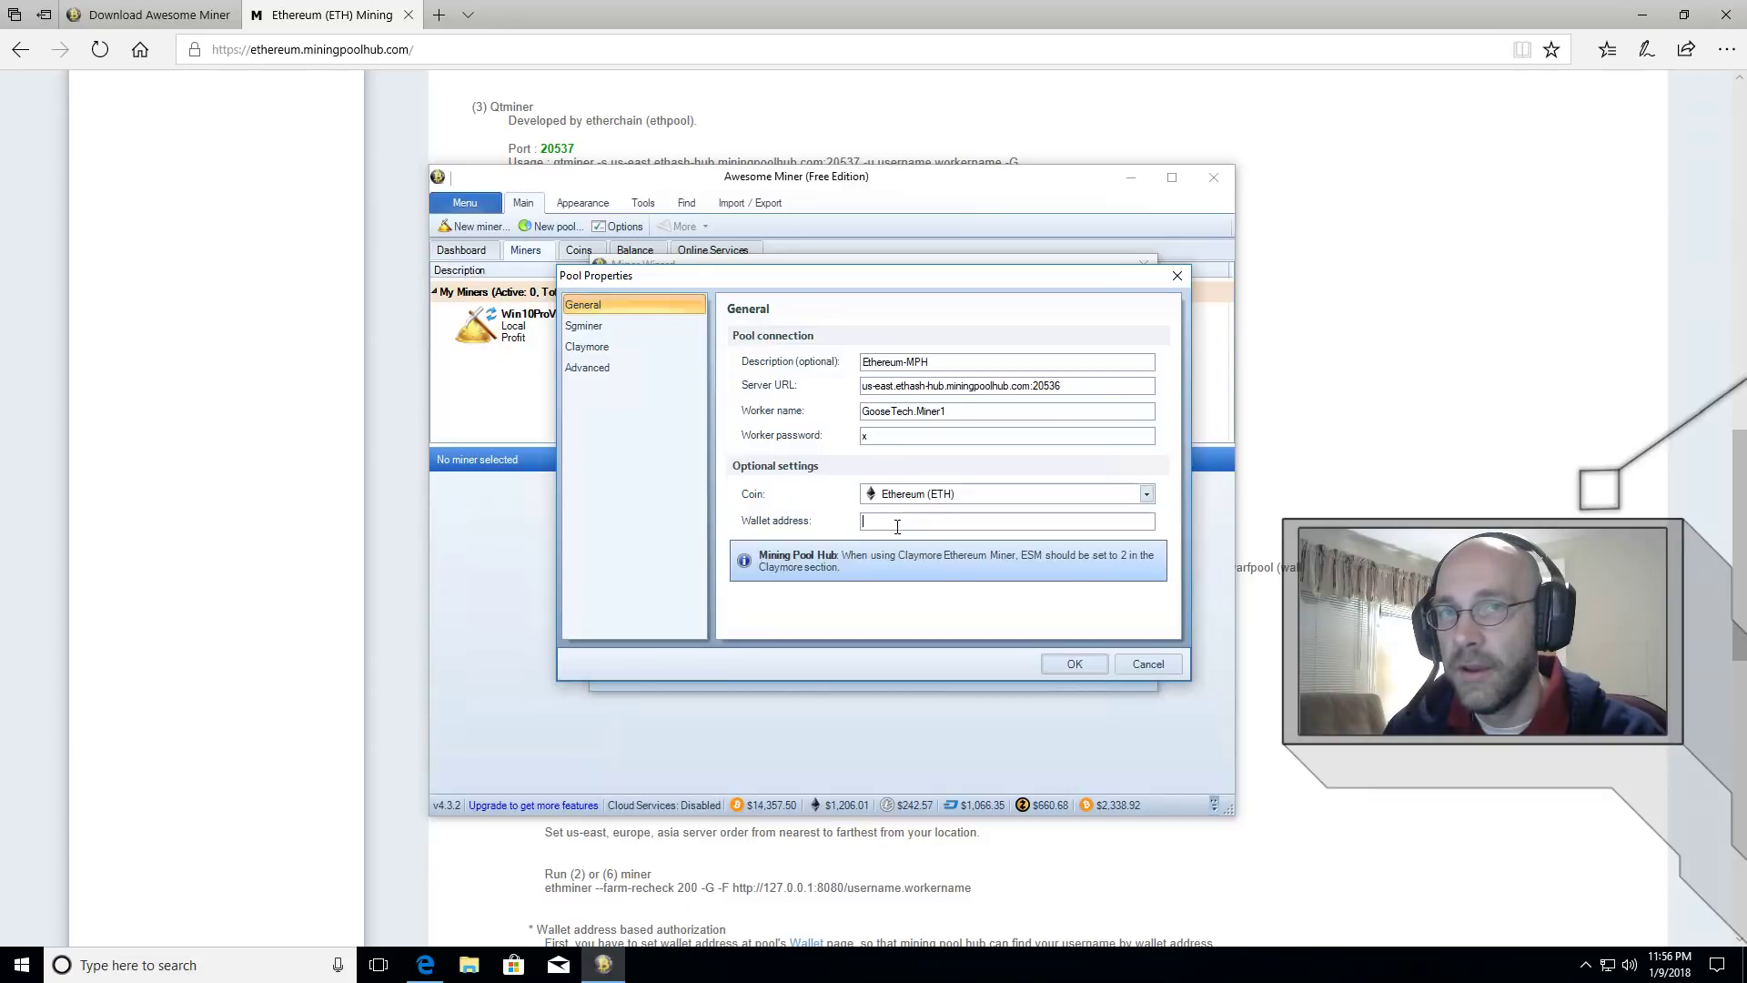
{"action": "type", "text": "GooseTec"}
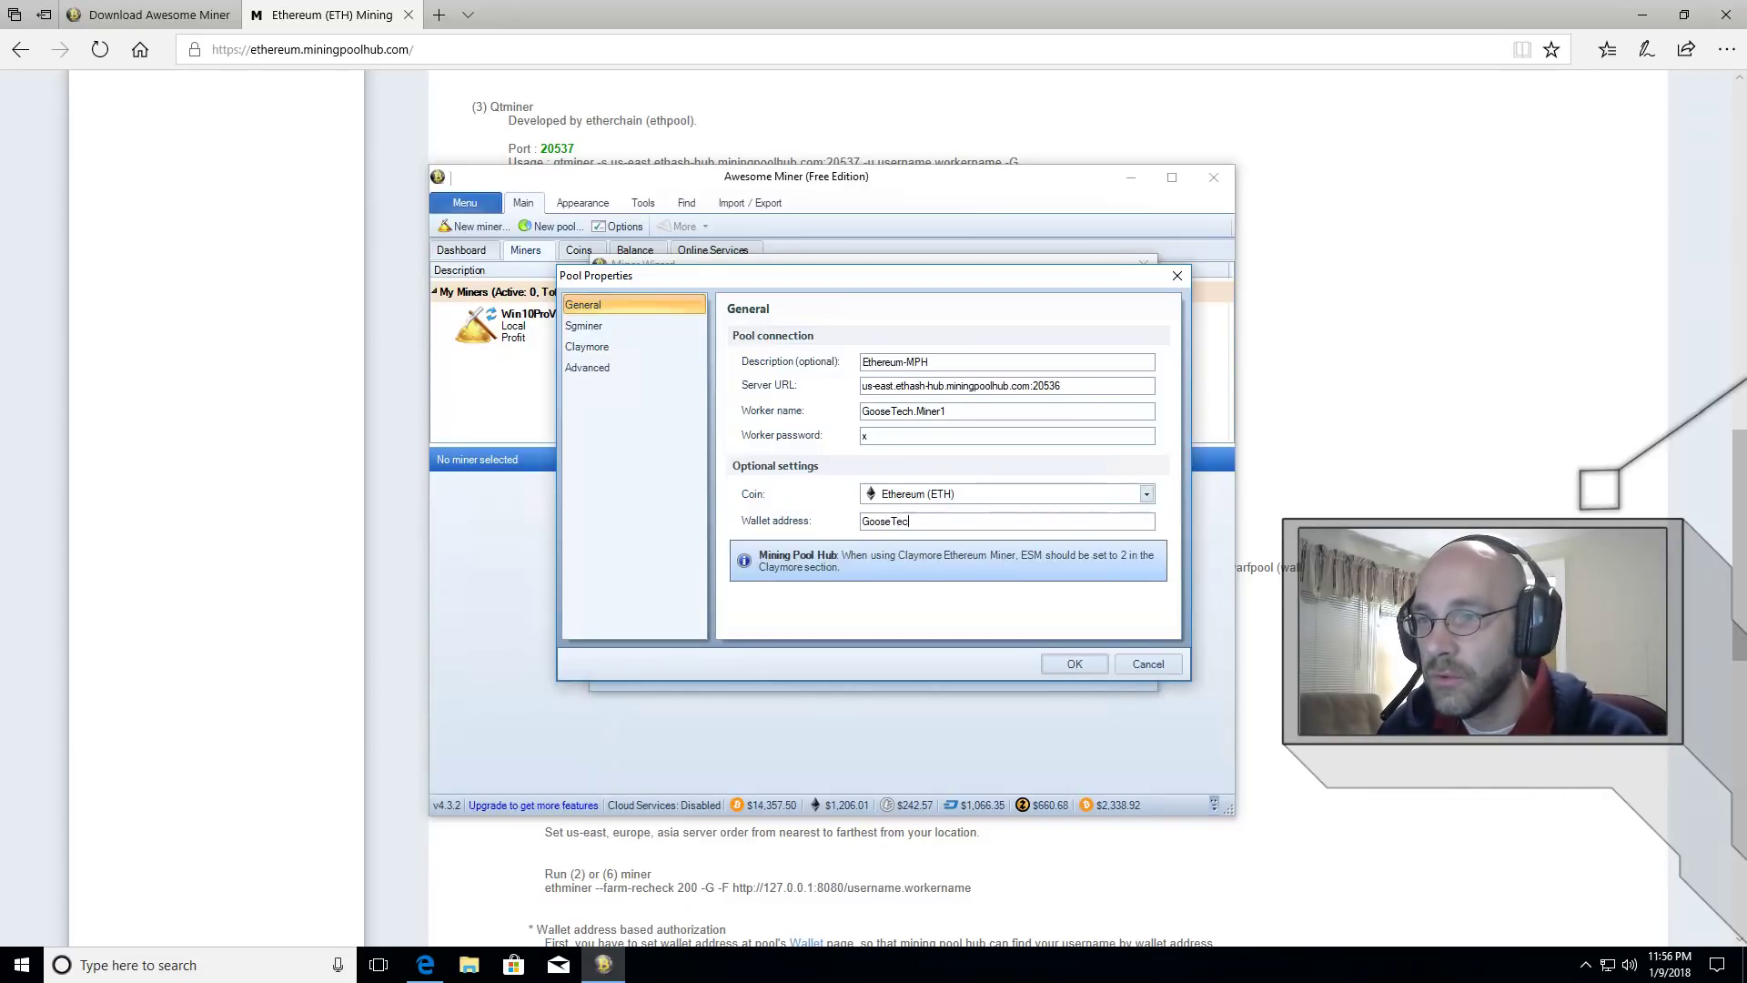
{"action": "type", "text": "h.Miner1"}
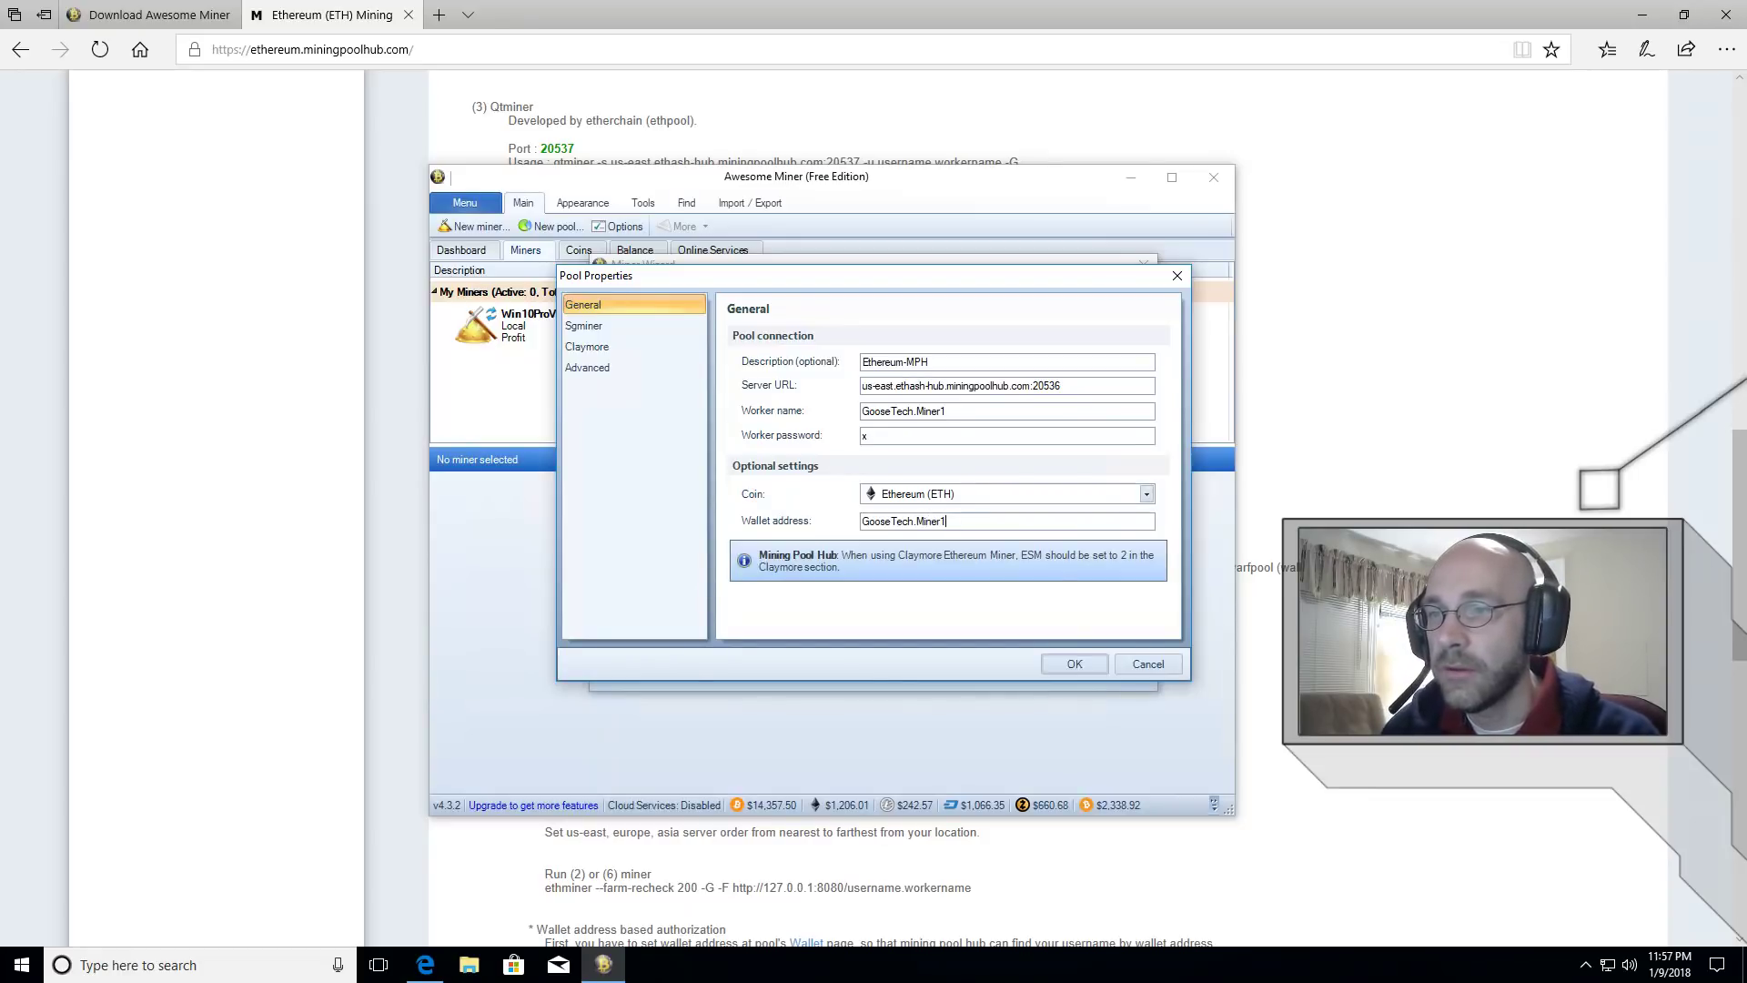
{"action": "left_click", "coordinate": [1068, 664]}
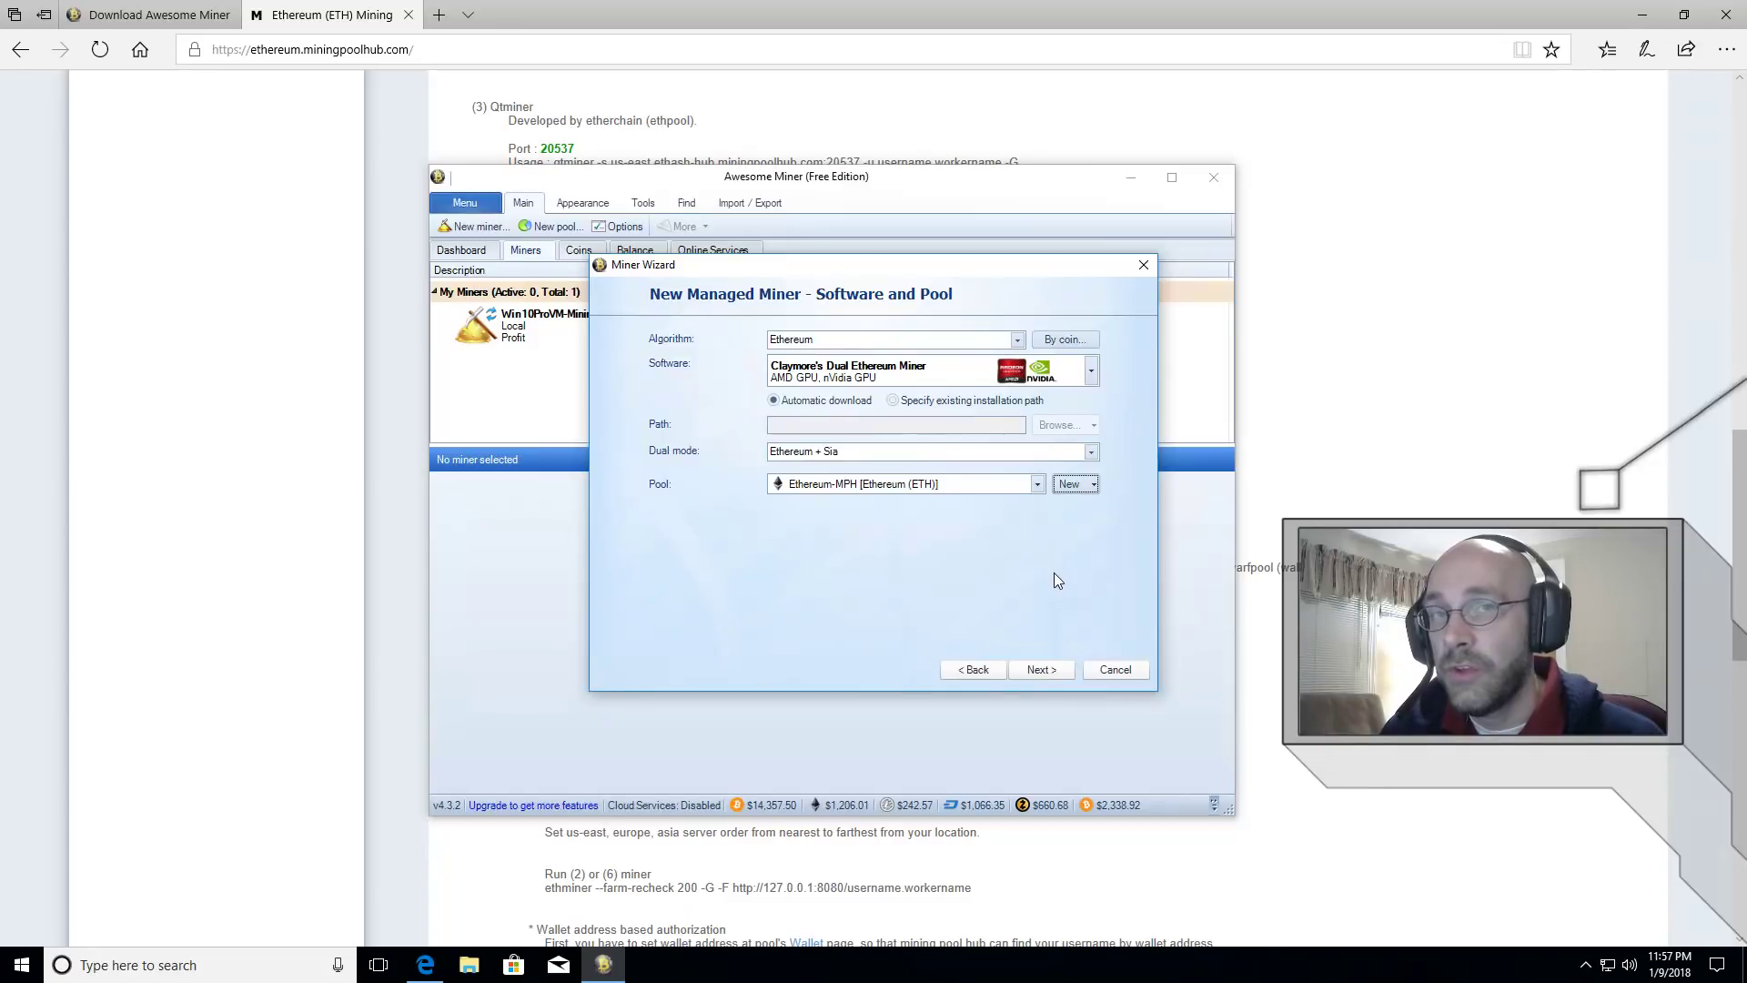
- Start another new pool from the miner wizard and describe it as SIACOIN-MPH
{"action": "left_click", "coordinate": [1072, 487]}
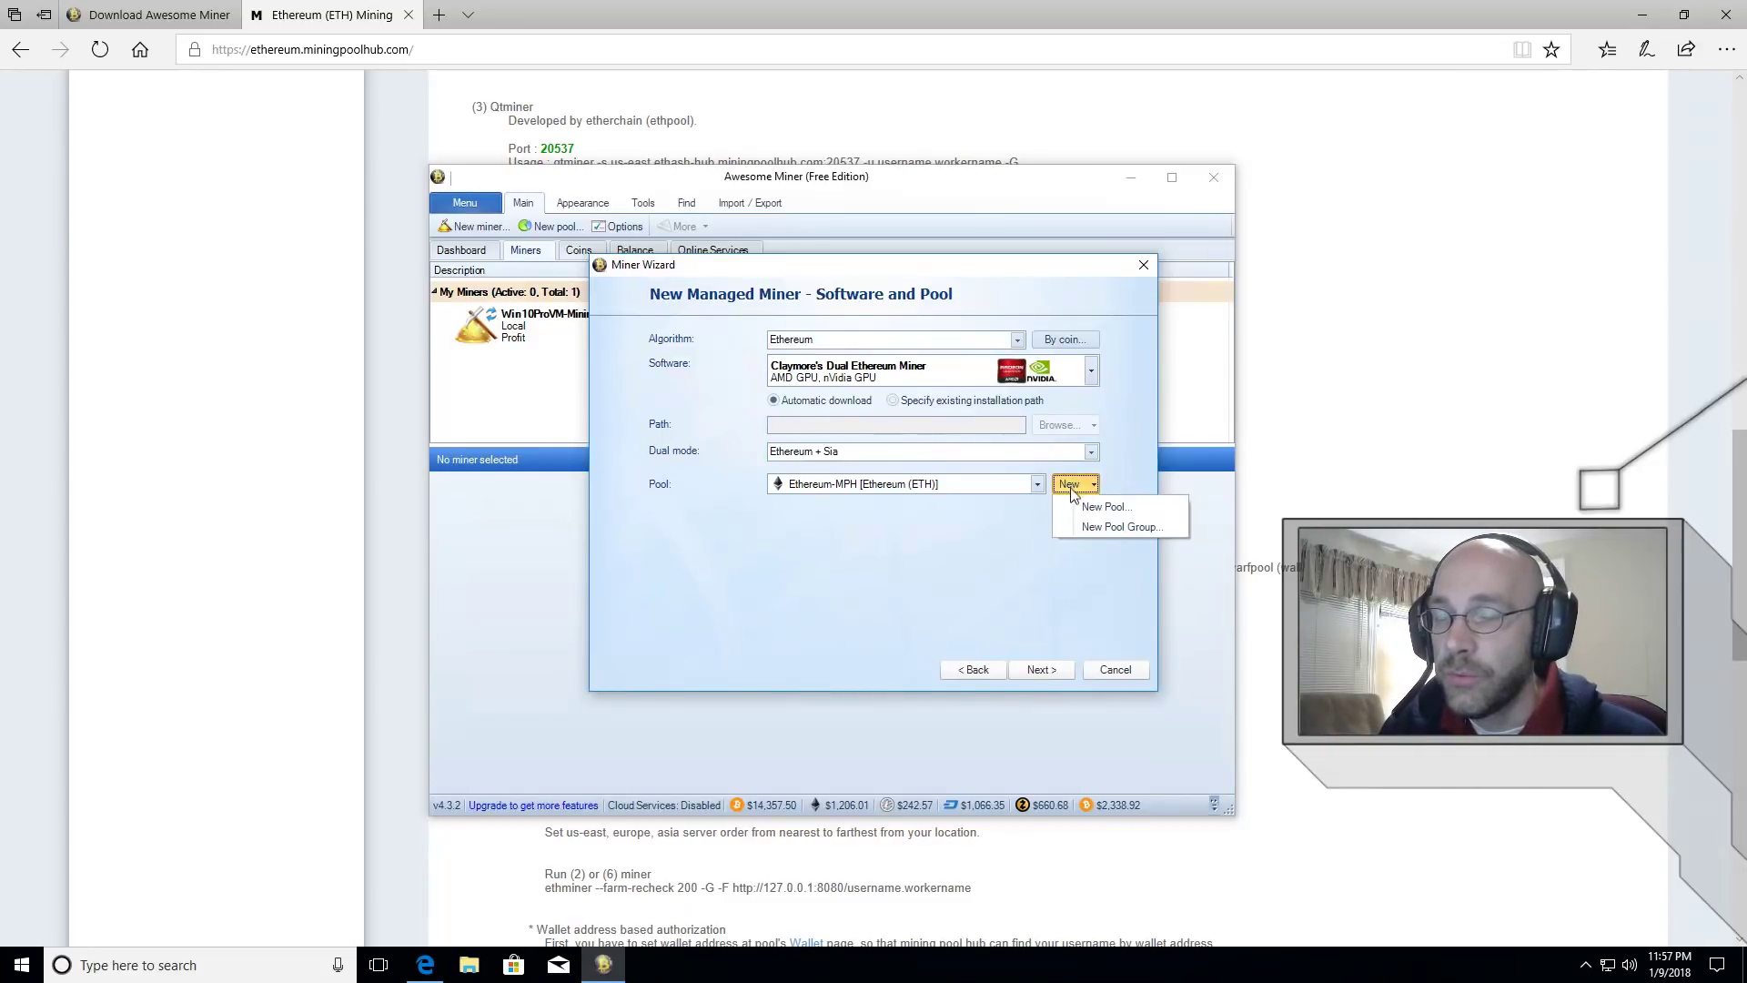
{"action": "left_click", "coordinate": [1112, 506]}
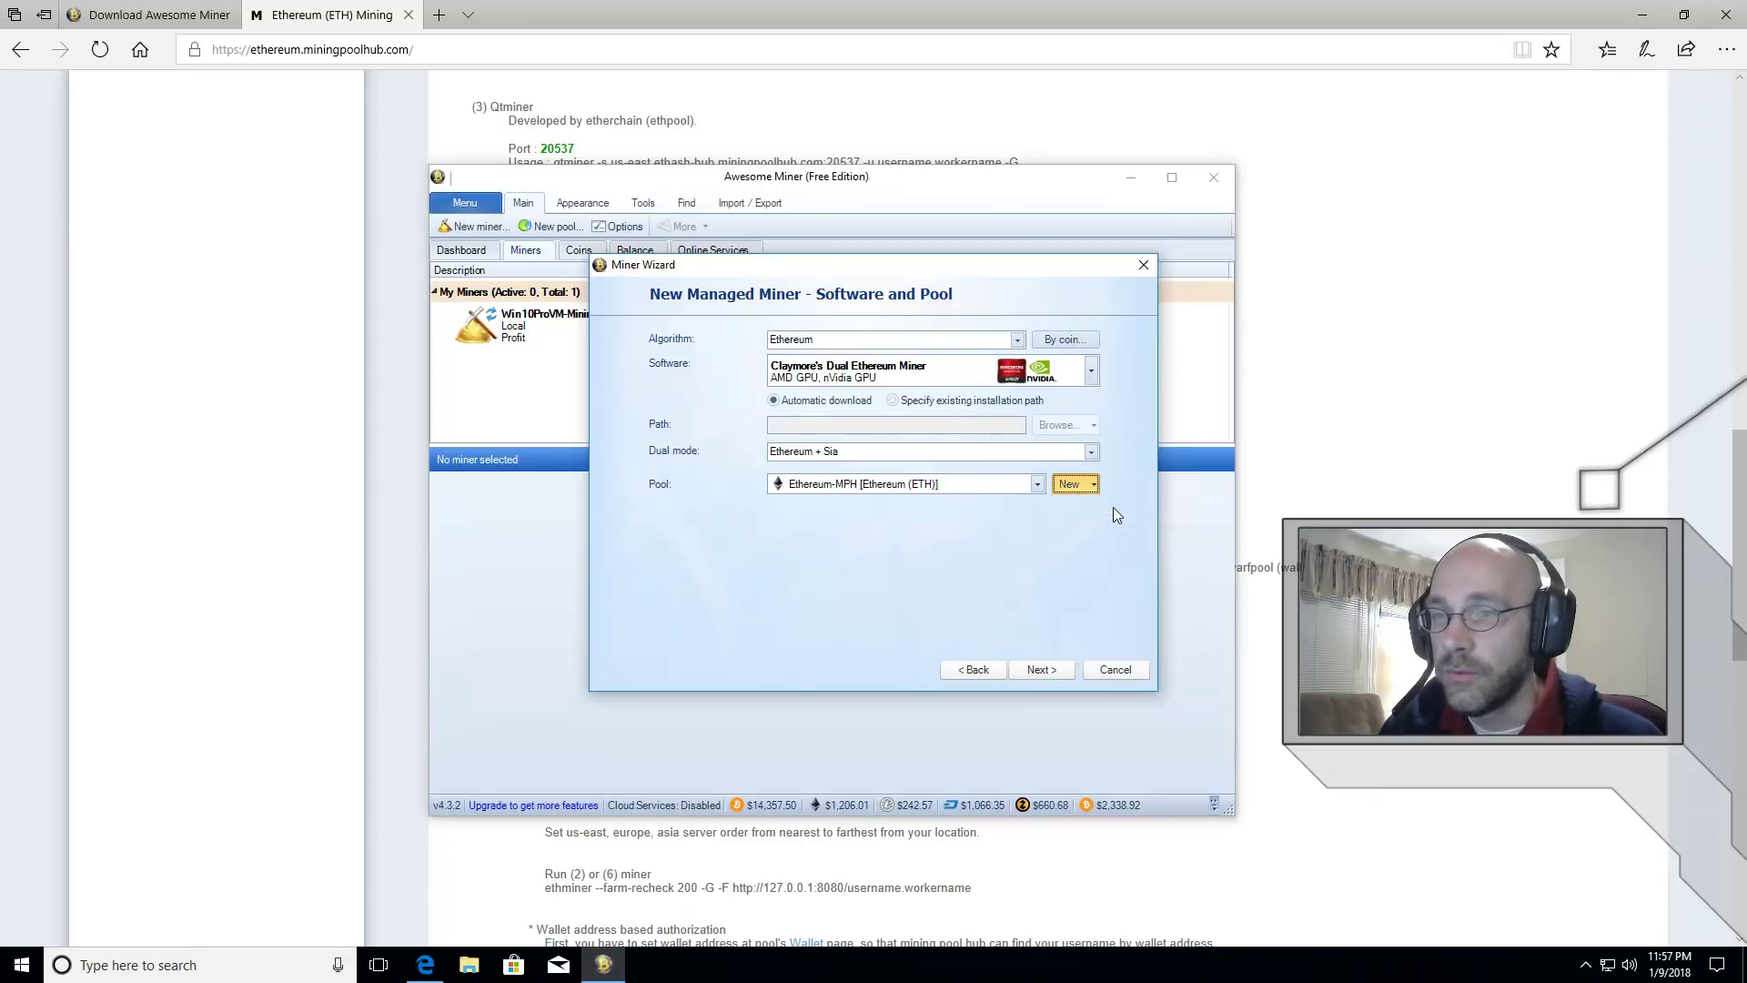
{"action": "type", "text": "SIACOIN"}
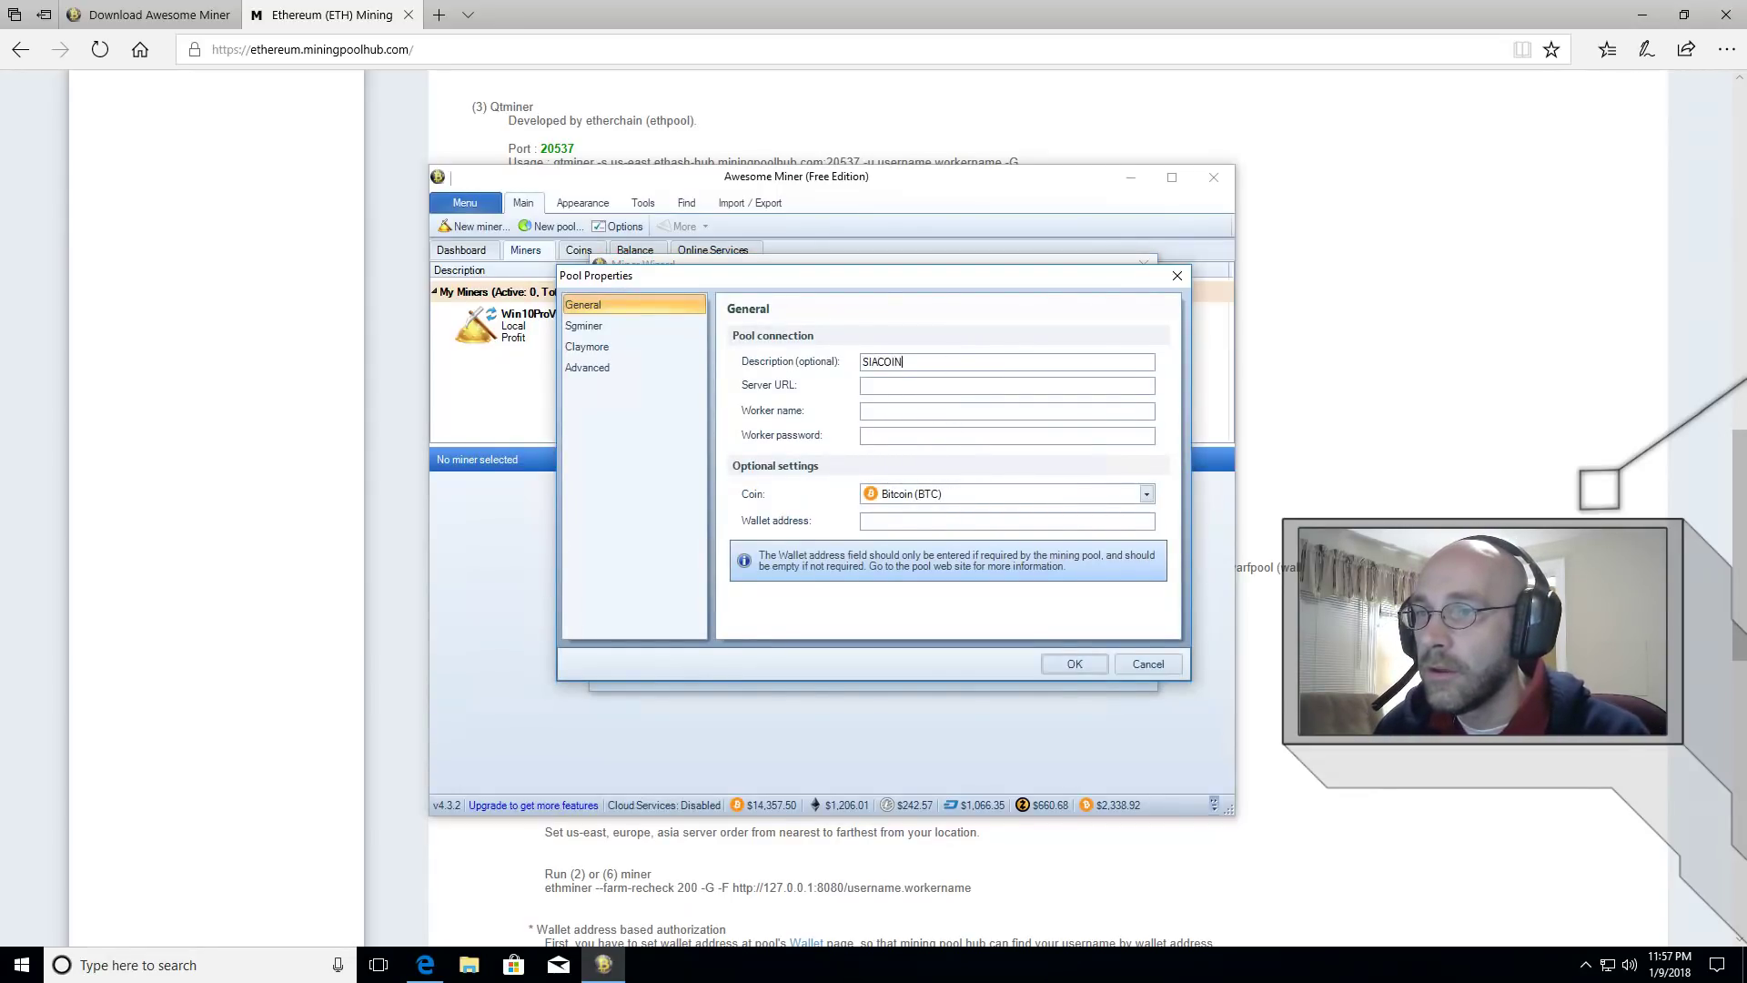
{"action": "type", "text": "-MPH"}
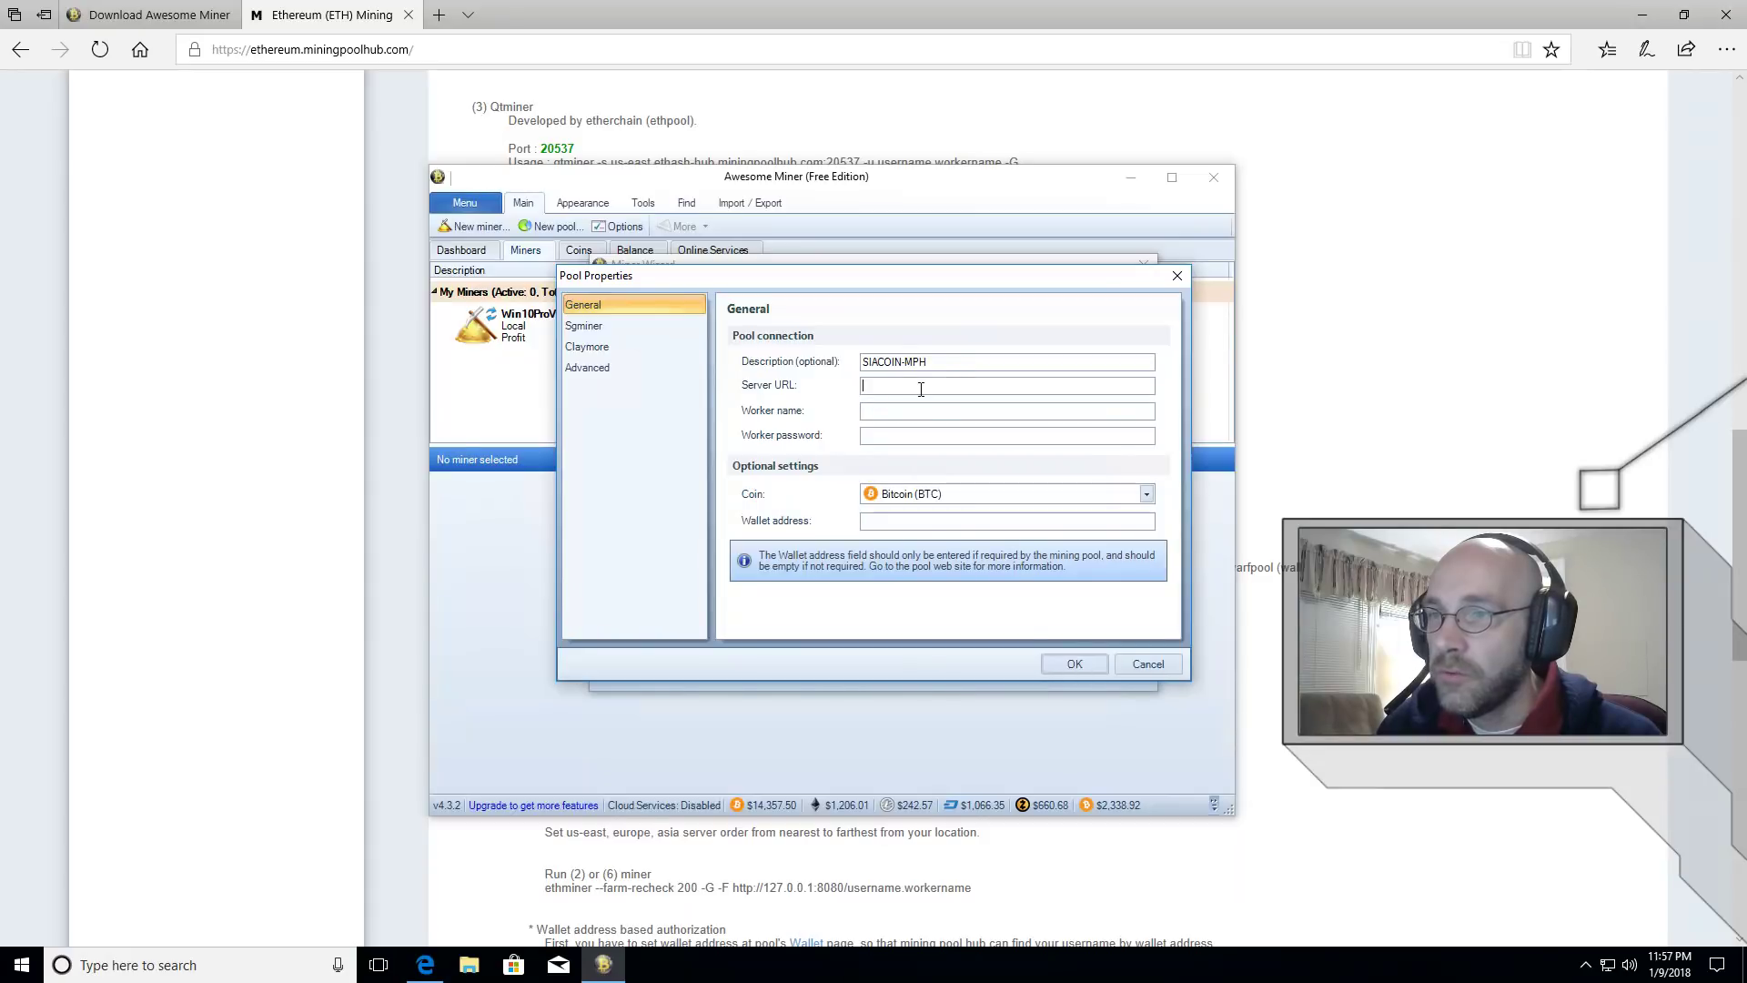
- Copy stratum+tcp://hub.miningpoolhub.com:20550 from the Claymore dual miner usage on the Edge browser page into the Siacoin pool's server URL in Awesome Miner
{"action": "left_click", "coordinate": [1333, 426]}
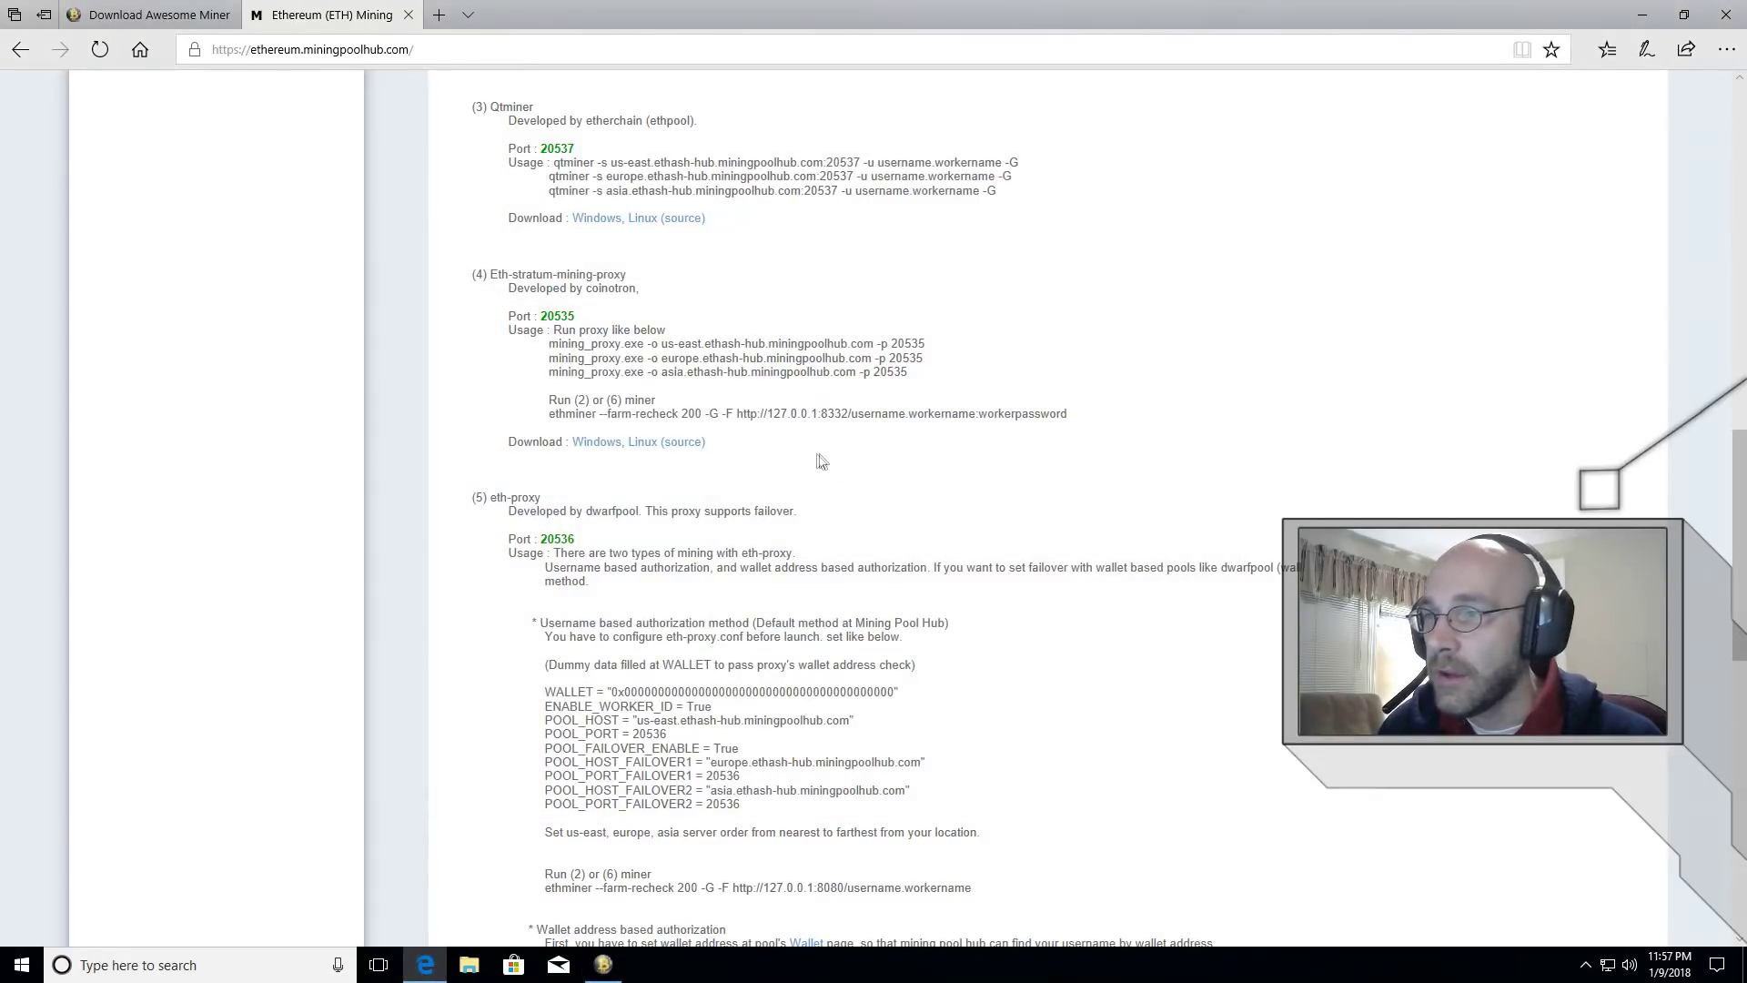
{"action": "scroll", "coordinate": [818, 593], "scroll_direction": "up", "scroll_amount": 10}
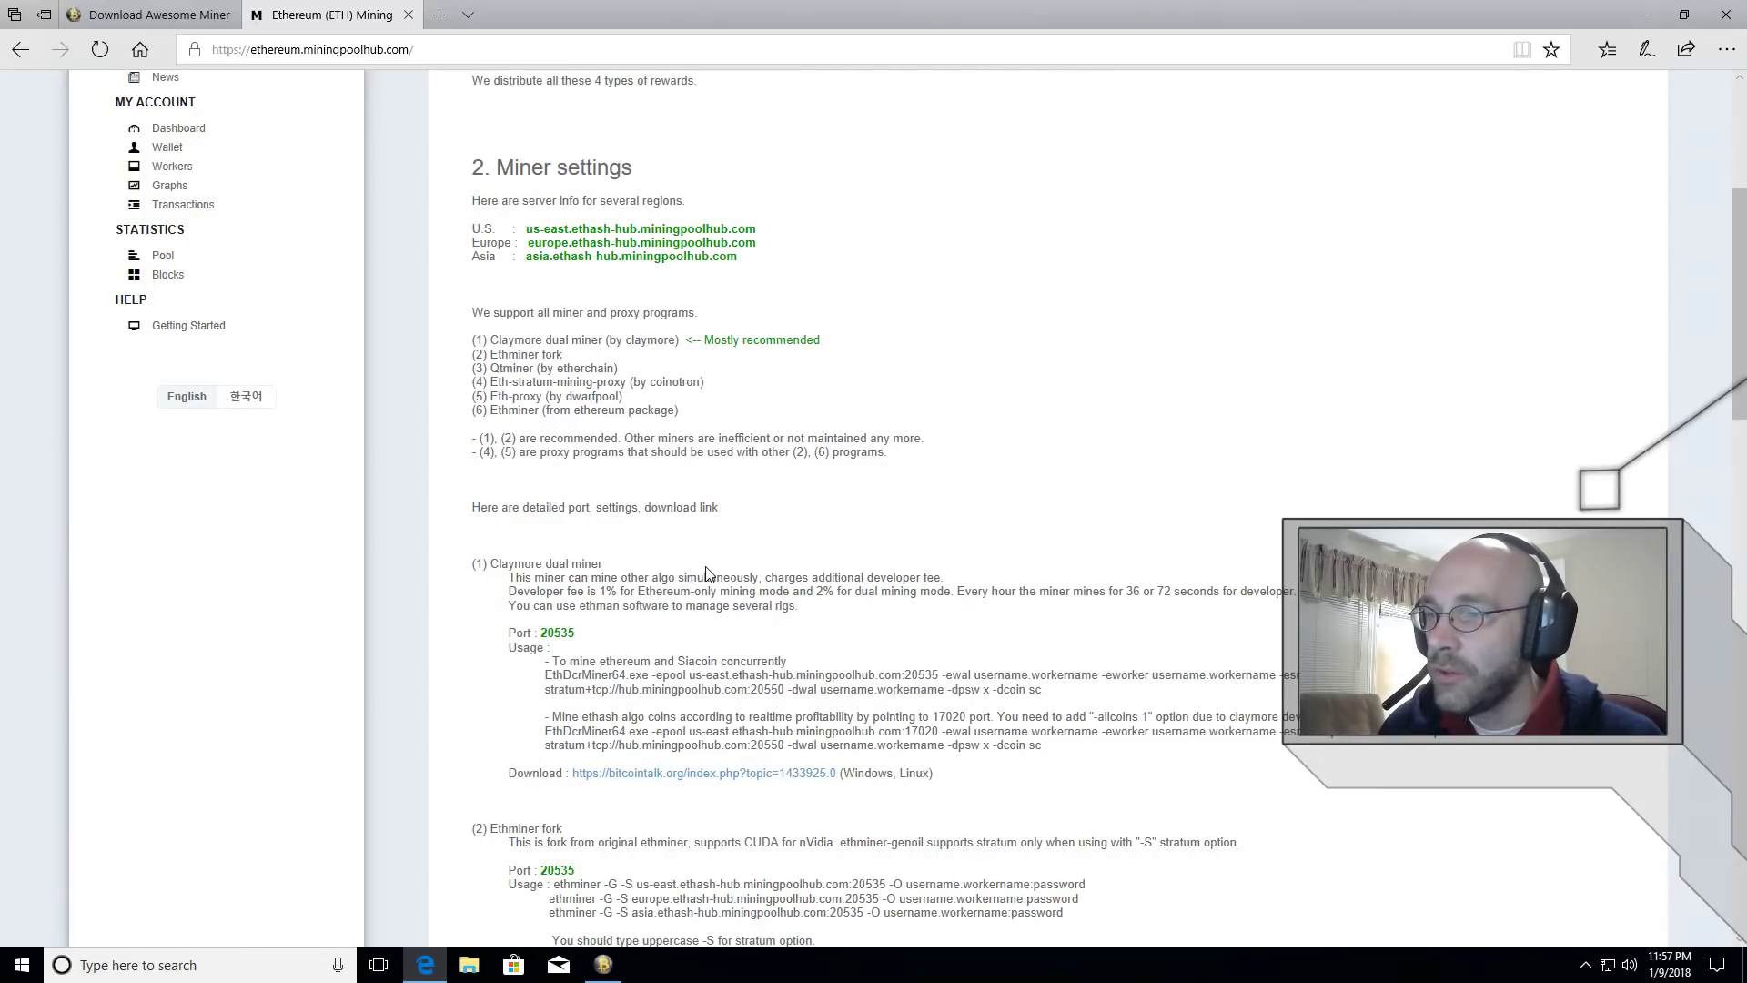
{"action": "scroll", "coordinate": [706, 573], "scroll_direction": "down", "scroll_amount": 2}
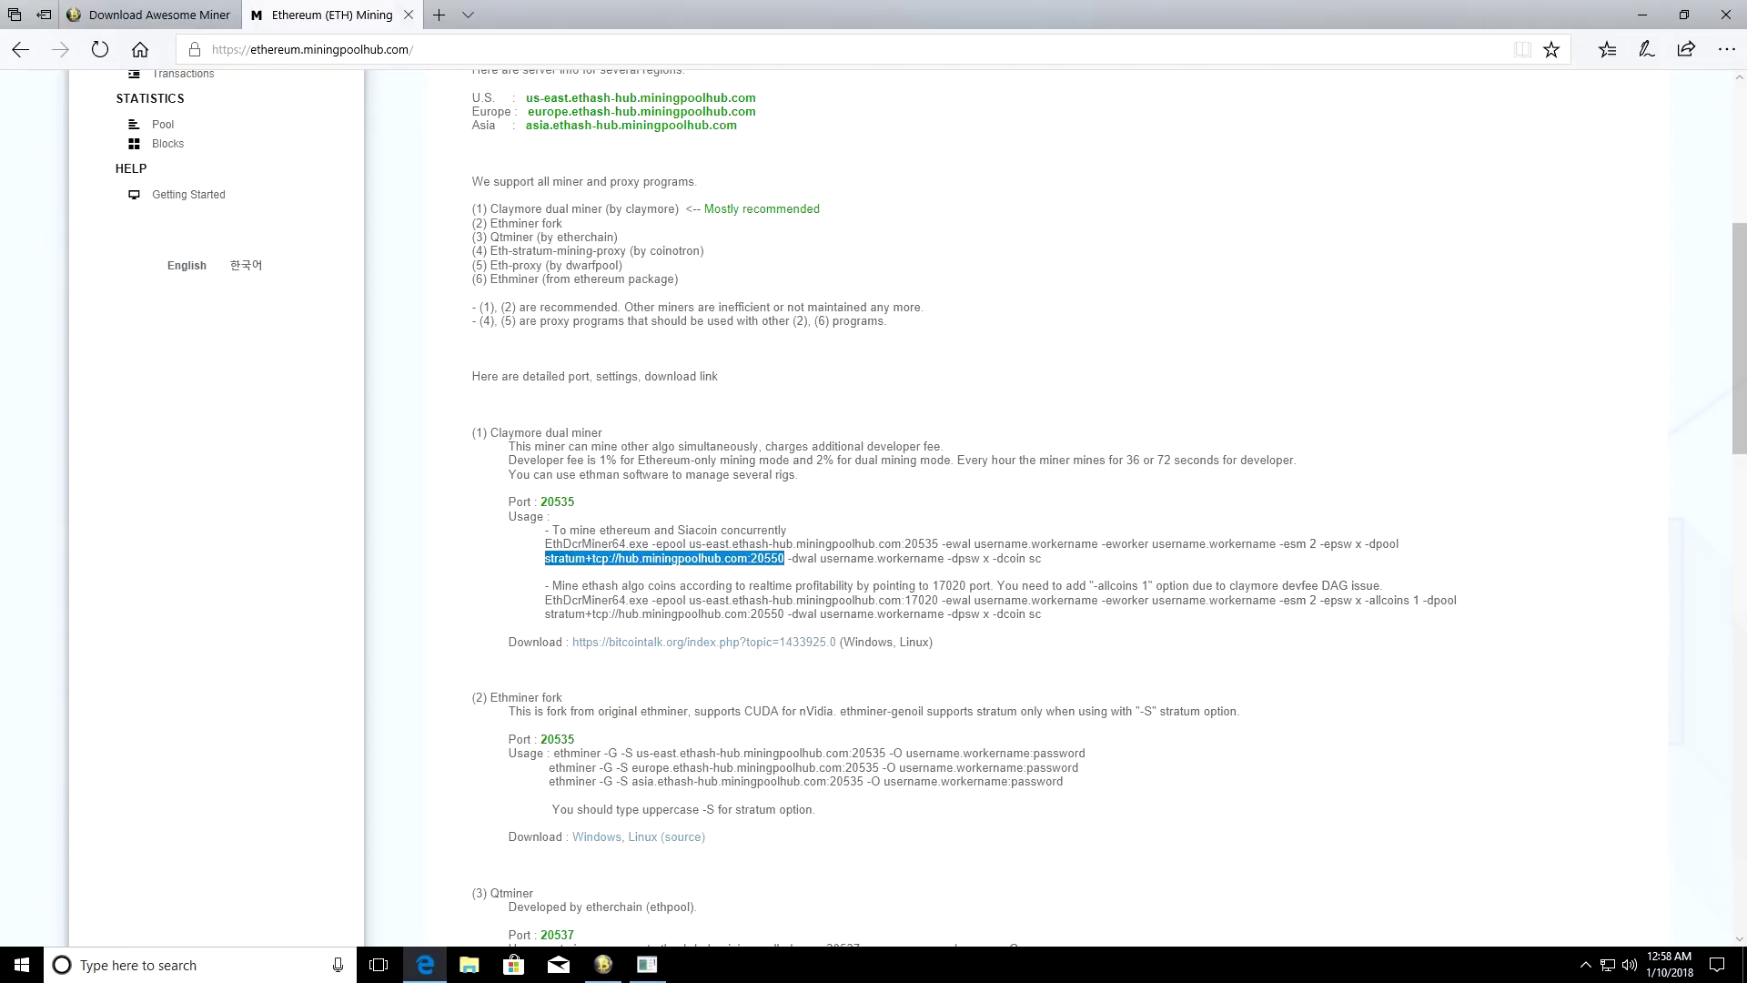
{"action": "left_click_drag", "start_coordinate": [546, 557], "coordinate": [788, 562]}
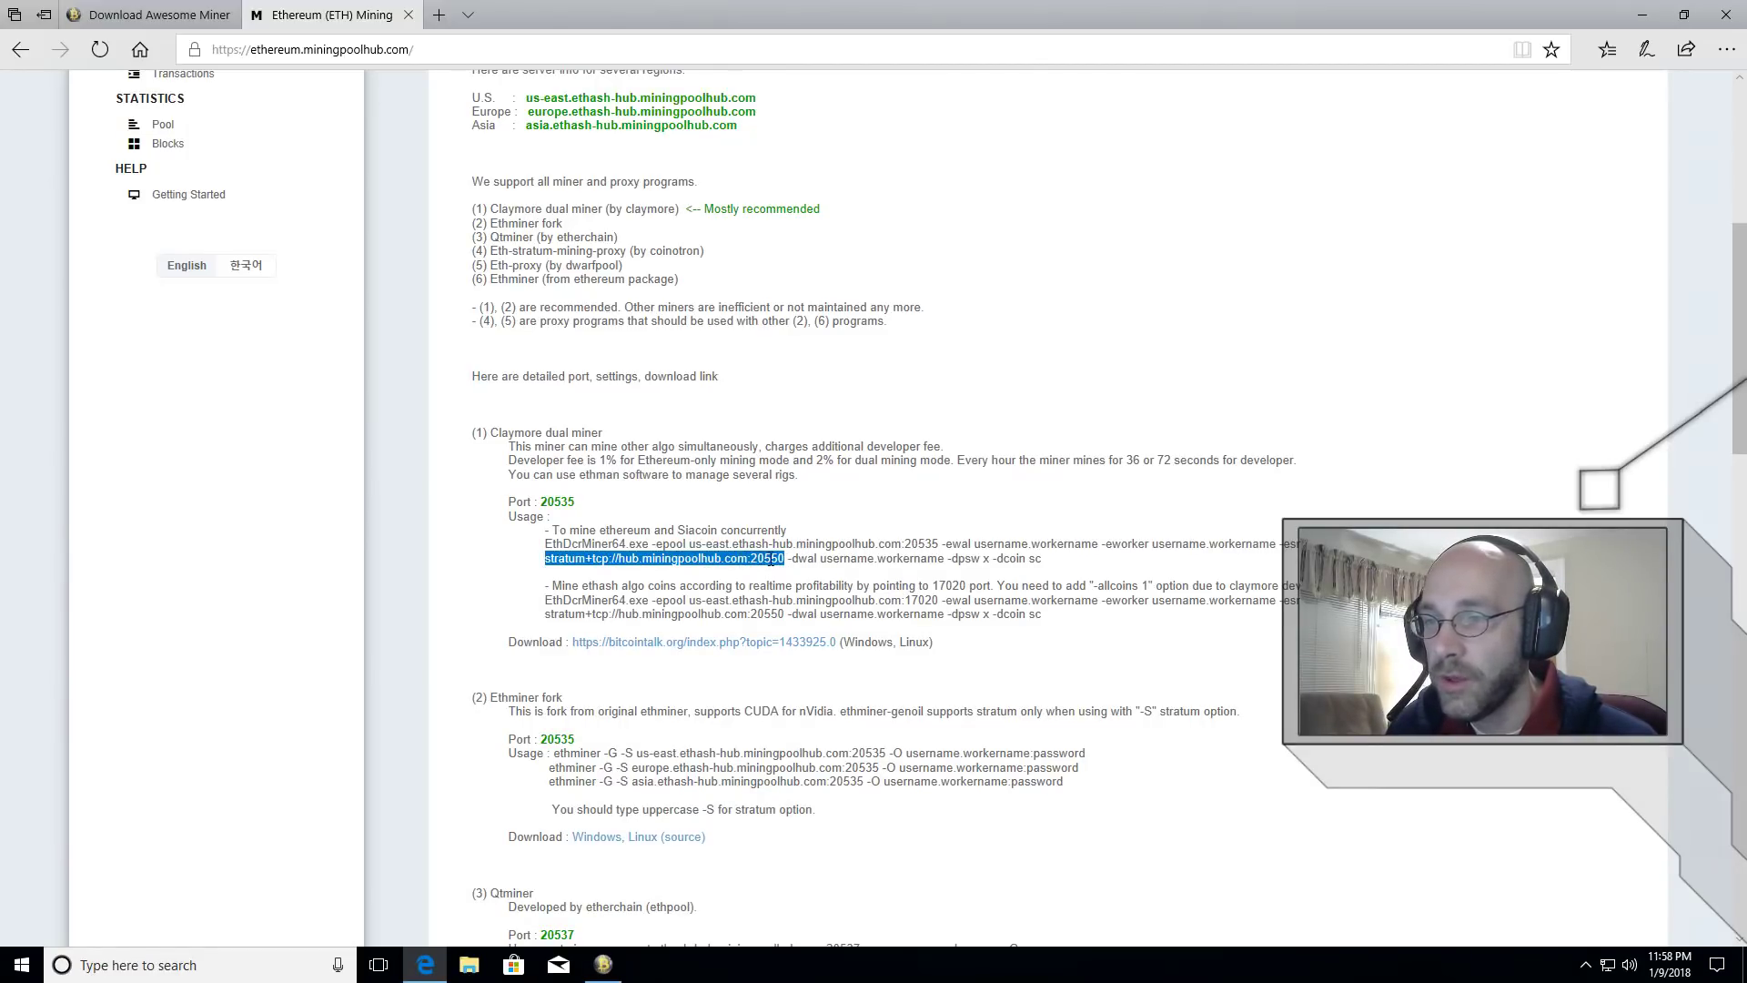
{"action": "right_click", "coordinate": [770, 559]}
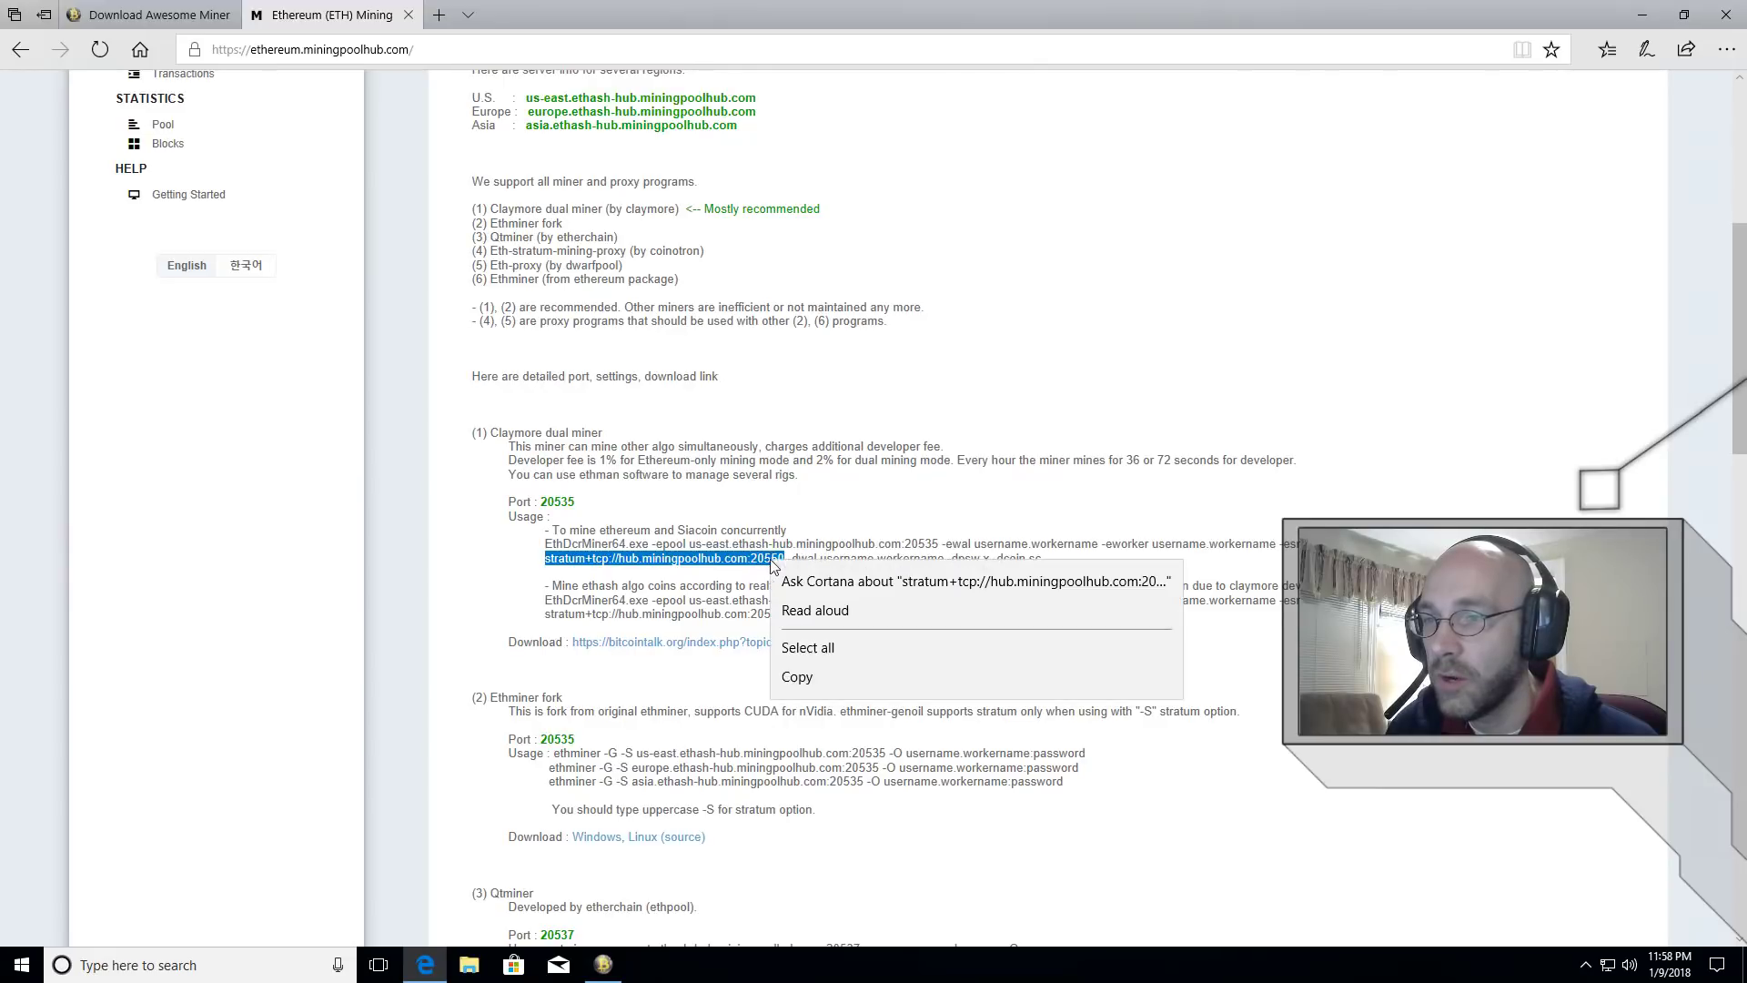
{"action": "left_click", "coordinate": [806, 680]}
{"action": "left_click", "coordinate": [604, 965]}
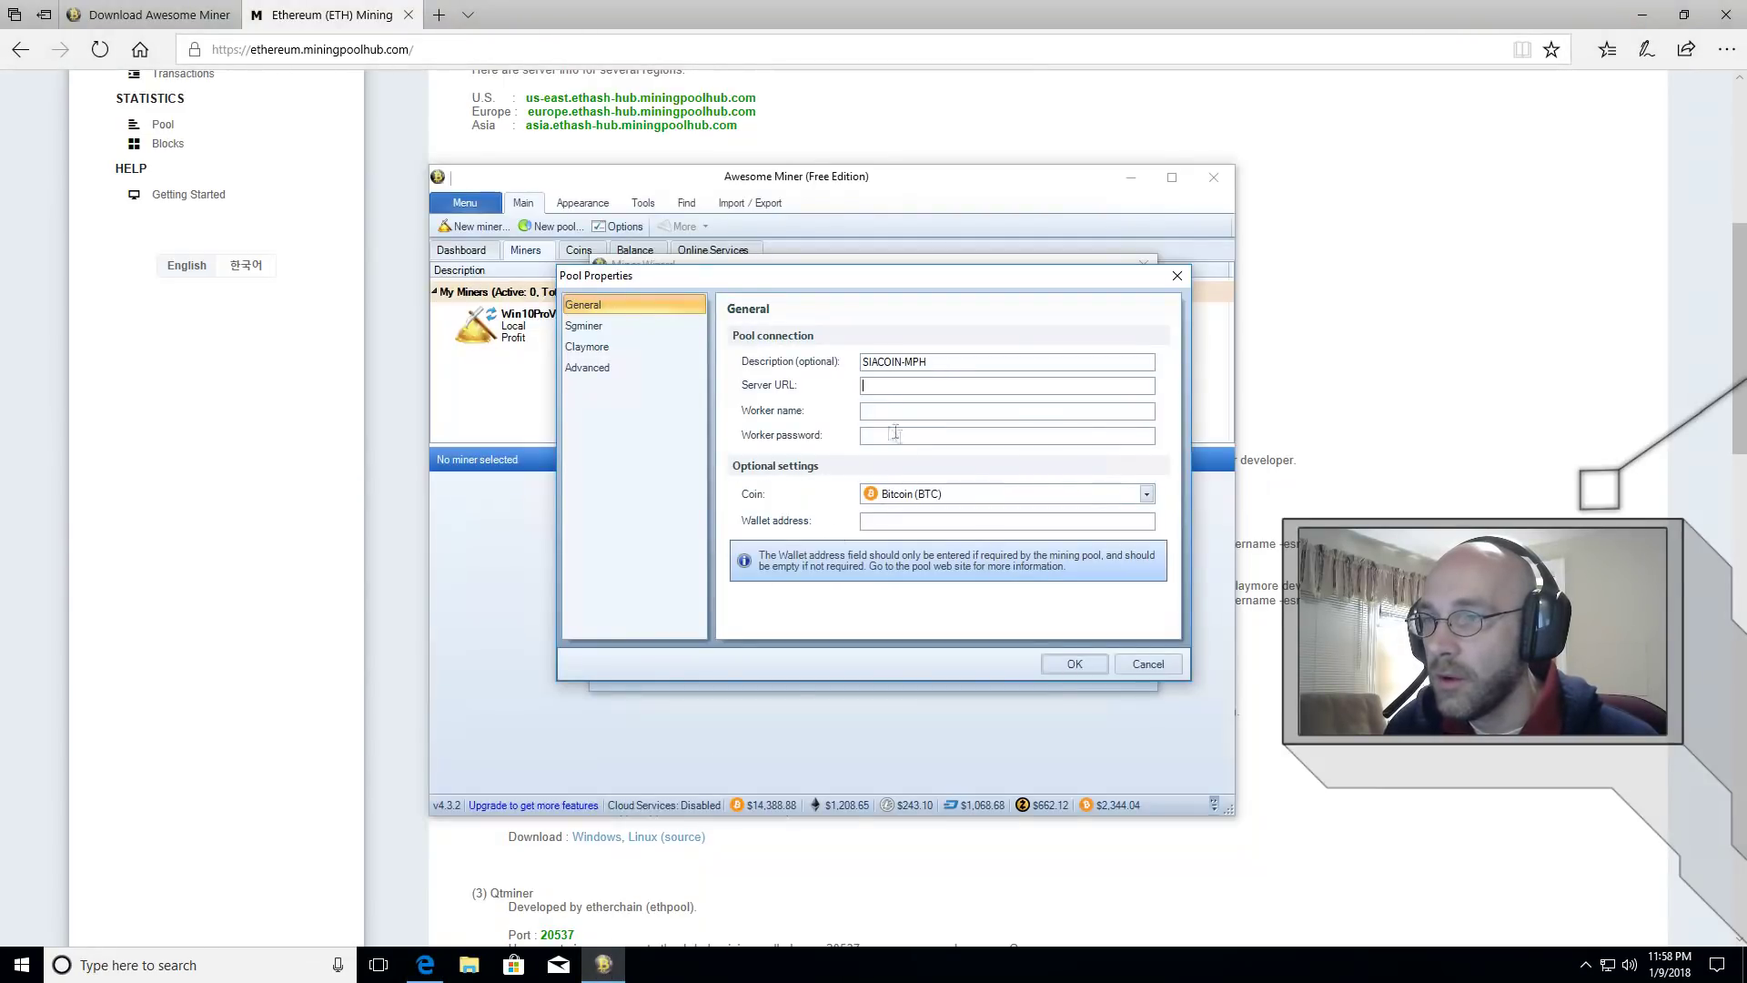
{"action": "right_click", "coordinate": [896, 386]}
{"action": "left_click", "coordinate": [945, 463]}
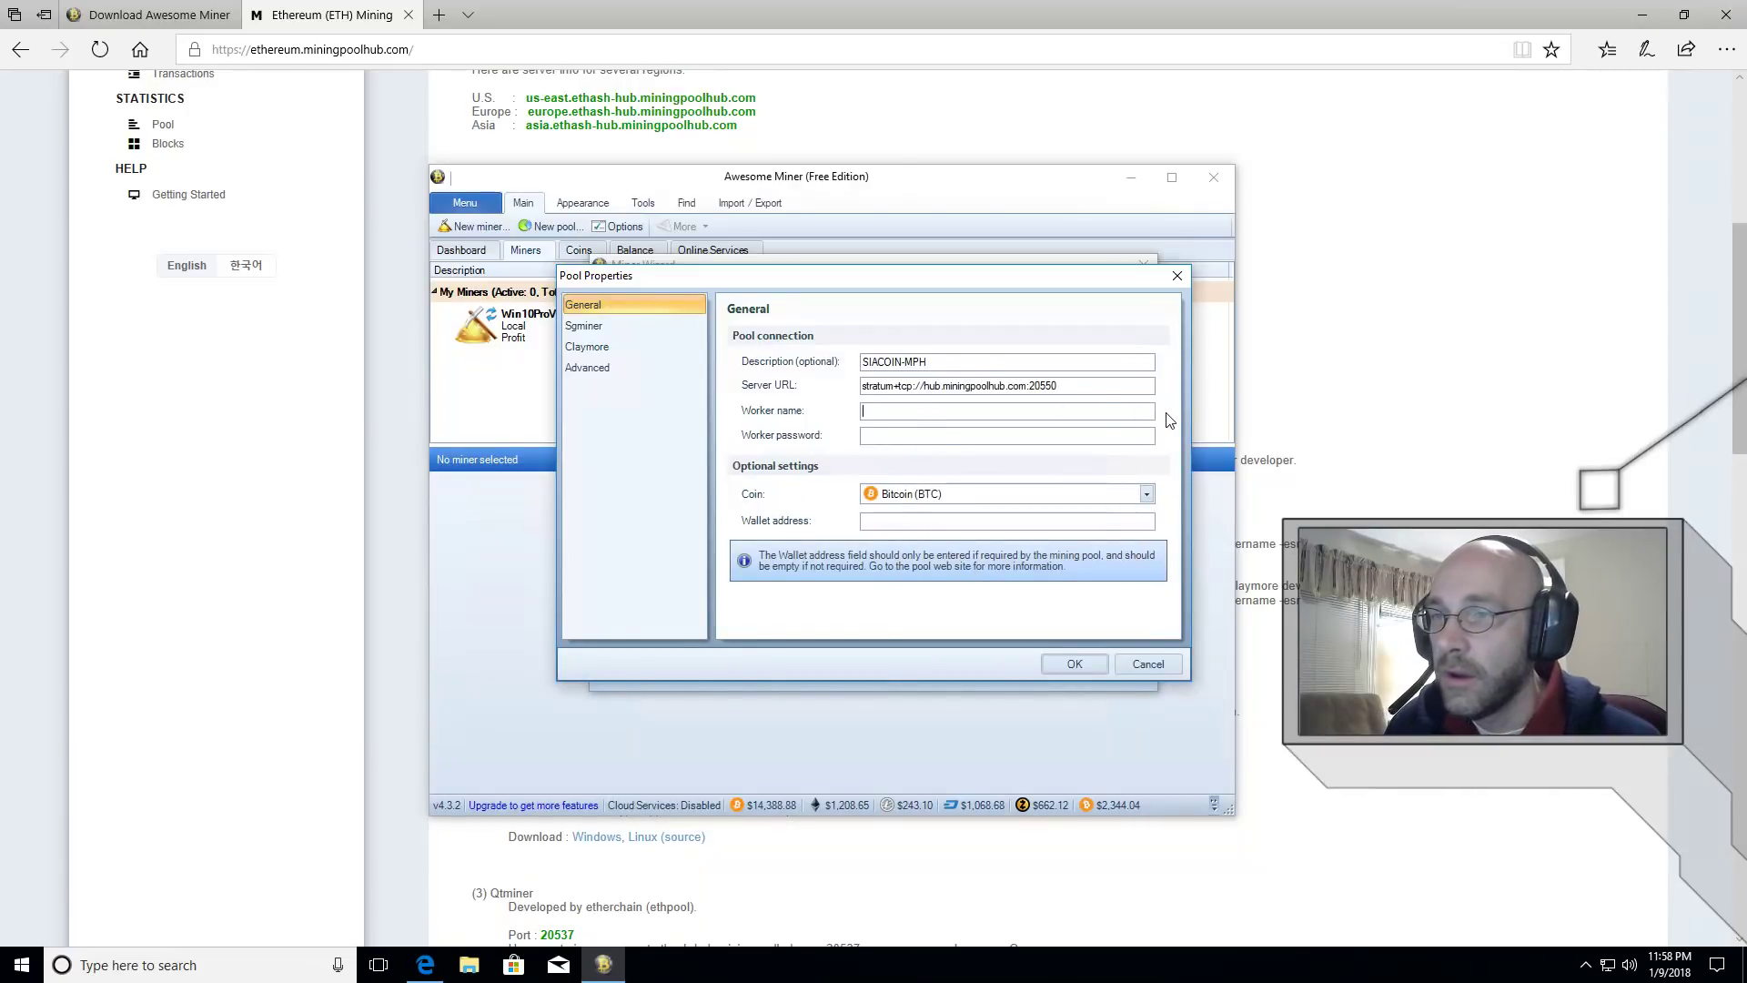
- Enter GooseTech.Miner1 as the Siacoin pool's worker name and fill in the worker password
{"action": "type", "text": "GioseTEc"}
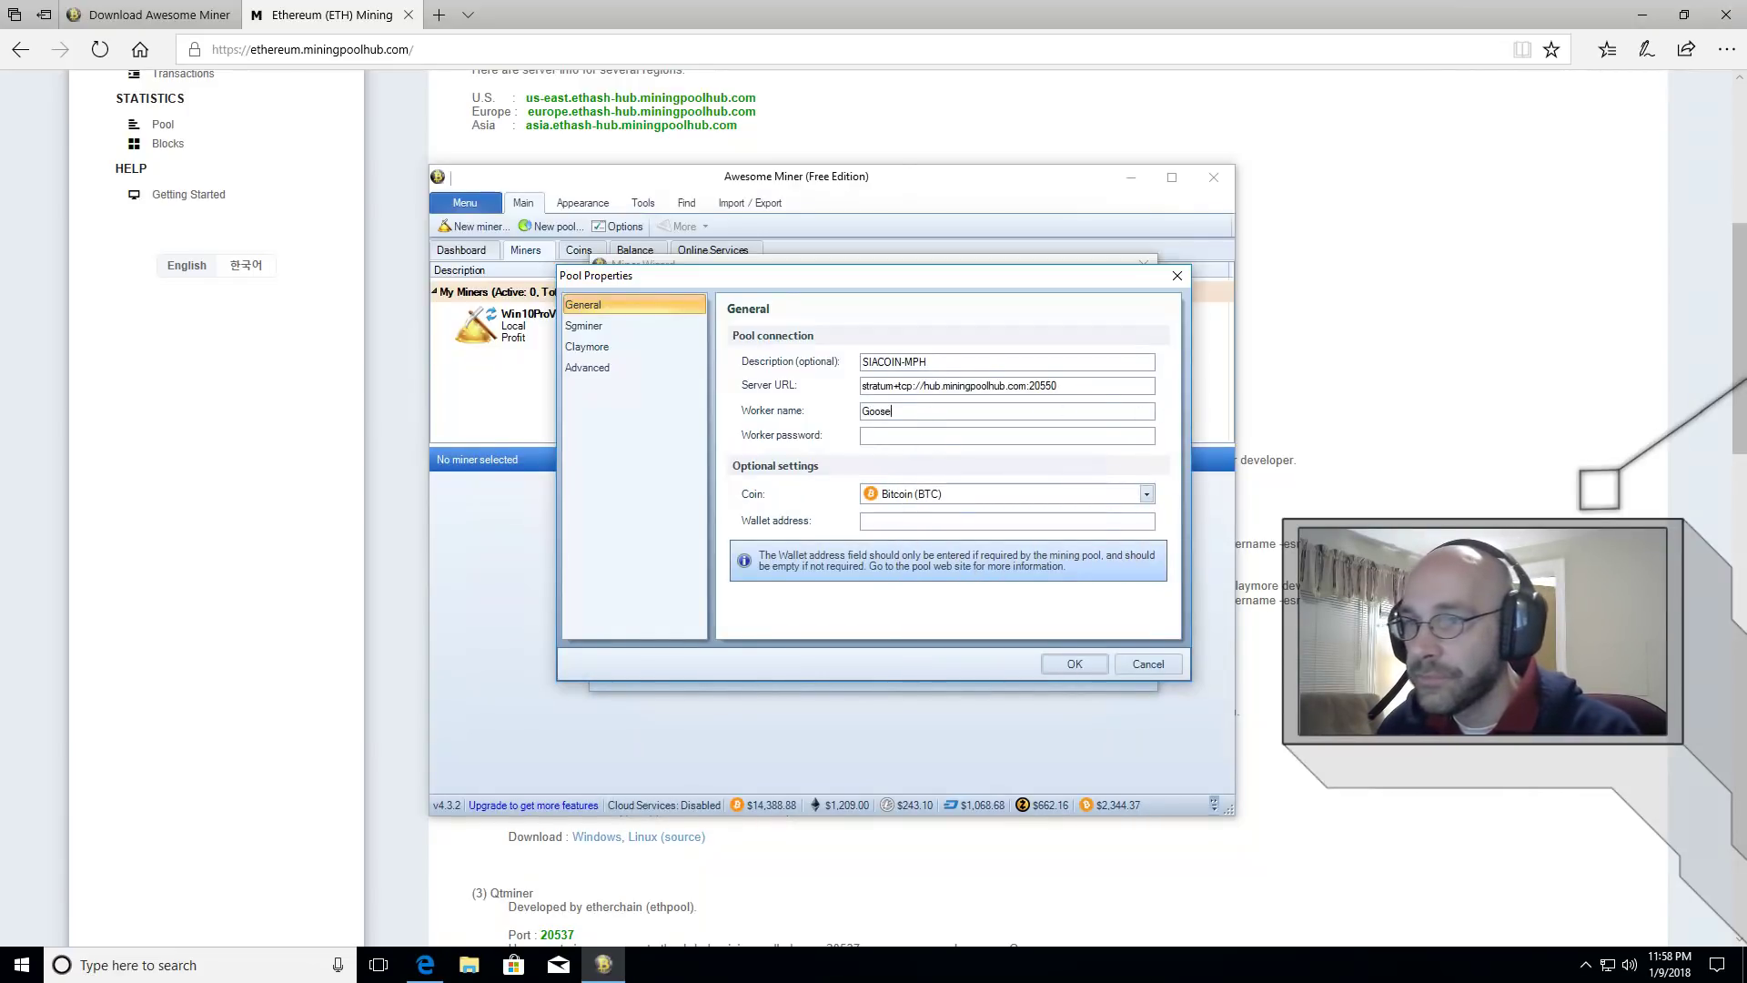
{"action": "key", "text": "BackSpace"}
{"action": "key", "text": "BackSpace"}
{"action": "type", "text": "ech.Miner1"}
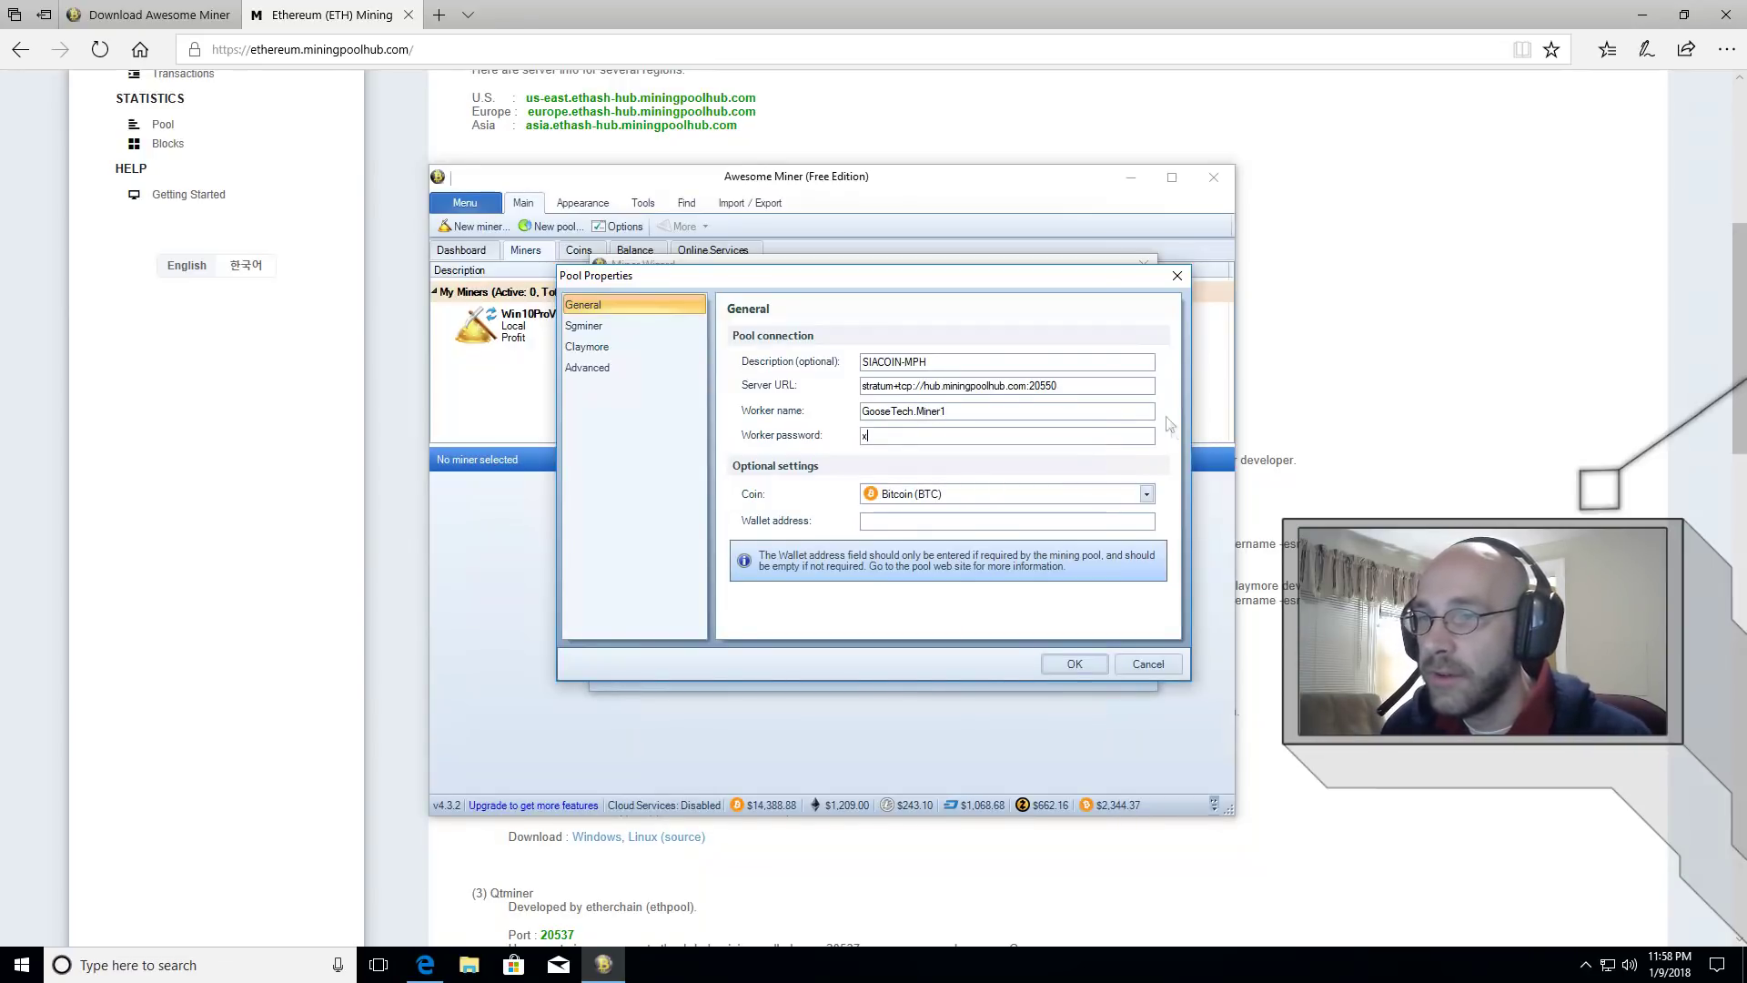
- Set the pool's coin to Siacoin (SC) and its wallet address to GooseTech.Miner1, and save the pool
{"action": "left_click", "coordinate": [1148, 495]}
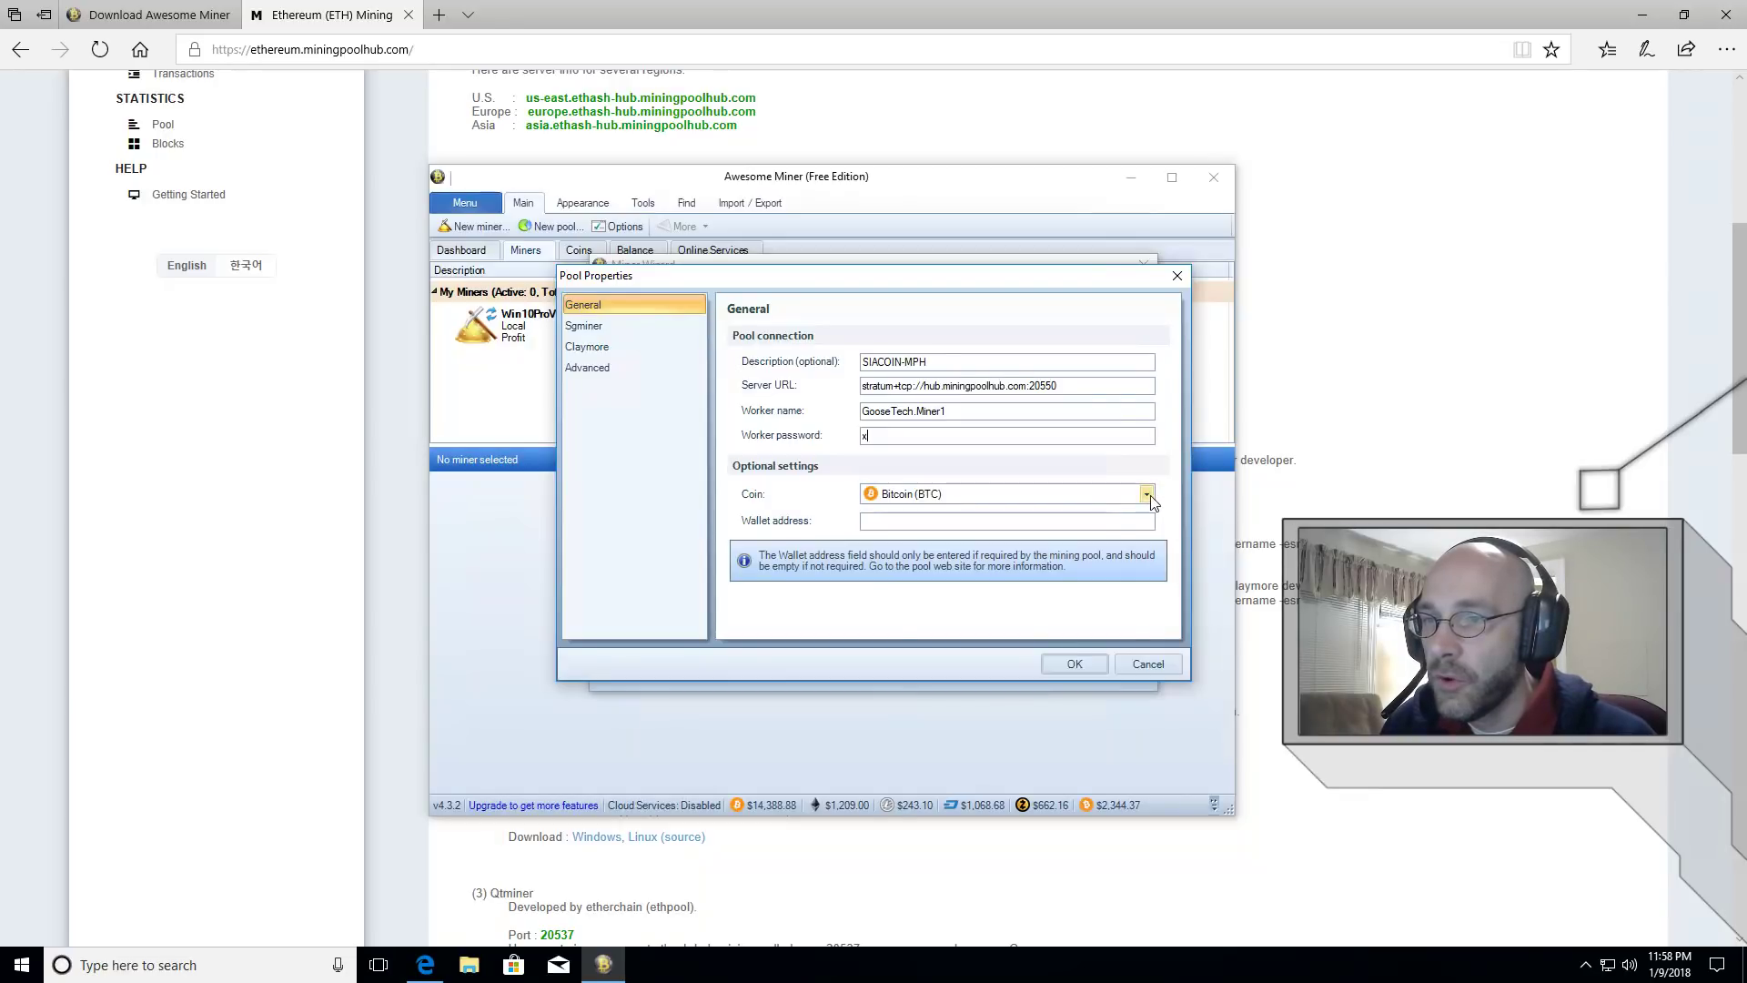
{"action": "scroll", "coordinate": [1136, 721], "scroll_direction": "down", "scroll_amount": 5}
{"action": "left_click_drag", "start_coordinate": [1137, 721], "coordinate": [1134, 613]}
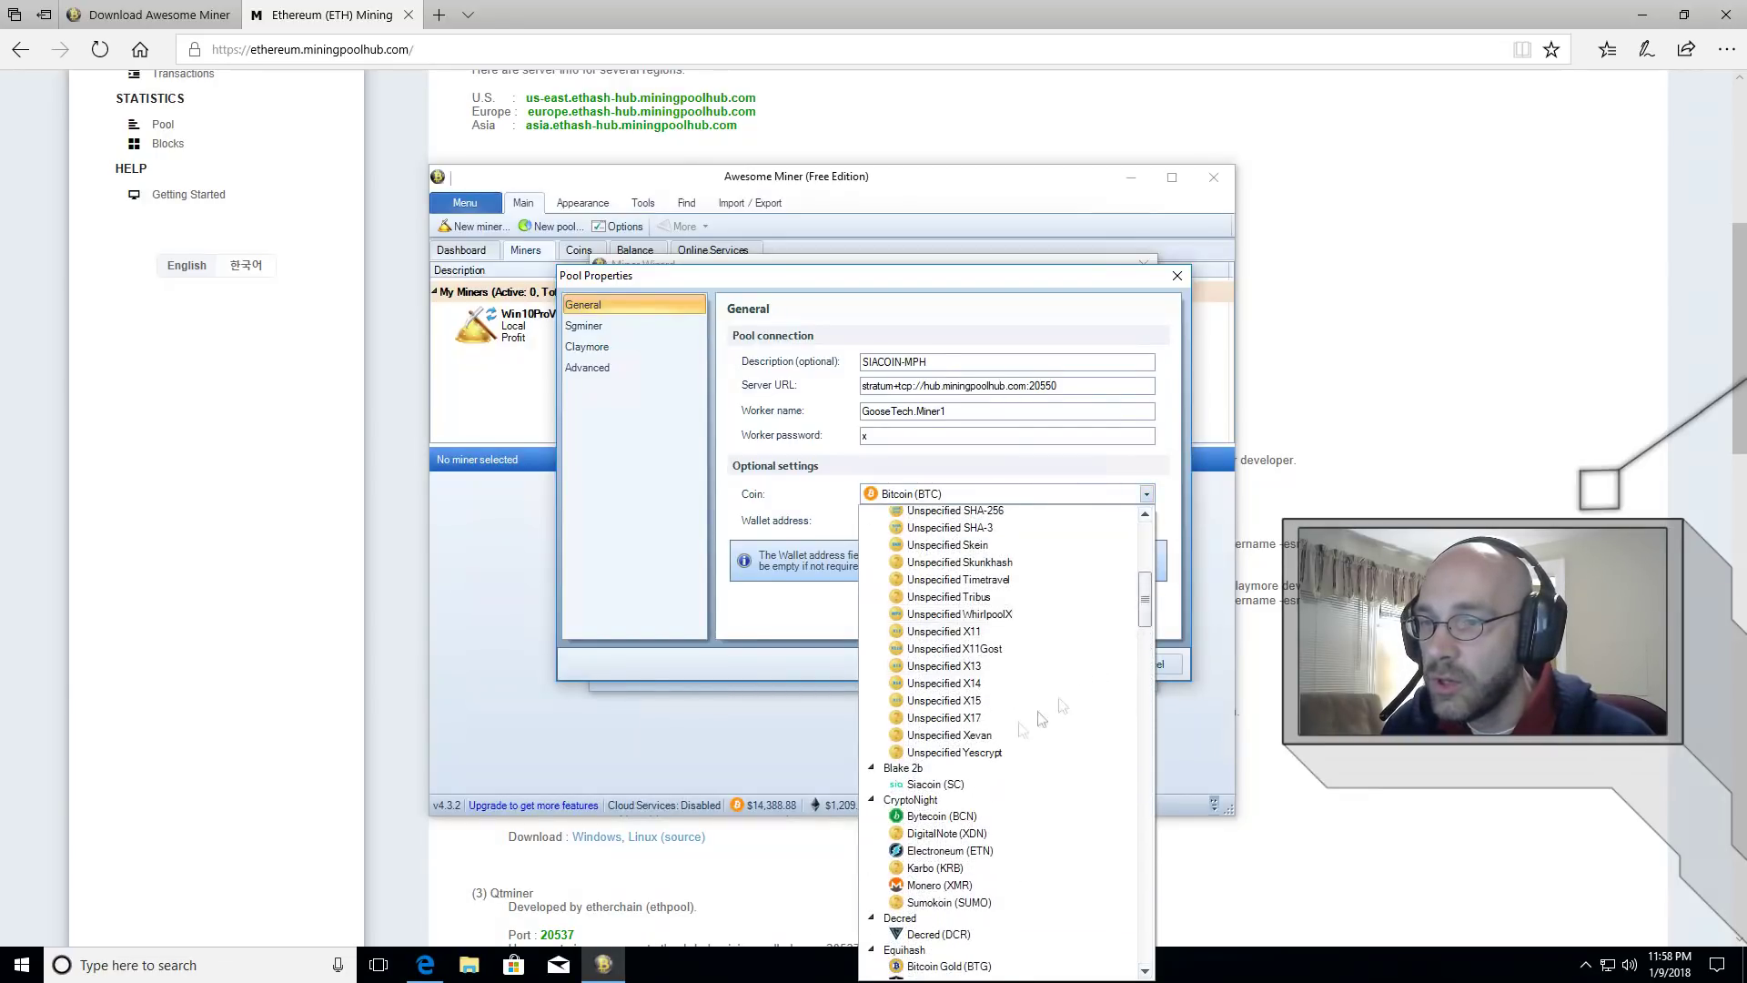
{"action": "left_click", "coordinate": [936, 784]}
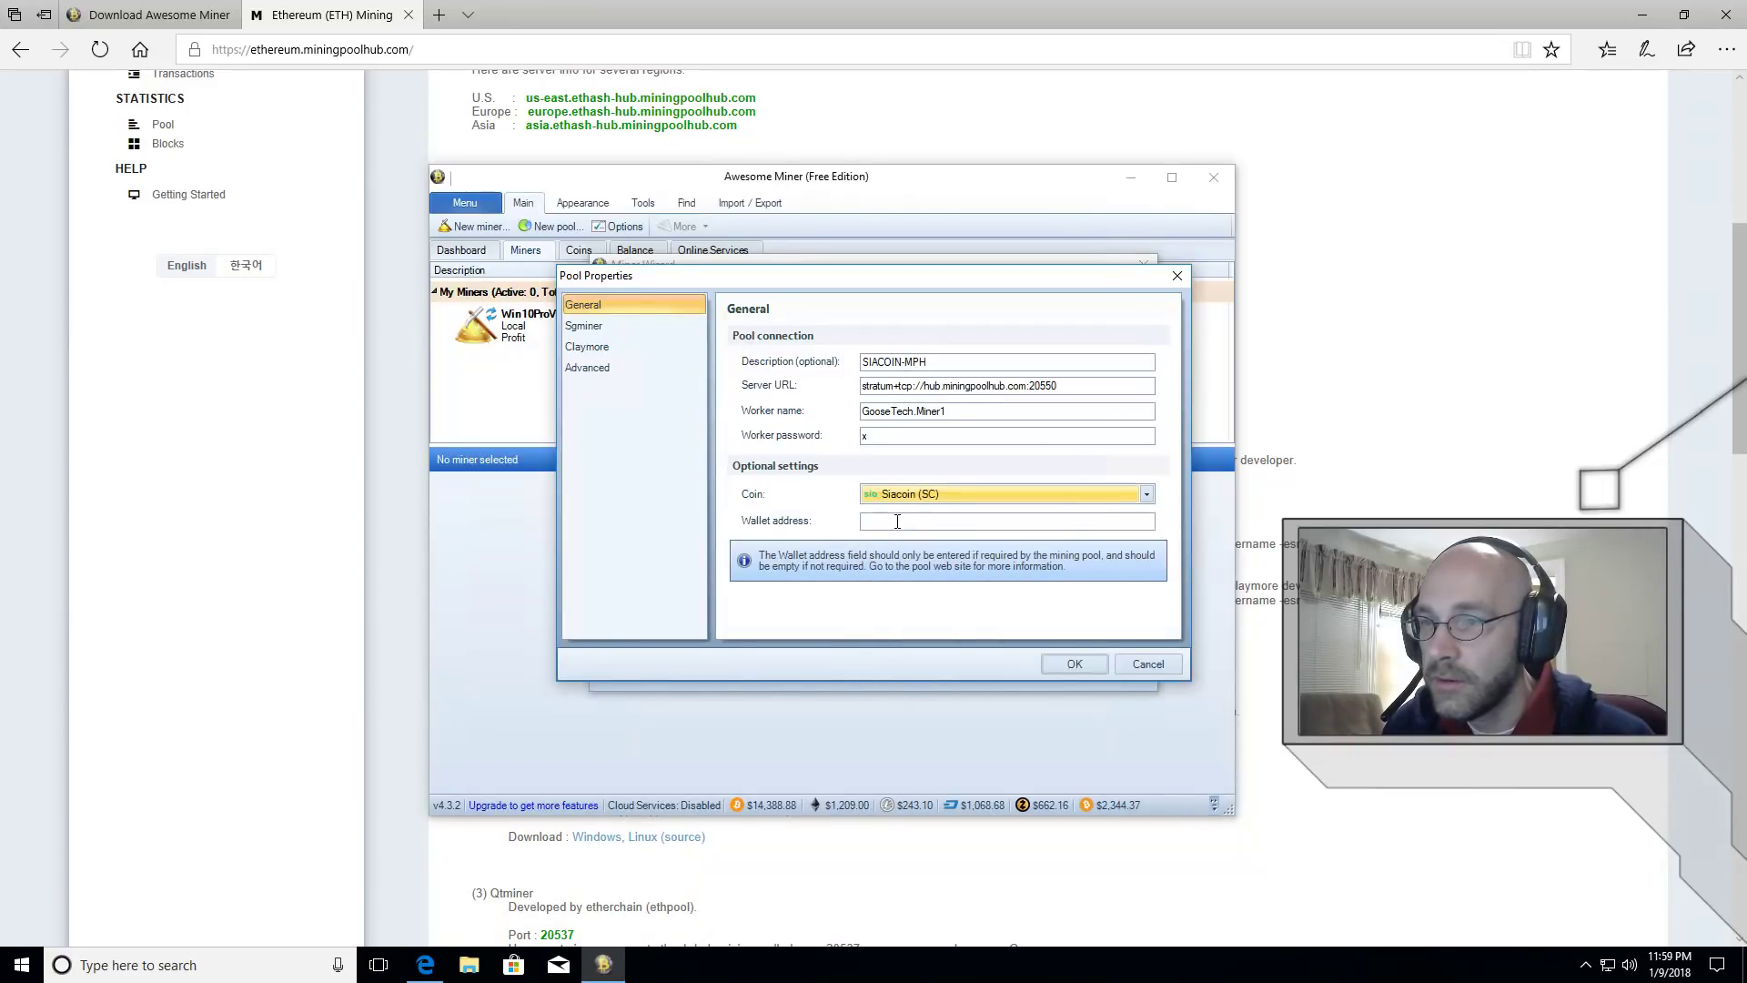
{"action": "left_click", "coordinate": [893, 522]}
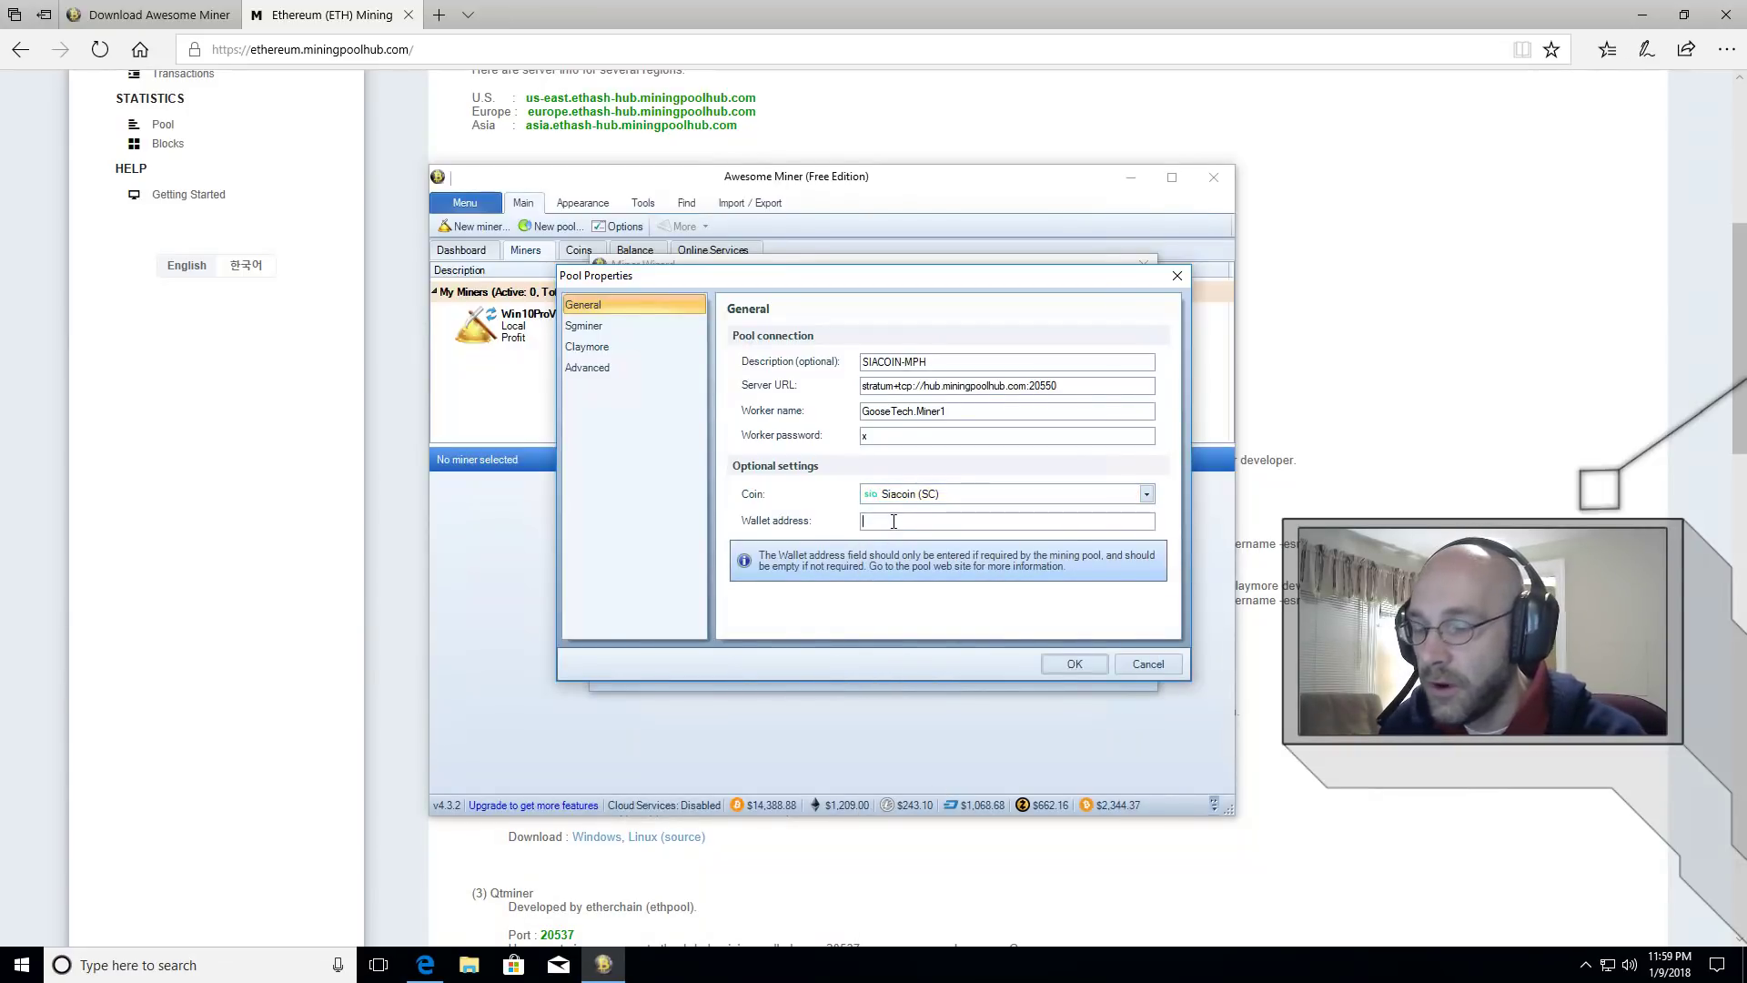
{"action": "type", "text": "Goose"}
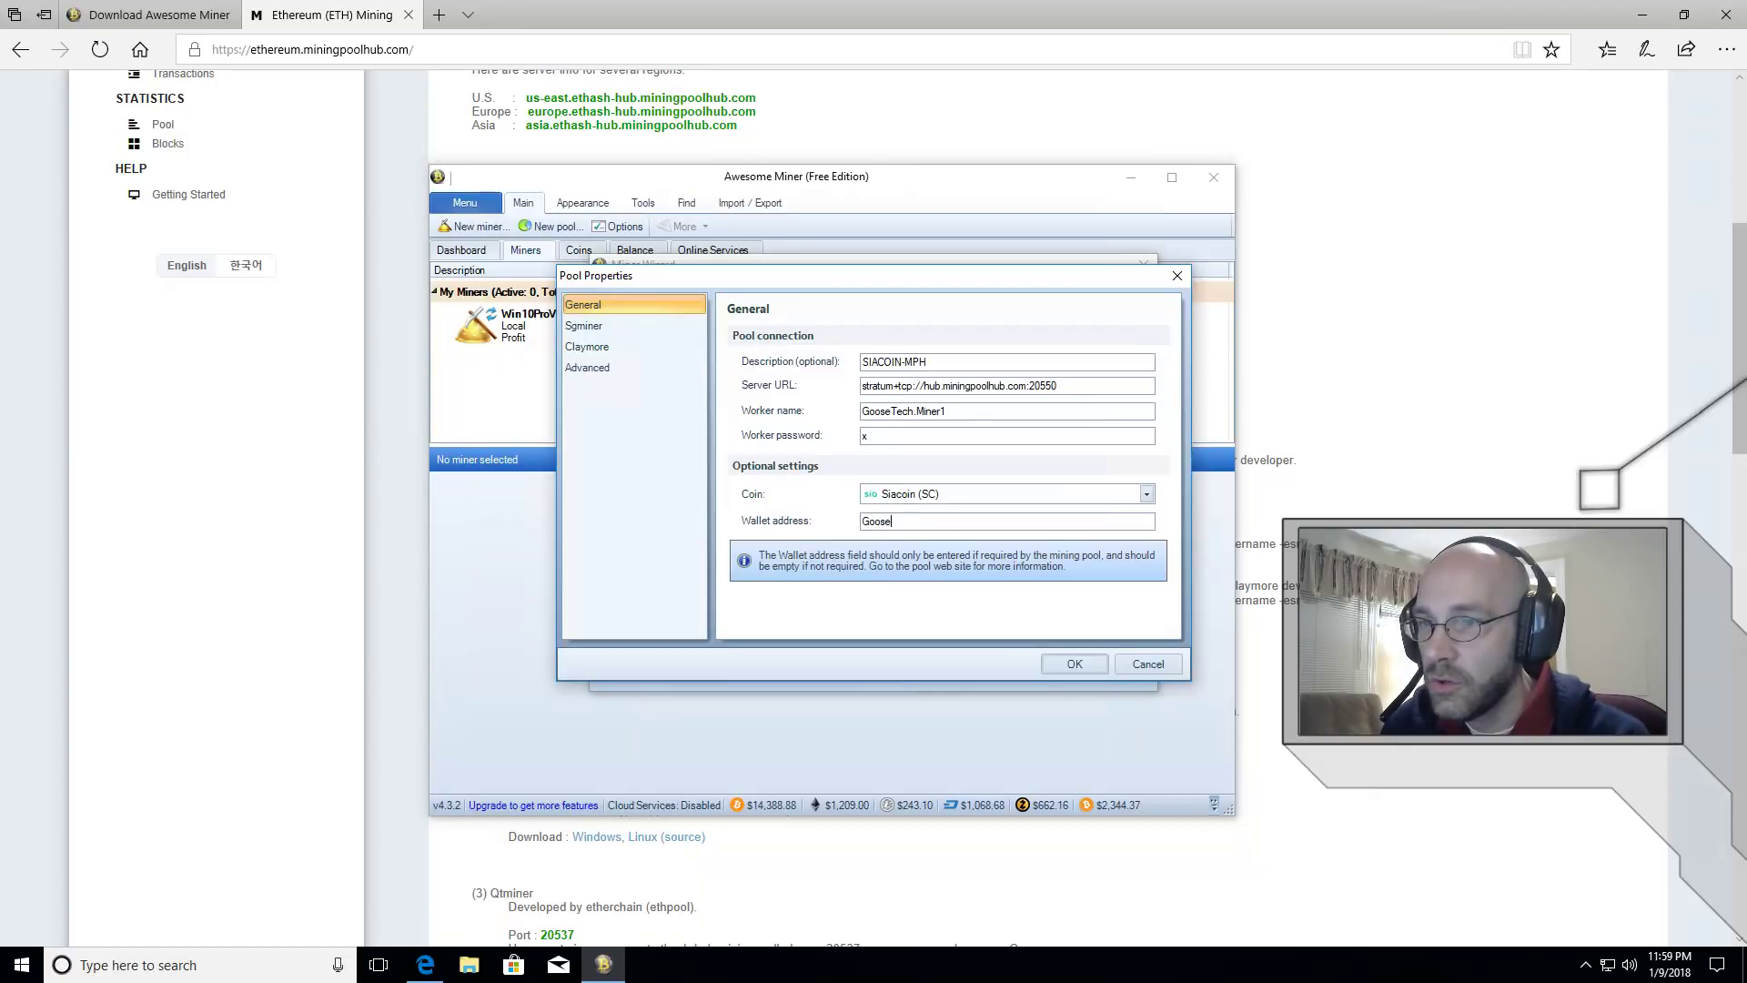
{"action": "type", "text": "Tech.Miner1"}
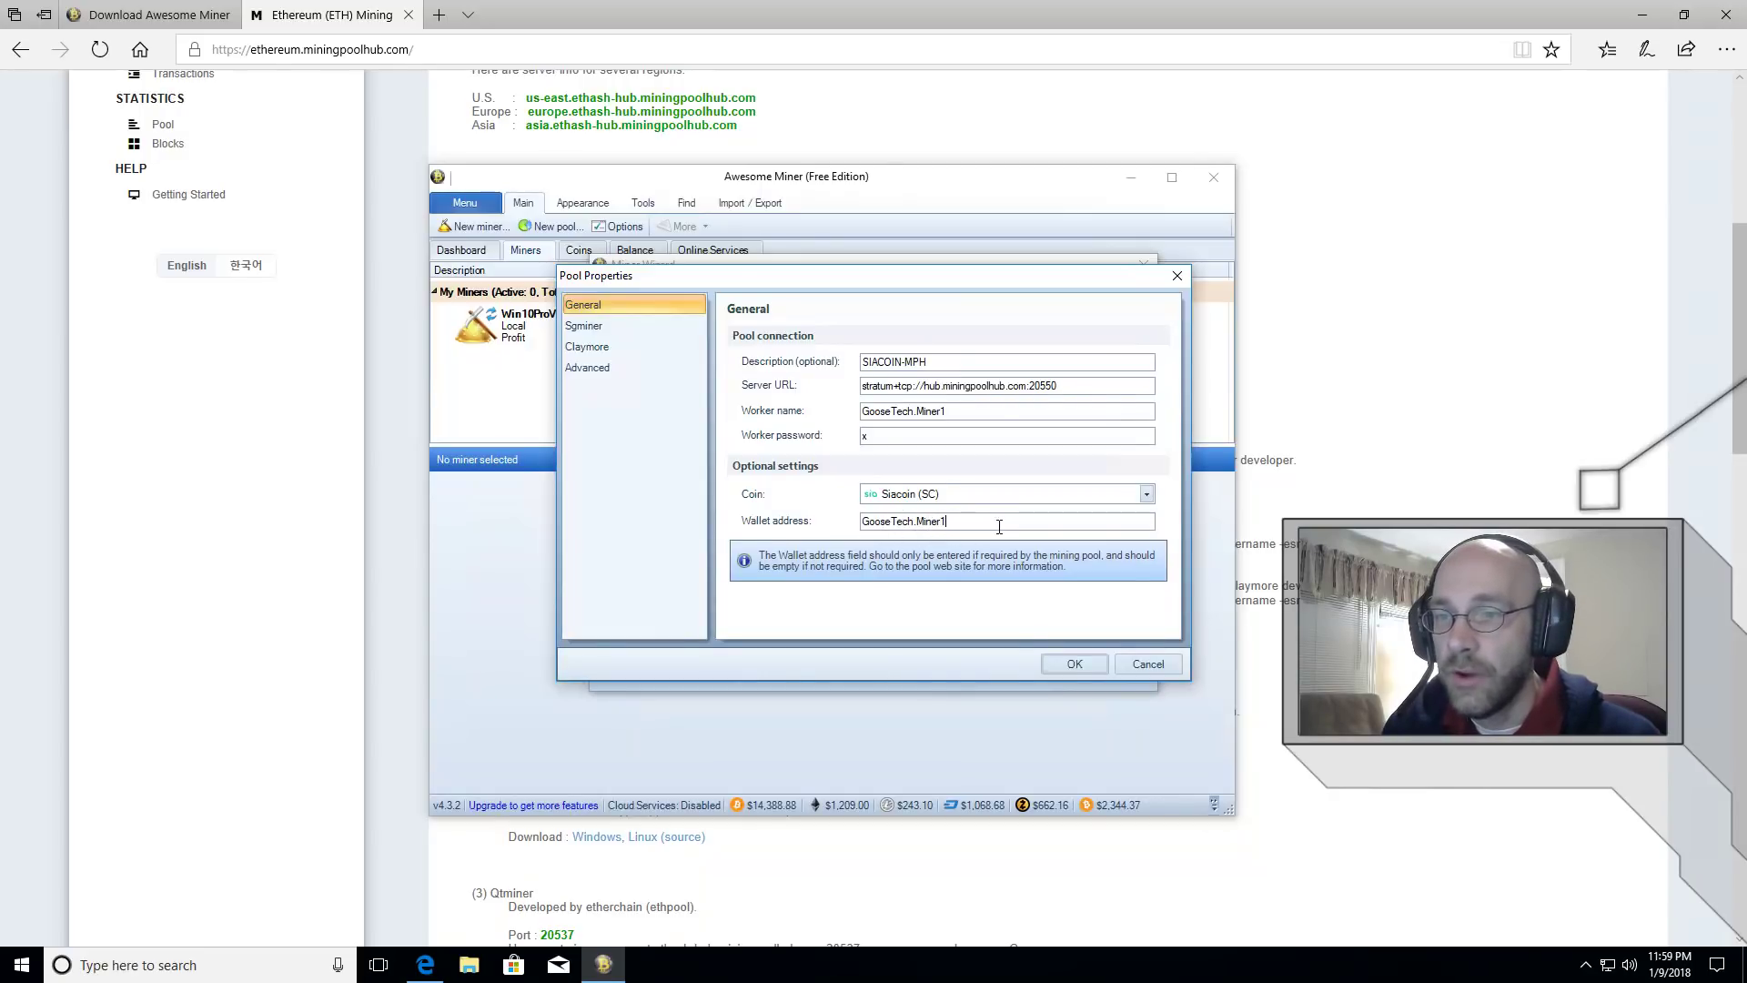
{"action": "left_click", "coordinate": [1070, 665]}
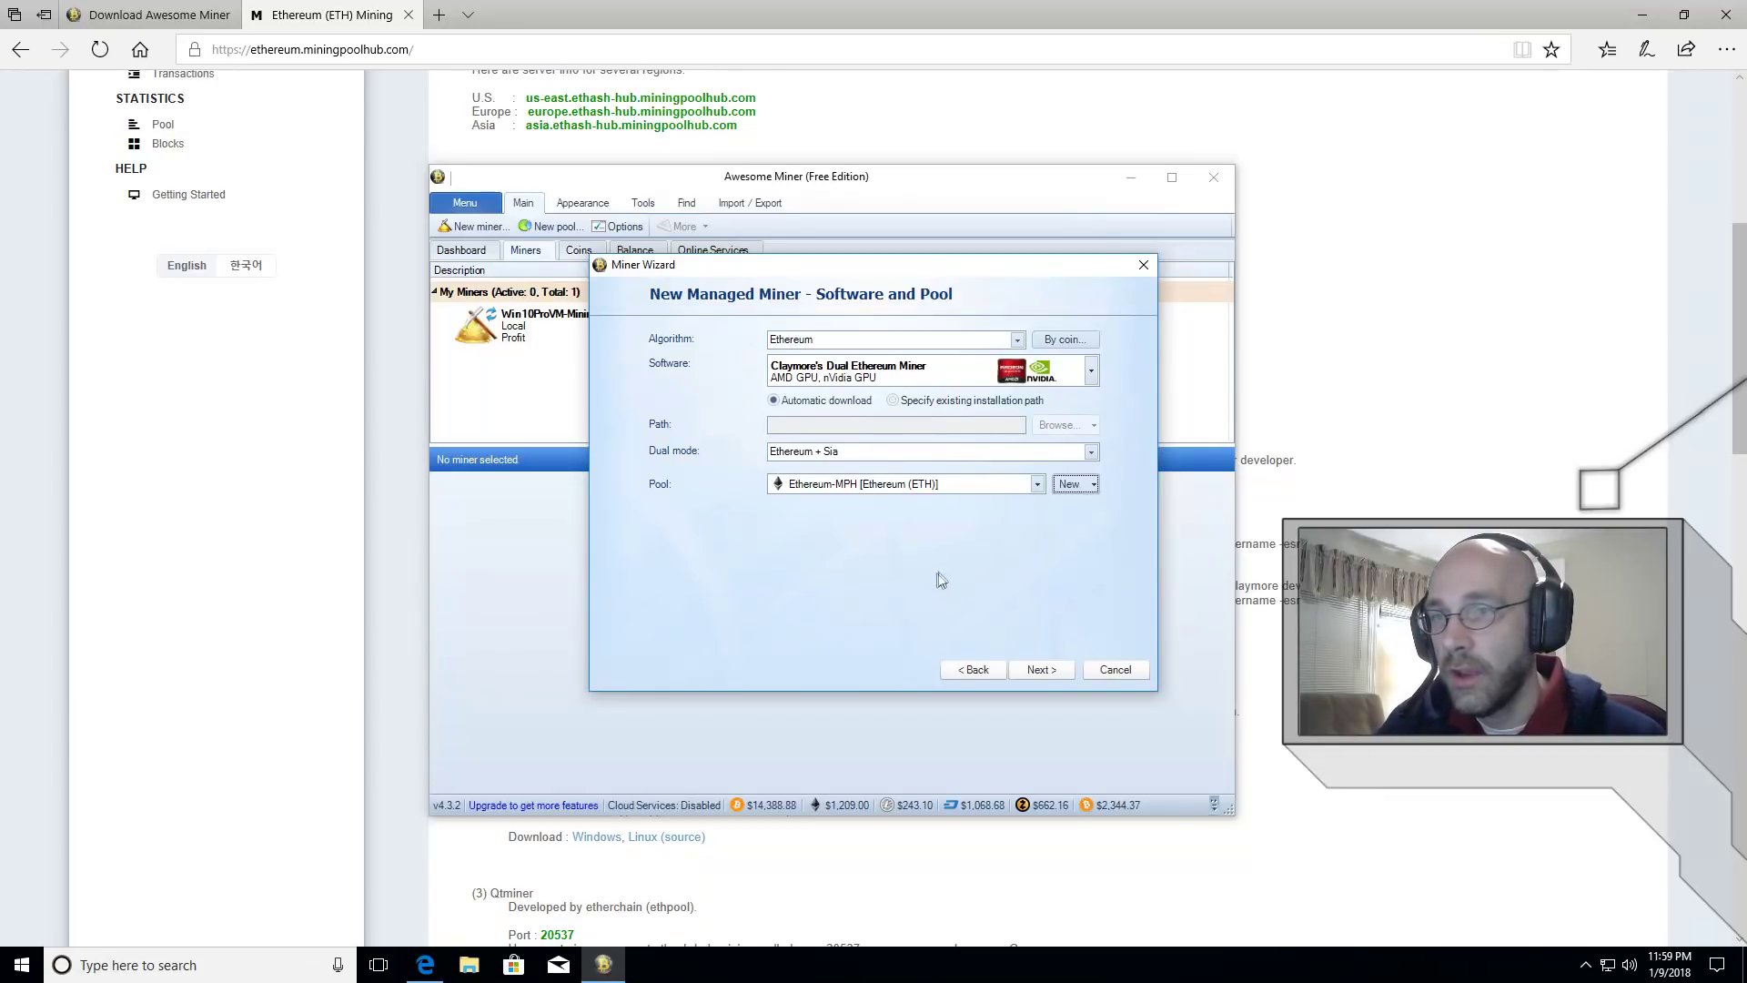
- Start a new pool group described as ETH-SIA with the Unspecified / Multi-algorithm option
{"action": "left_click", "coordinate": [1071, 485]}
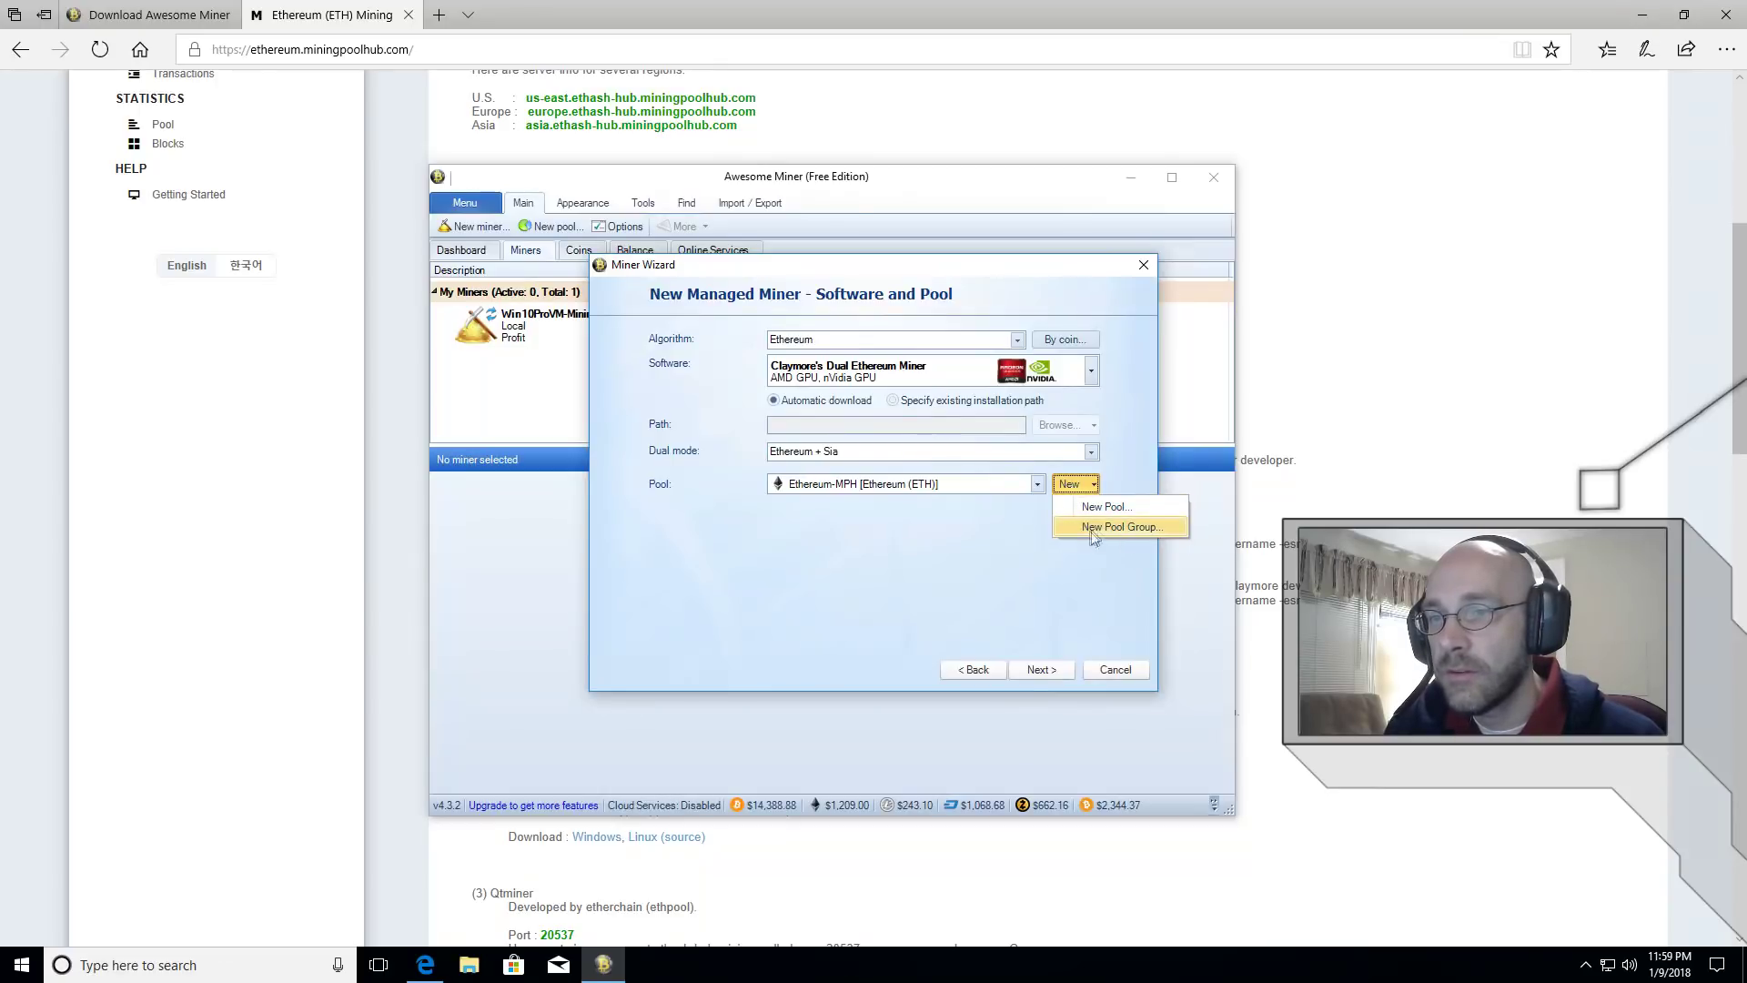
{"action": "left_click", "coordinate": [1134, 528]}
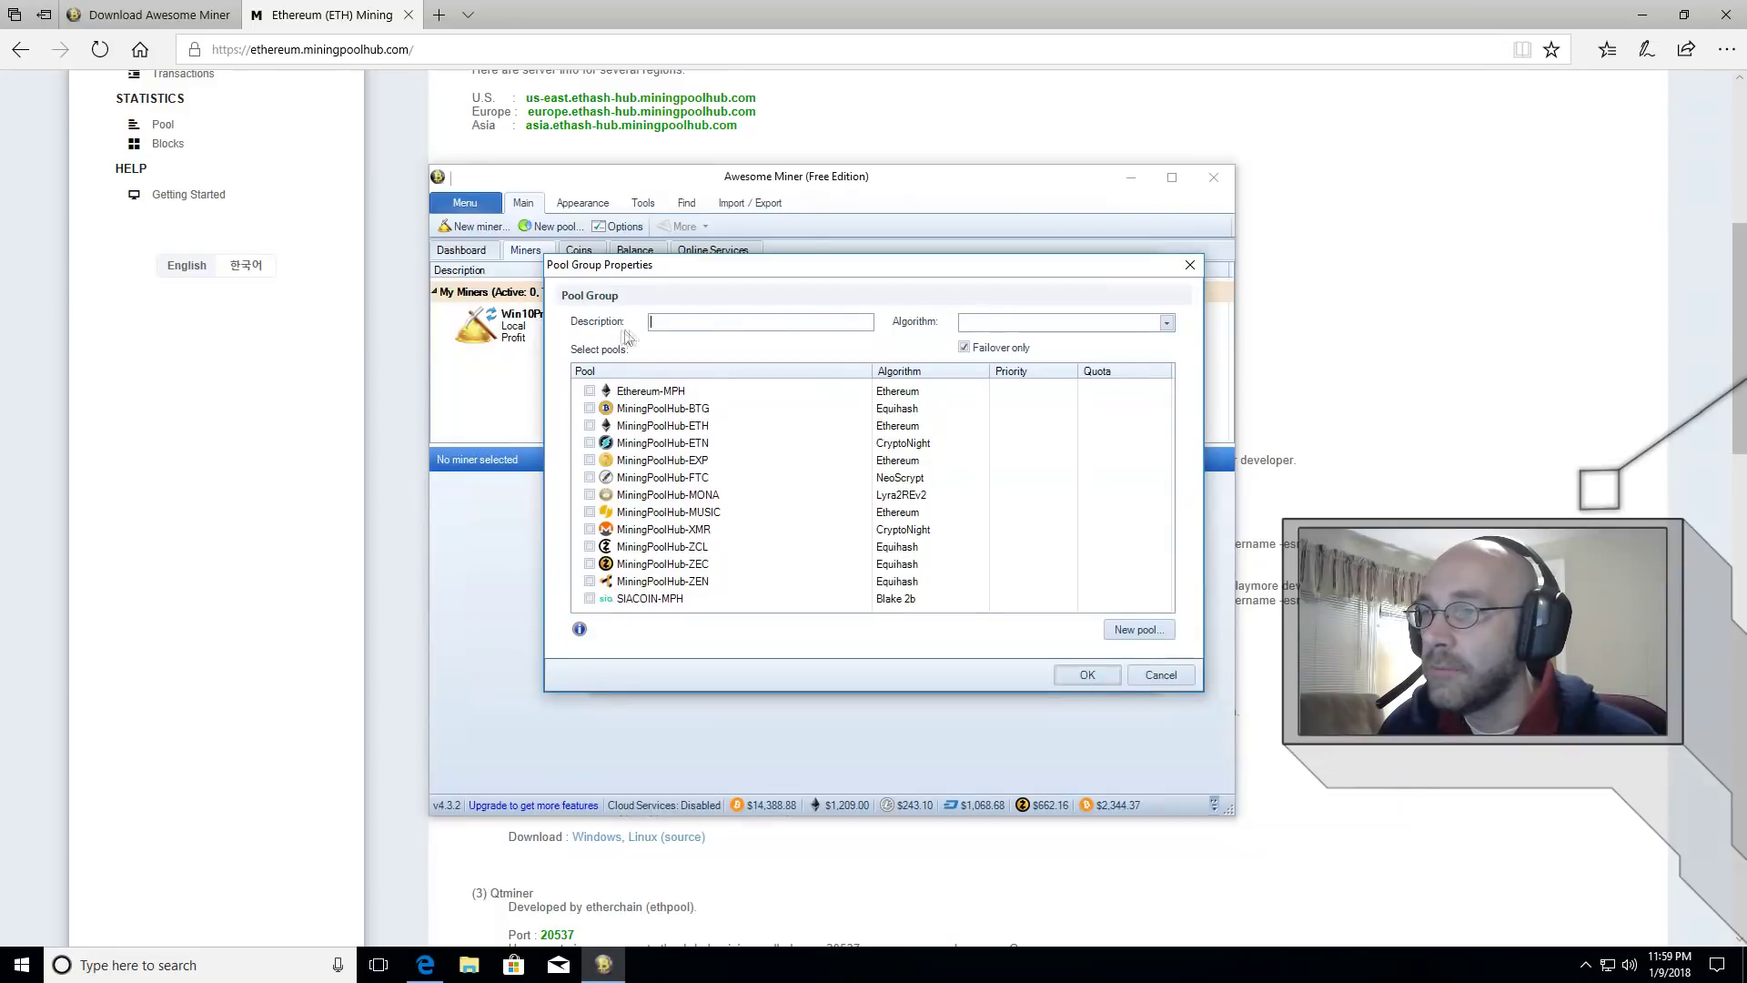
{"action": "type", "text": "ET"}
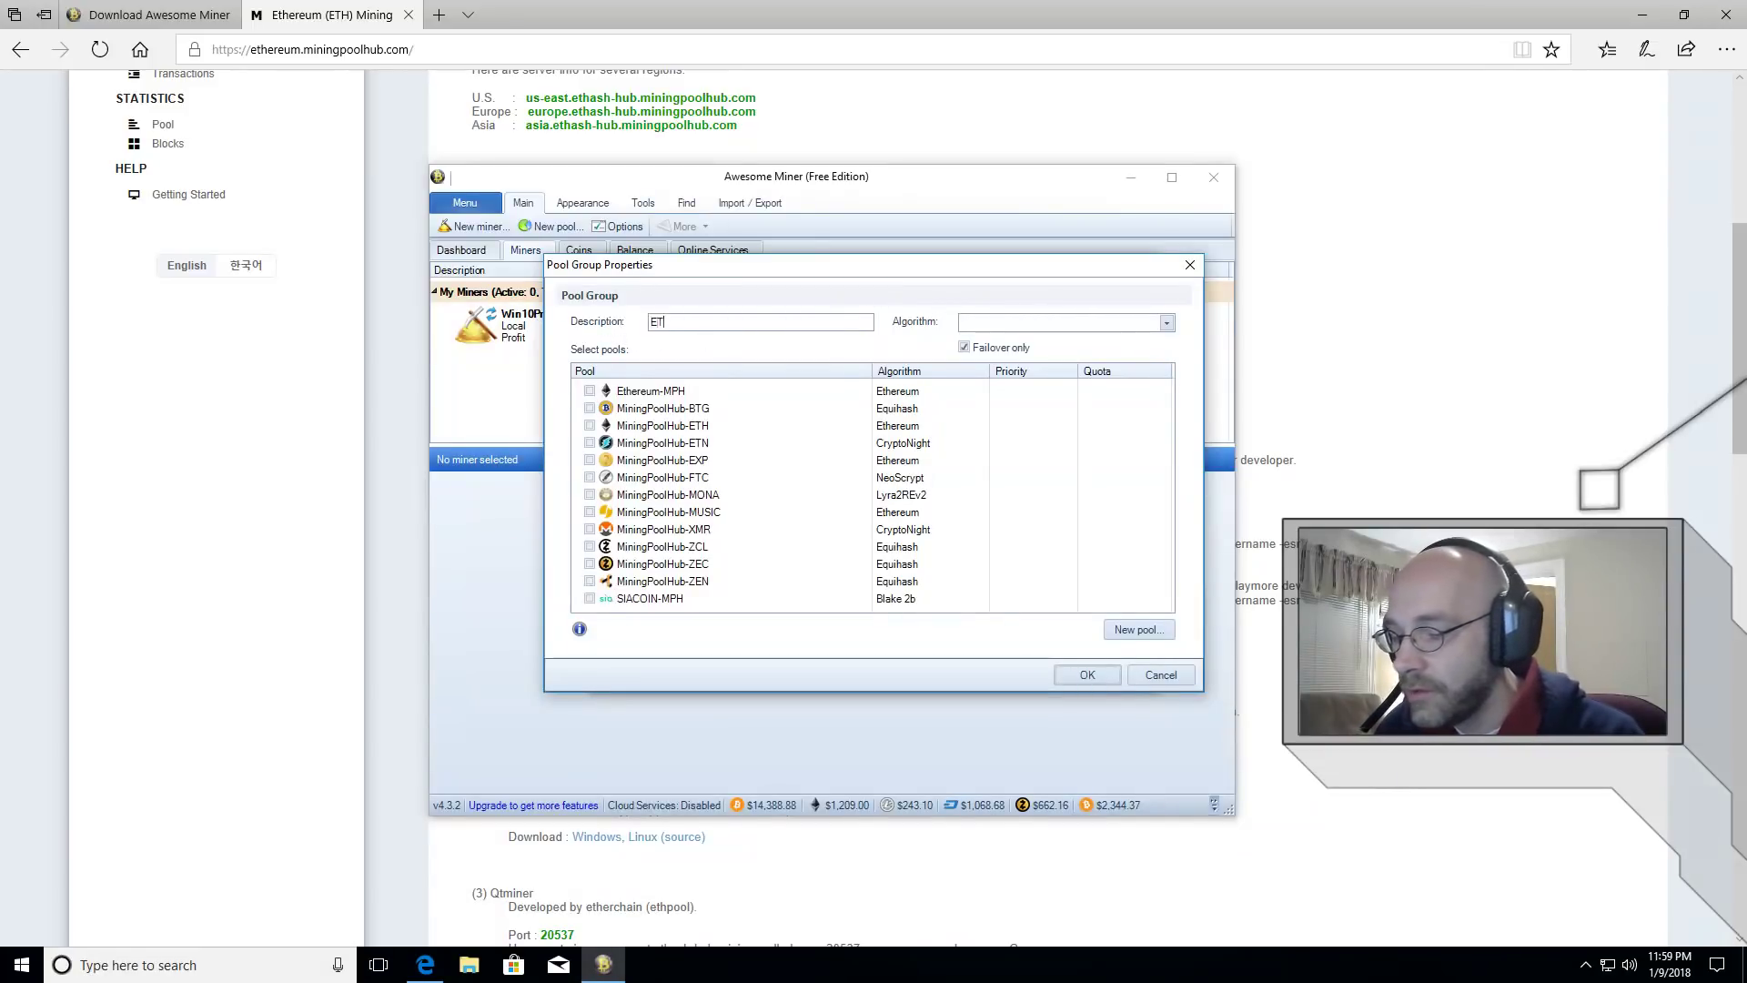
{"action": "type", "text": "H-SIA"}
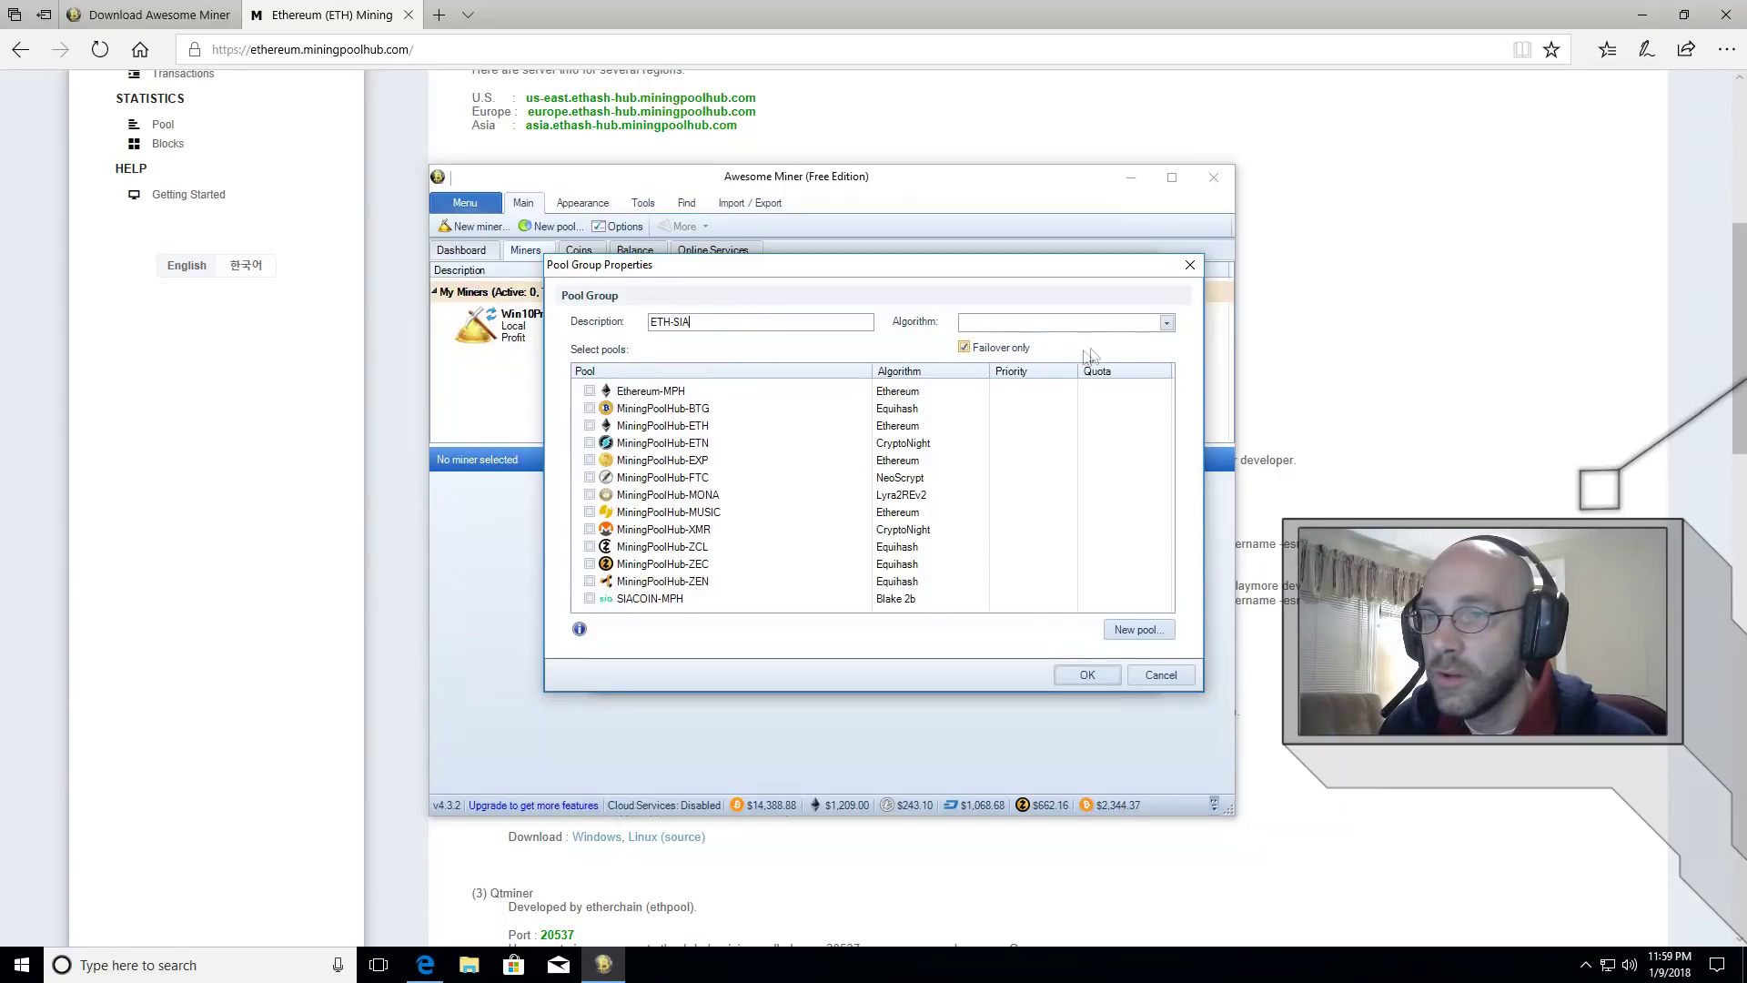
{"action": "left_click", "coordinate": [1166, 324]}
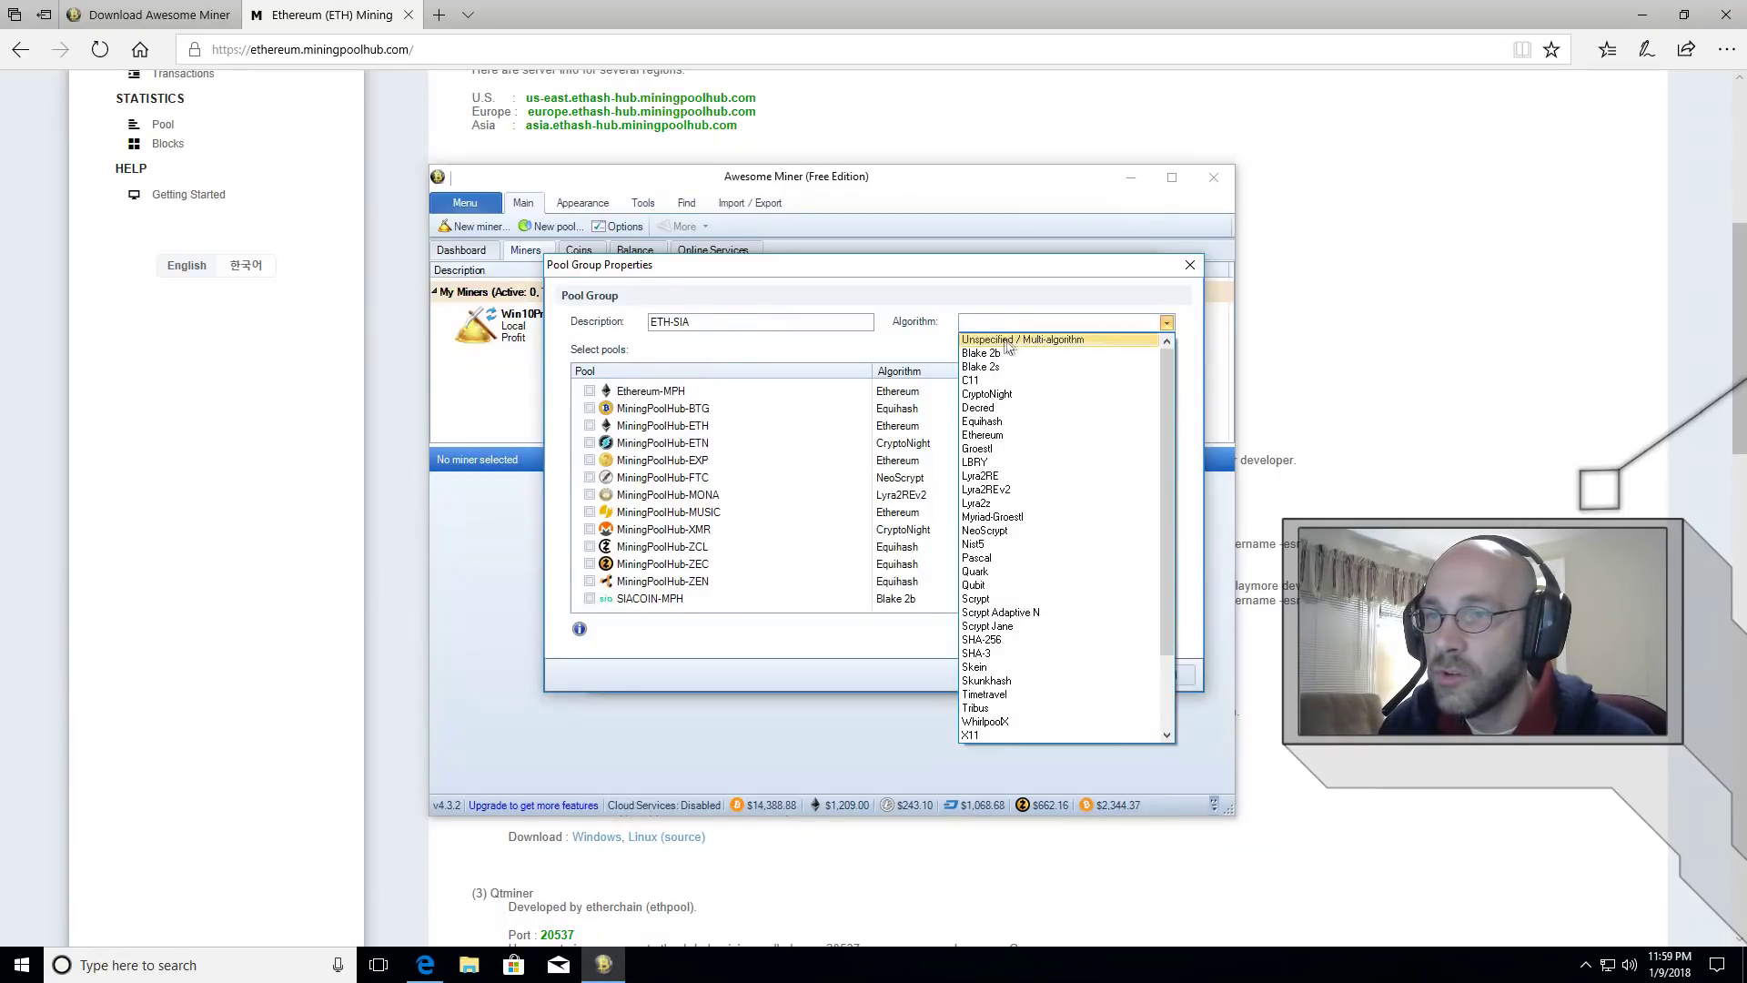
{"action": "left_click", "coordinate": [1080, 339]}
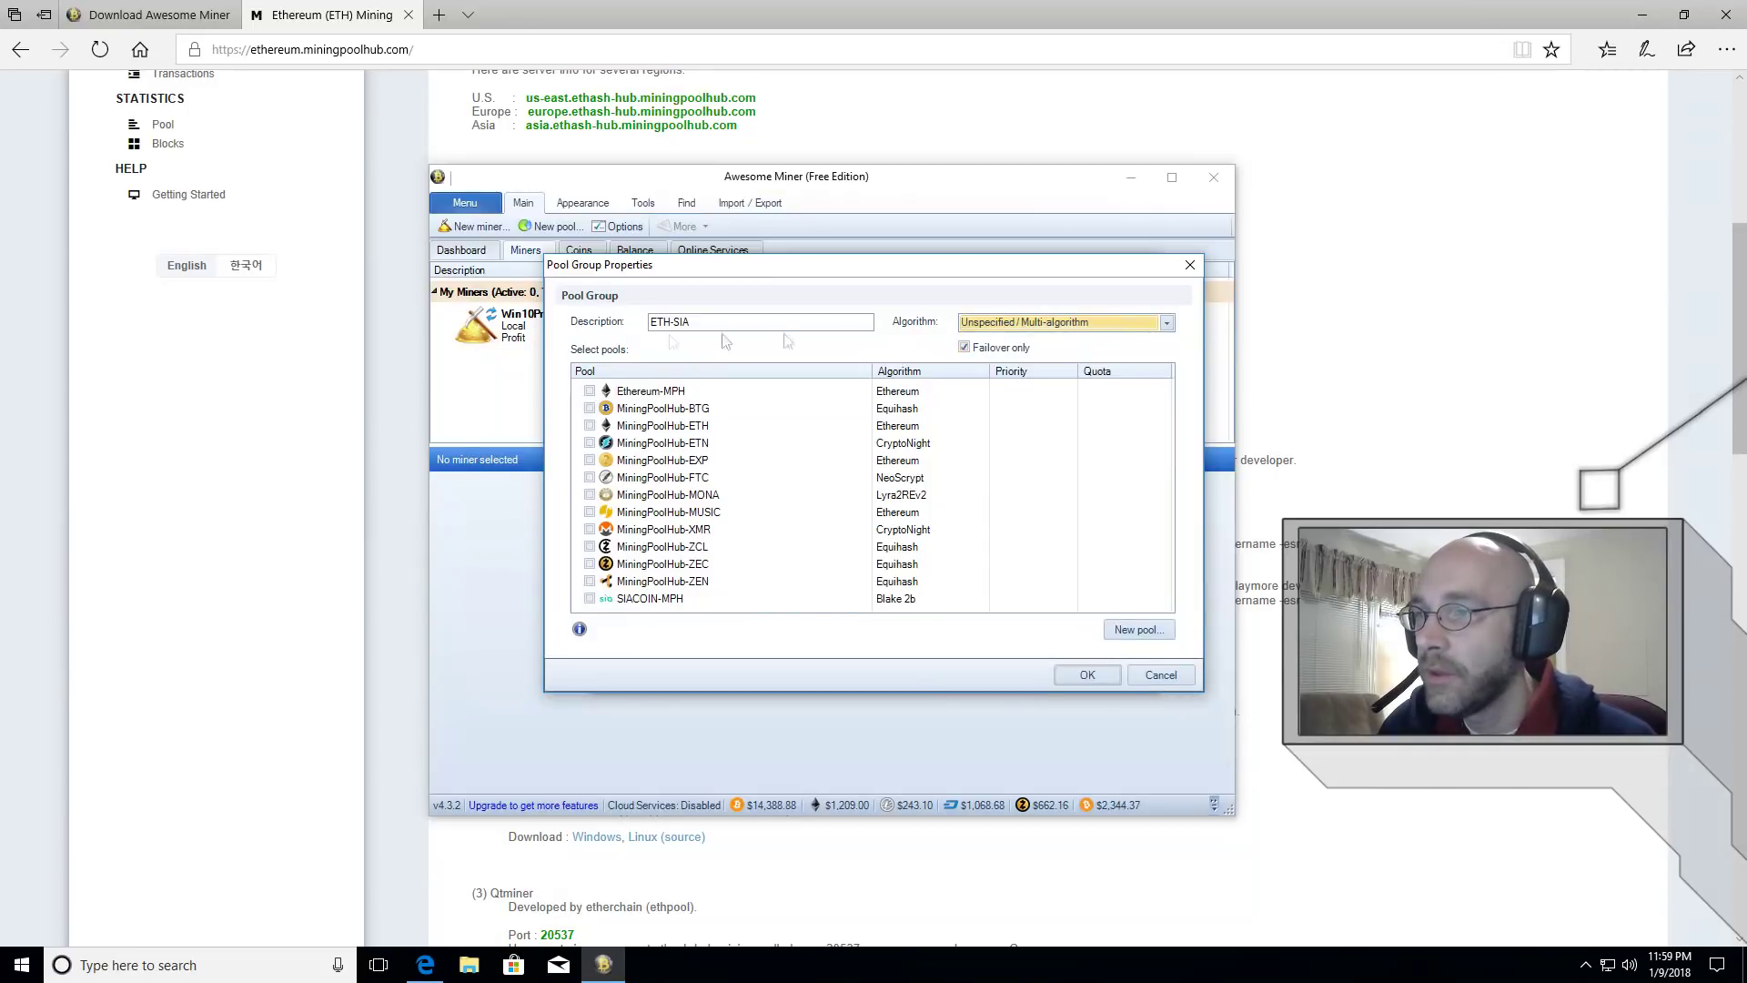
- Include the Ethereum-MPH and SIACOIN-MPH pools in the group, save it, and advance the miner wizard to its confirmation page
{"action": "left_click", "coordinate": [590, 390]}
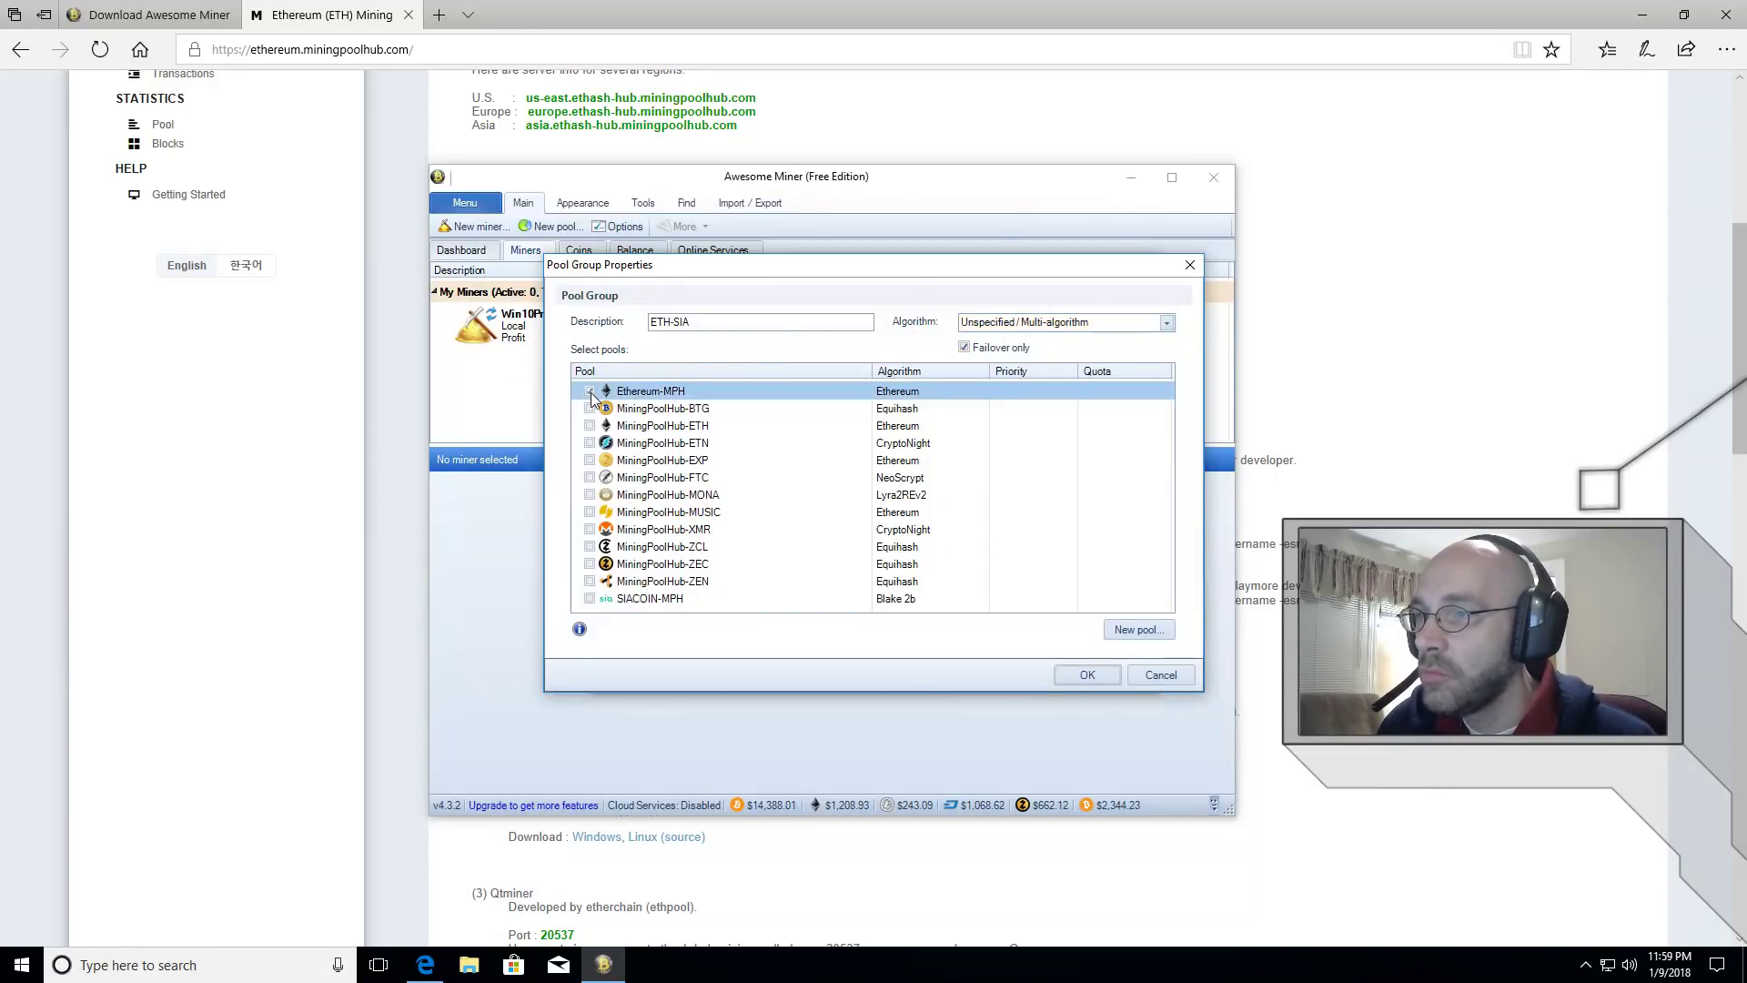
{"action": "left_click", "coordinate": [590, 599]}
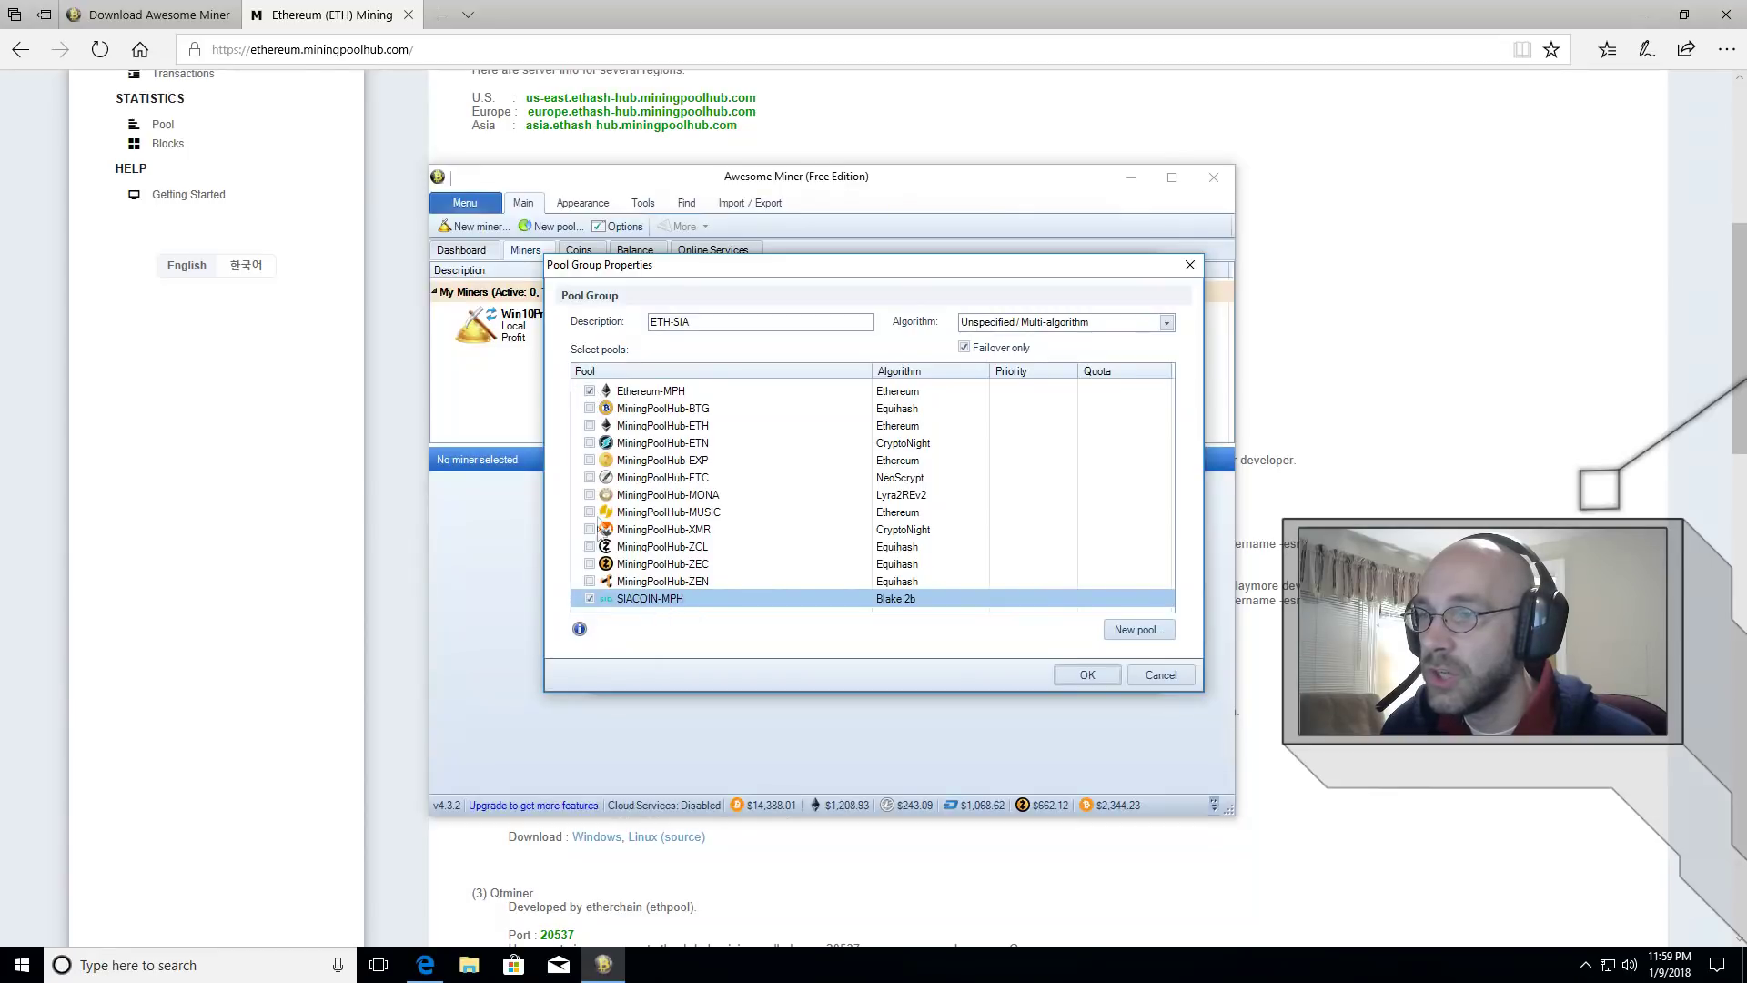
{"action": "left_click", "coordinate": [1089, 676]}
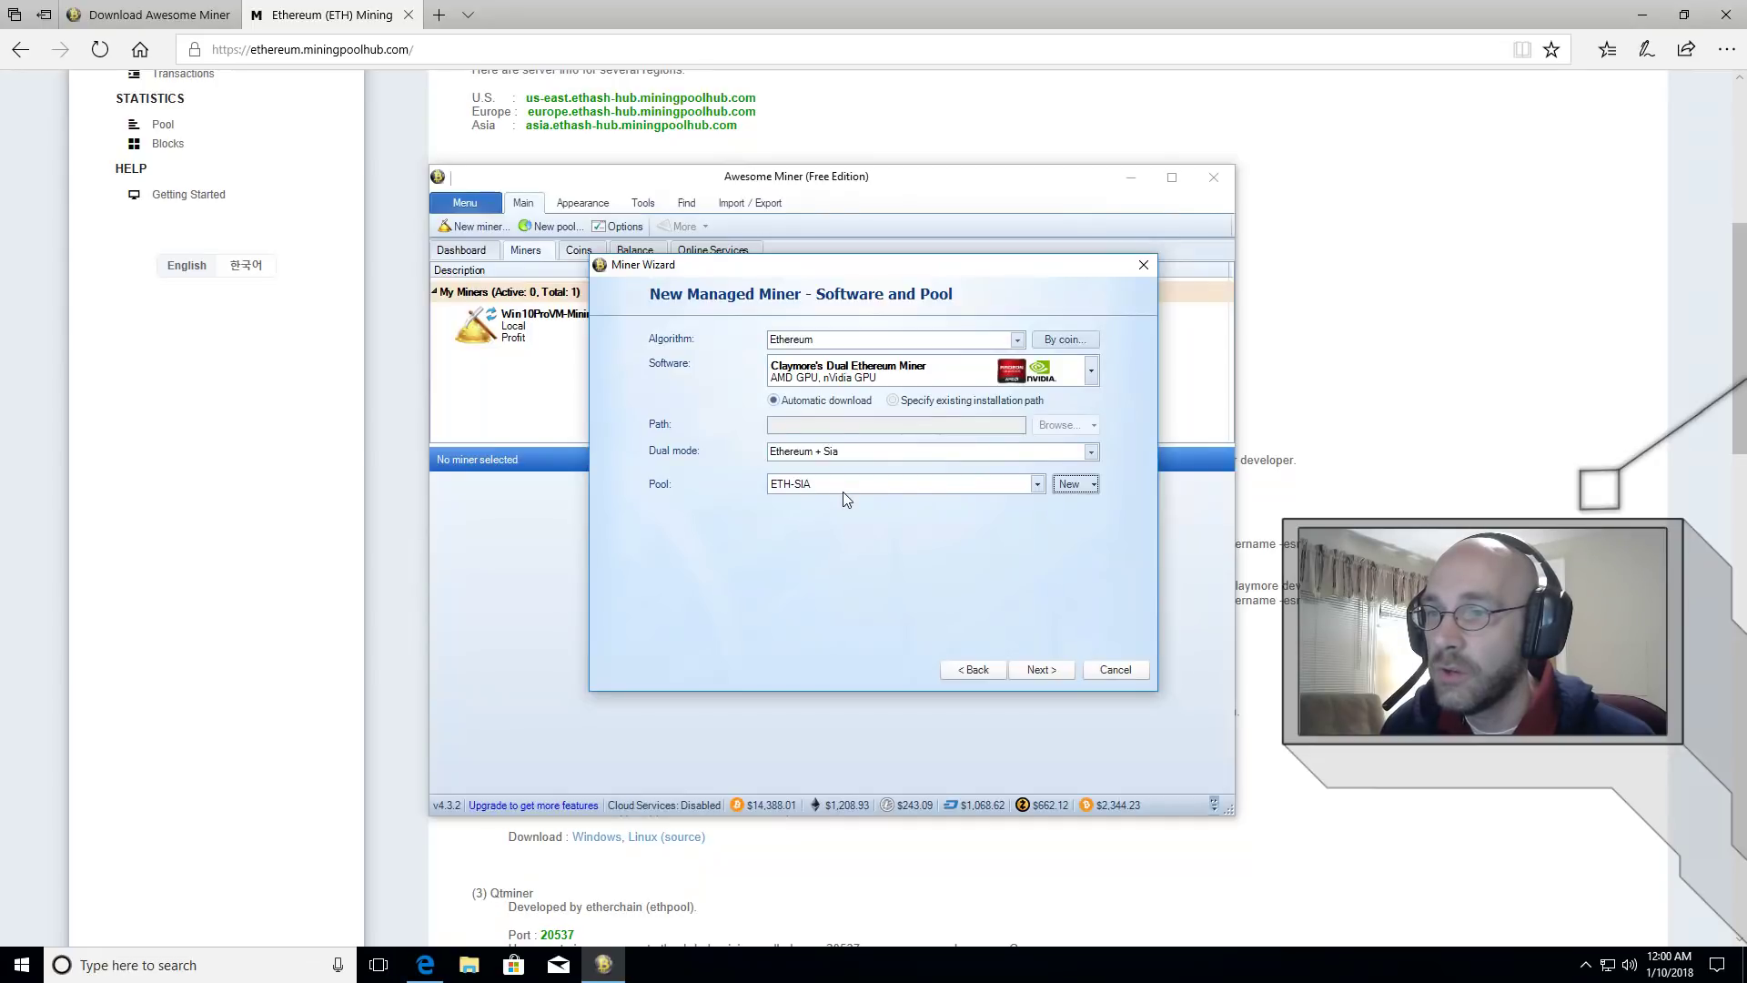
{"action": "left_click", "coordinate": [1052, 673]}
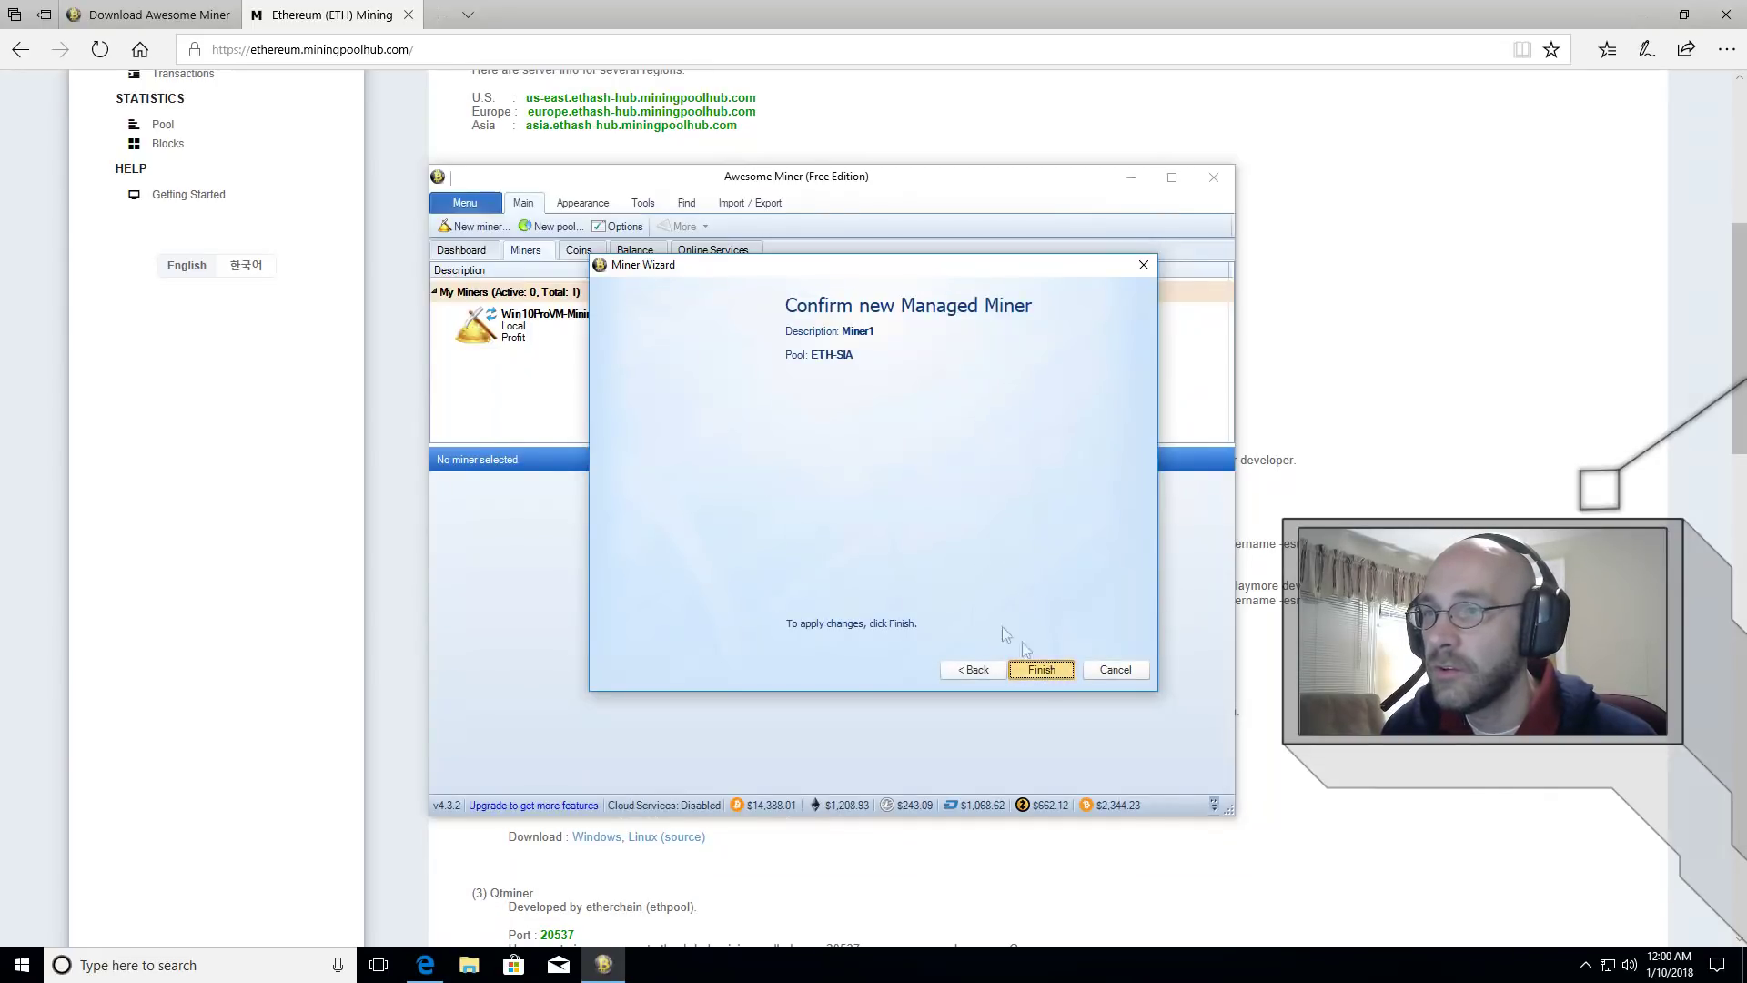
- Finish the wizard to add the managed miner Miner1 with the ETH-SIA pool group
{"action": "left_click", "coordinate": [1041, 669]}
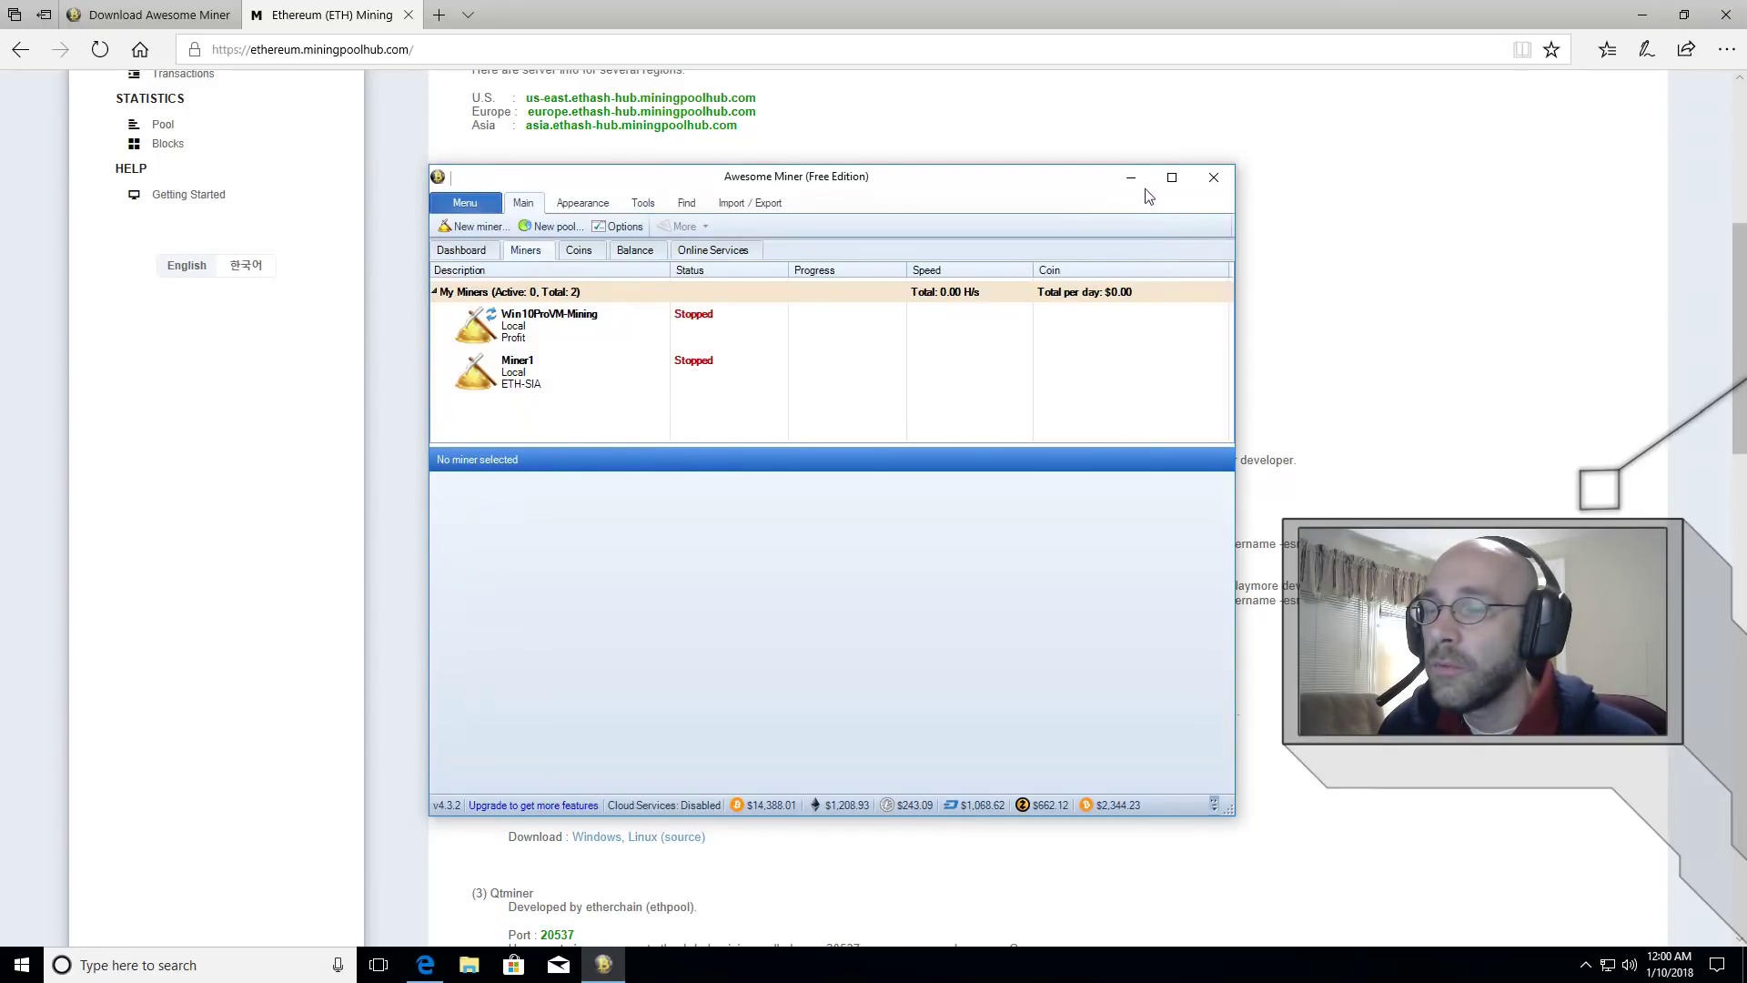
- Switch to the browser and review the Ethereum pool's wallet page, covering the wallet transfer, payment address, automatic payout threshold and PIN fields
{"action": "left_click", "coordinate": [1427, 289]}
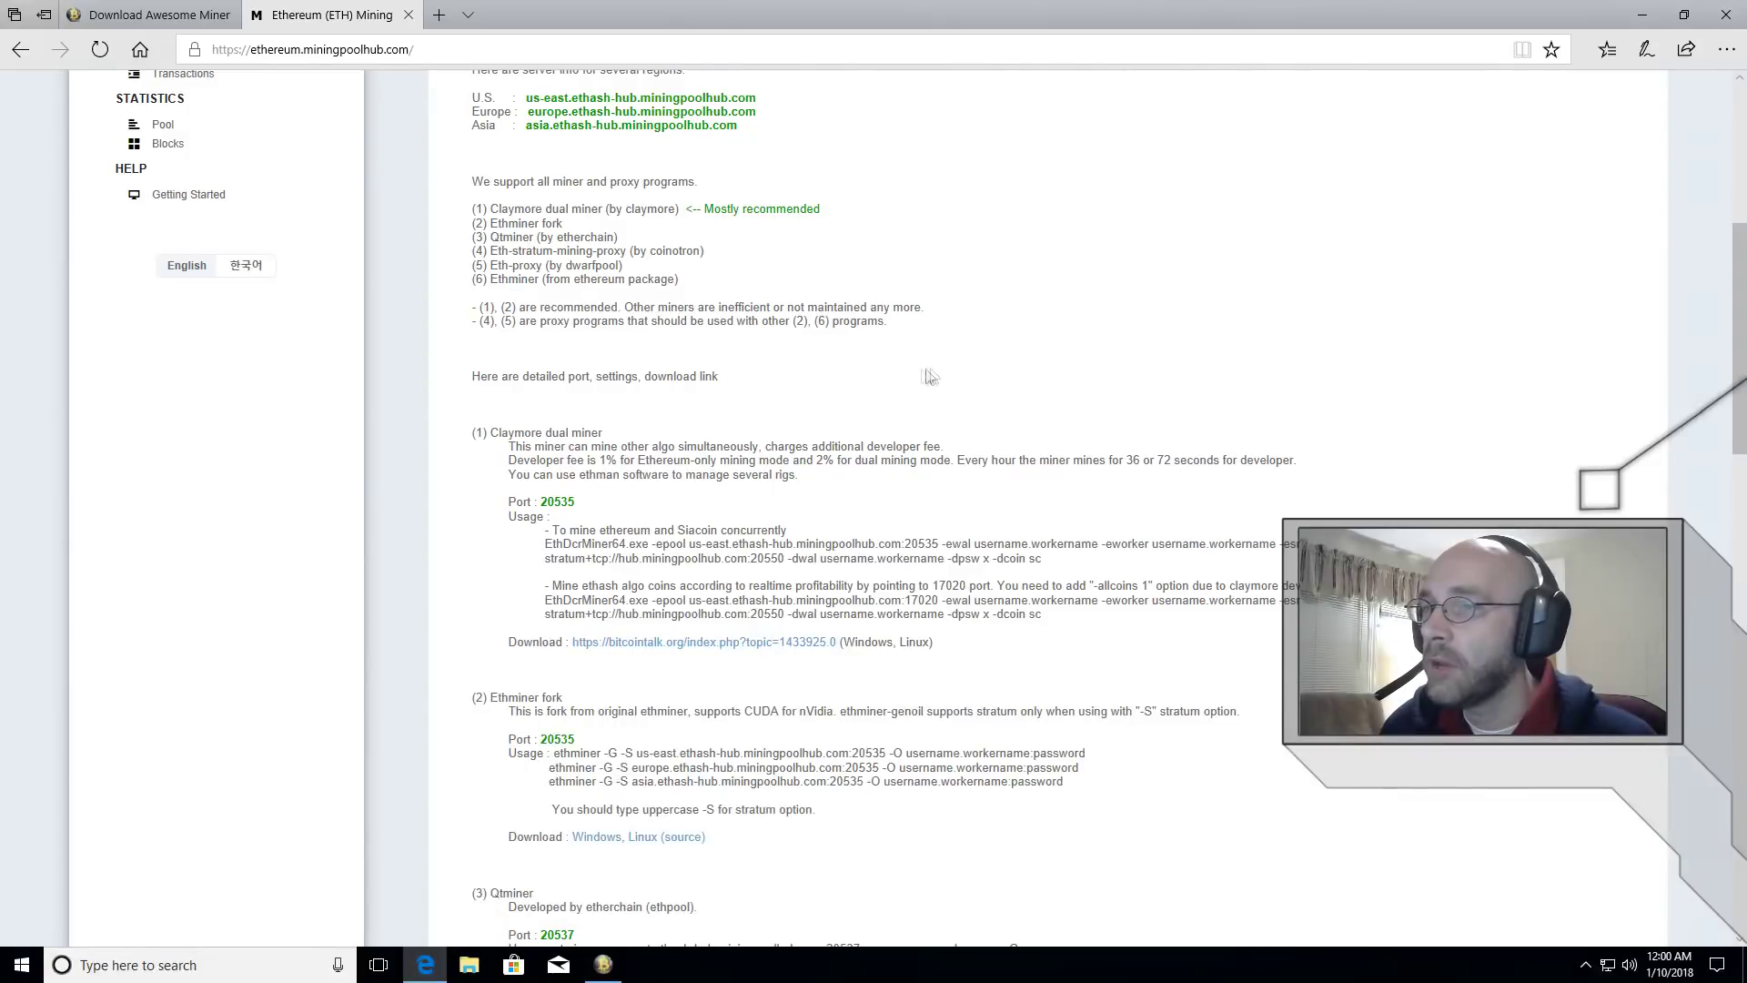
{"action": "scroll", "coordinate": [883, 521], "scroll_direction": "up", "scroll_amount": 4}
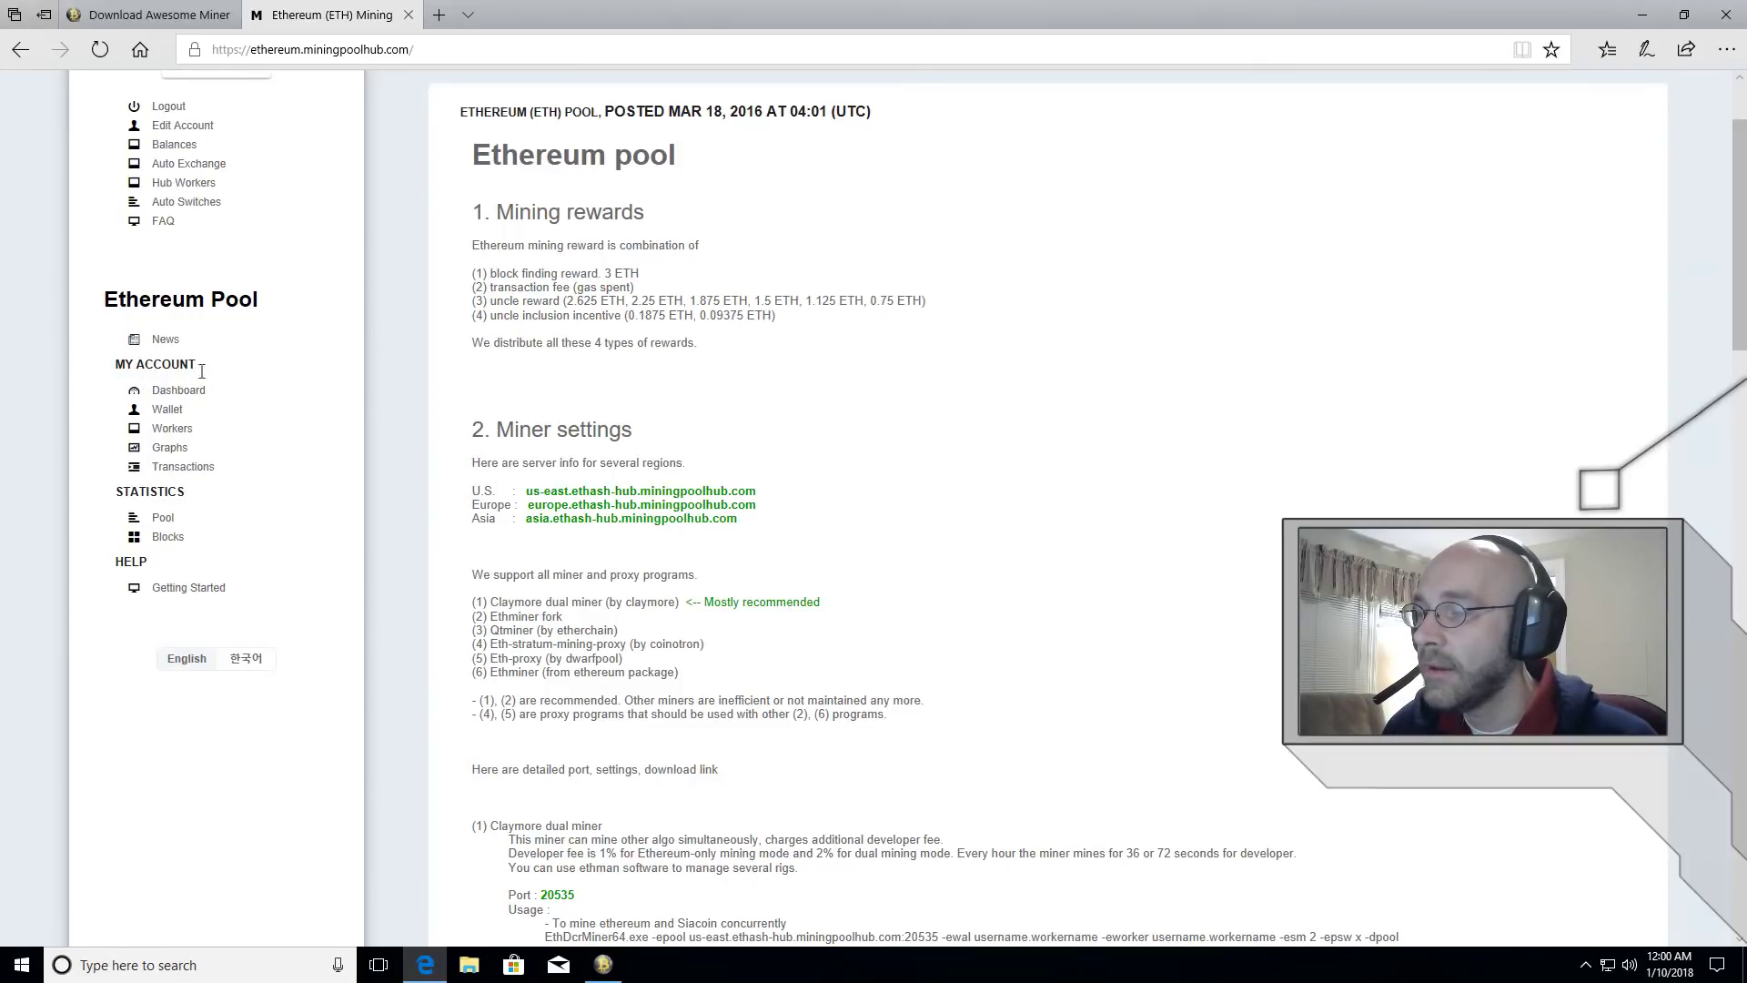
{"action": "left_click", "coordinate": [173, 412]}
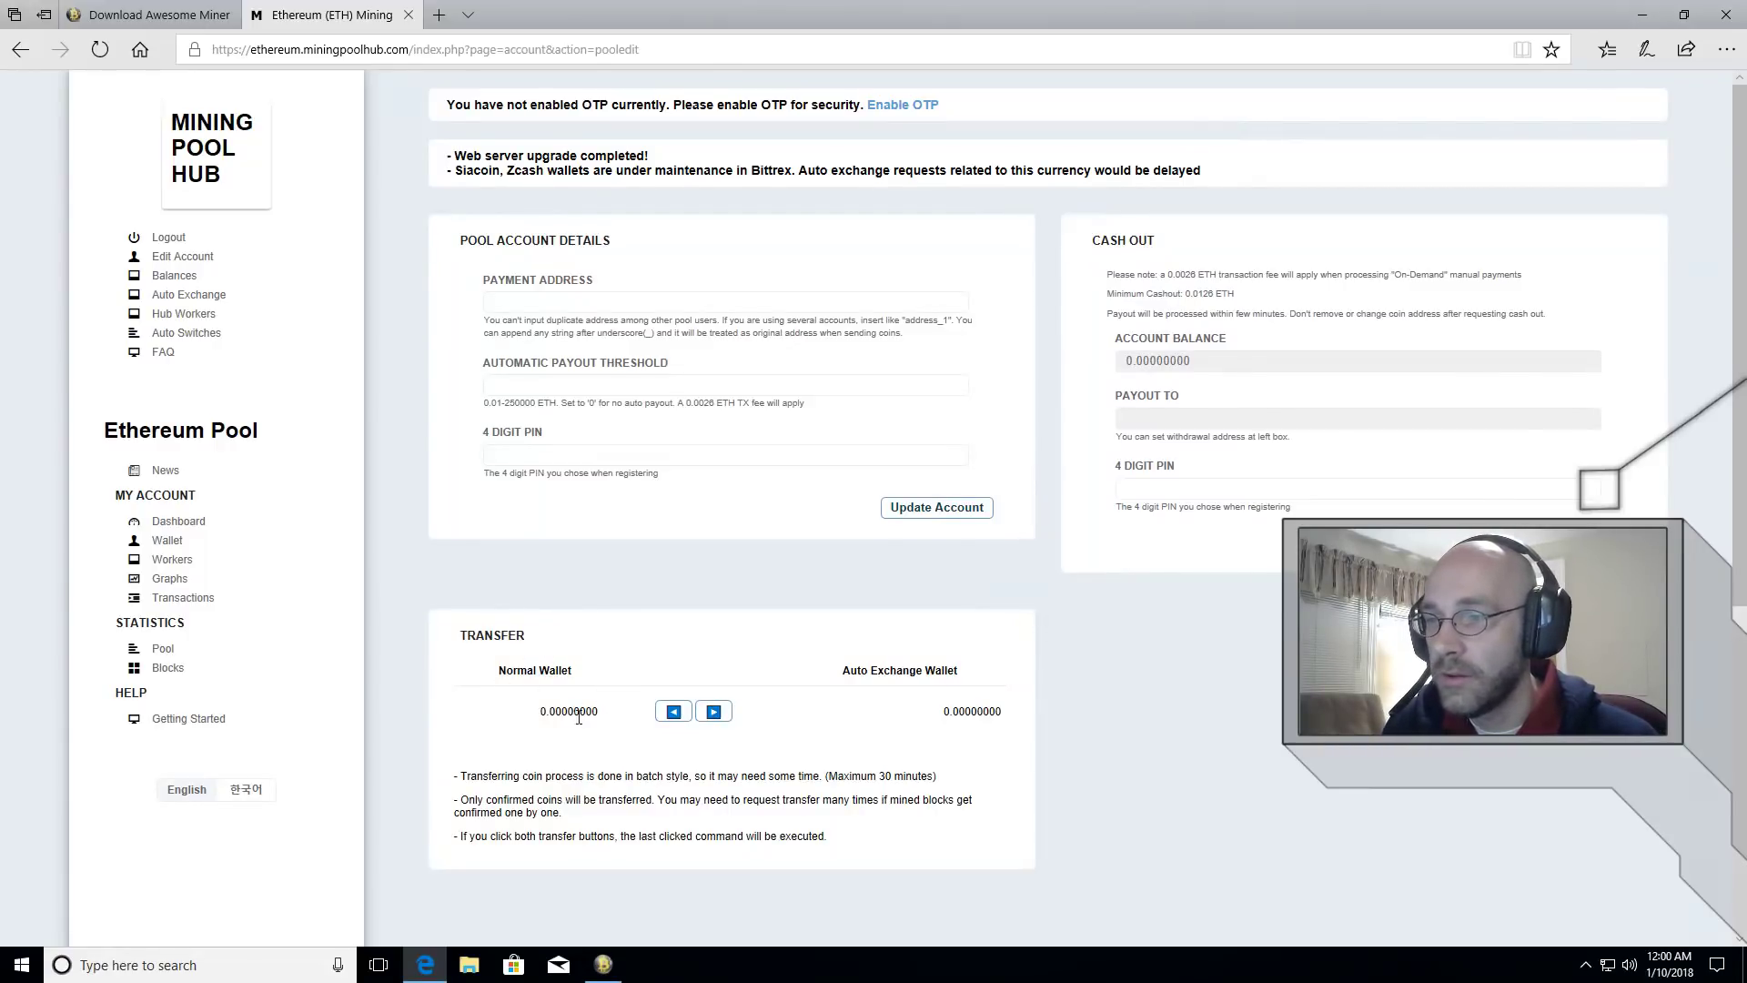
{"action": "left_click_drag", "start_coordinate": [608, 718], "coordinate": [510, 716]}
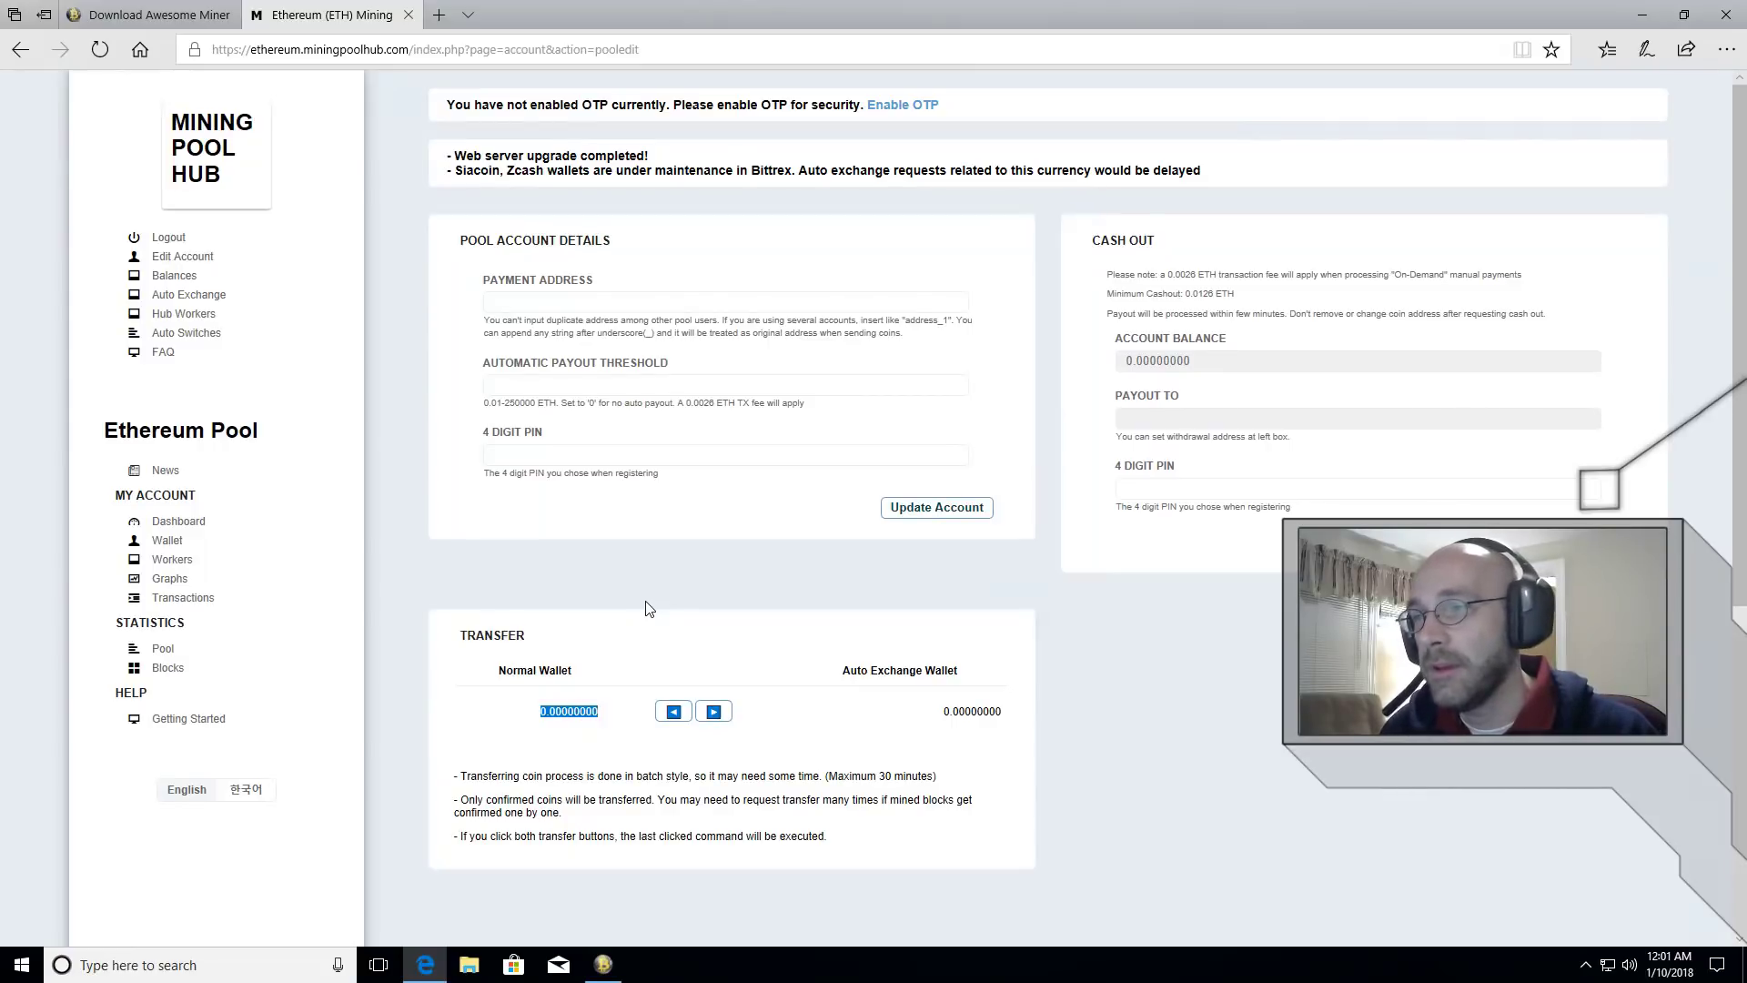
{"action": "left_click", "coordinate": [577, 303]}
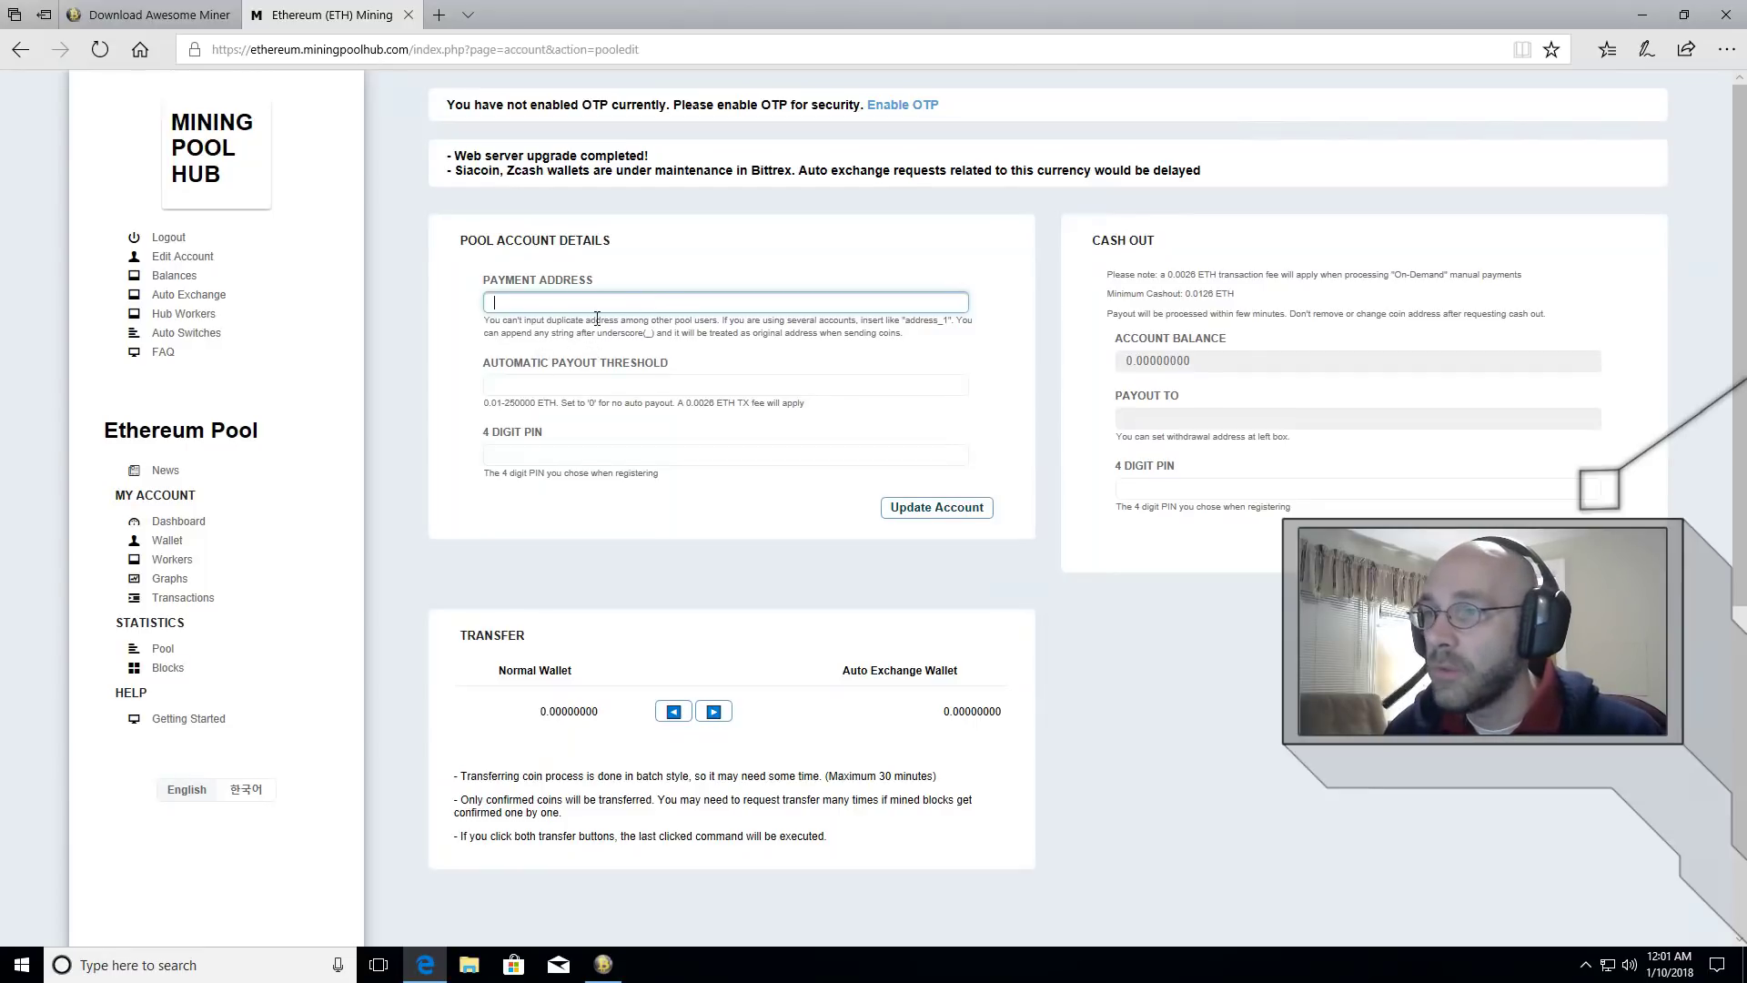
{"action": "left_click", "coordinate": [609, 386]}
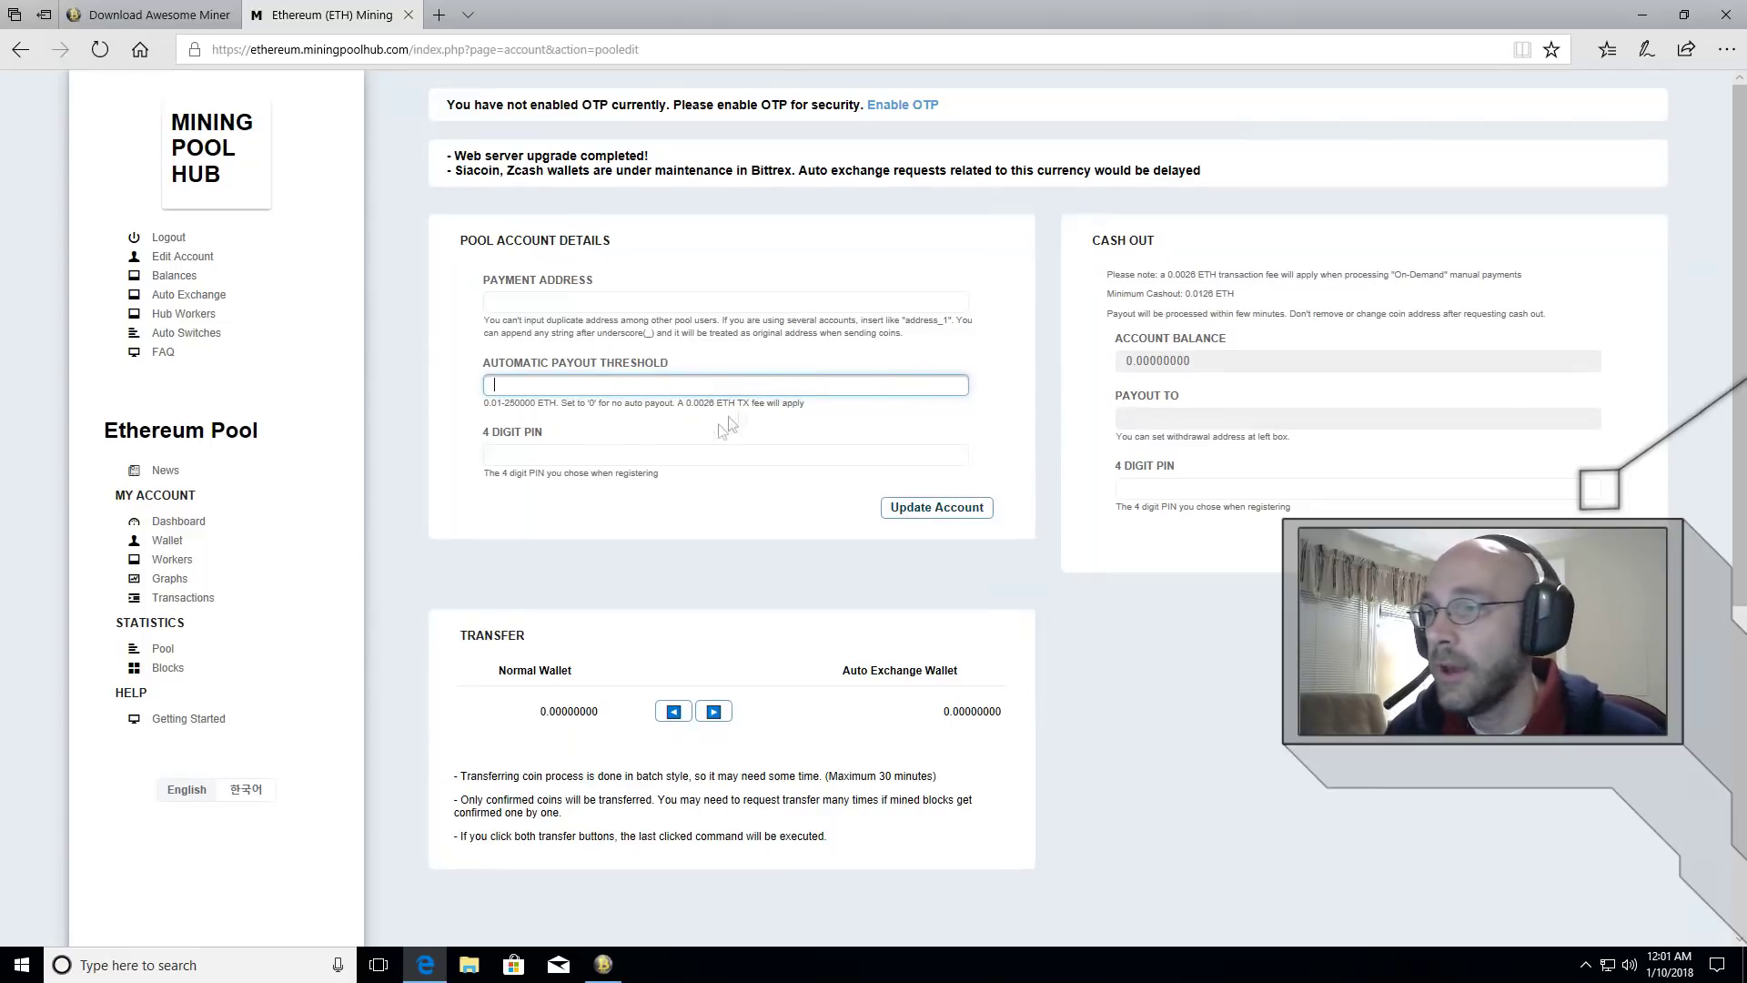
{"action": "left_click", "coordinate": [542, 454]}
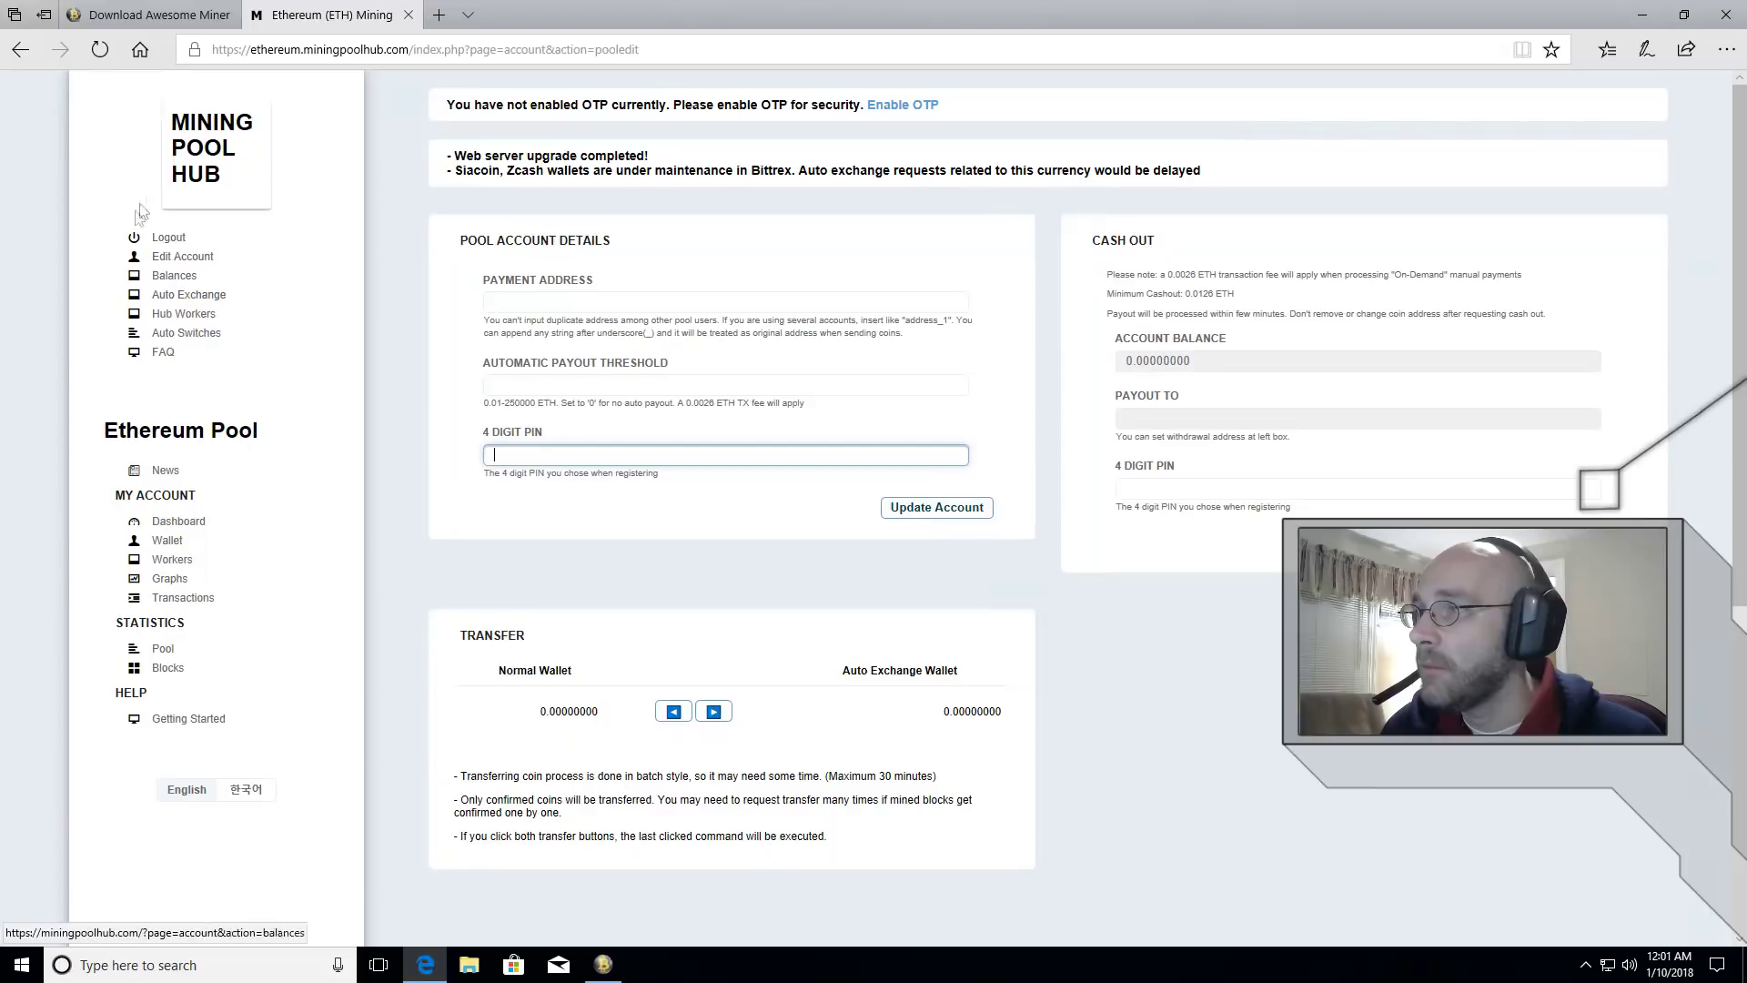
- View the wallet page of the Siacoin pool on Mining Pool Hub
{"action": "left_click", "coordinate": [209, 161]}
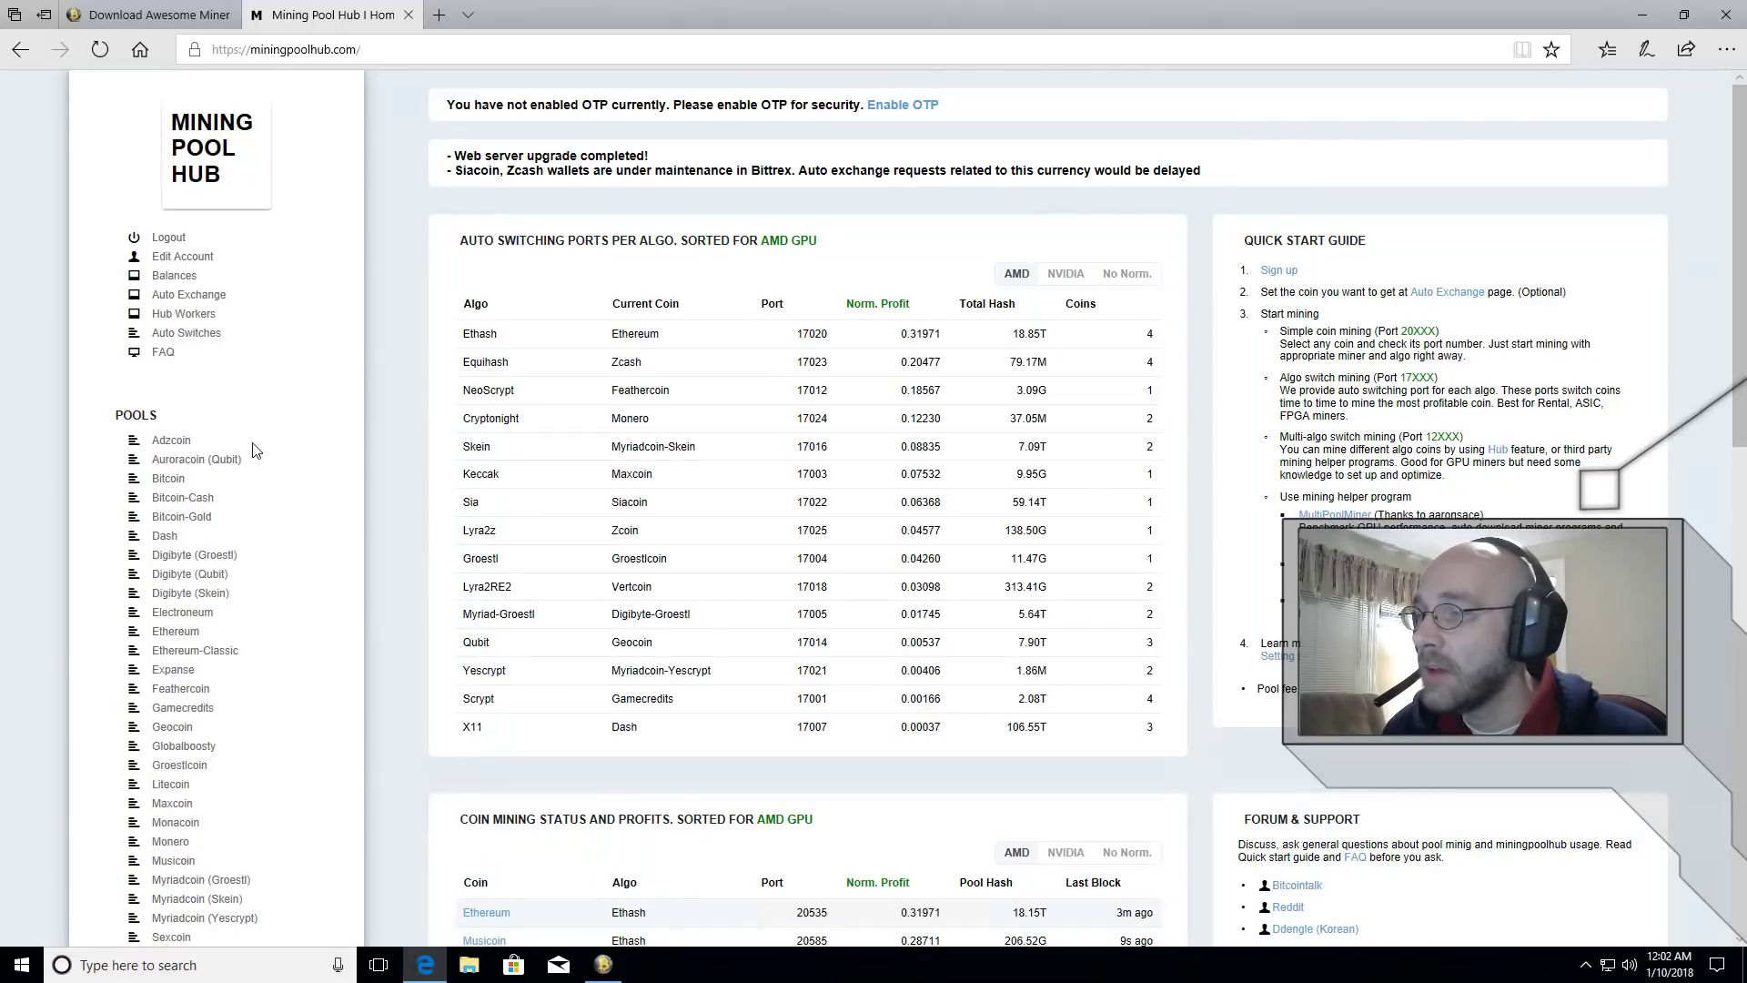
{"action": "scroll", "coordinate": [293, 443], "scroll_direction": "down", "scroll_amount": 4}
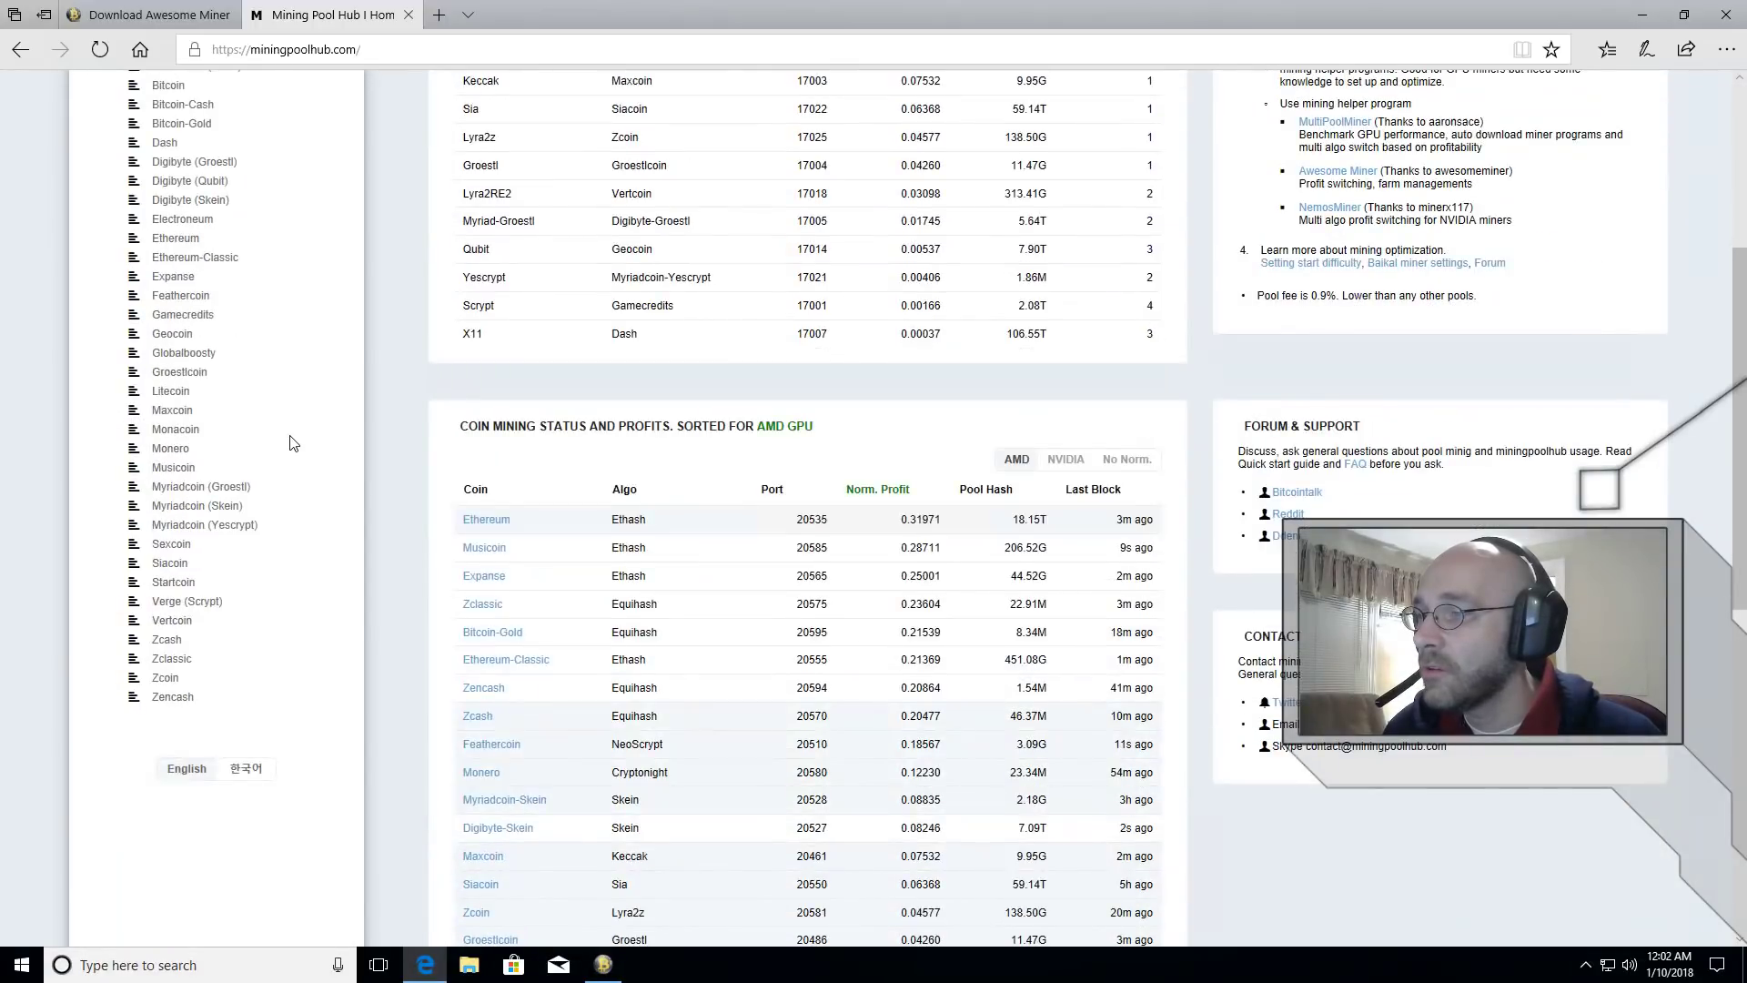
{"action": "left_click", "coordinate": [173, 564]}
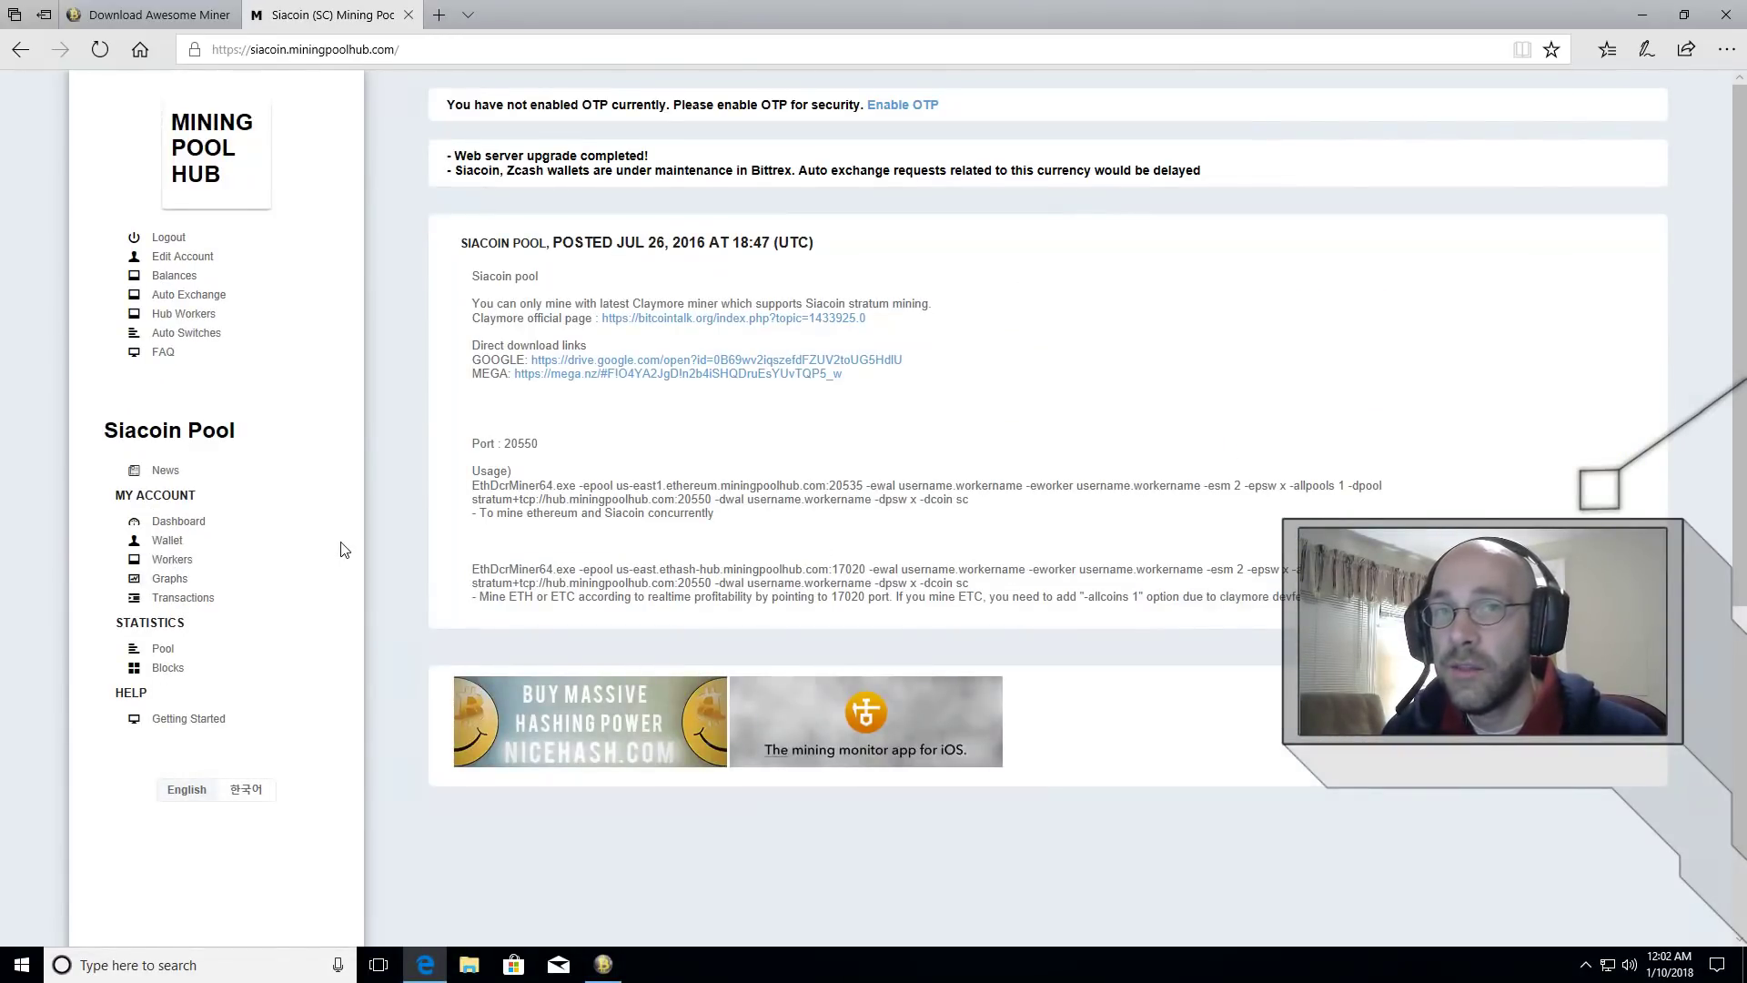
{"action": "left_click", "coordinate": [168, 541]}
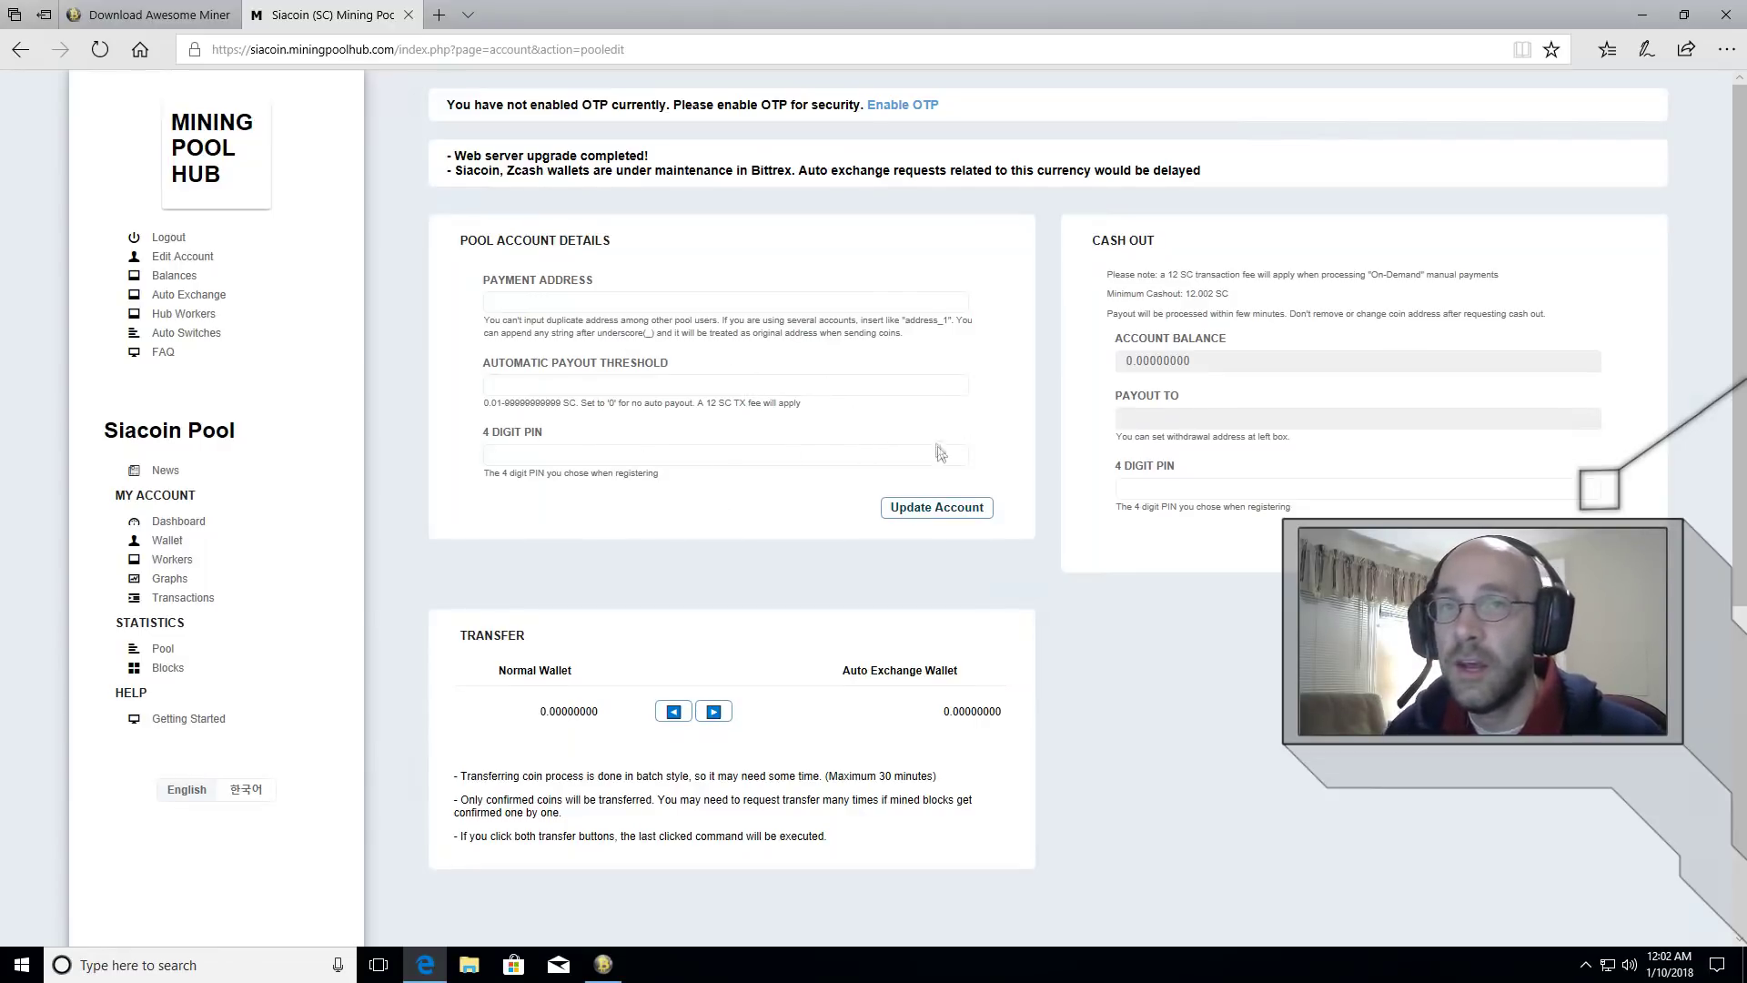
- Switch back to Awesome Miner and start mining with Miner1
{"action": "left_click", "coordinate": [1643, 15]}
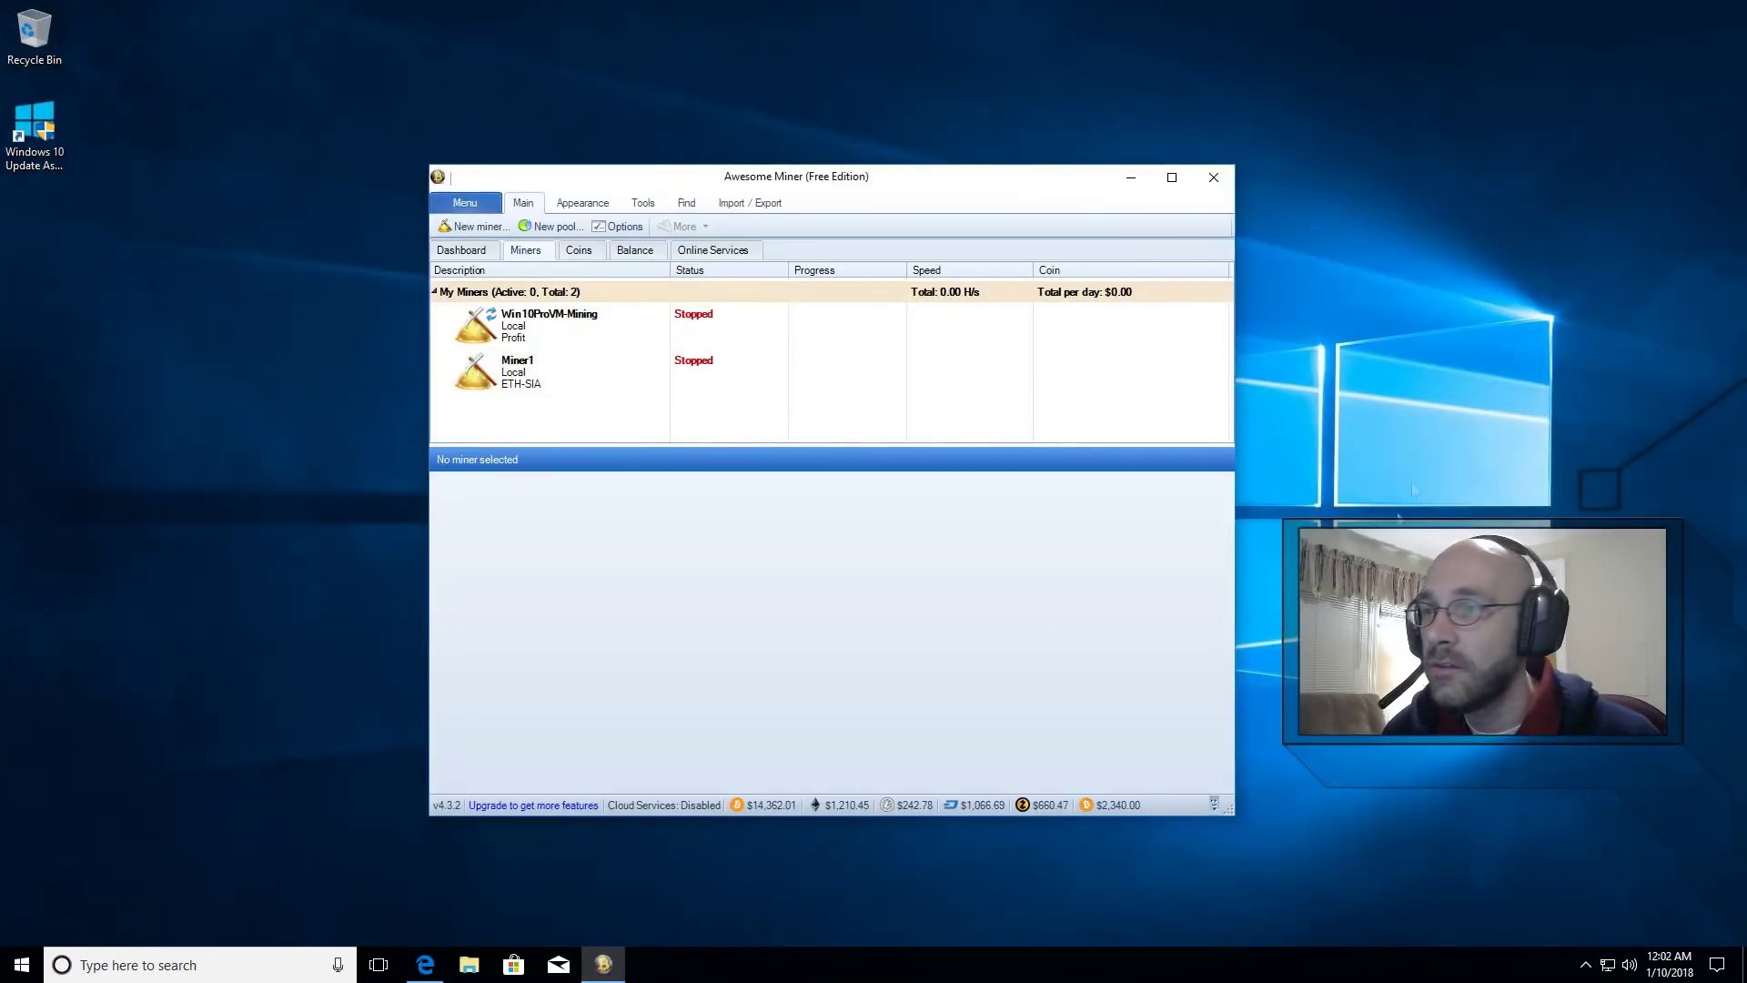
{"action": "left_click", "coordinate": [632, 378]}
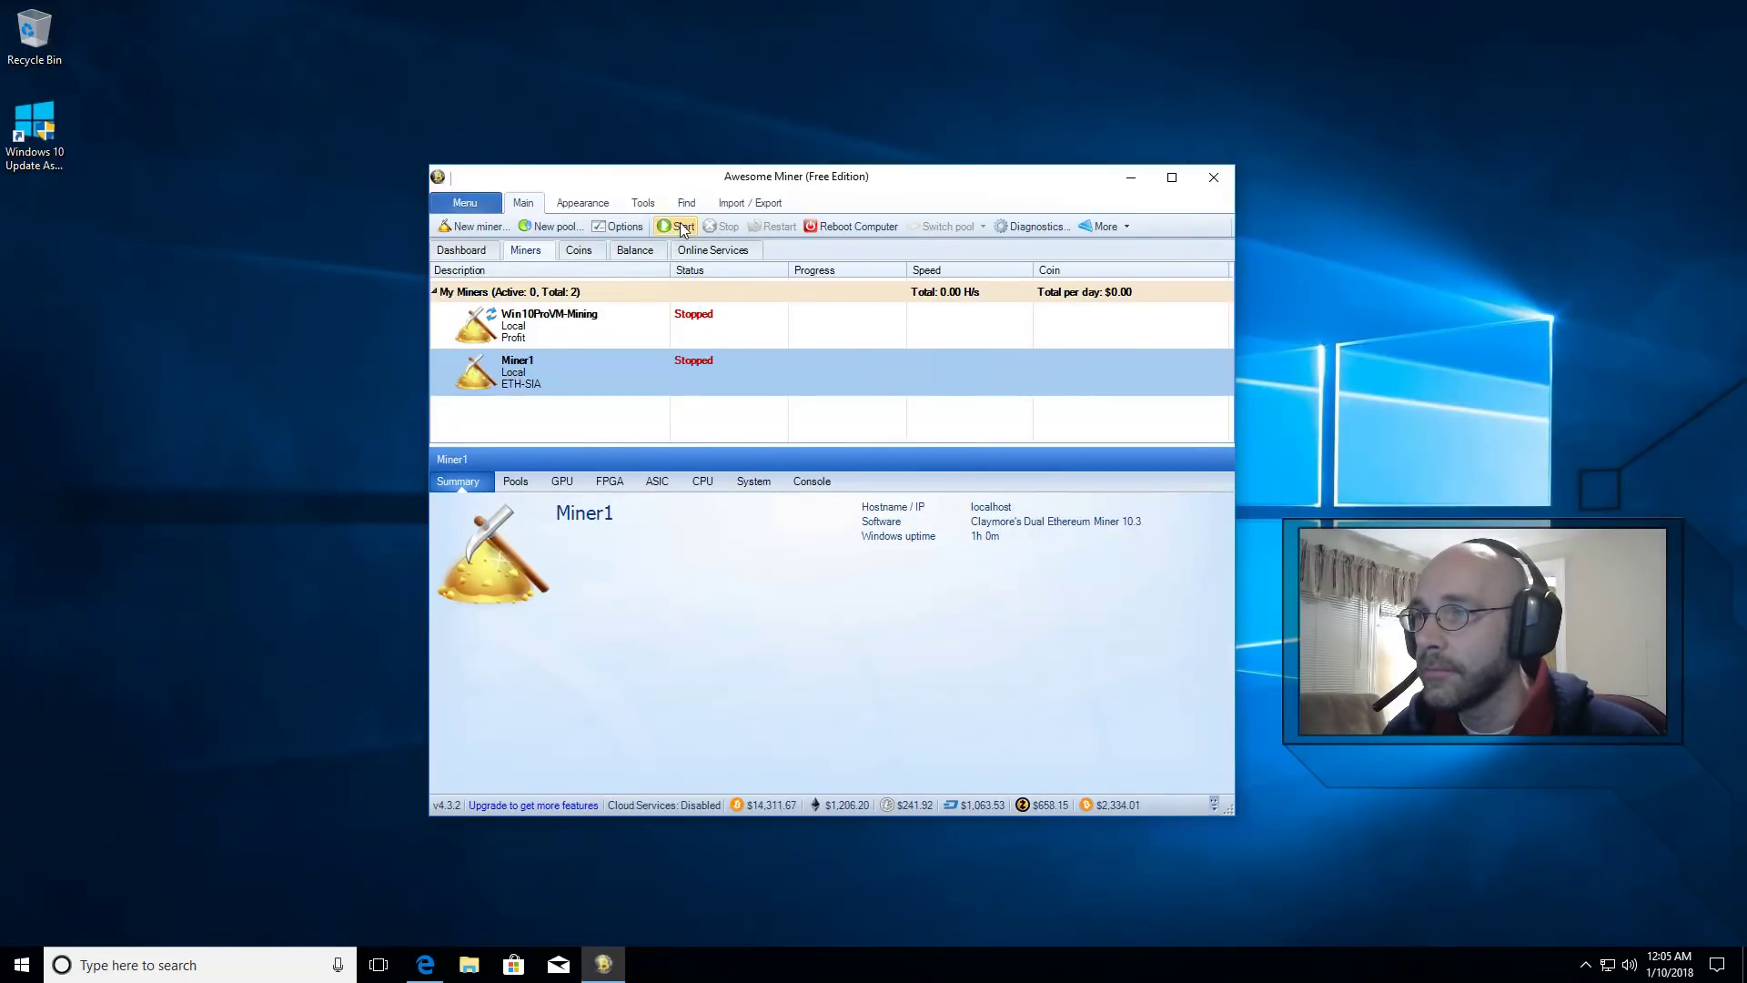
{"action": "left_click", "coordinate": [678, 228]}
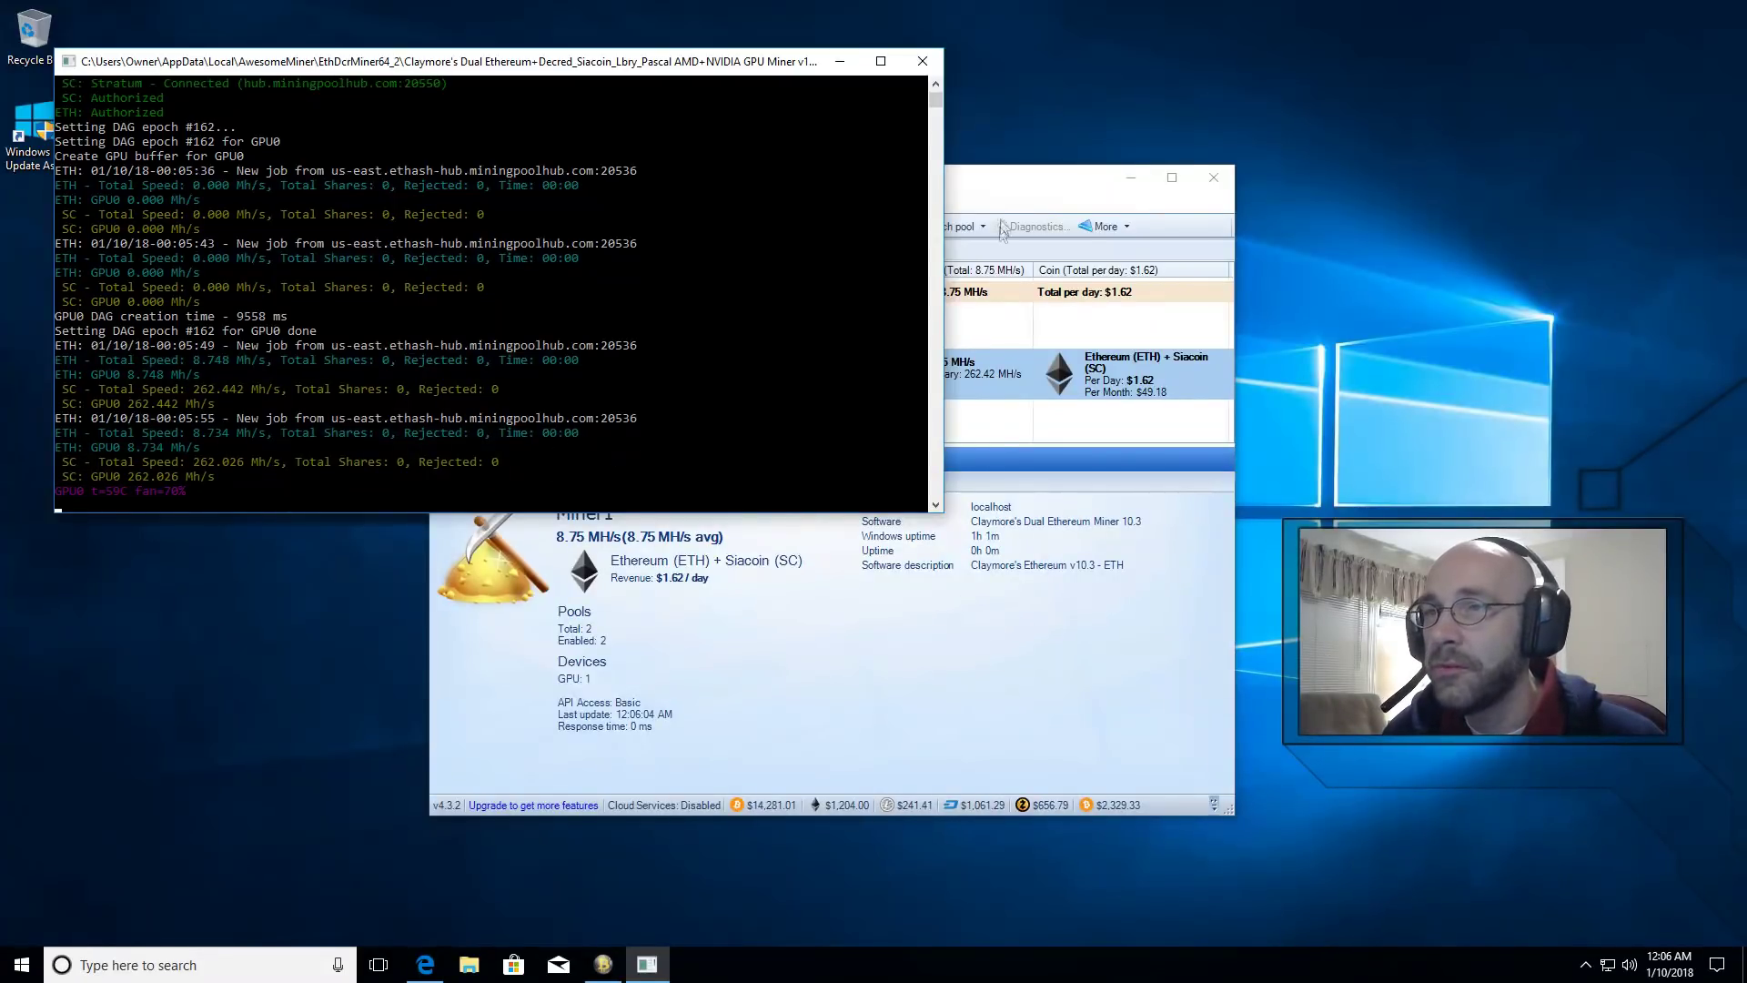
- Stop Miner1 and remove it from the miner list
{"action": "left_click", "coordinate": [1016, 188]}
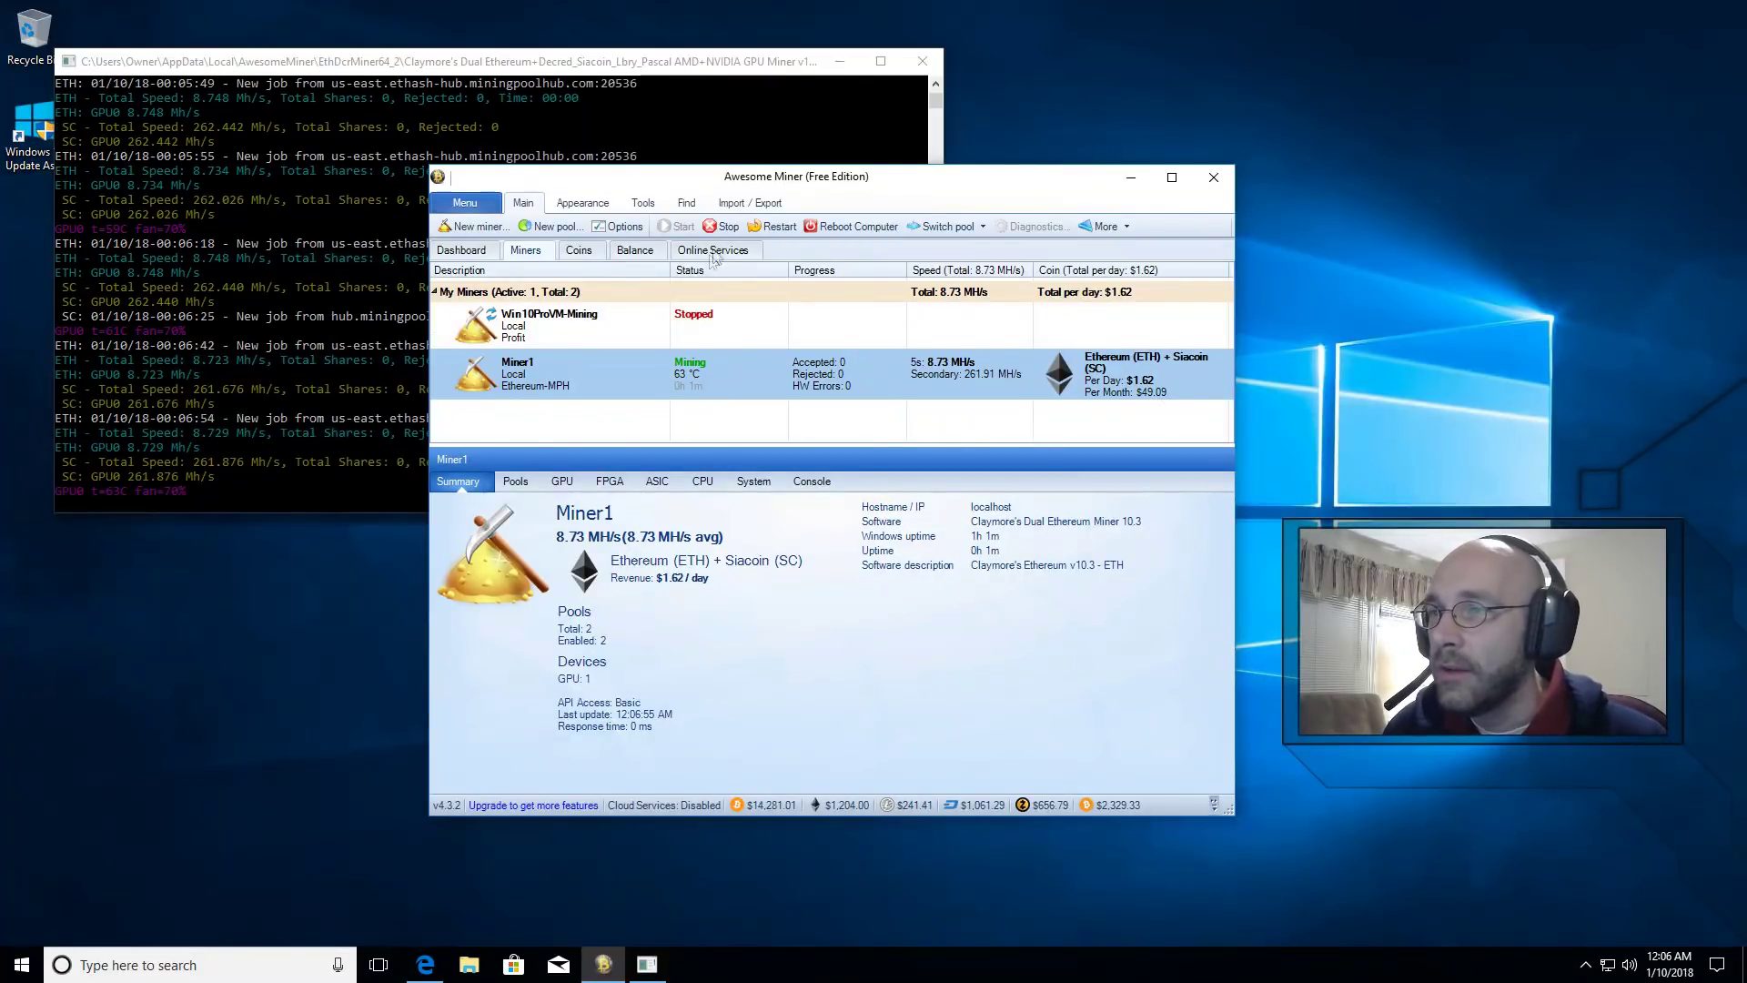
{"action": "left_click", "coordinate": [726, 228]}
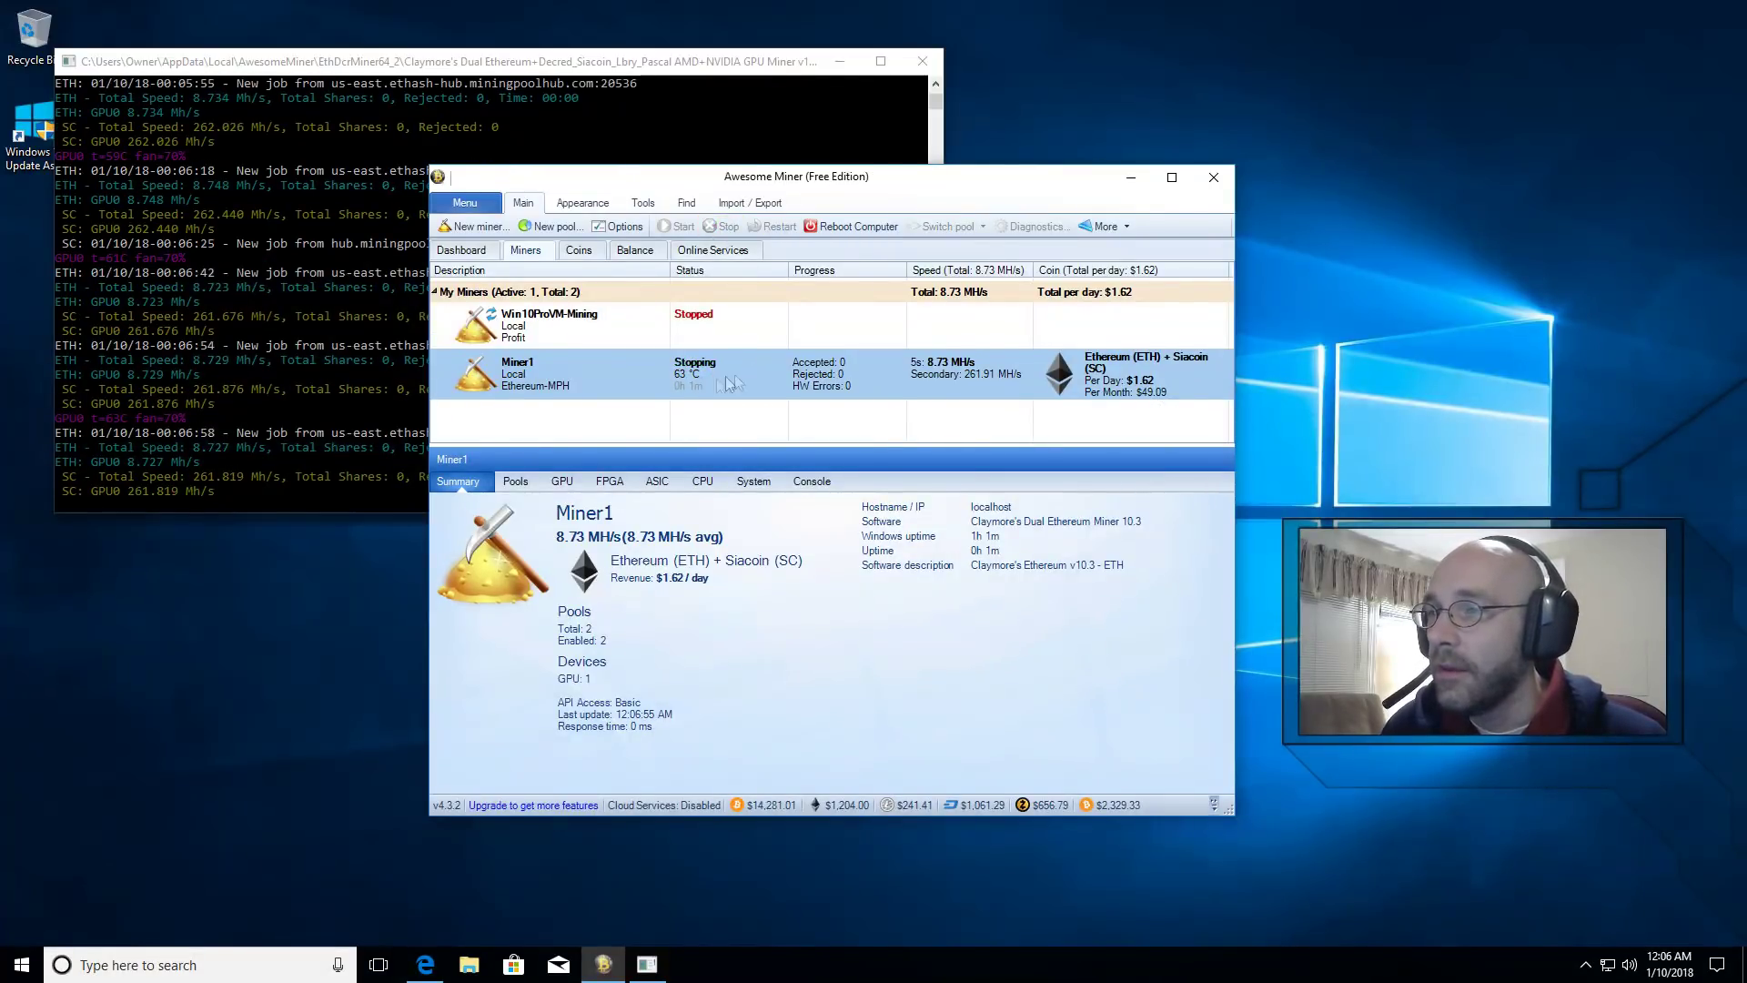
{"action": "right_click", "coordinate": [642, 371]}
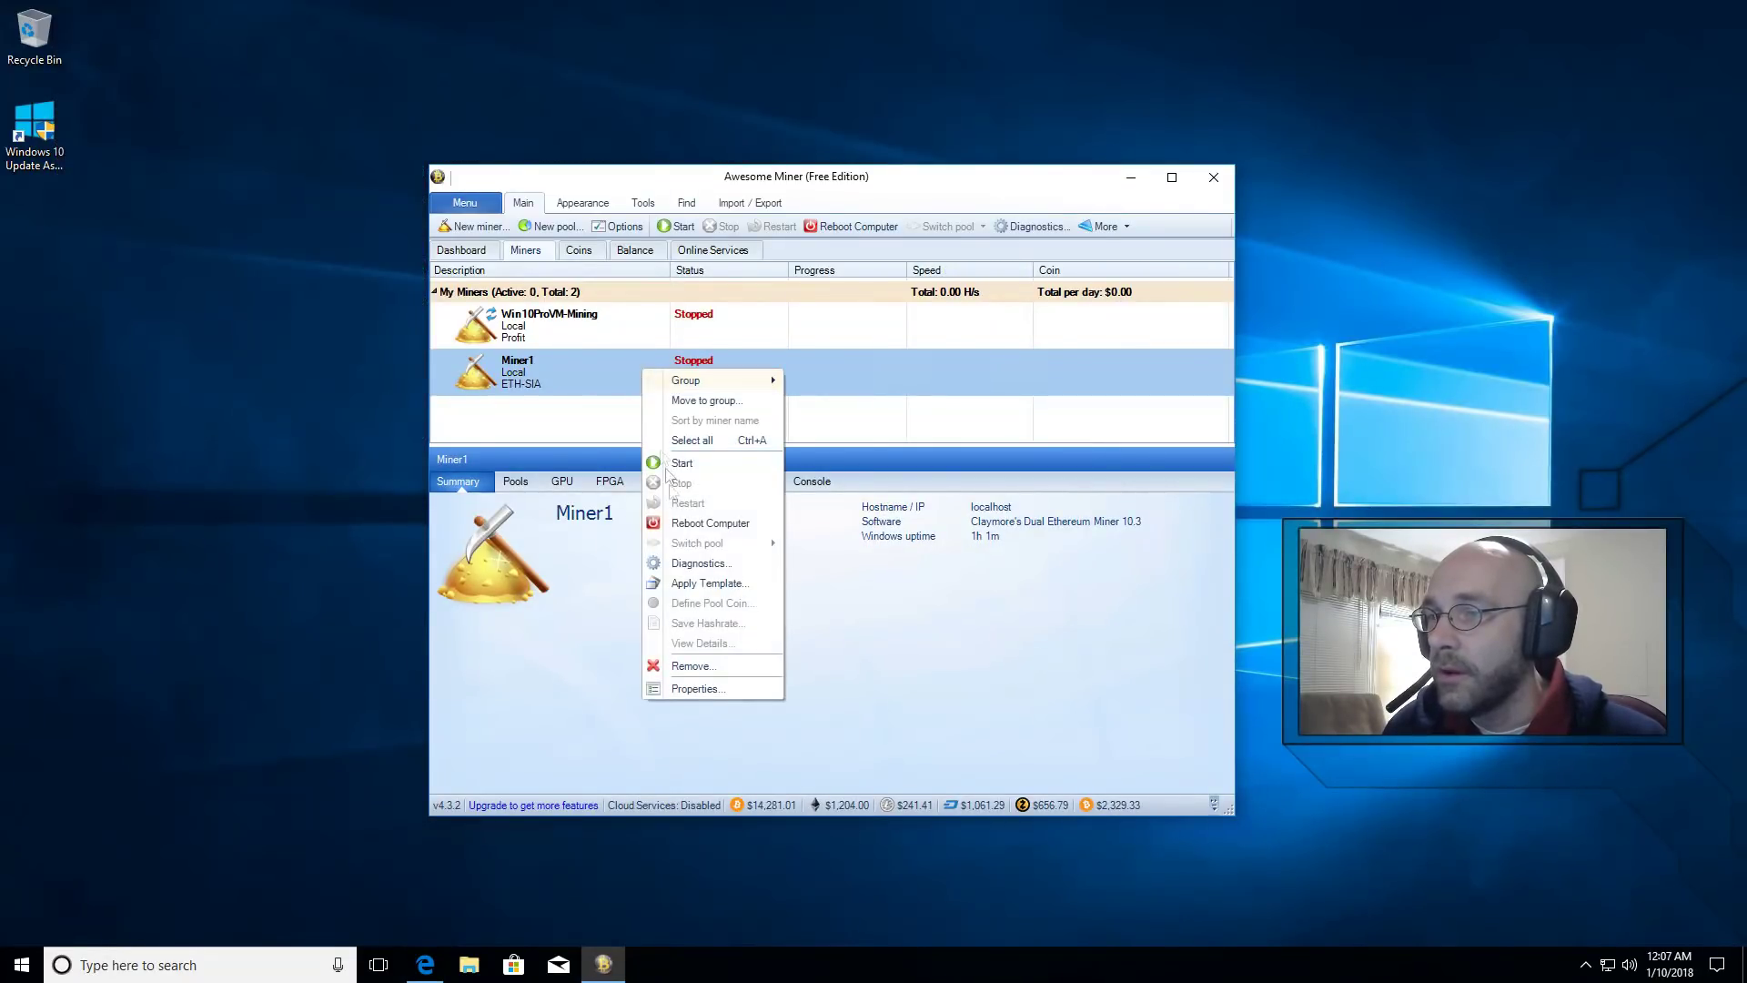
{"action": "left_click", "coordinate": [717, 663]}
{"action": "left_click", "coordinate": [794, 528]}
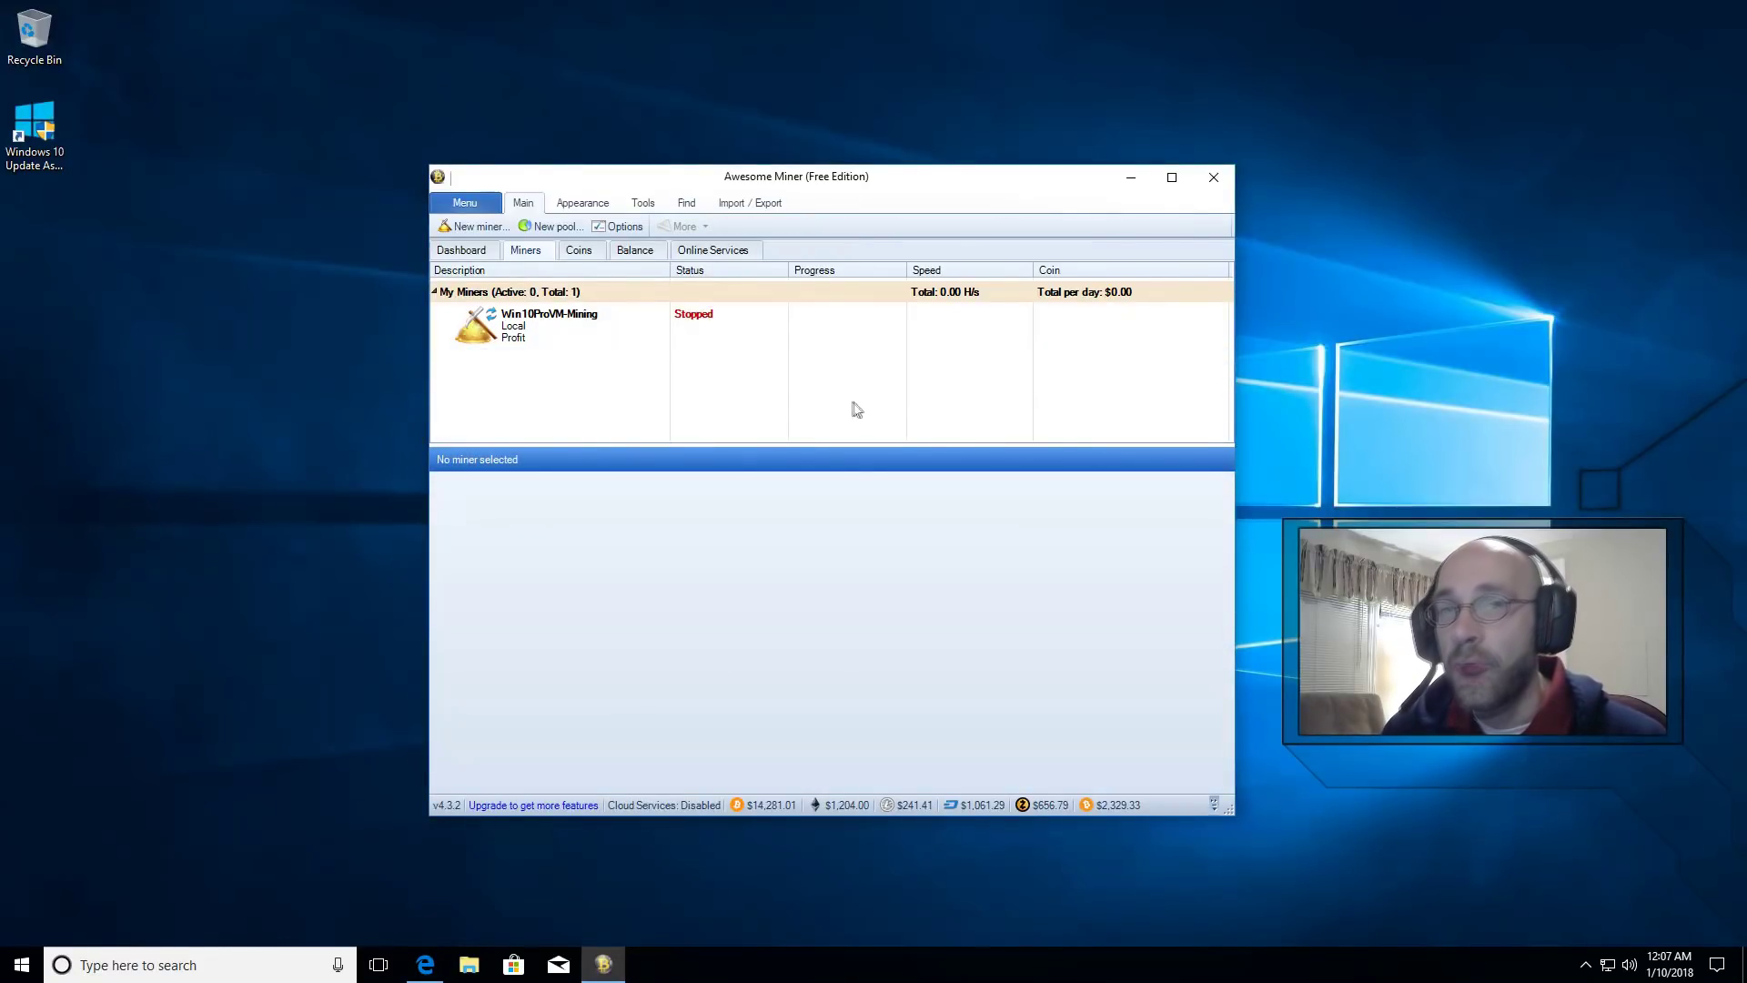
- Add a Managed Profit Miner described as Miner2, using the Local host and the AMD GPU profit switching profile
{"action": "left_click", "coordinate": [483, 229]}
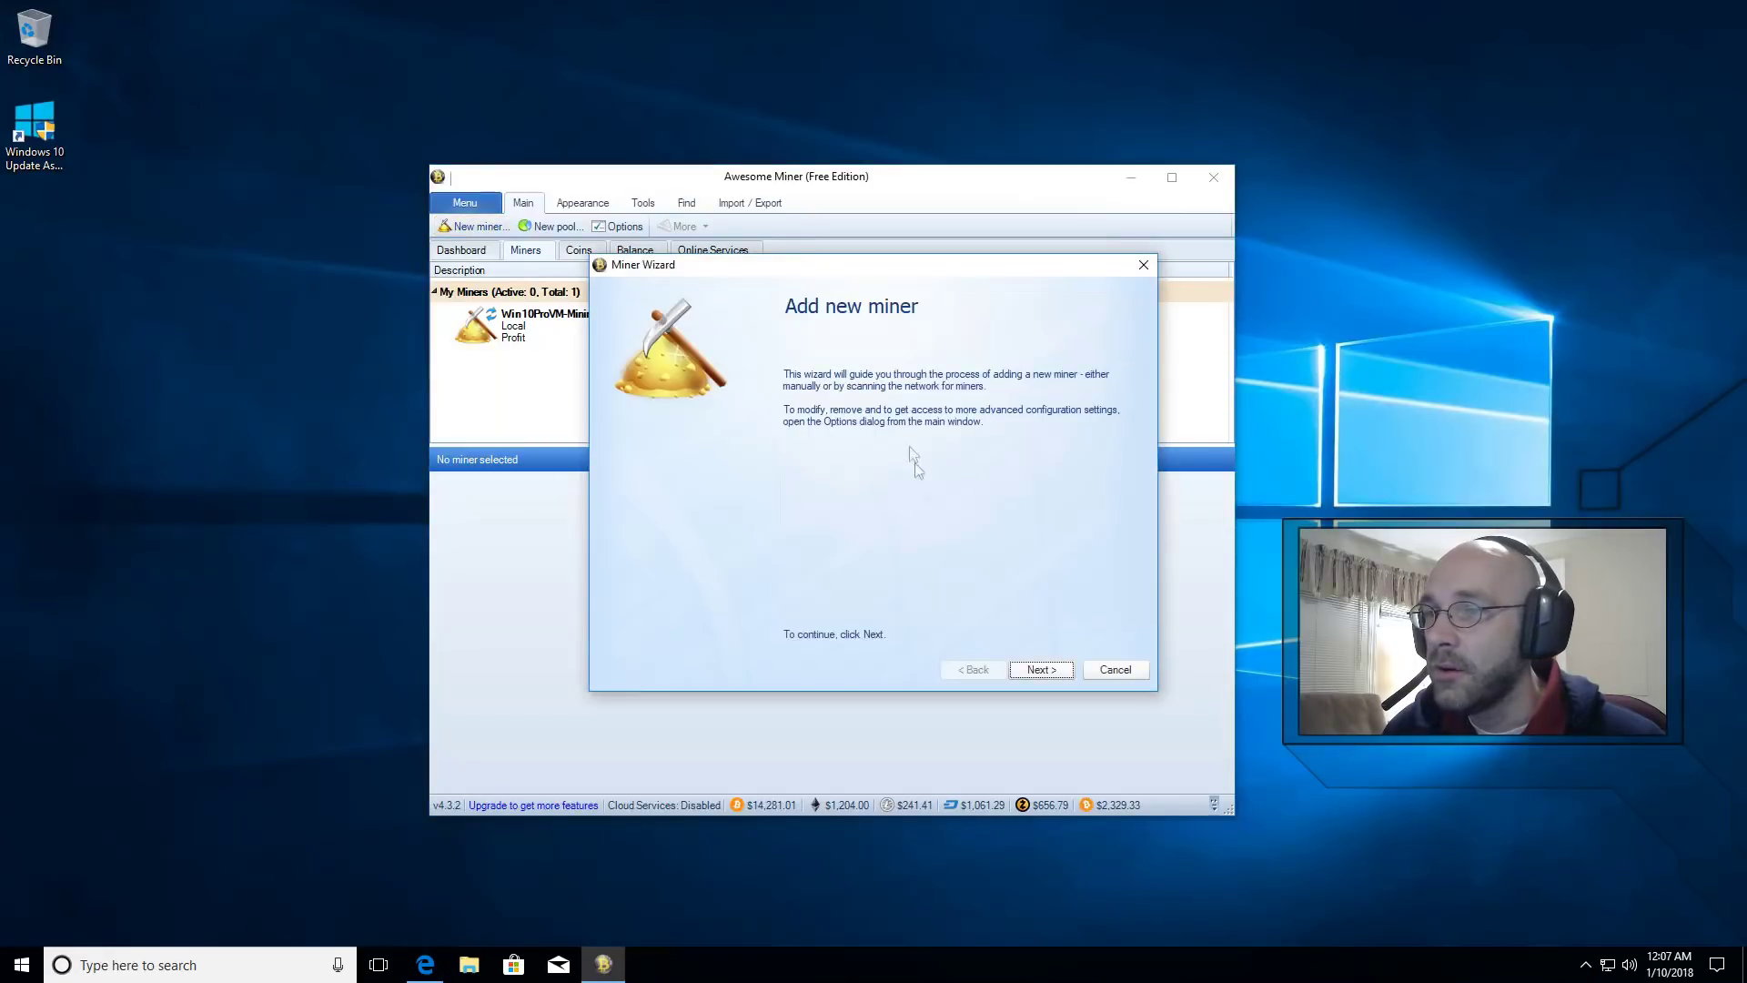
{"action": "left_click", "coordinate": [1042, 669]}
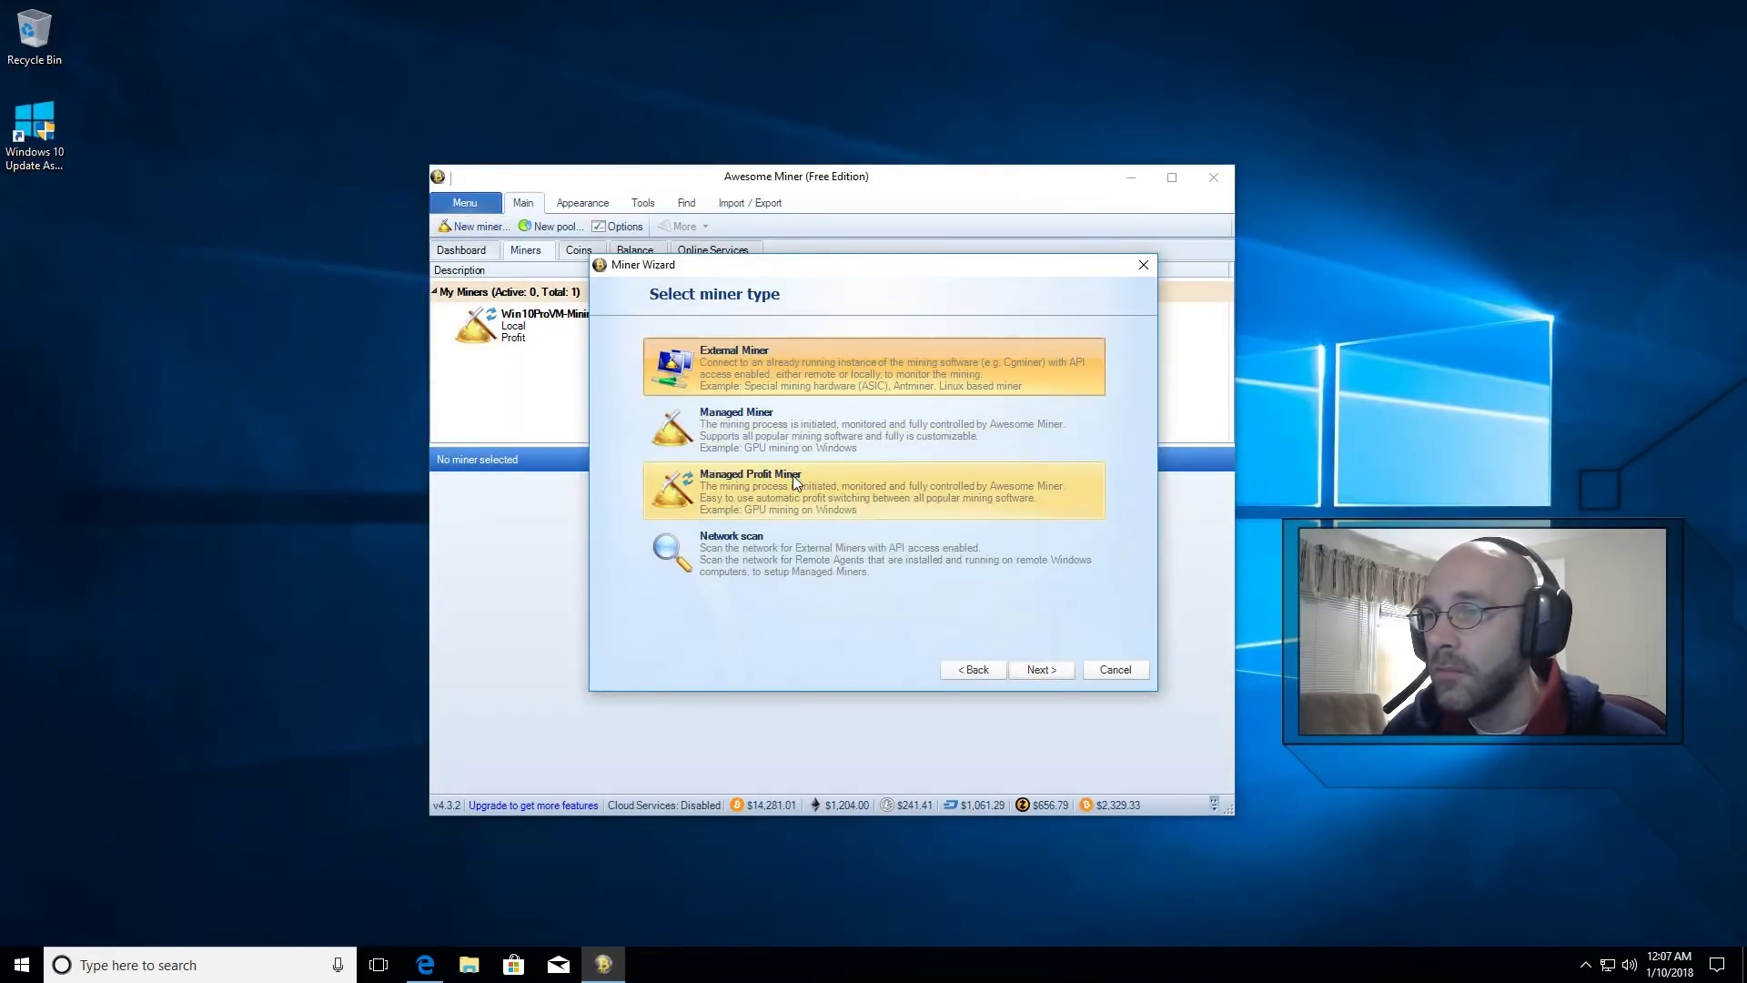
{"action": "left_click", "coordinate": [755, 482]}
{"action": "left_click", "coordinate": [1039, 669]}
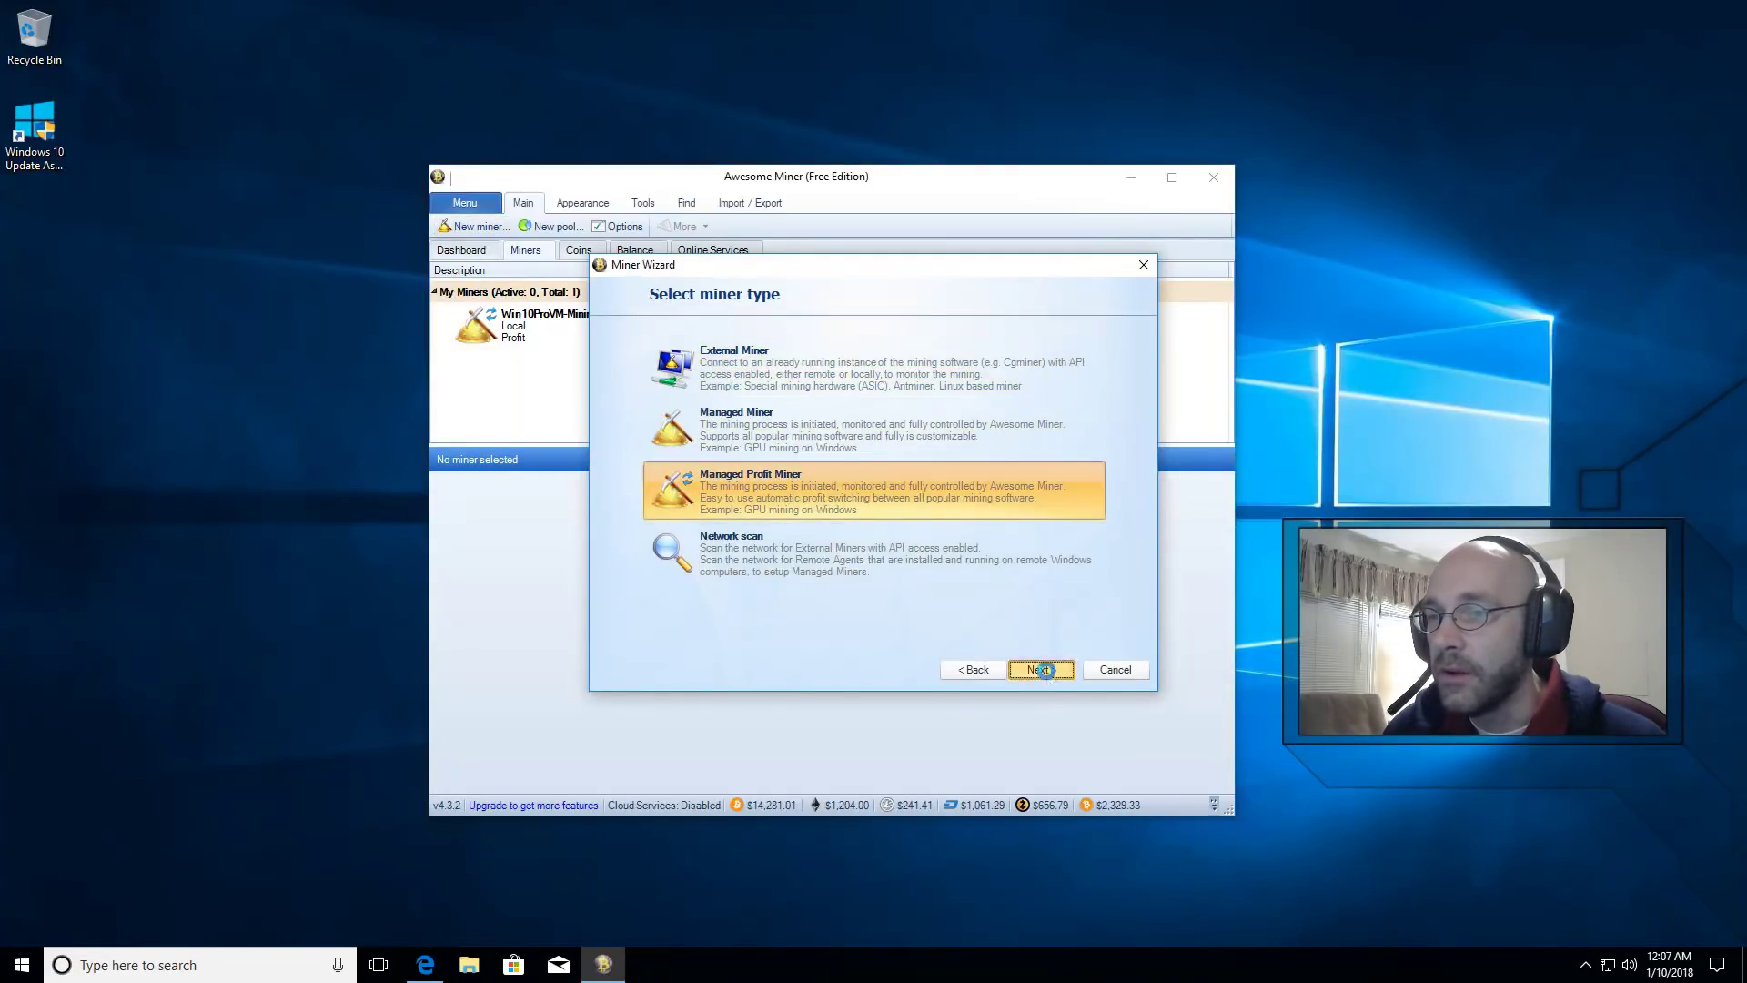
{"action": "type", "text": "Miner2"}
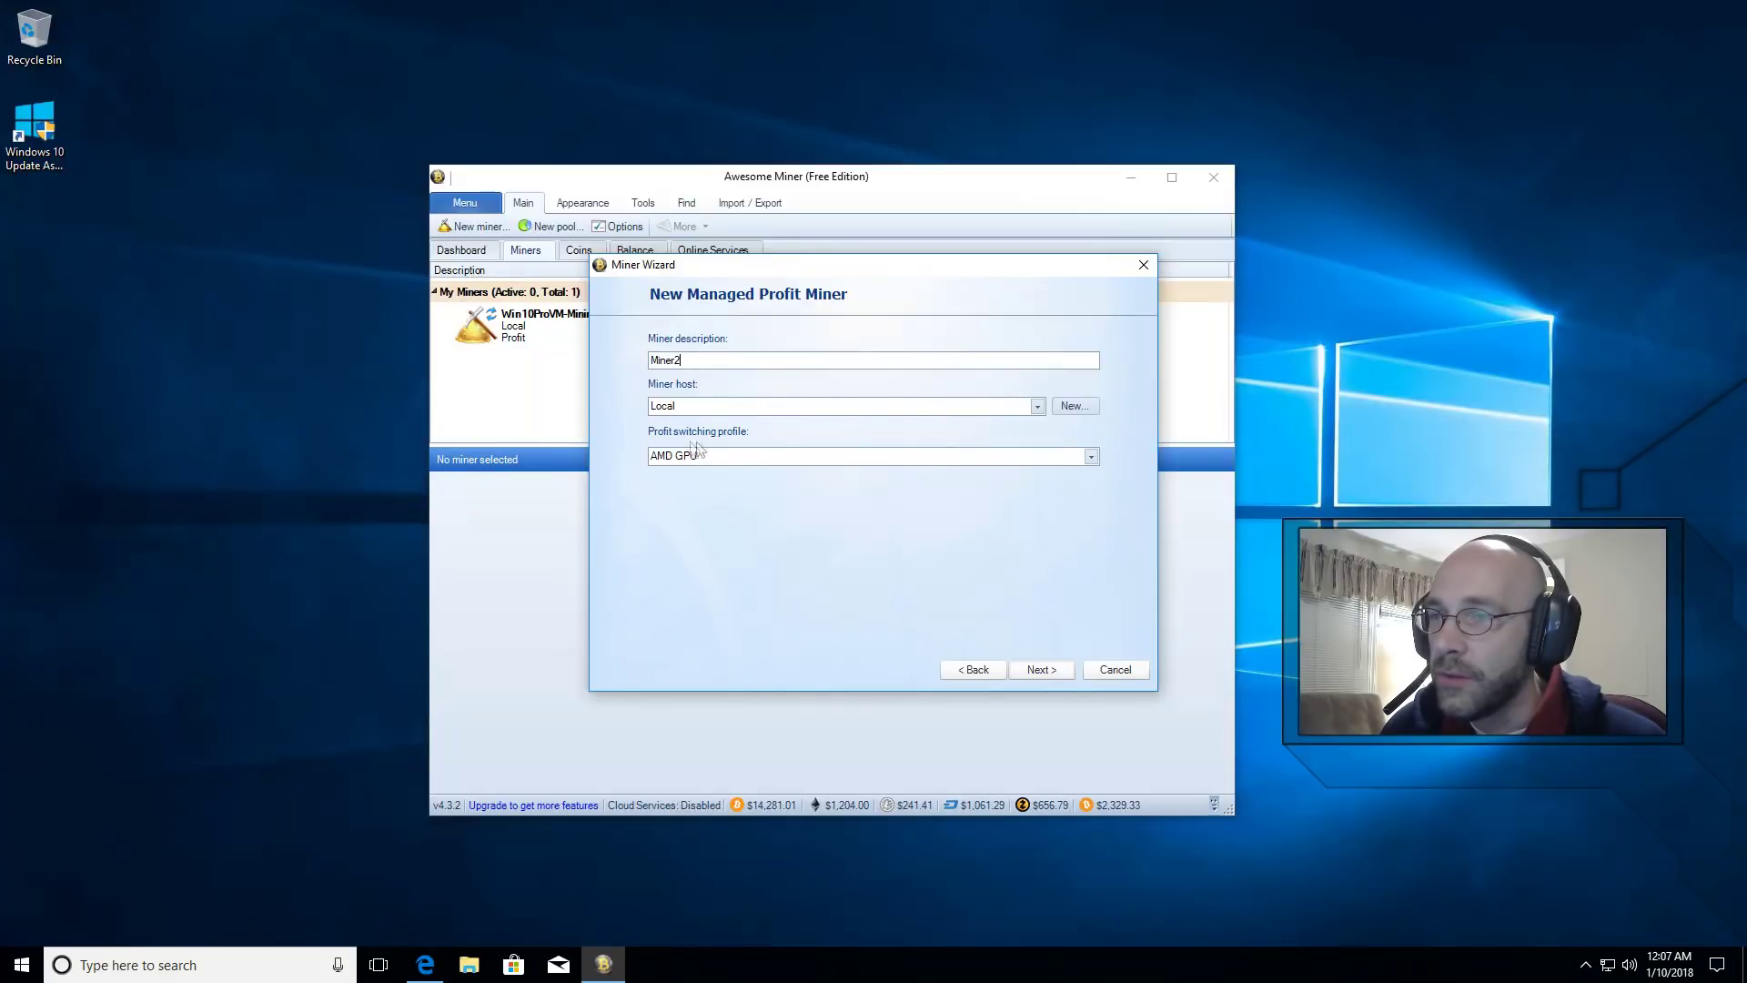
{"action": "left_click", "coordinate": [1093, 456]}
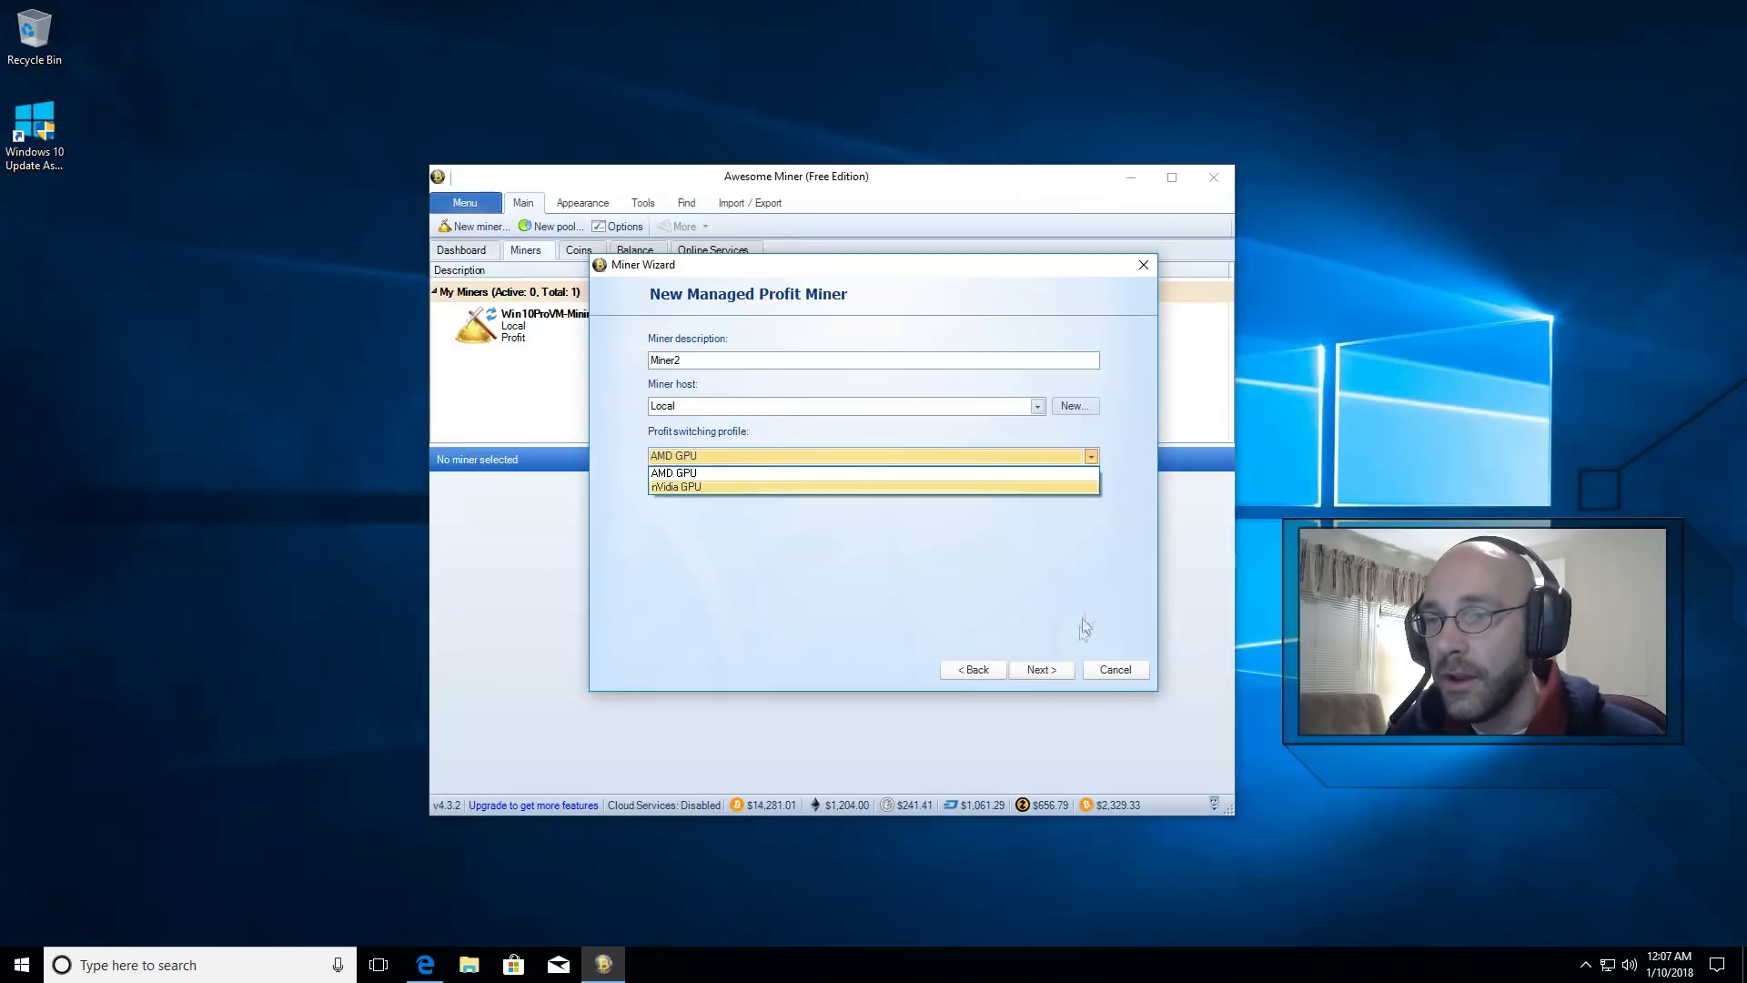
{"action": "key", "text": "Escape"}
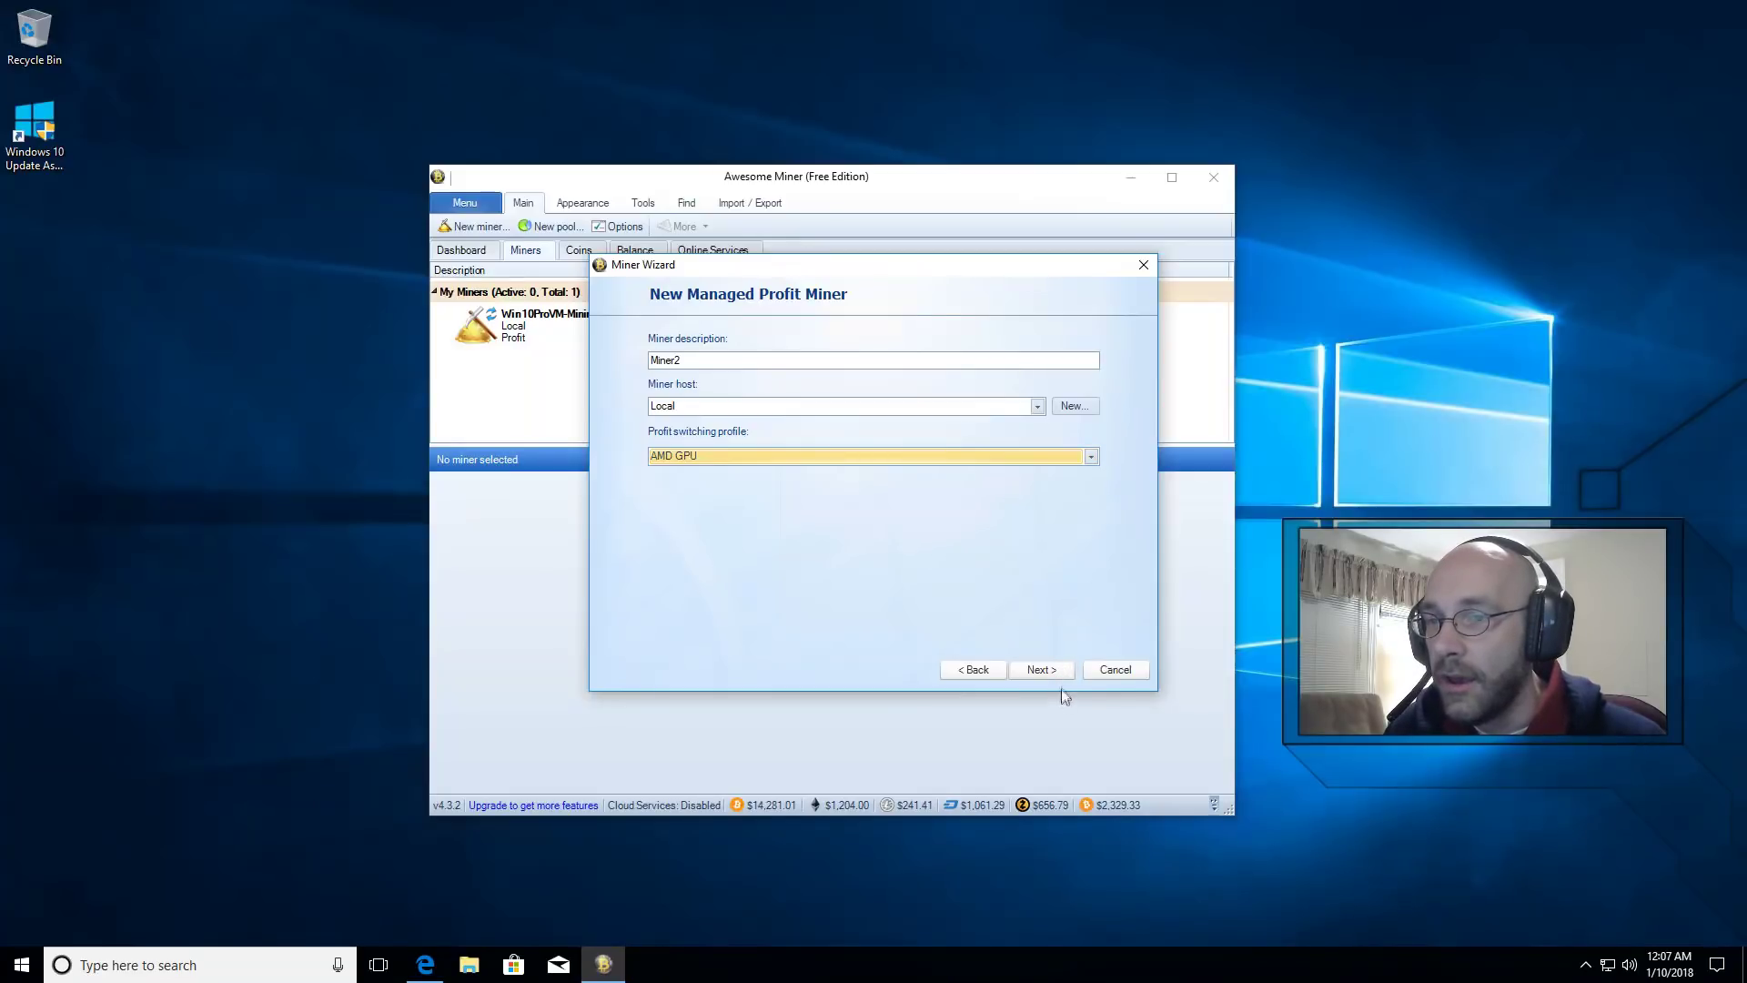
{"action": "left_click", "coordinate": [1042, 669]}
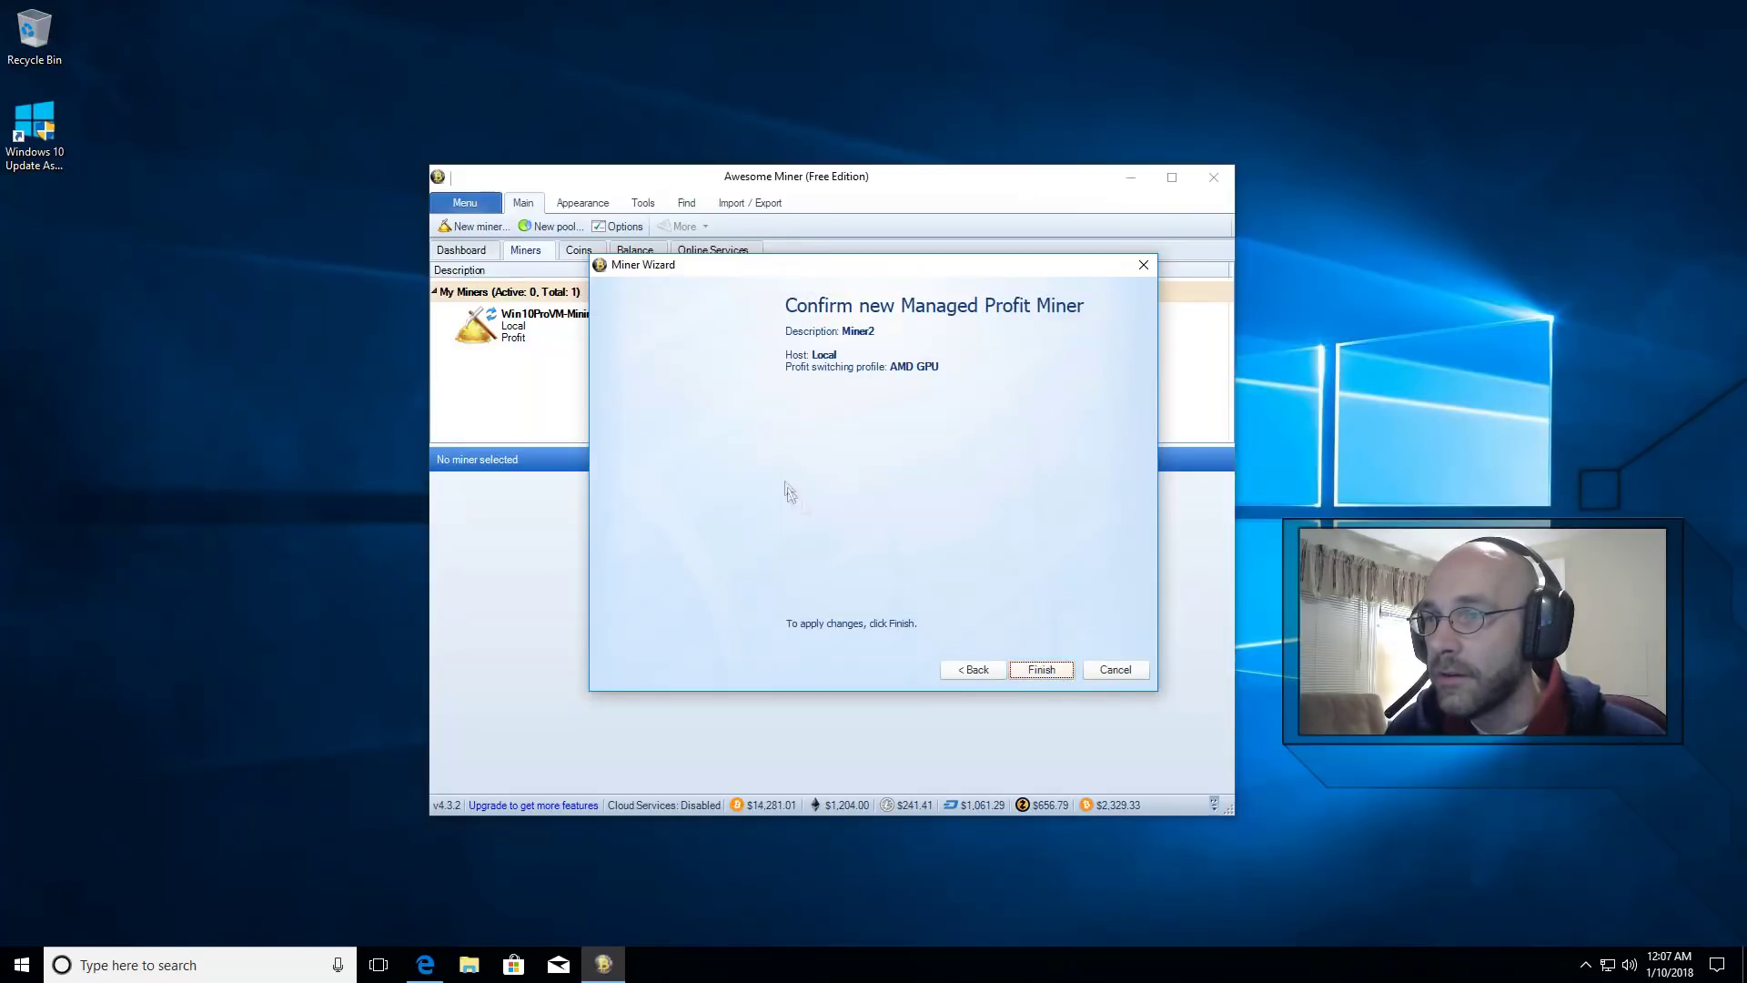
{"action": "left_click", "coordinate": [1048, 670]}
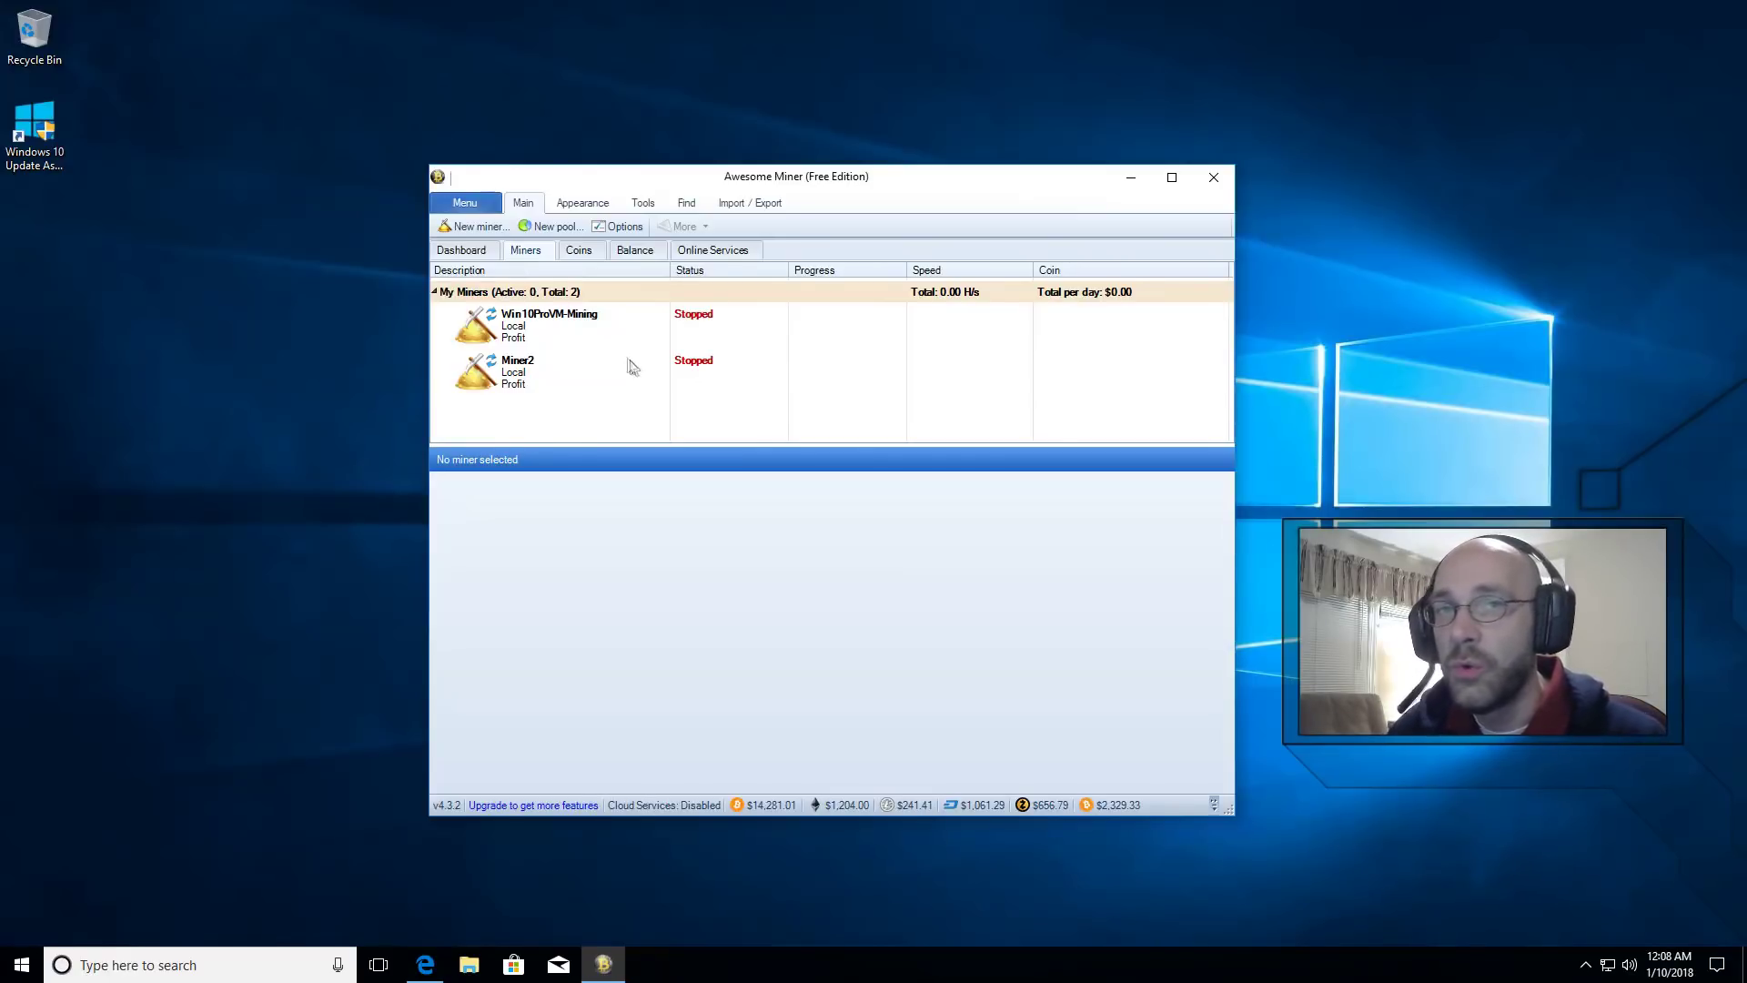
- Start a new pool and describe it as Ethereum-SIA-MPH
{"action": "left_click", "coordinate": [552, 226]}
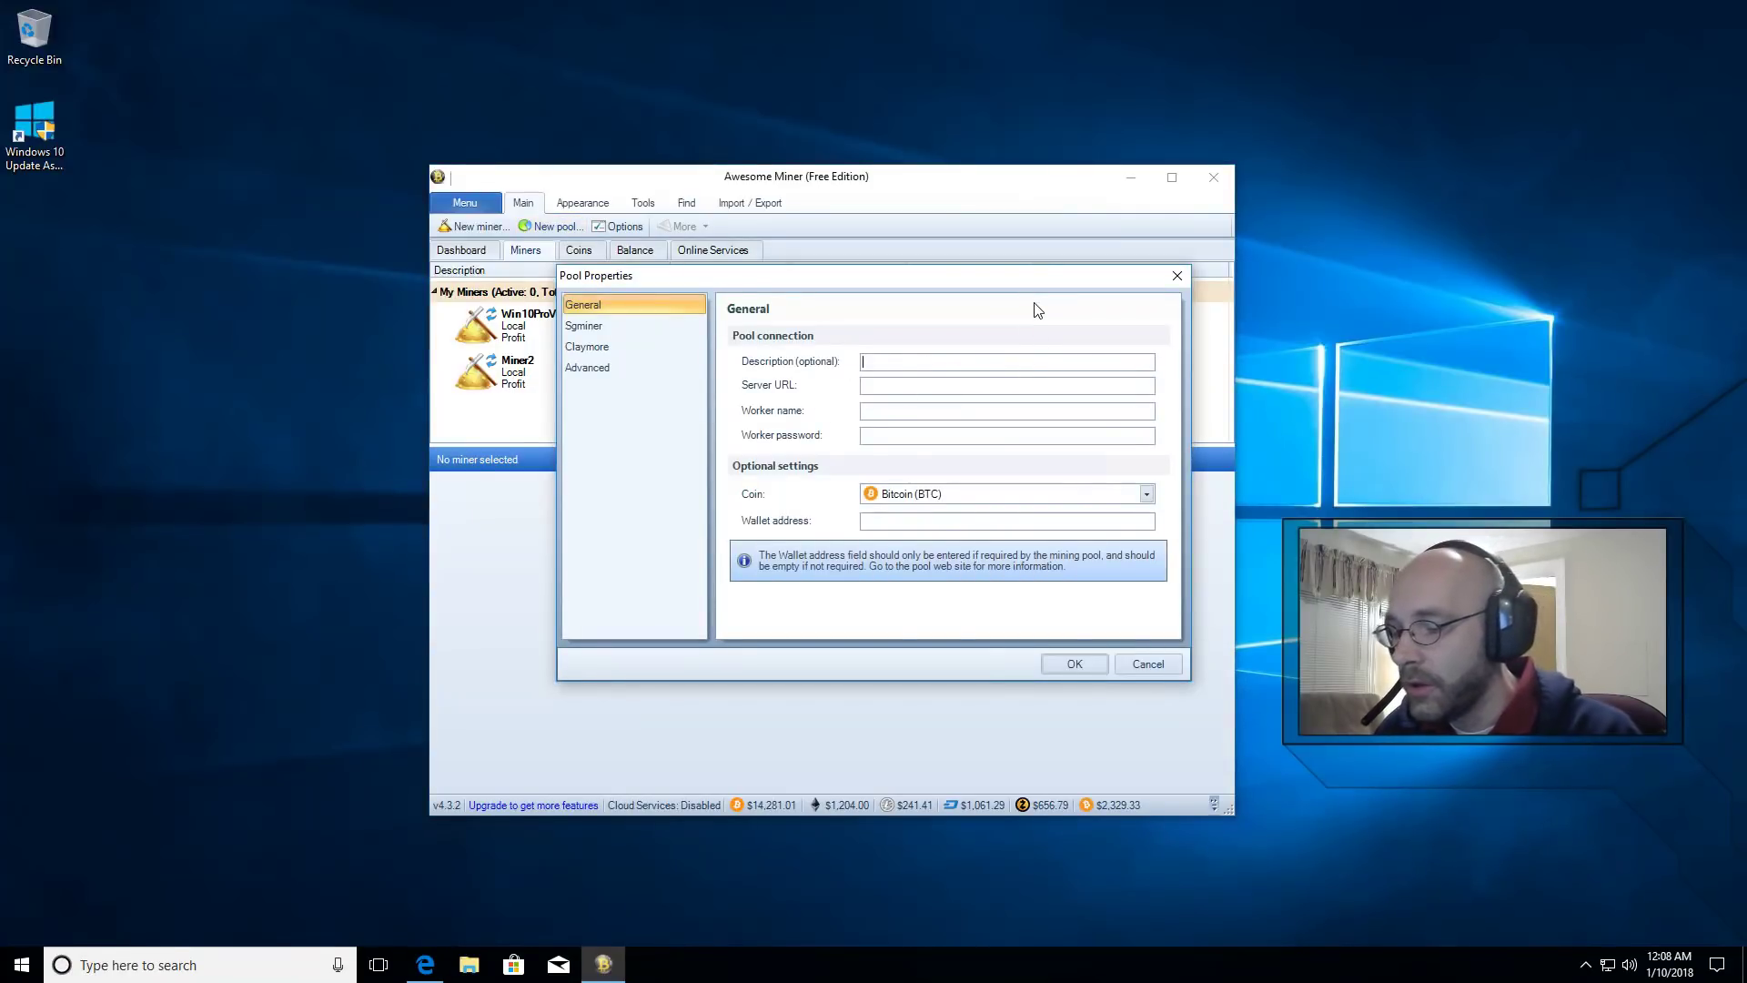
{"action": "type", "text": "Ethereum-SI"}
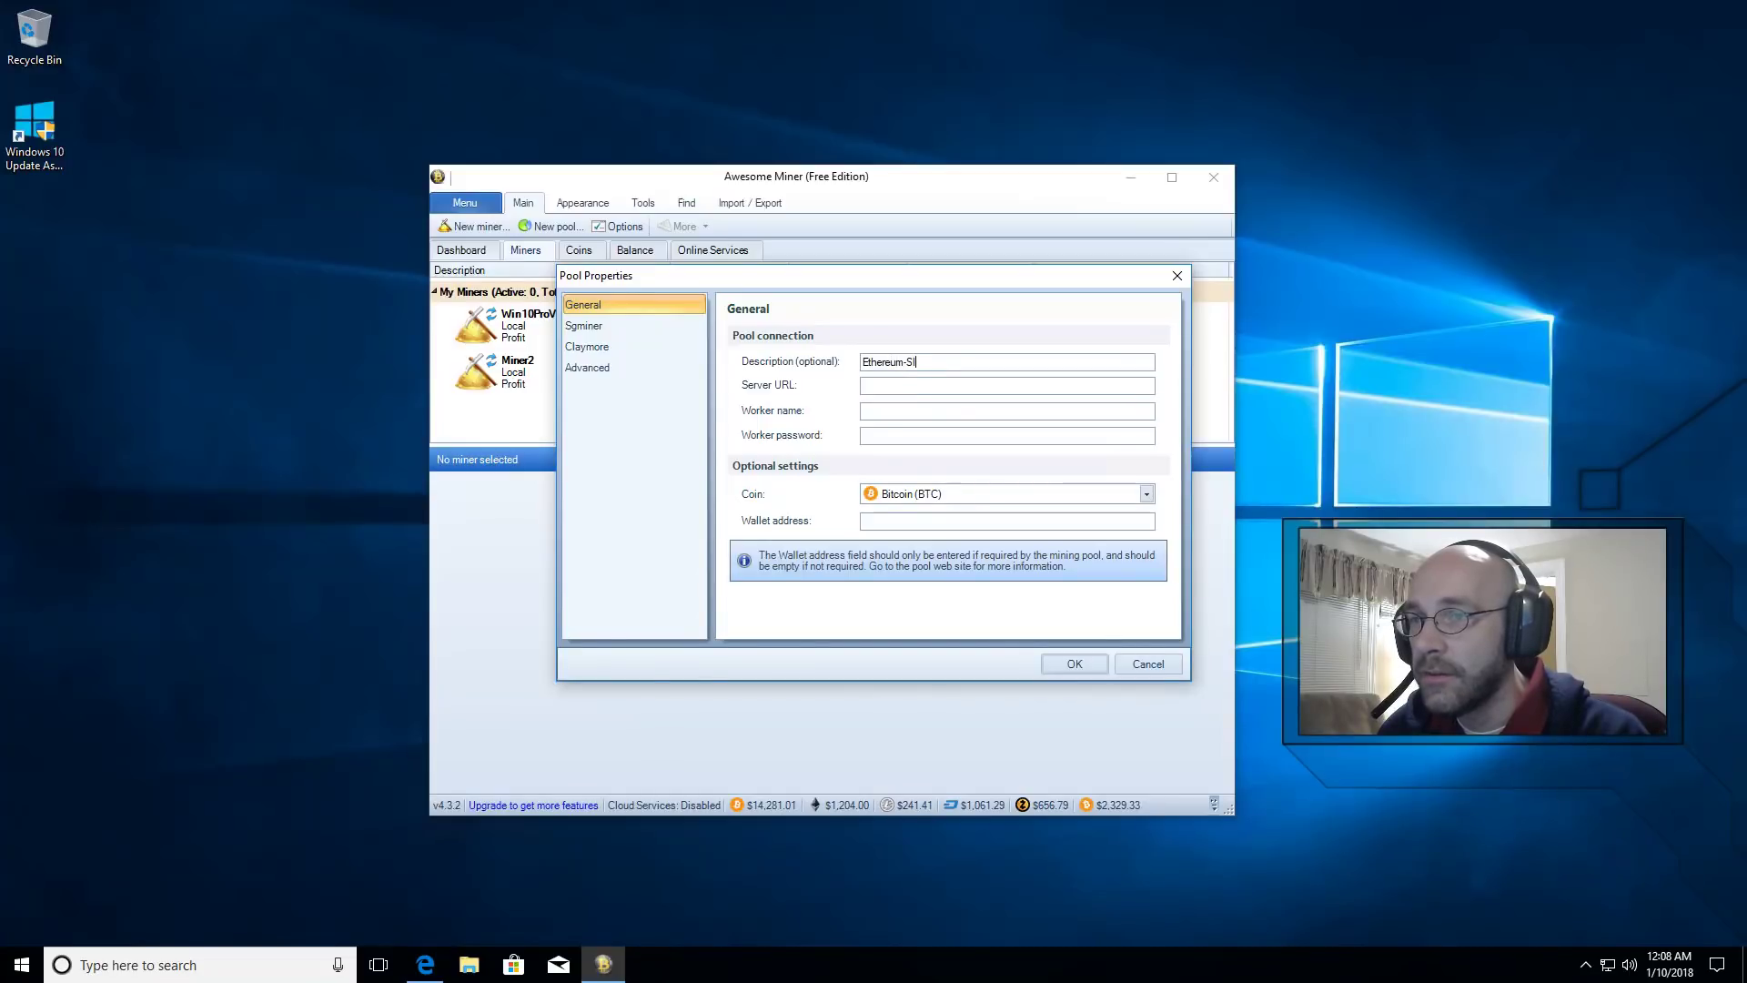
{"action": "type", "text": "A-MPH"}
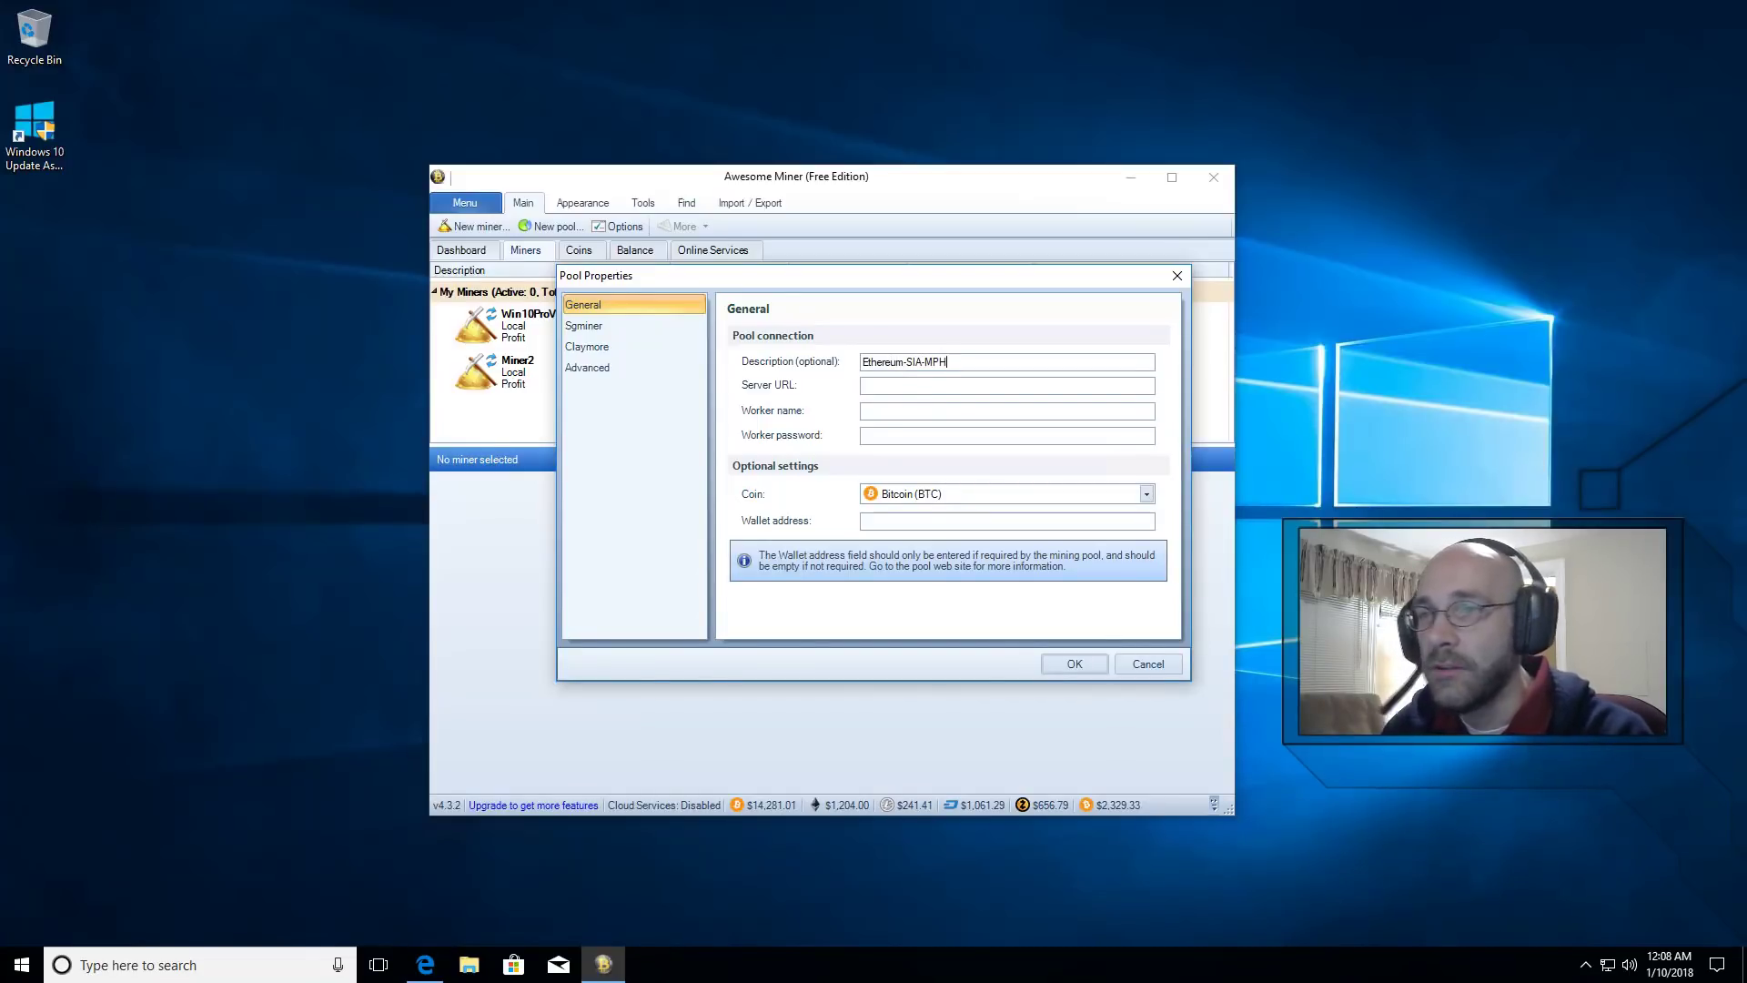
- Copy the Claymore server address us-east.ethash-hub.miningpoolhub.com:20535 from Mining Pool Hub's Ethereum page in the browser
{"action": "left_click", "coordinate": [869, 385]}
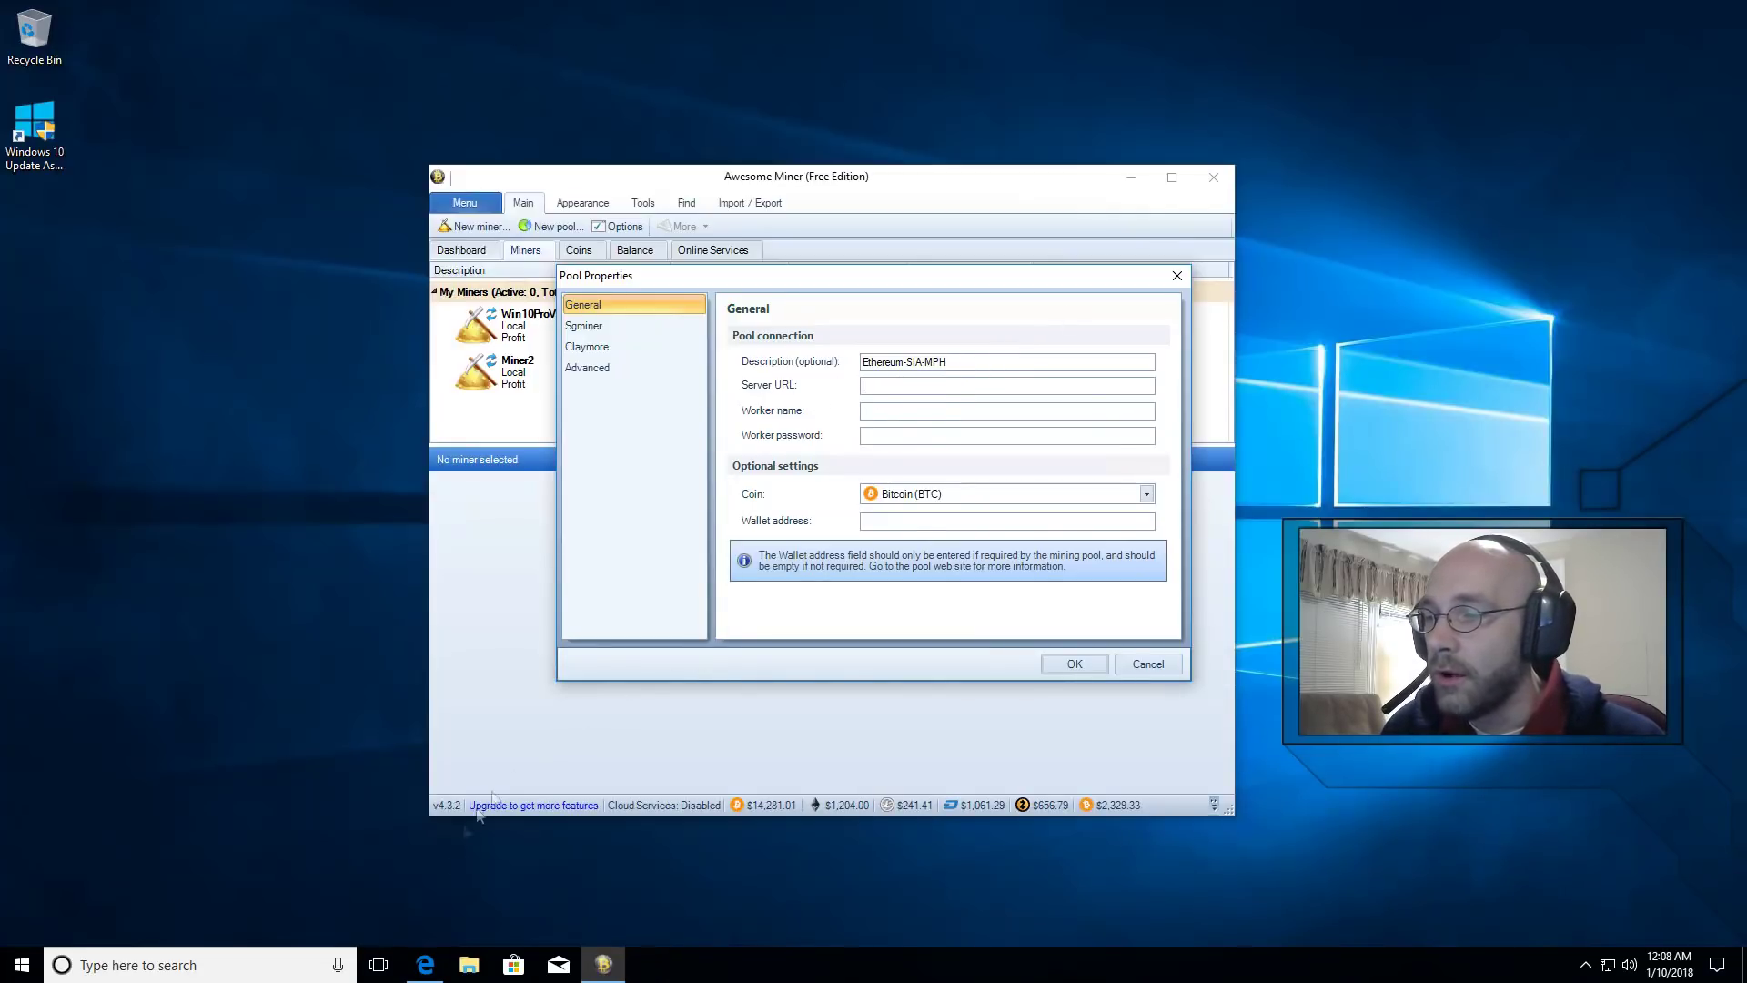
{"action": "left_click", "coordinate": [425, 965]}
{"action": "left_click", "coordinate": [204, 174]}
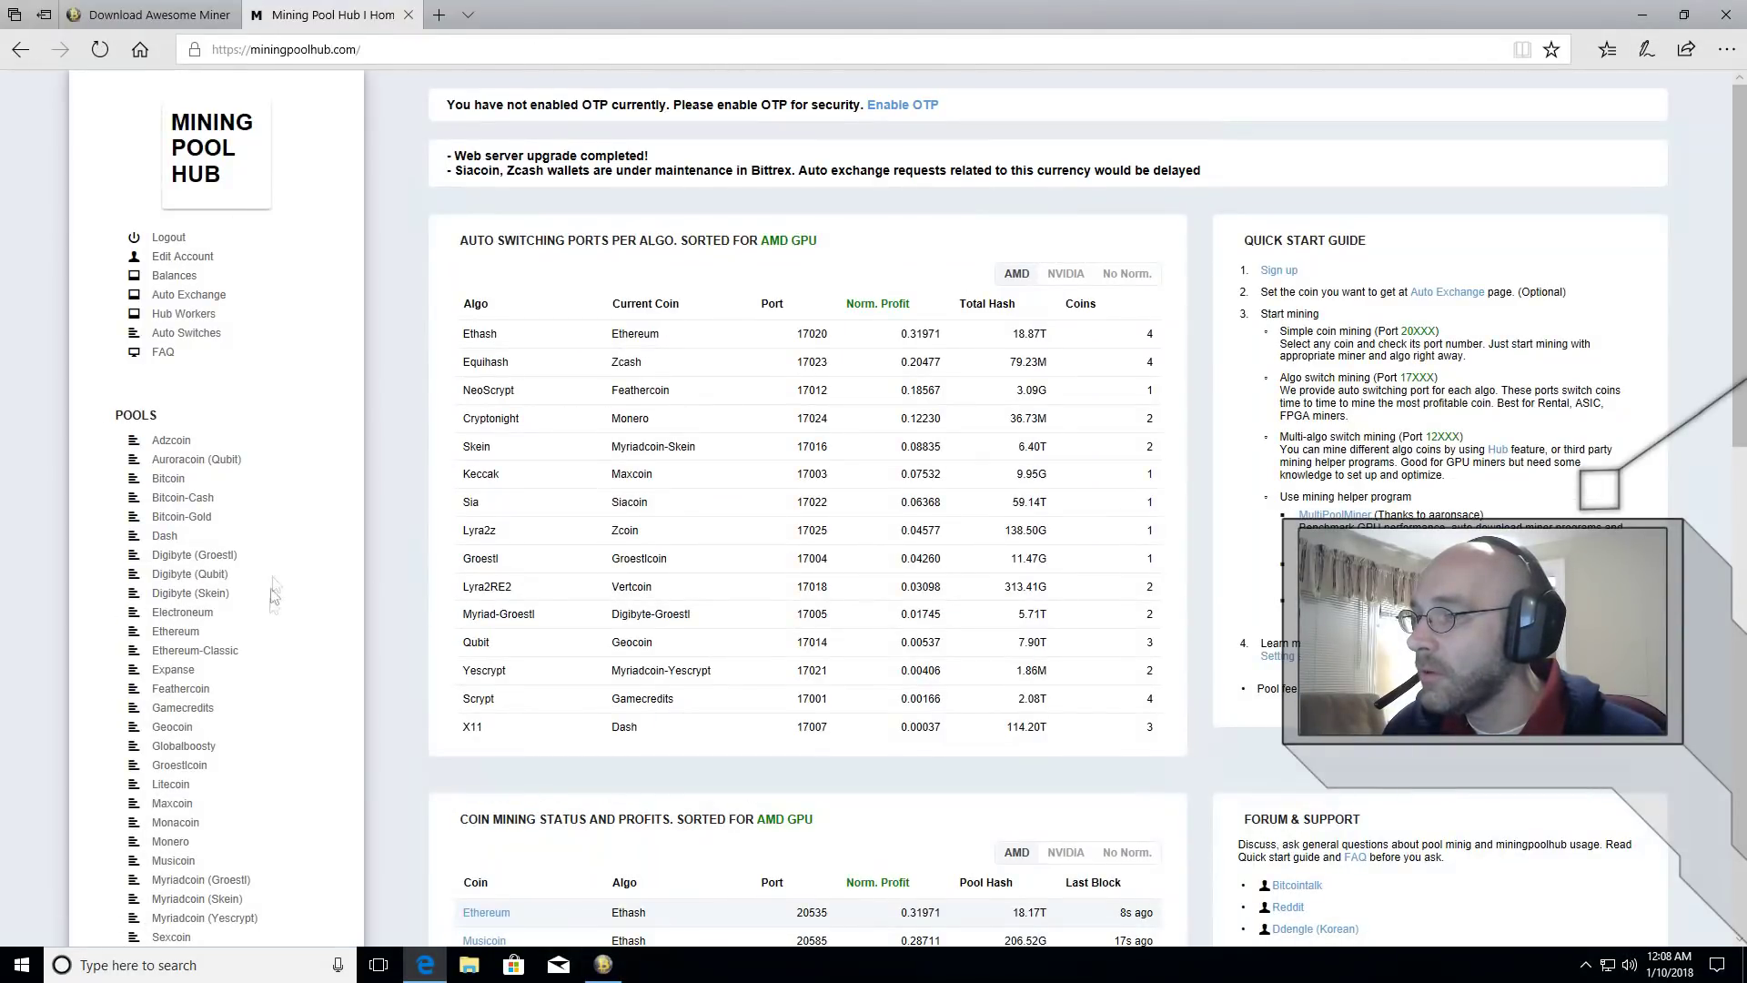
{"action": "left_click", "coordinate": [189, 632]}
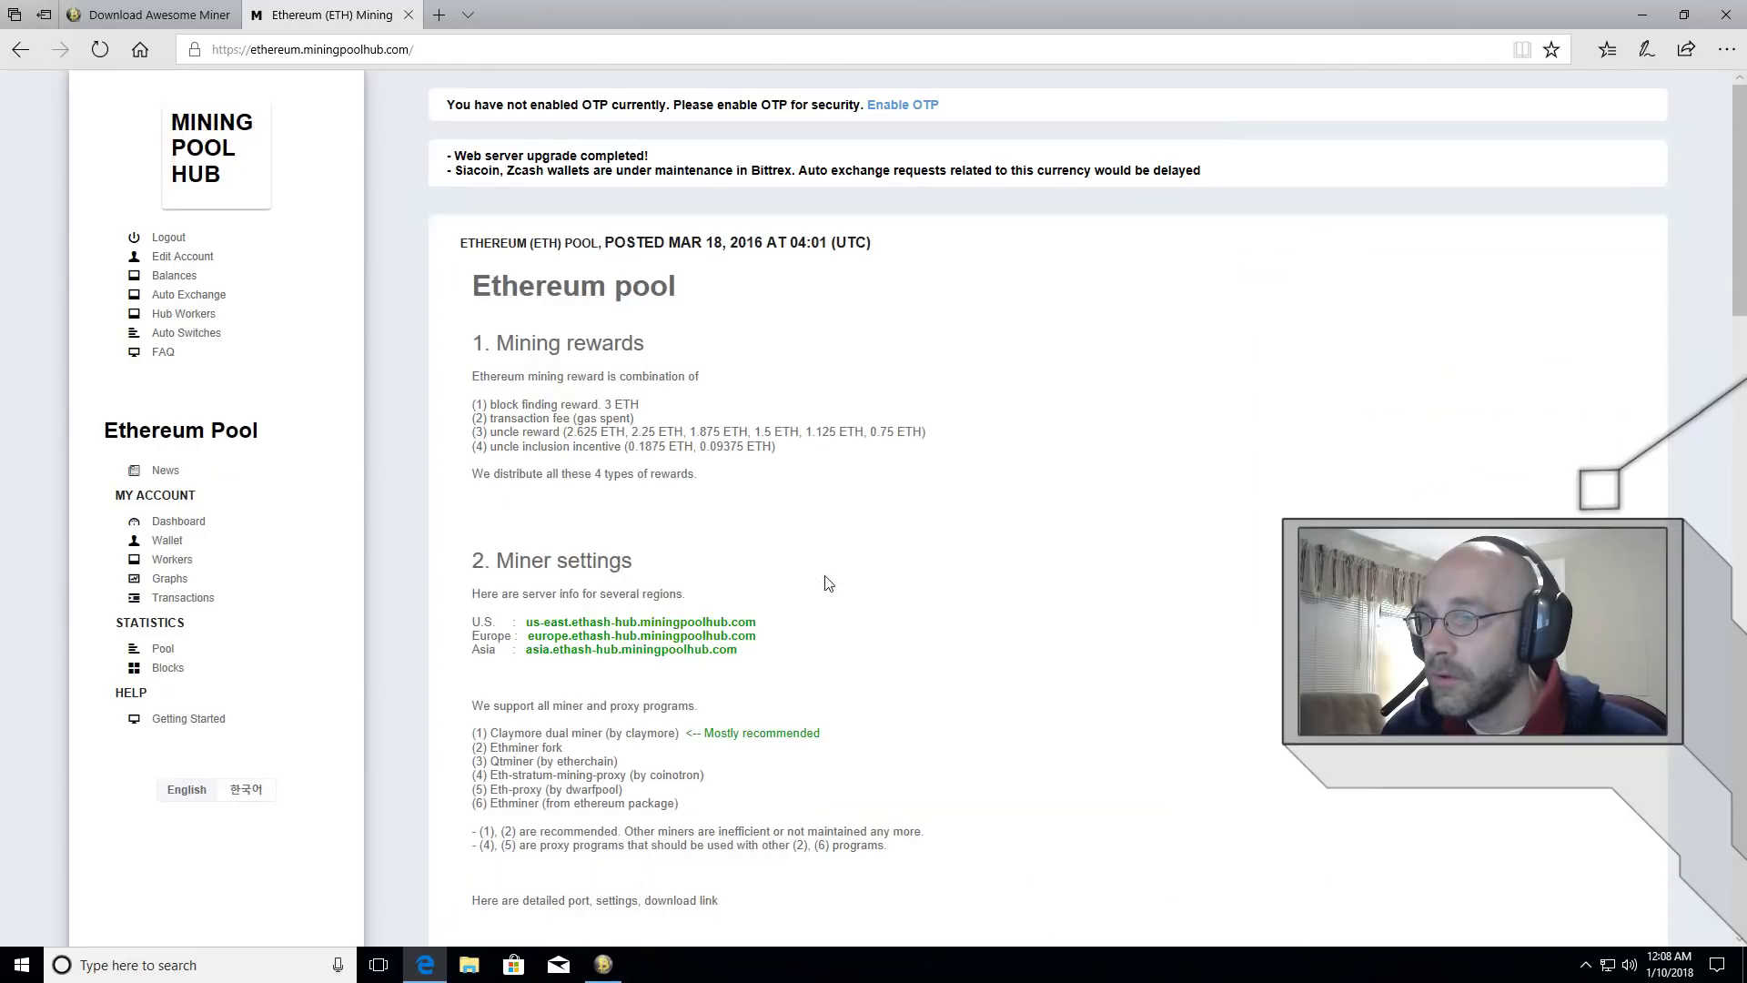
{"action": "scroll", "coordinate": [582, 555], "scroll_direction": "down", "scroll_amount": 6}
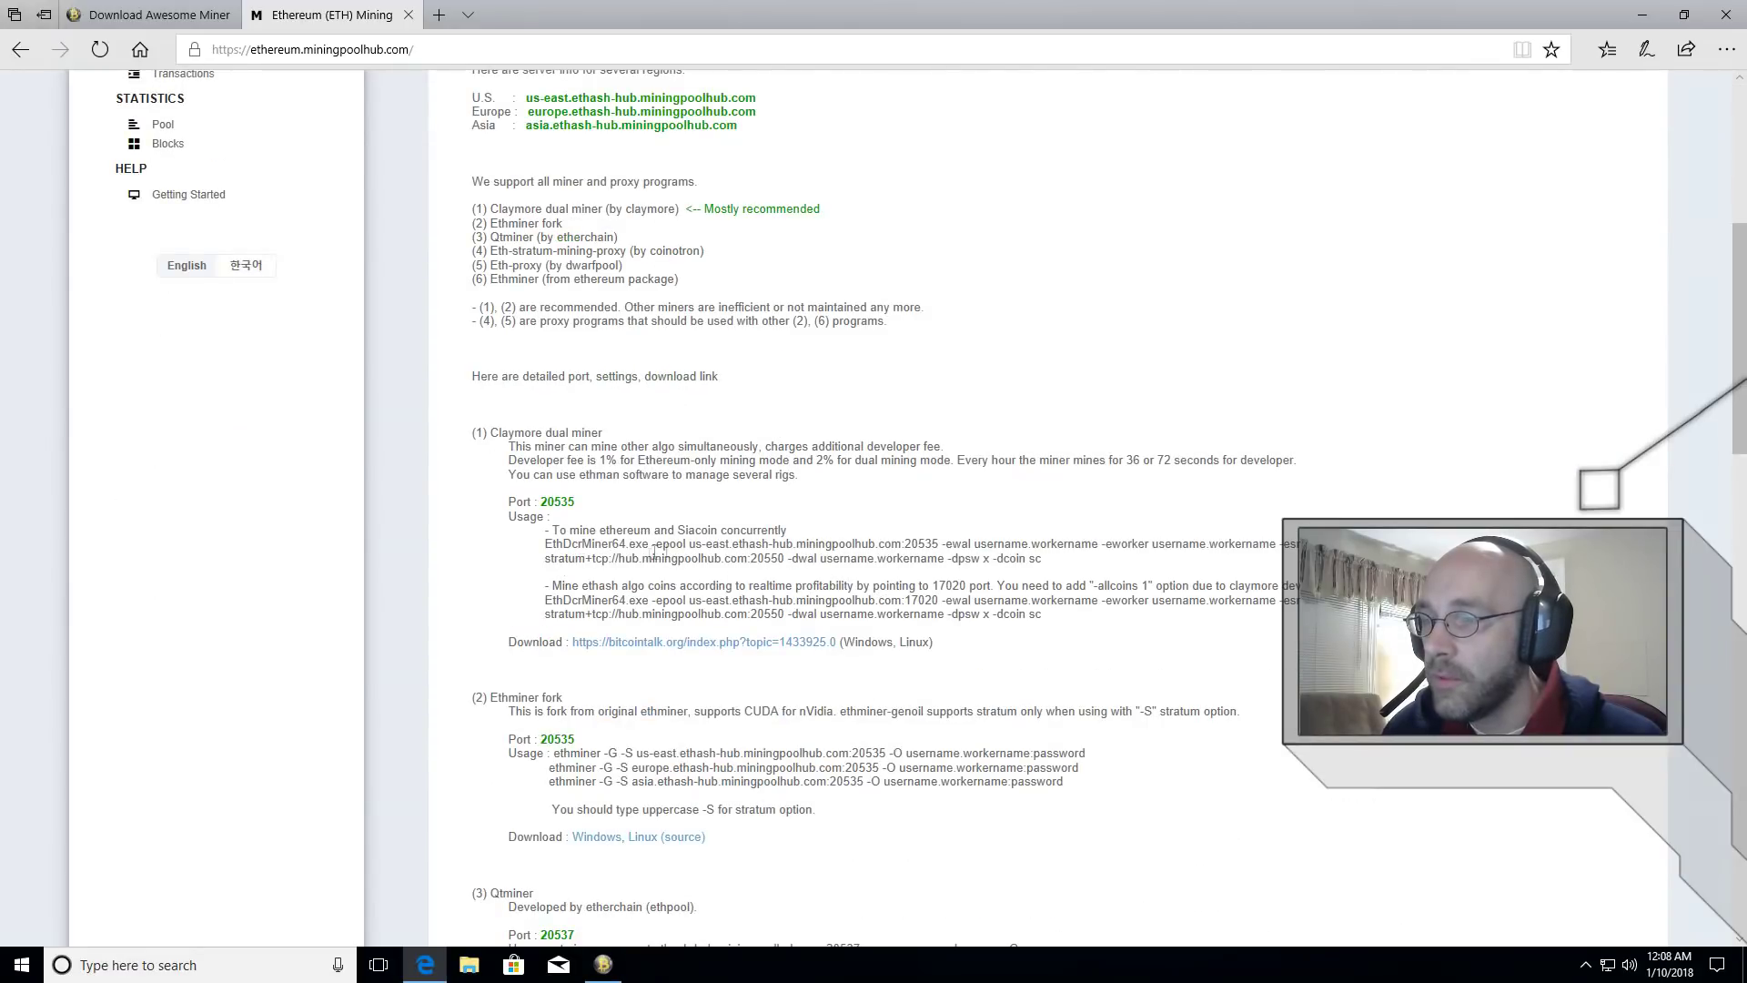
{"action": "left_click_drag", "start_coordinate": [690, 547], "coordinate": [940, 546]}
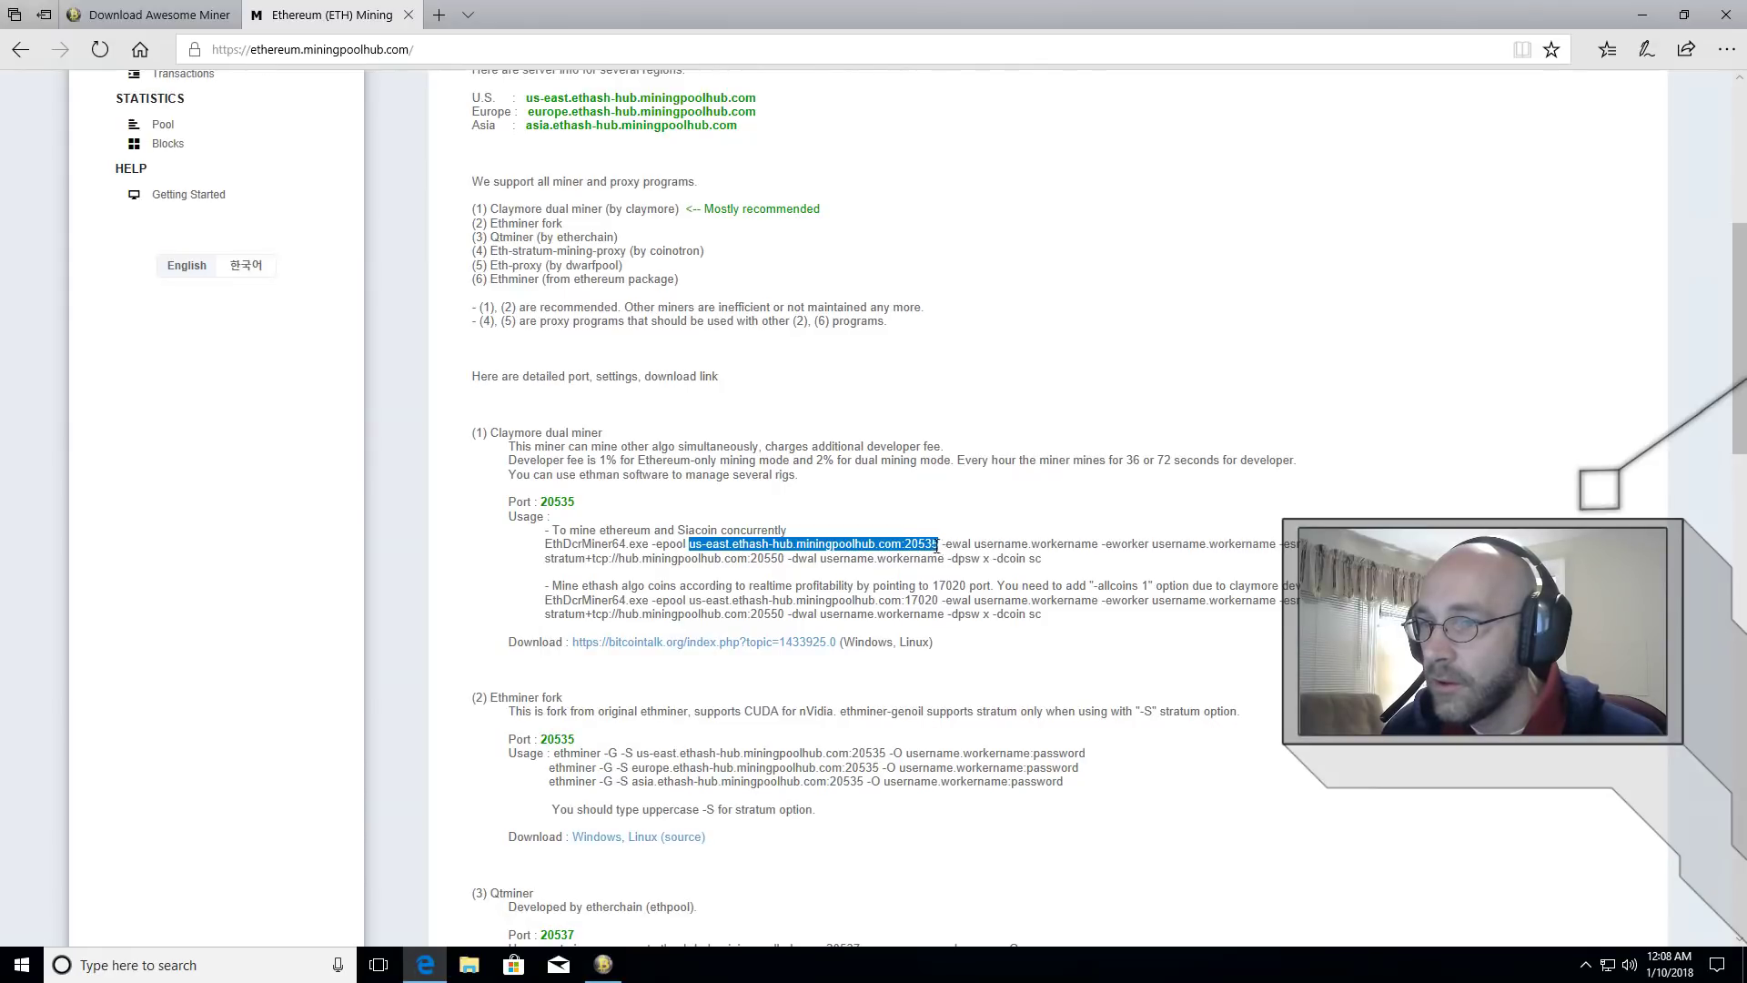
{"action": "right_click", "coordinate": [938, 547]}
{"action": "left_click", "coordinate": [960, 662]}
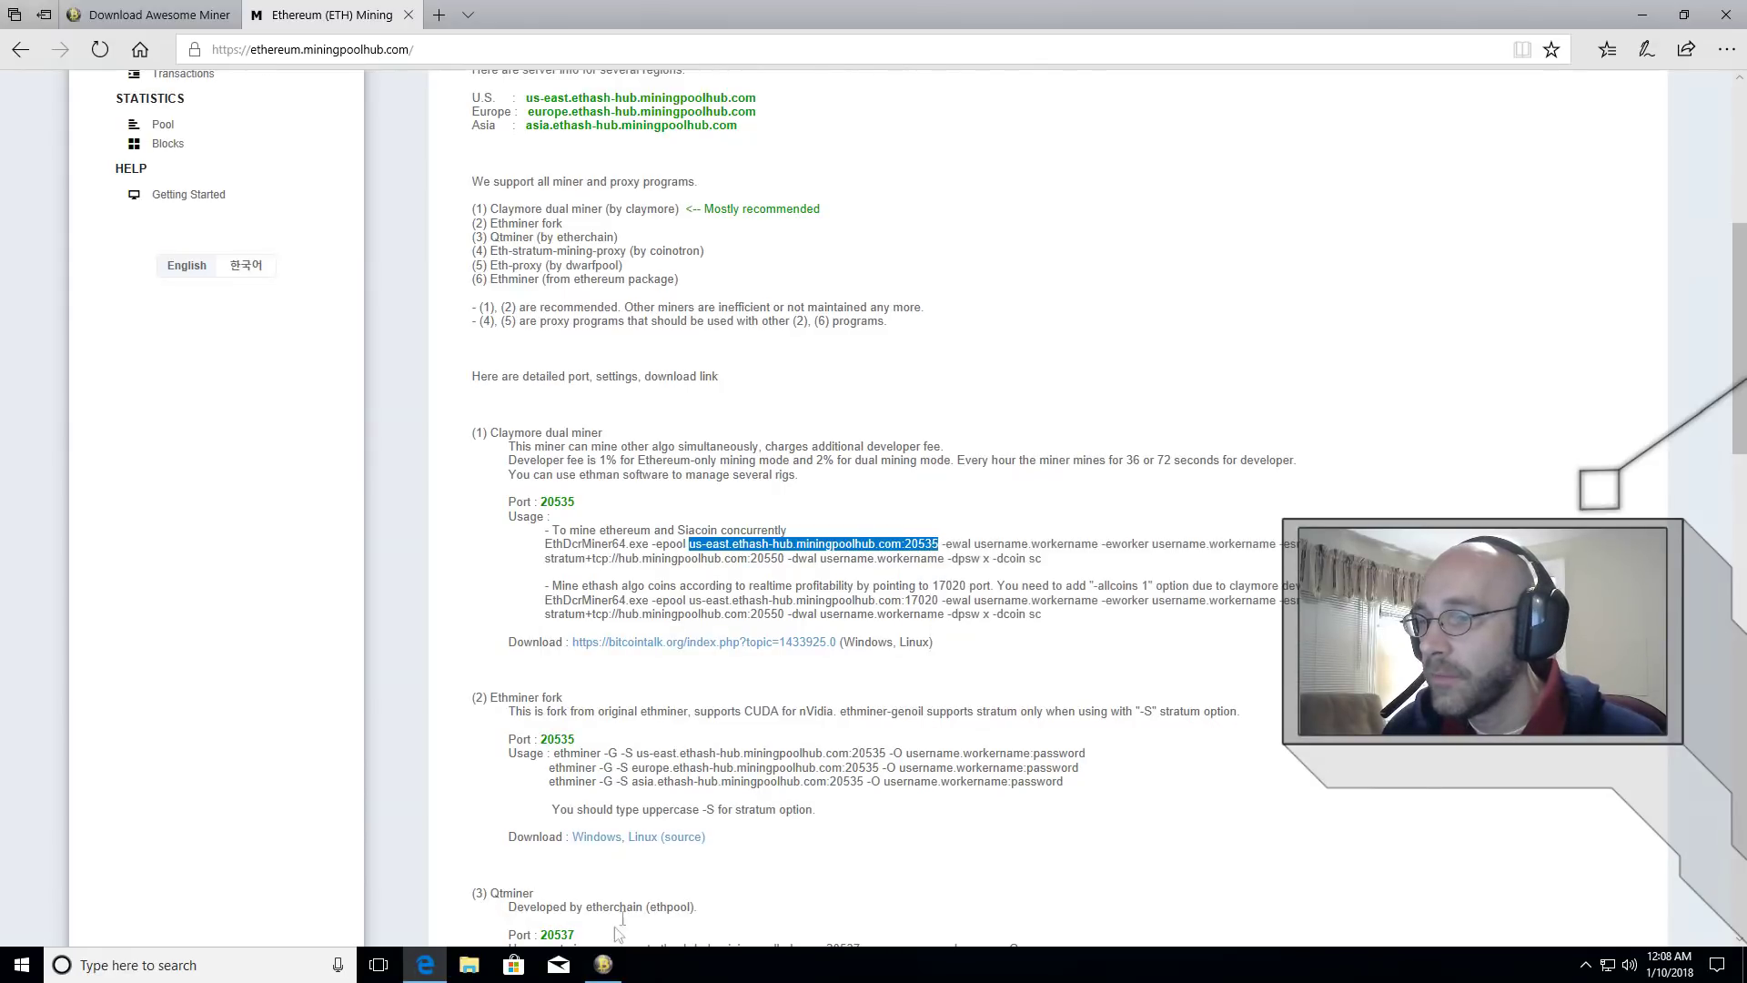
- Switch back to Awesome Miner and set the pool's Server URL to us-east.ethash-hub.miningpoolhub.com:20536
{"action": "left_click", "coordinate": [603, 965]}
{"action": "right_click", "coordinate": [978, 384]}
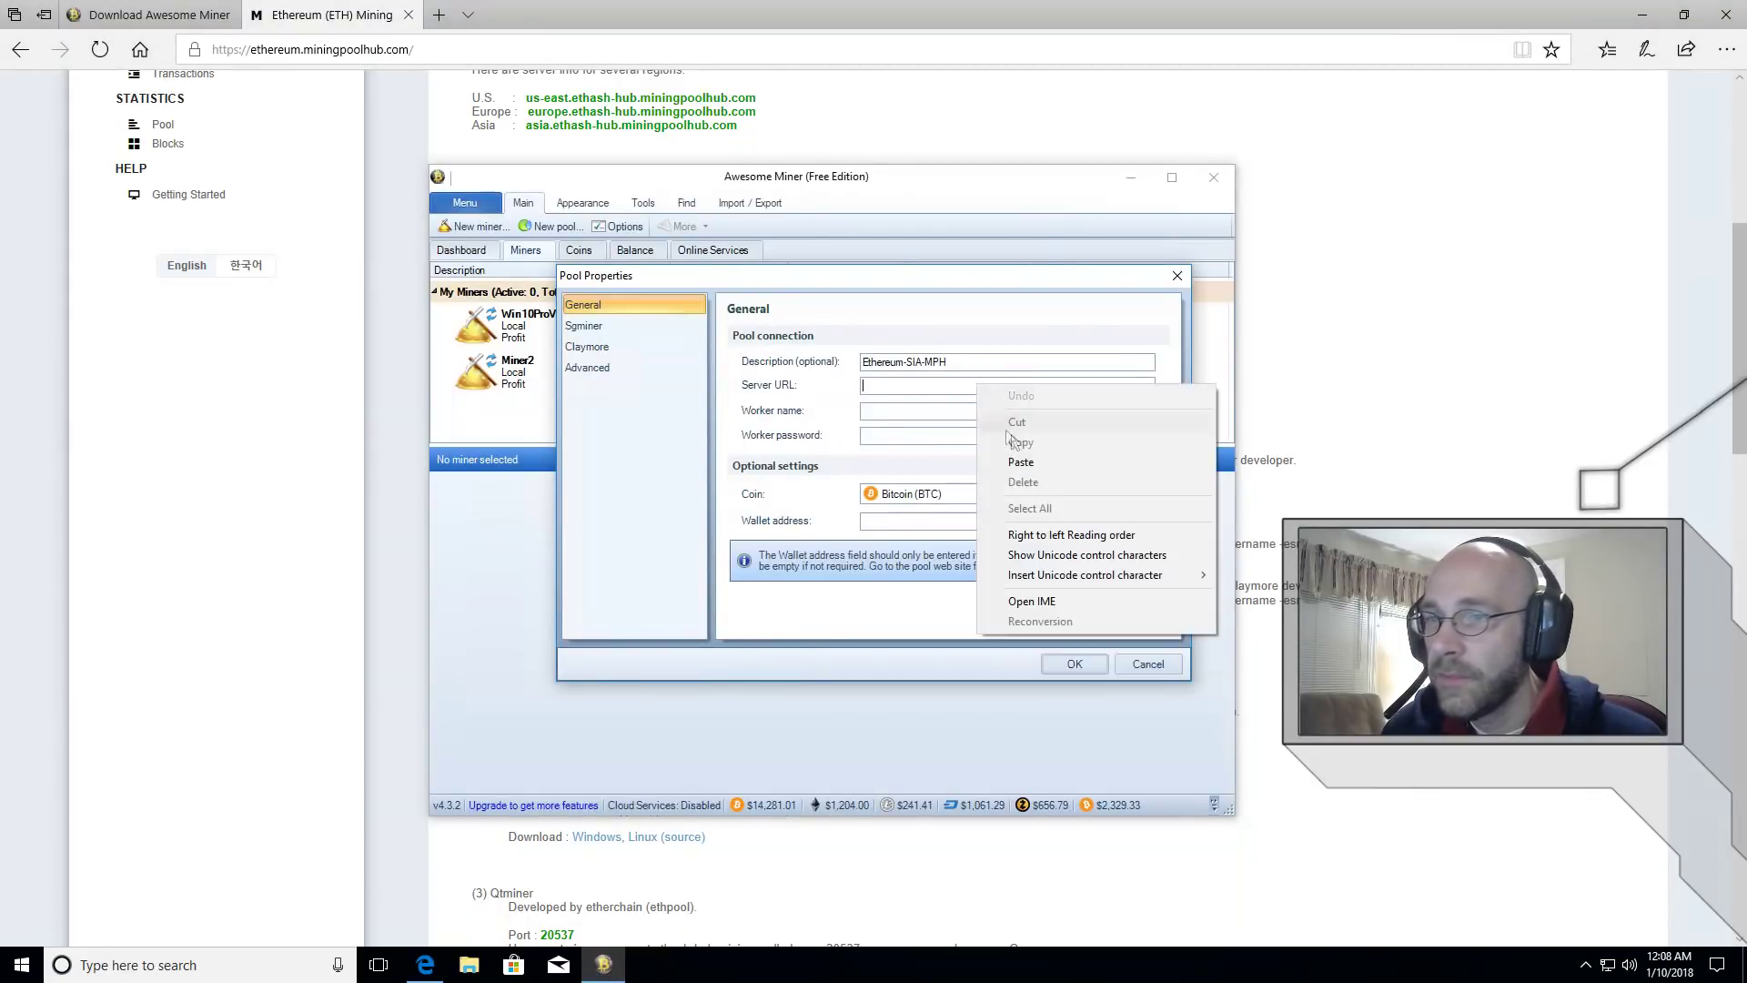
{"action": "left_click", "coordinate": [1028, 461]}
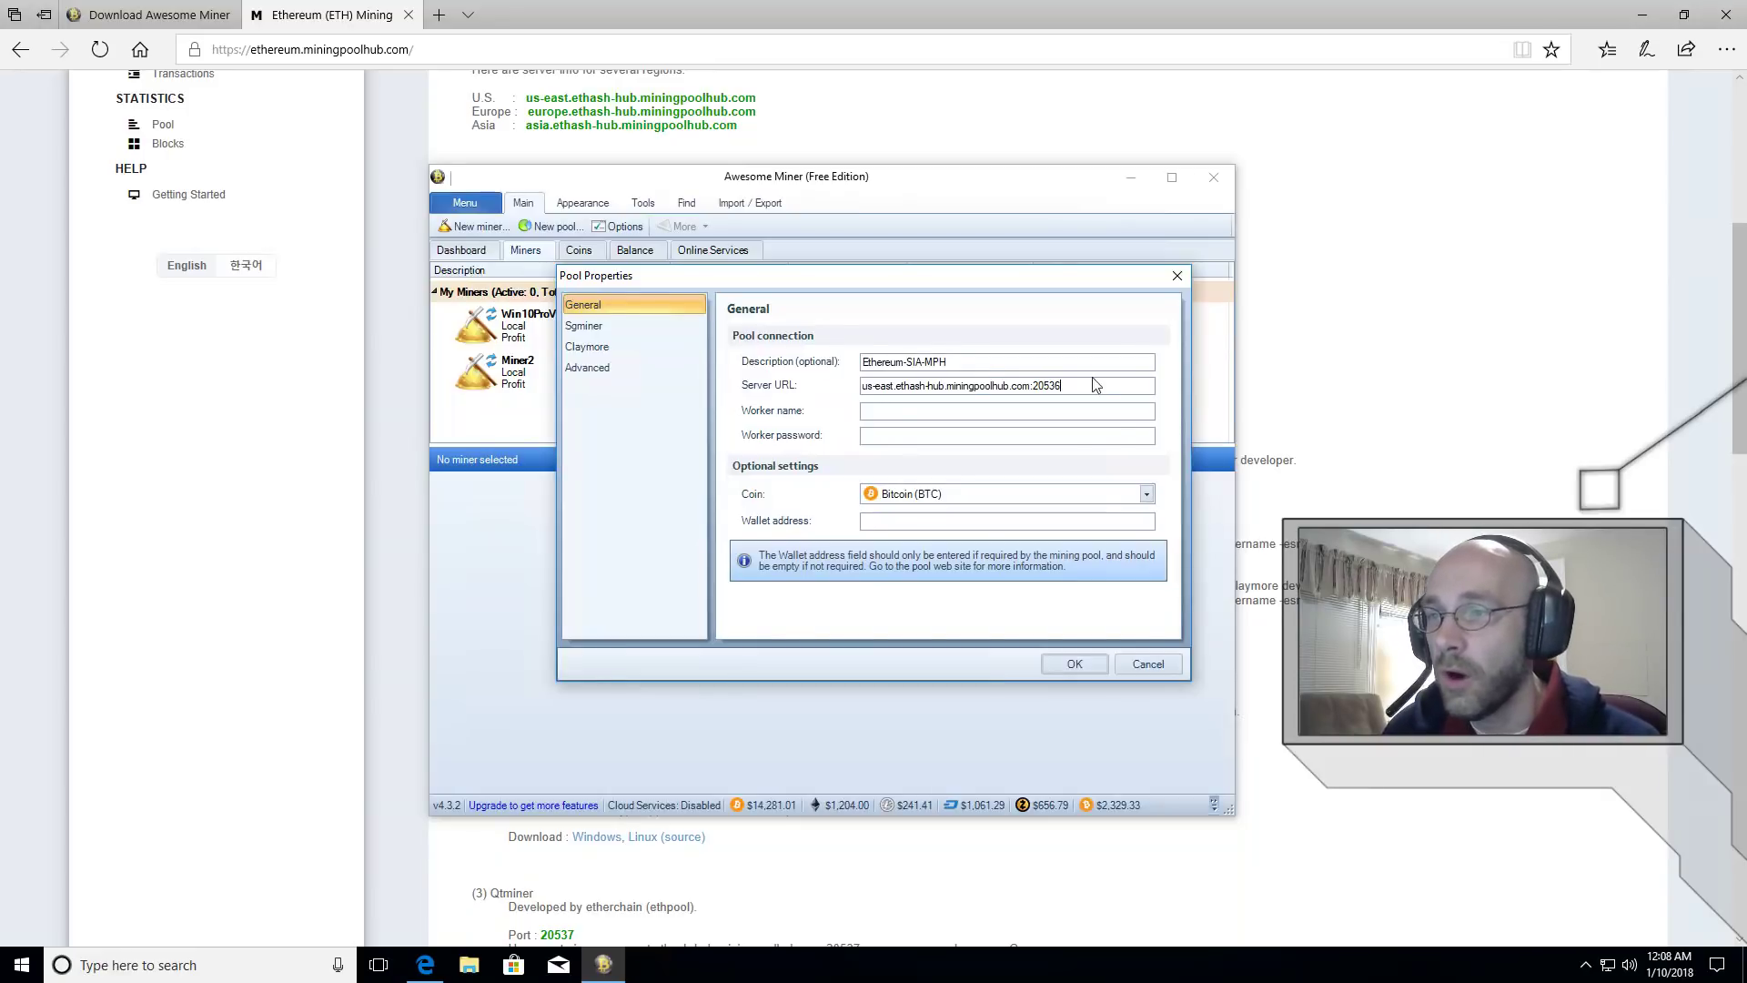
- Enter GooseTech.Miner2 as the worker name, fill in the worker password, and set the coin to Ethereum (ETH)
{"action": "type", "text": "GooseTech."}
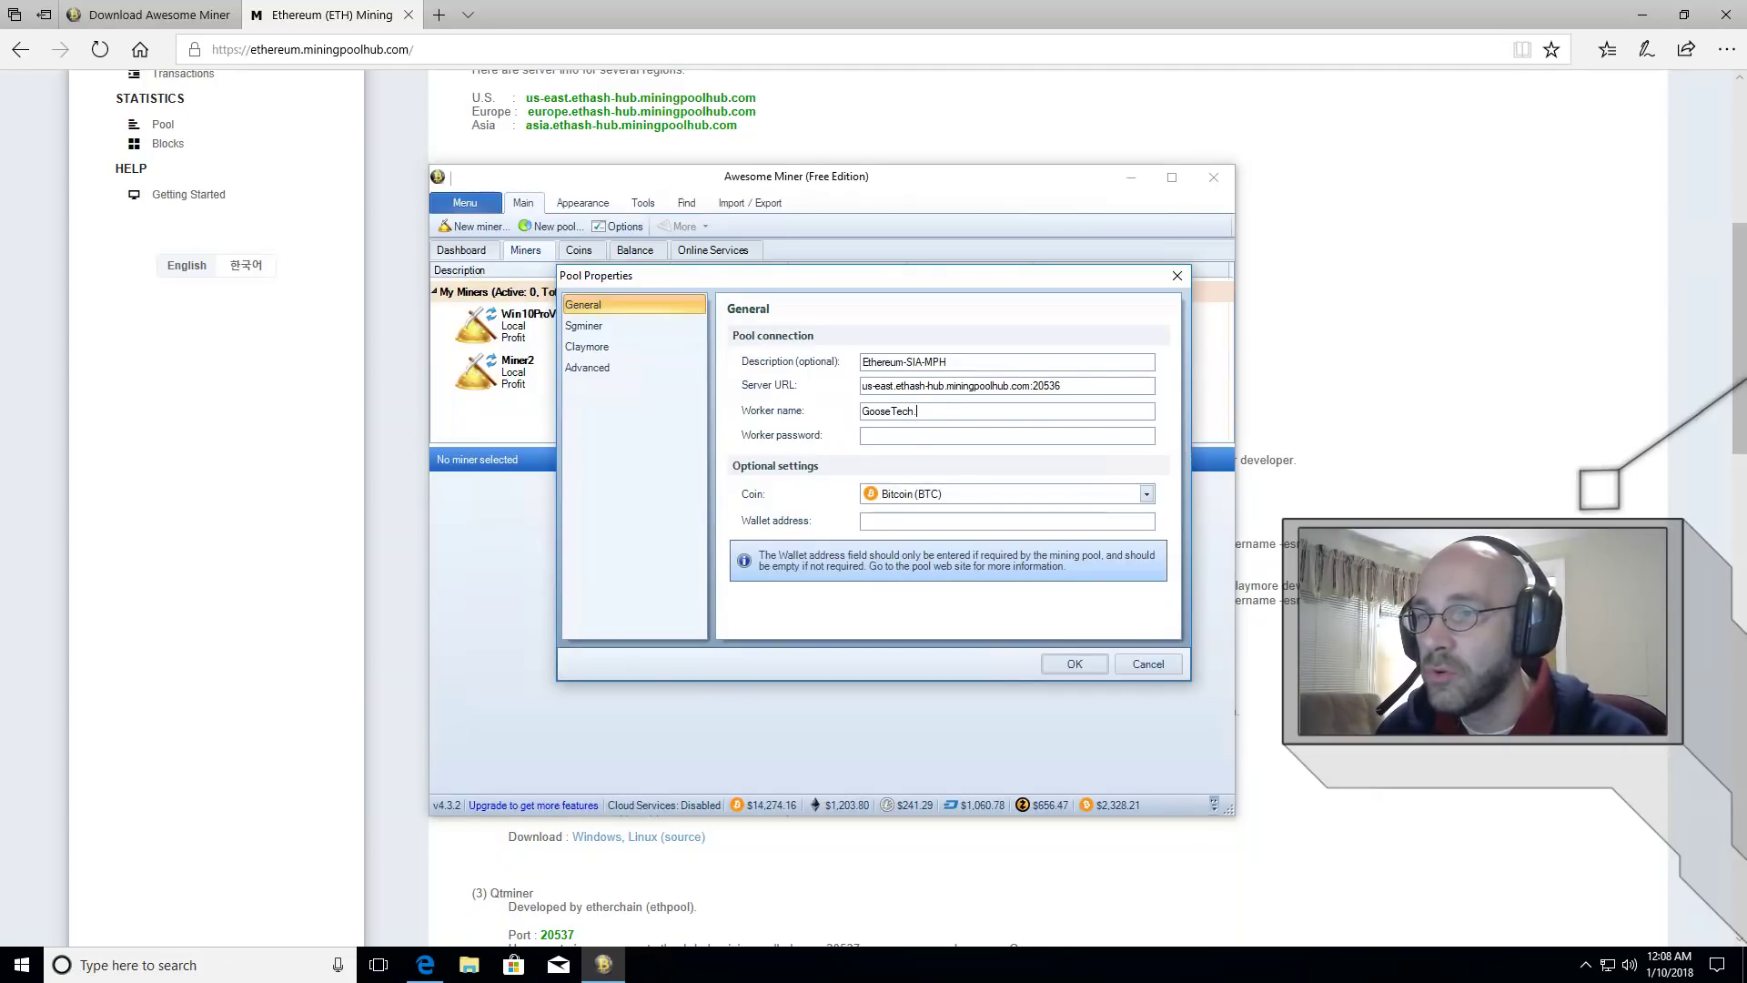
{"action": "type", "text": "Miner2"}
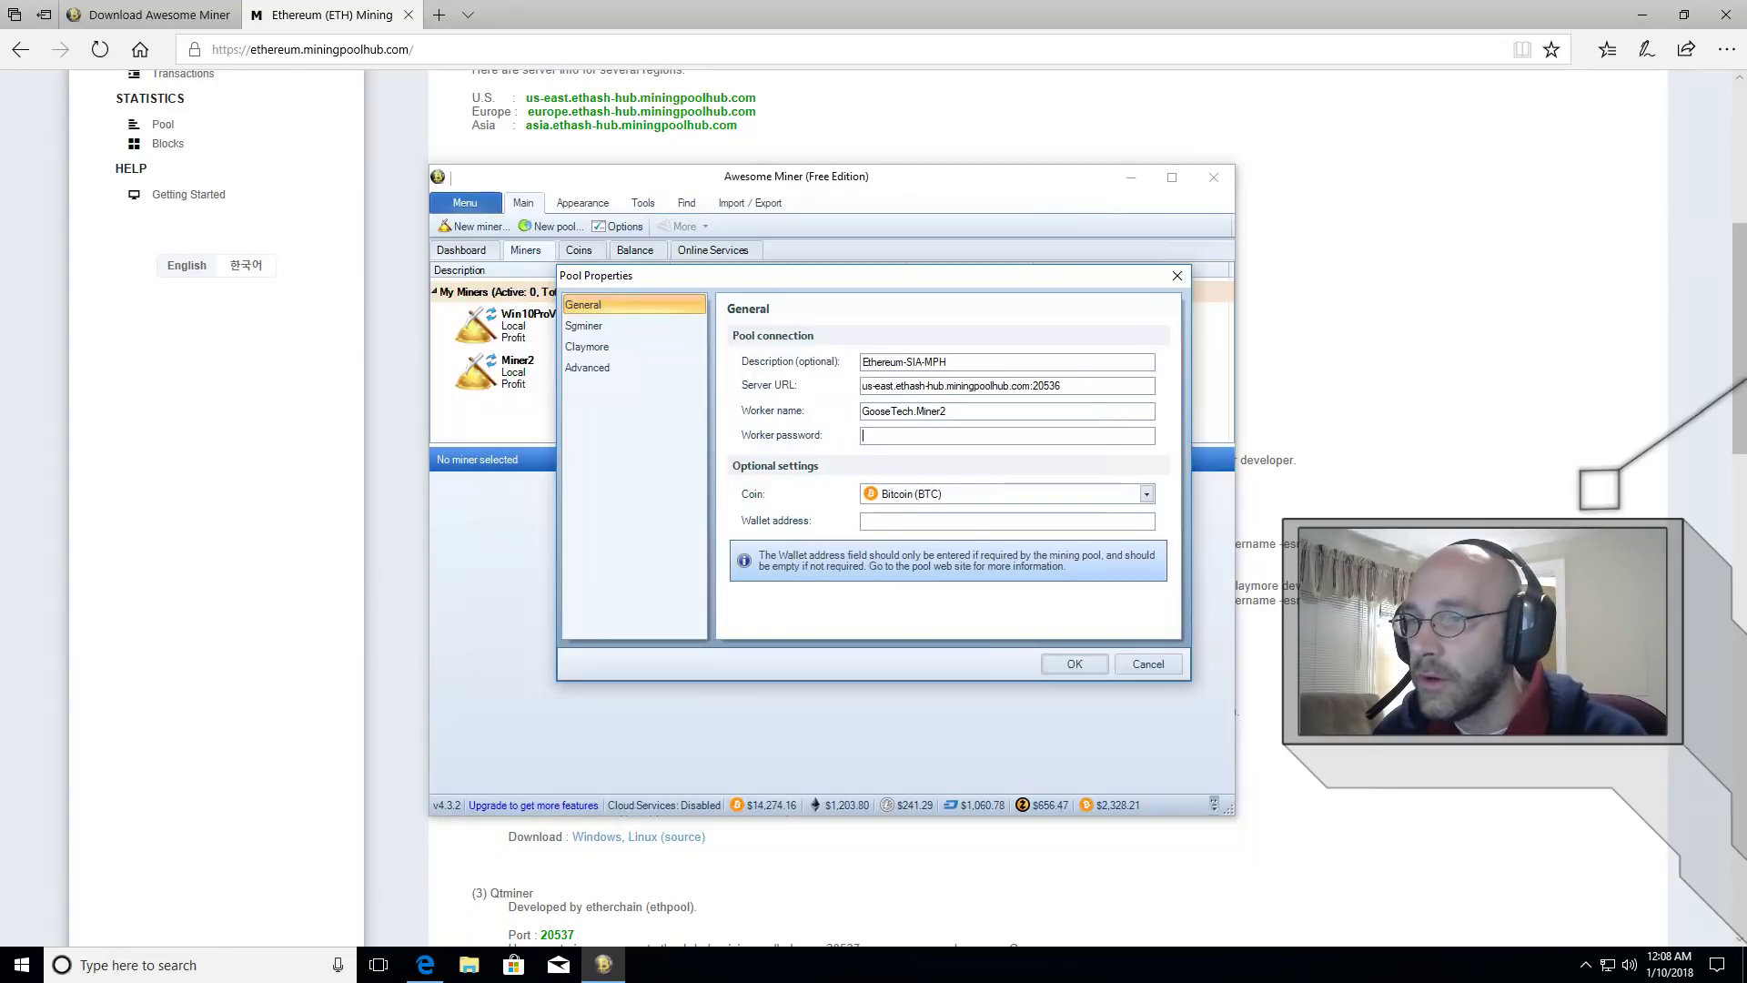
{"action": "left_click", "coordinate": [1146, 493]}
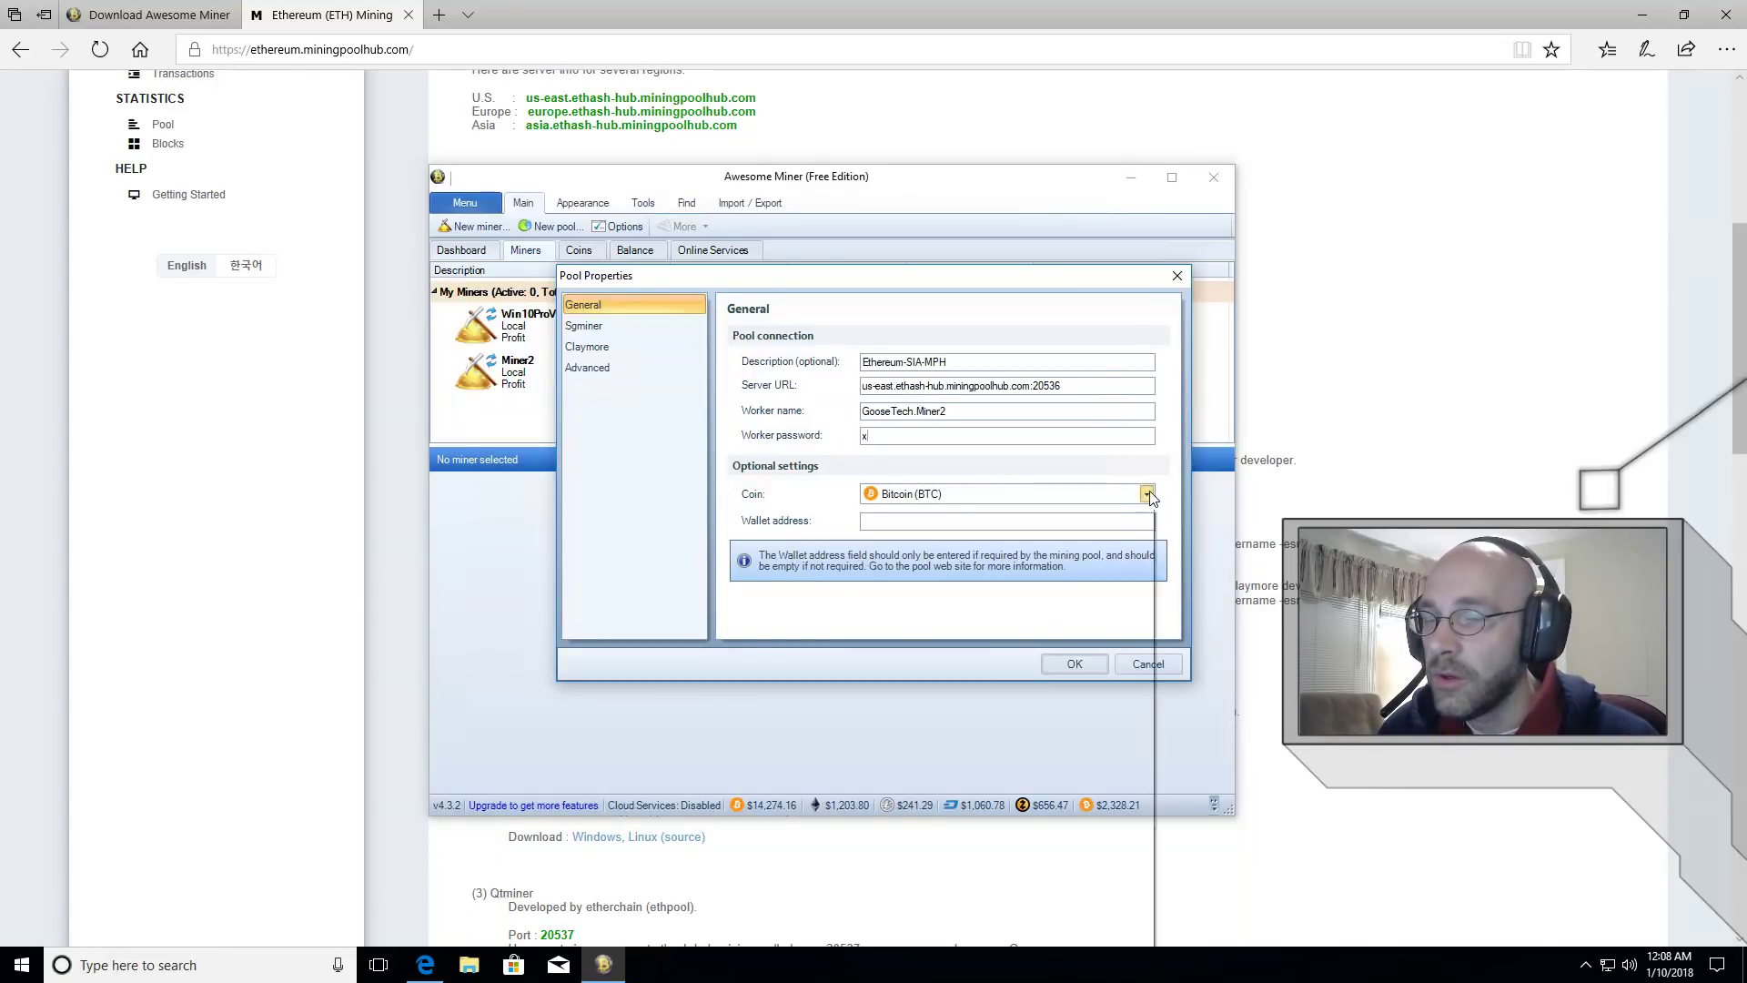
{"action": "left_click_drag", "start_coordinate": [1145, 855], "coordinate": [1151, 657]}
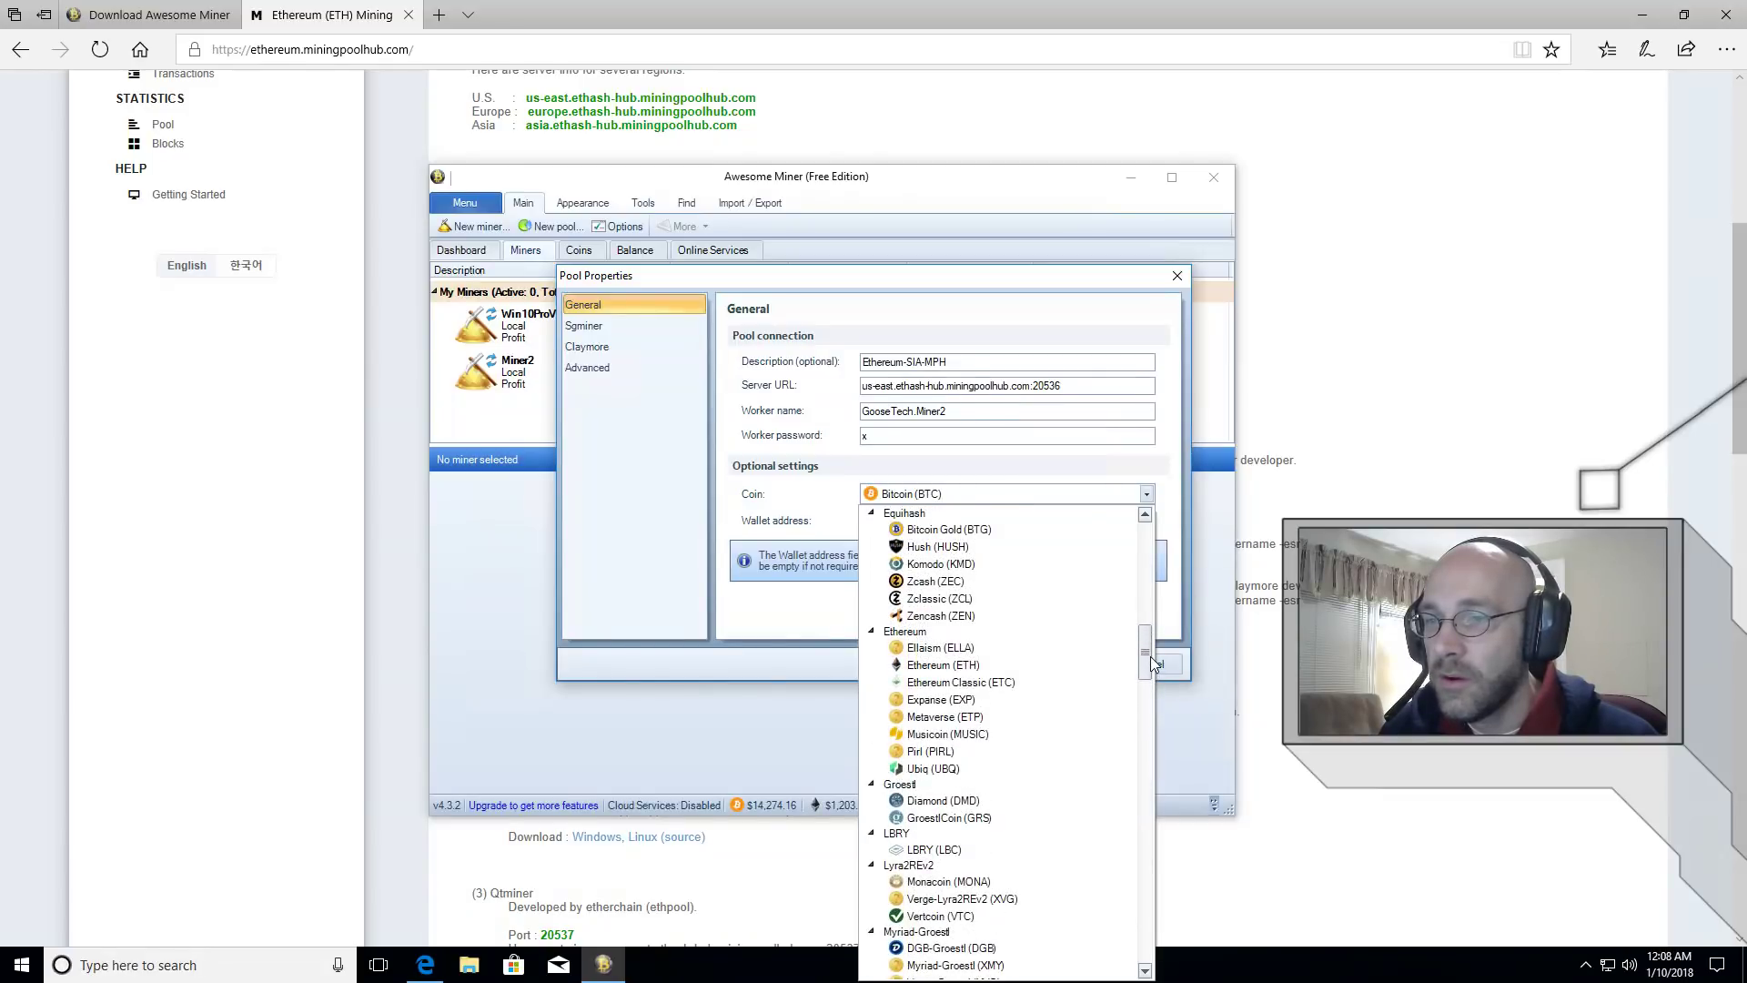
{"action": "left_click", "coordinate": [968, 668]}
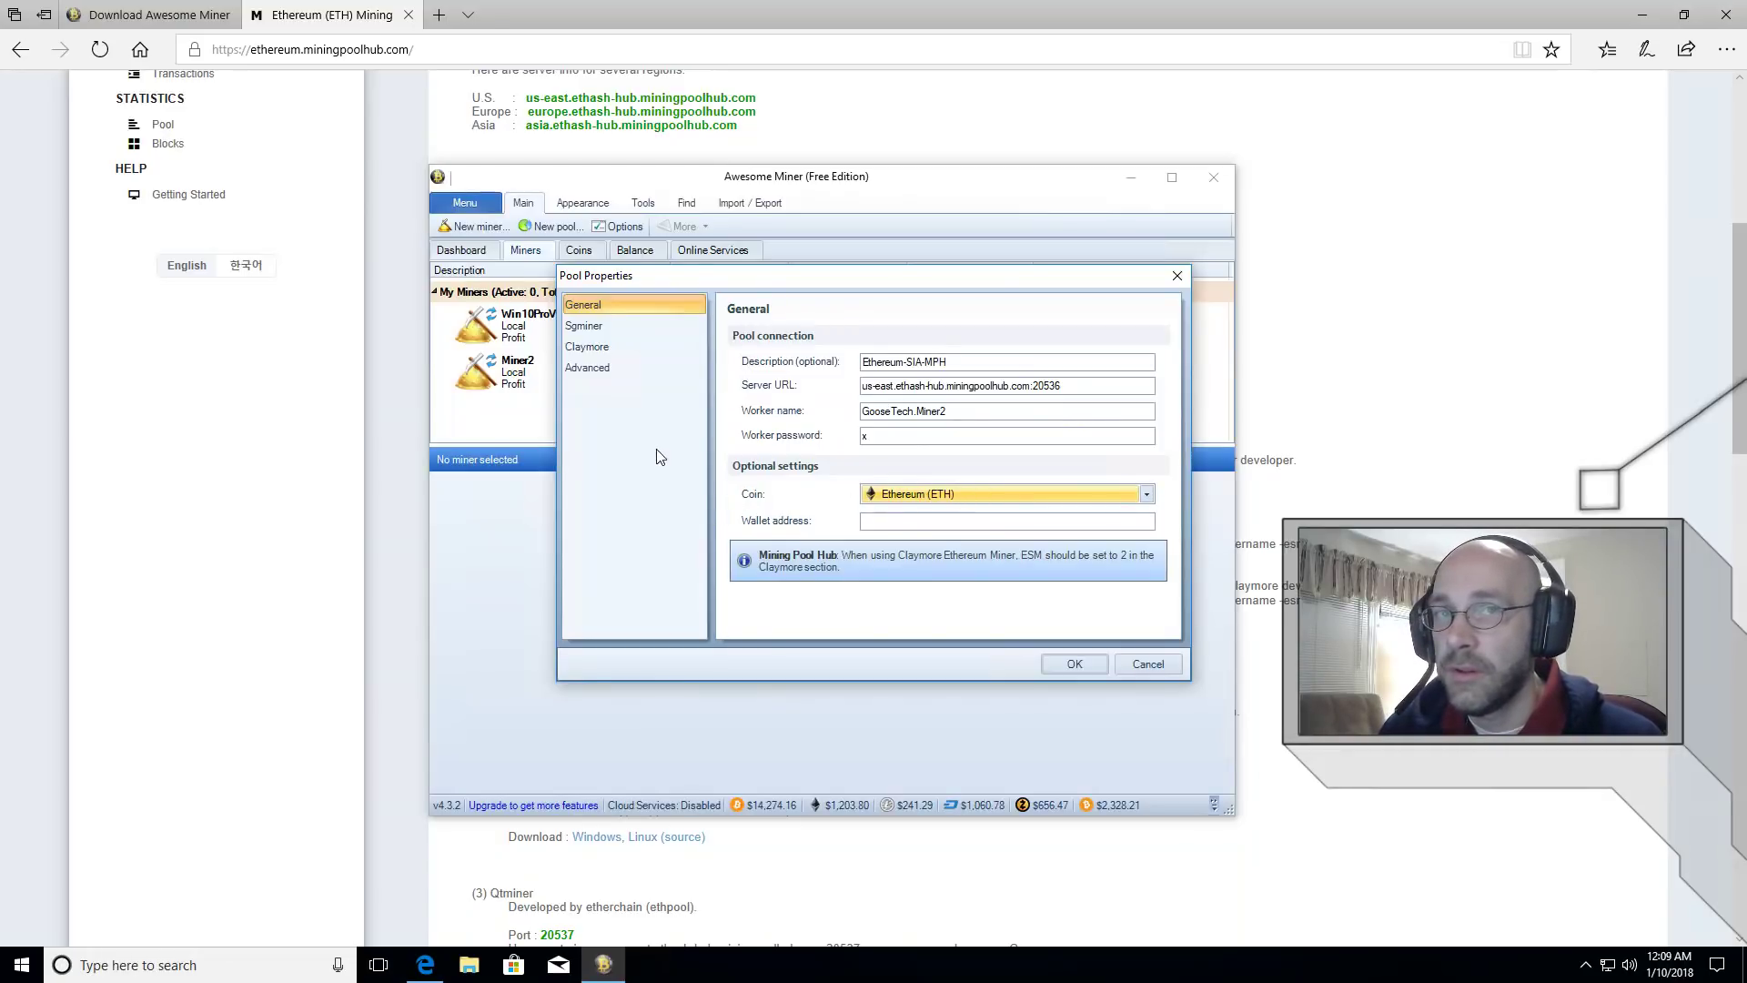
- Open the pool's advanced command line parameters and copy the Siacoin options from -dpool to -dcoin sc from the browser's Claymore usage example
{"action": "left_click", "coordinate": [603, 373]}
{"action": "left_click", "coordinate": [824, 388]}
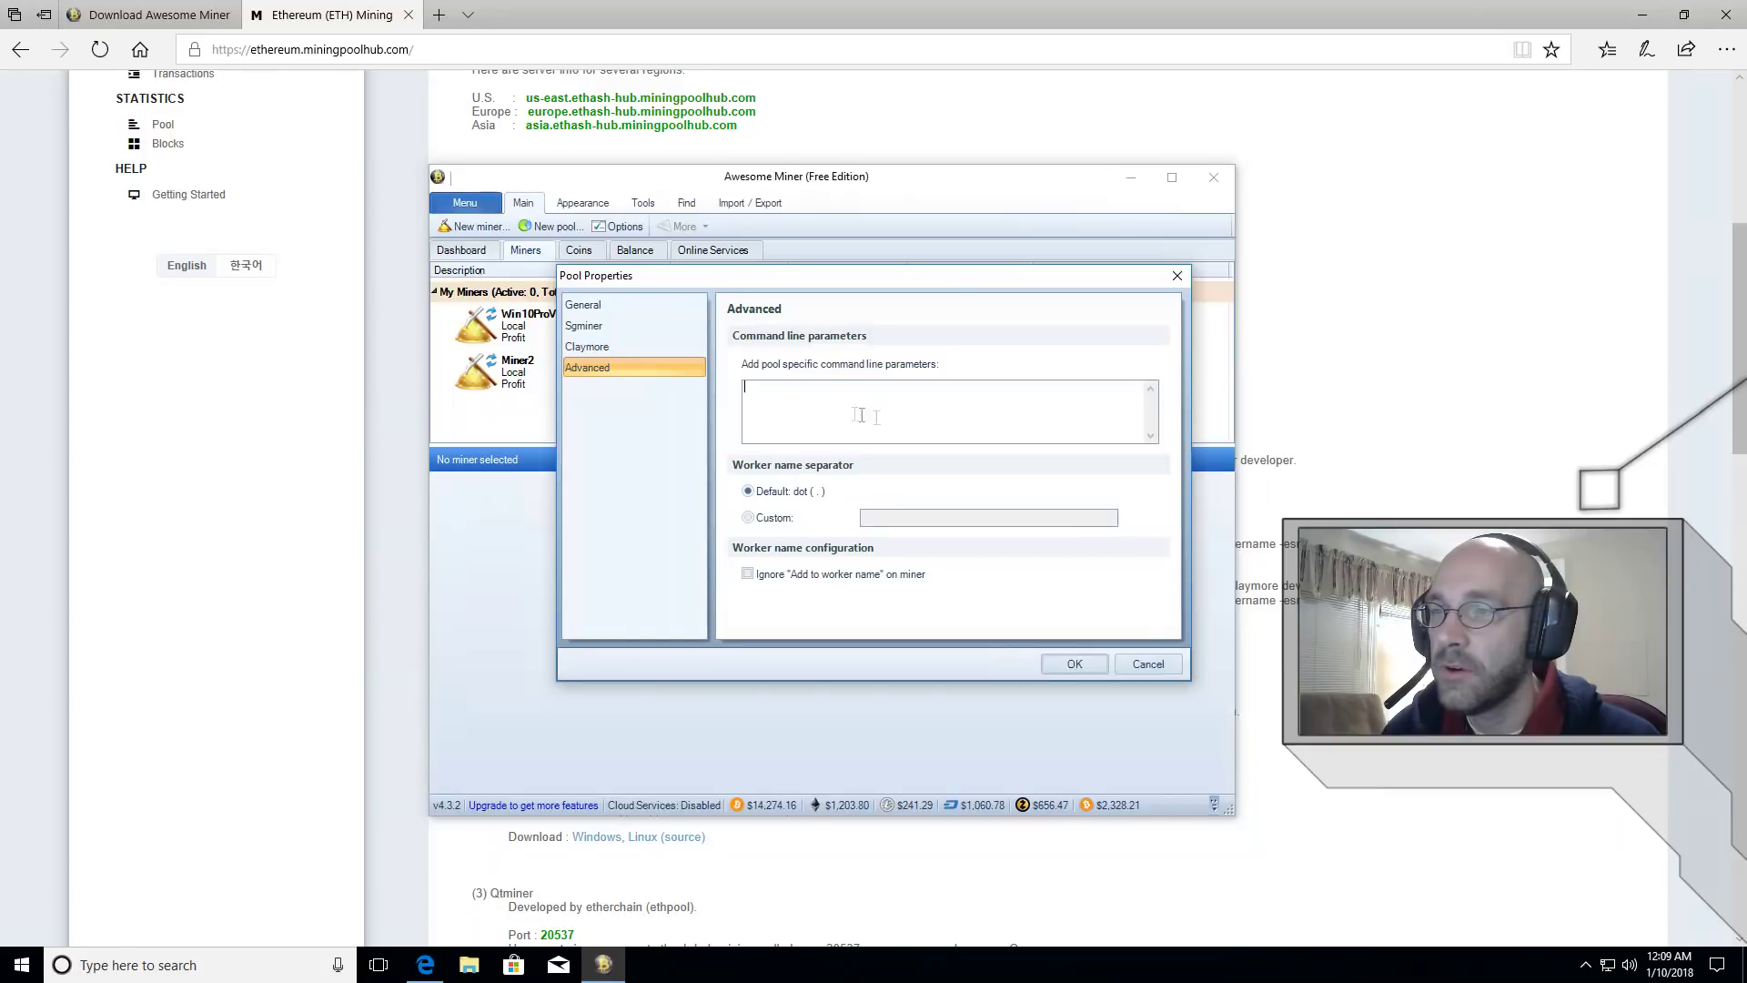
{"action": "left_click", "coordinate": [1445, 410]}
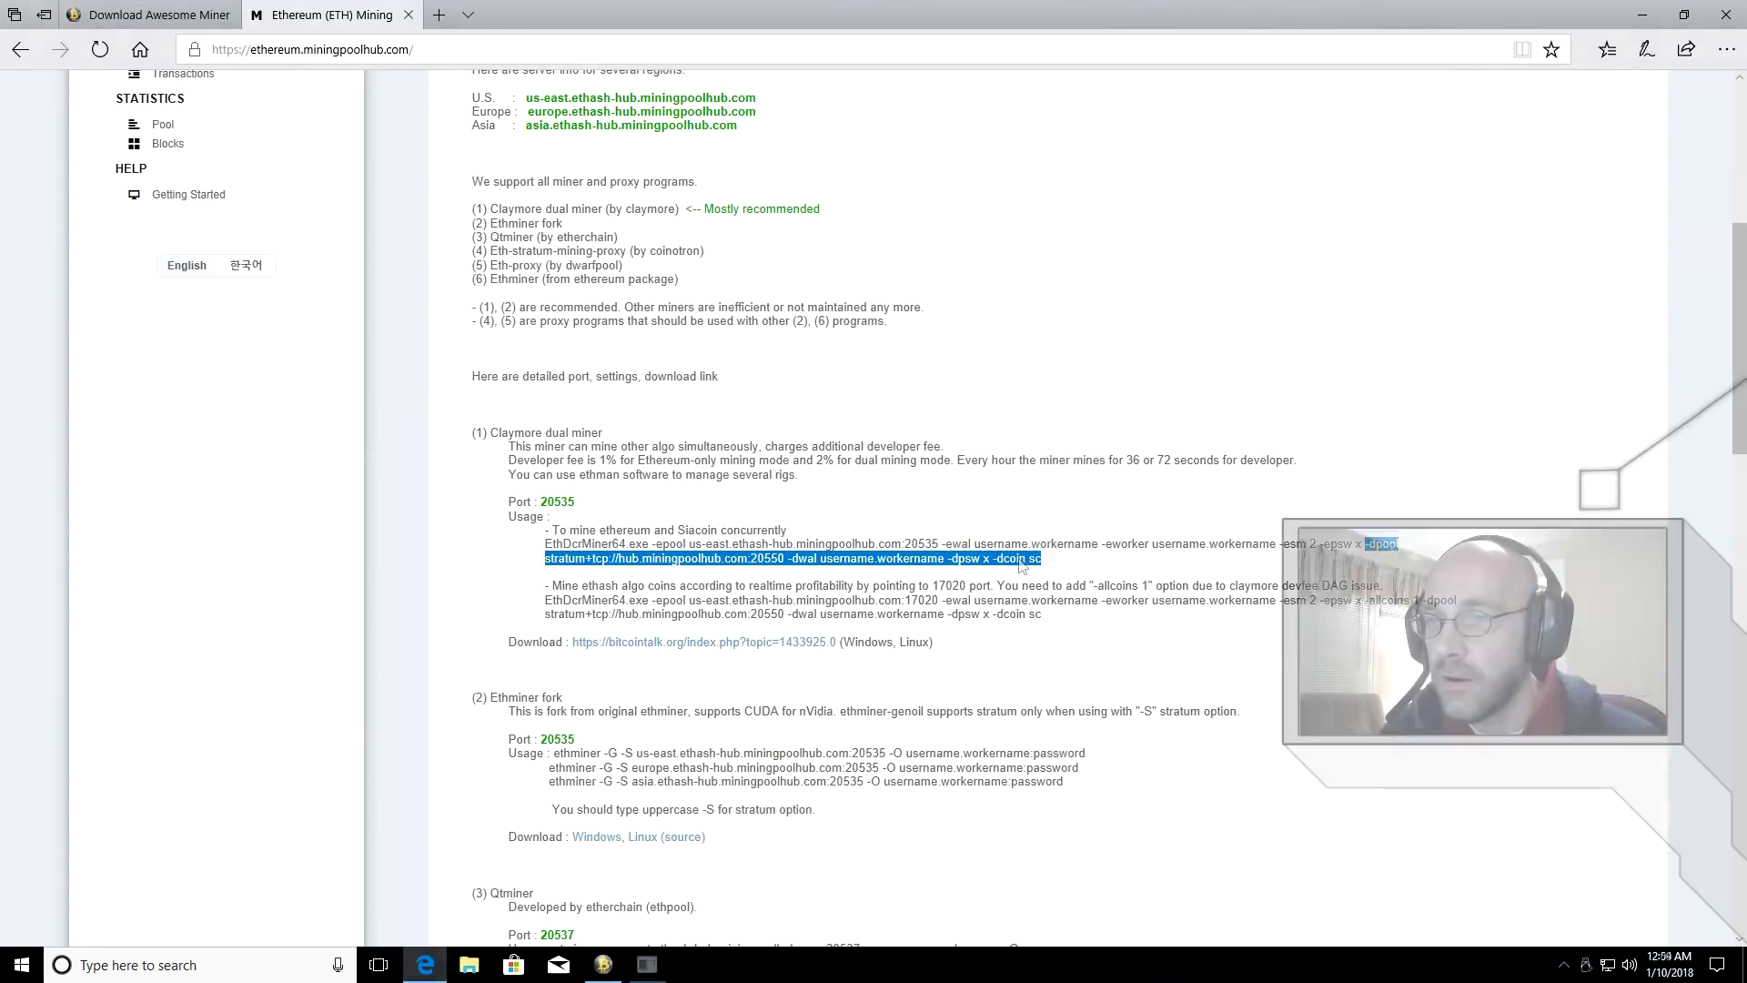
{"action": "right_click", "coordinate": [1021, 561]}
{"action": "left_click", "coordinate": [1051, 676]}
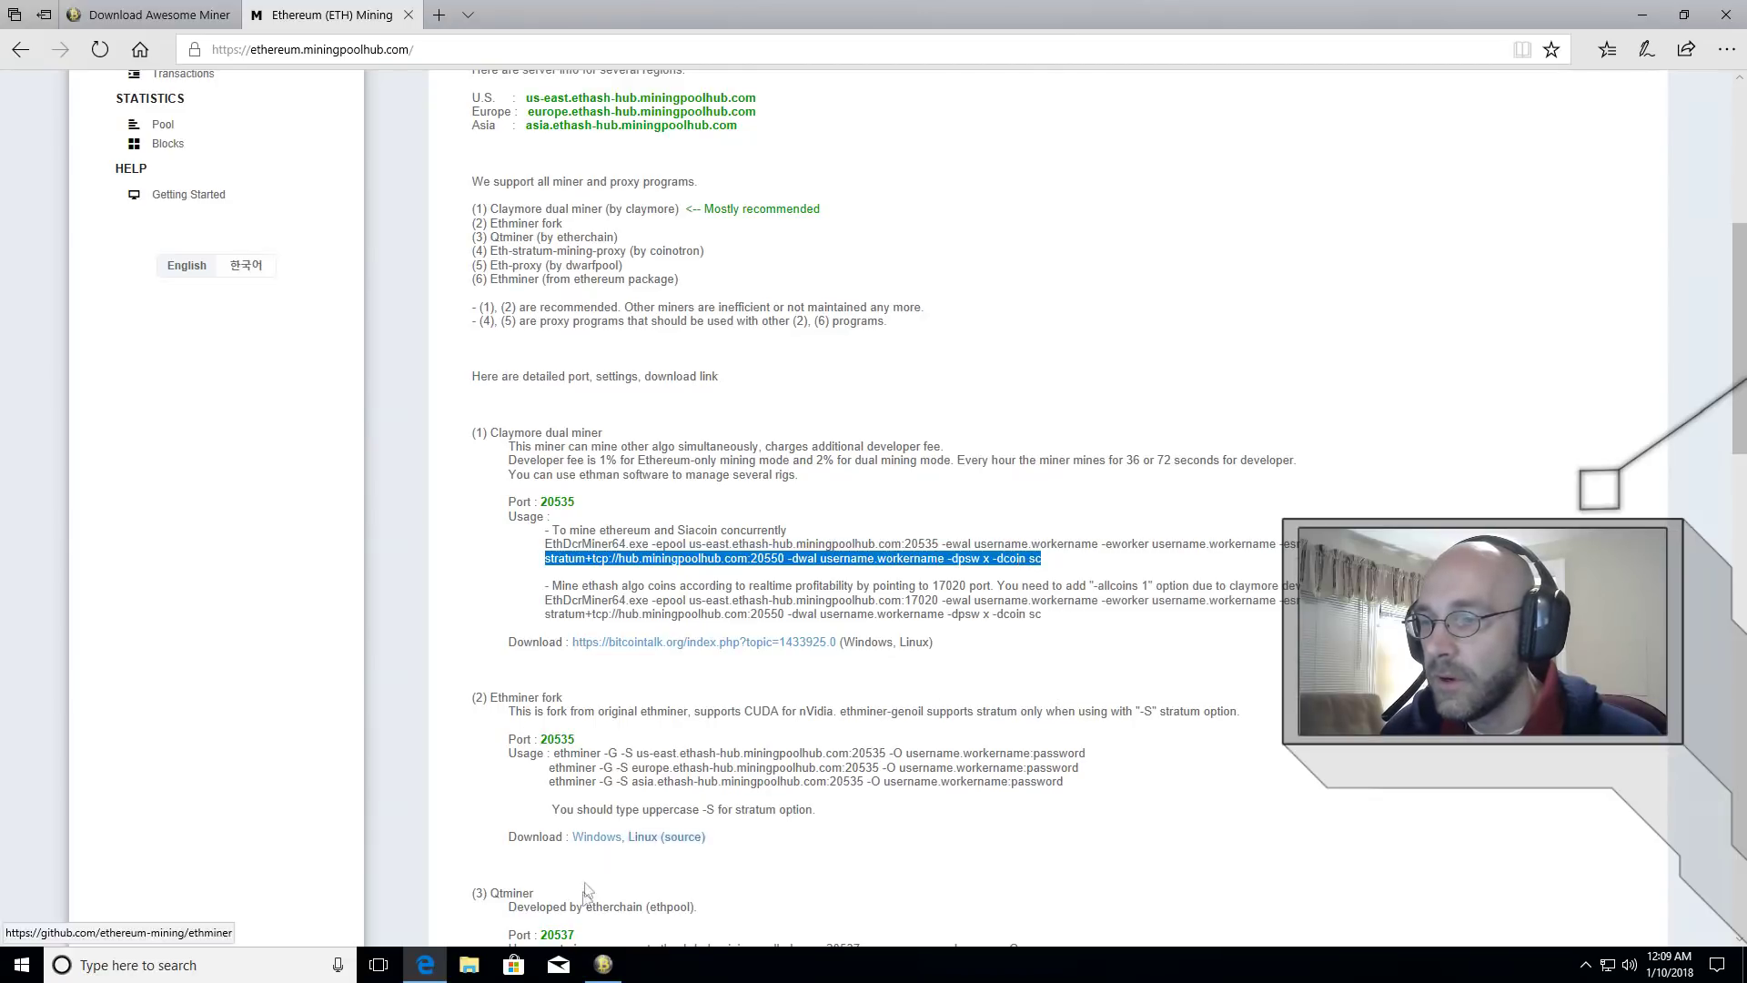
- Switch back to Awesome Miner, paste the copied Siacoin options as pool-specific command line parameters, and remove the trailing line break
{"action": "left_click", "coordinate": [603, 965]}
{"action": "right_click", "coordinate": [862, 393]}
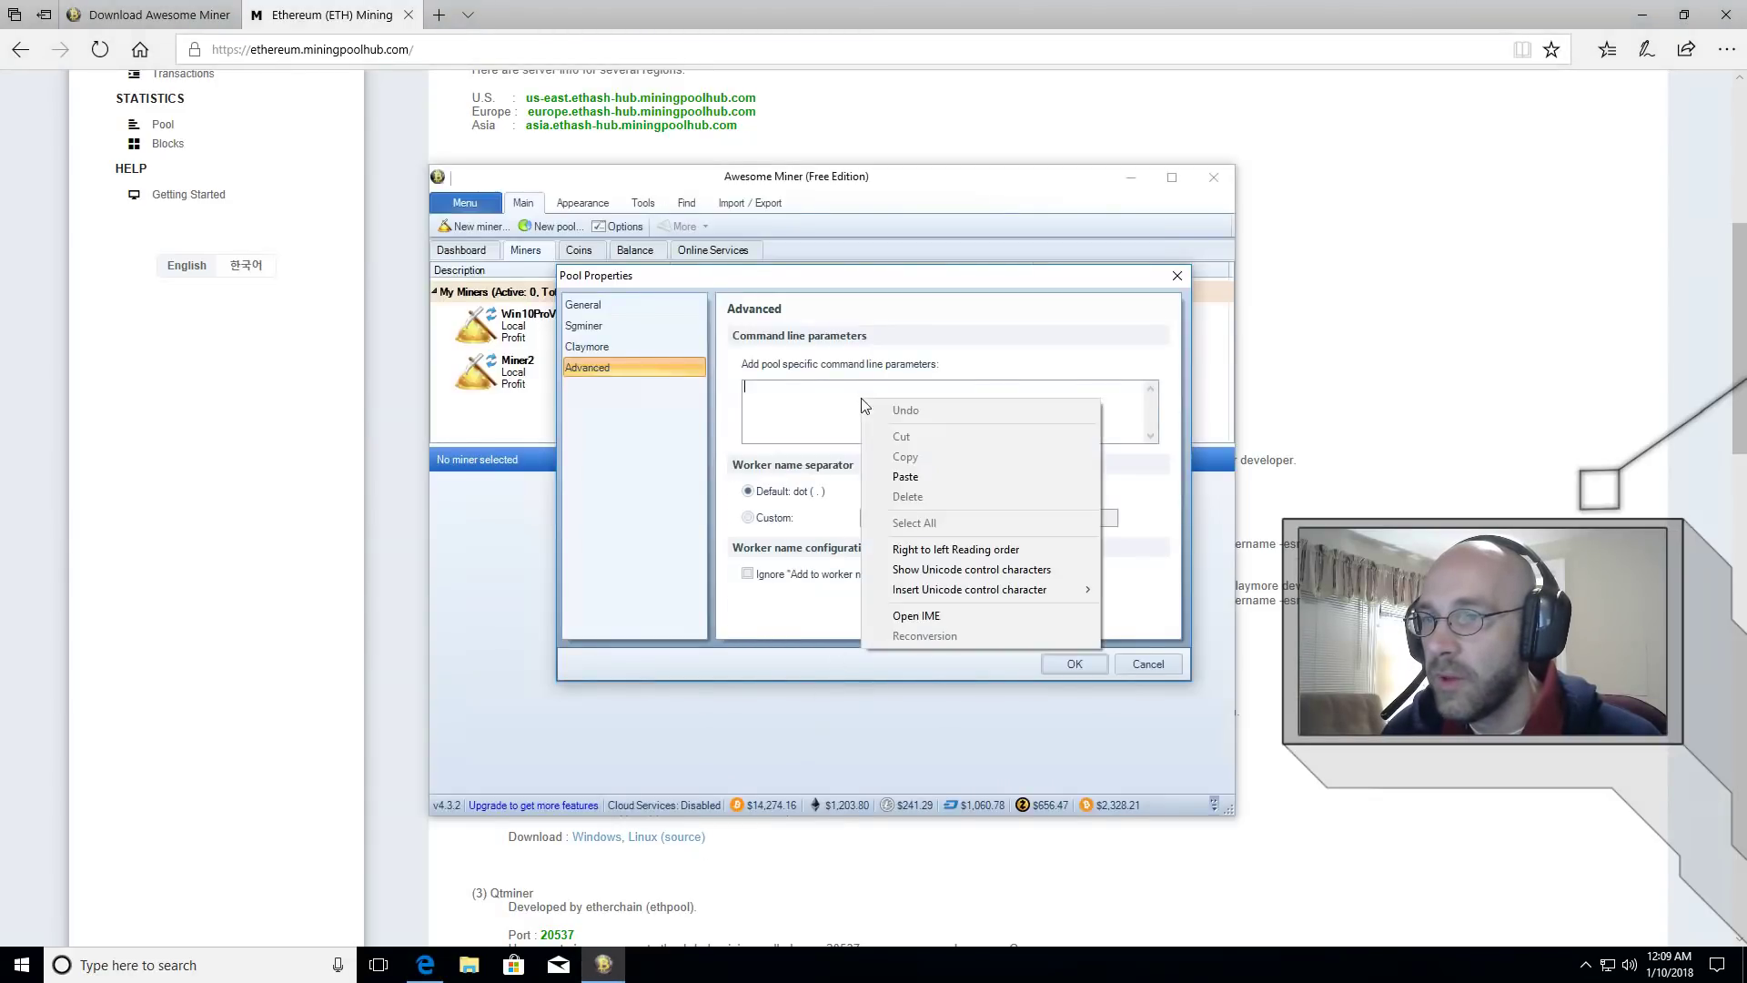
{"action": "left_click", "coordinate": [901, 487]}
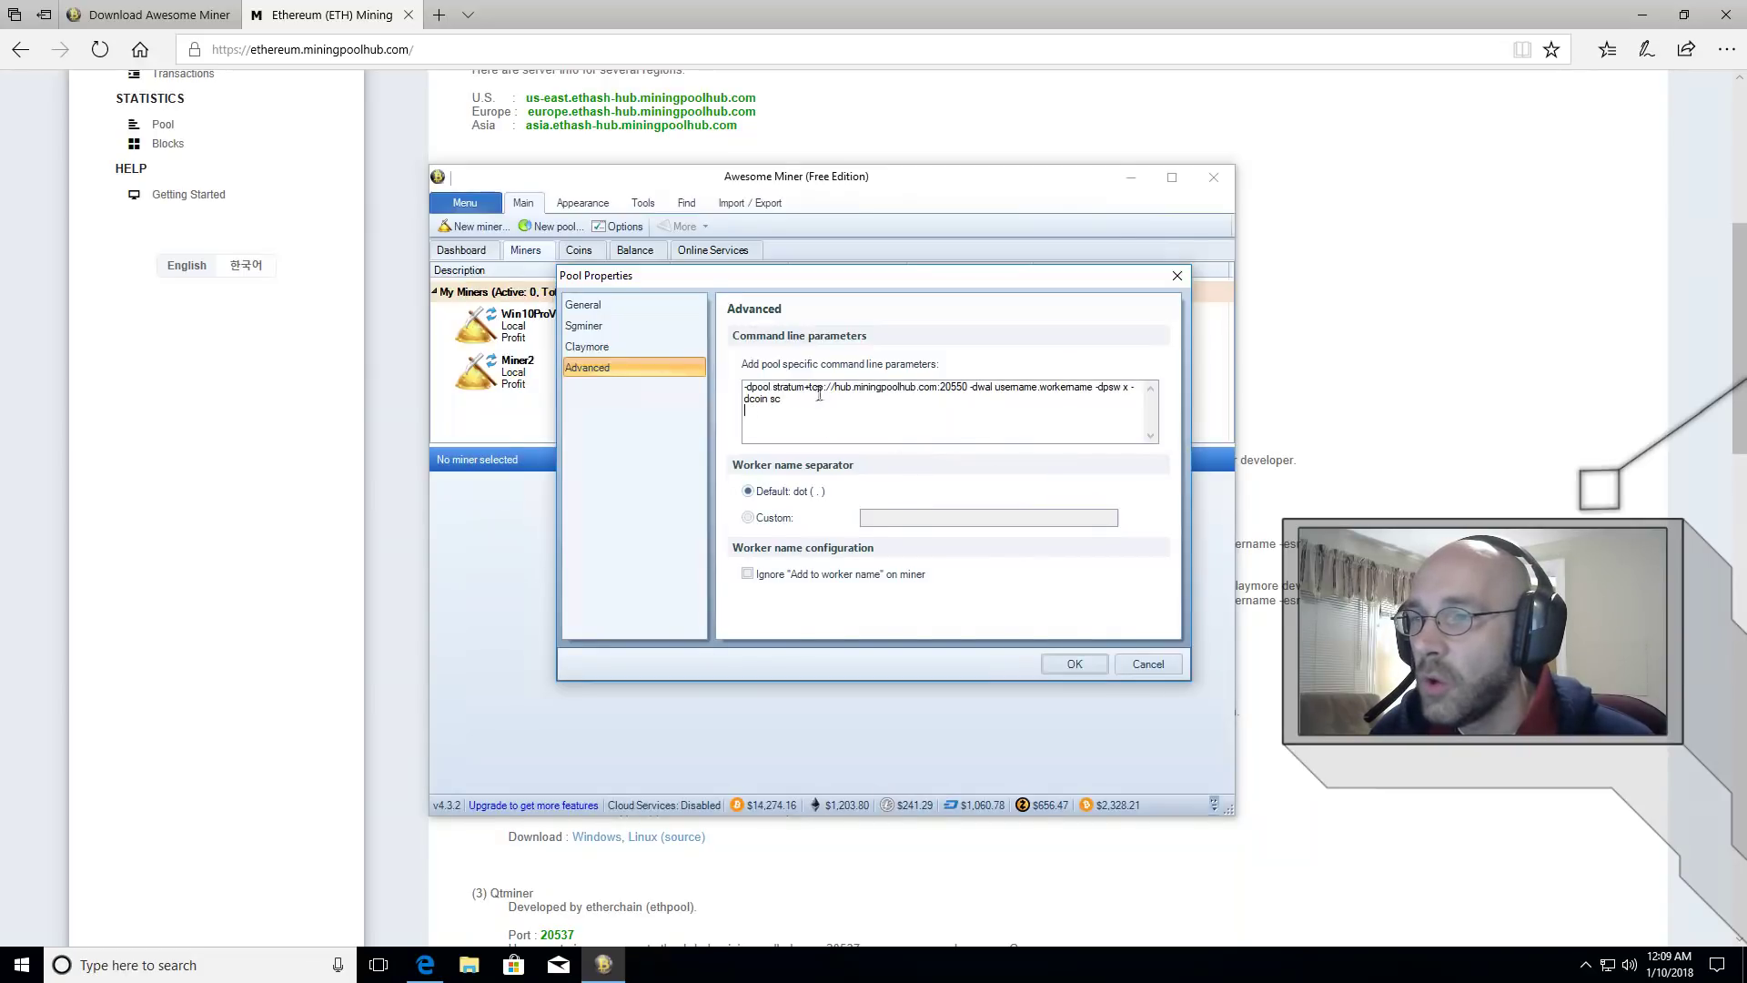
{"action": "key", "text": "BackSpace"}
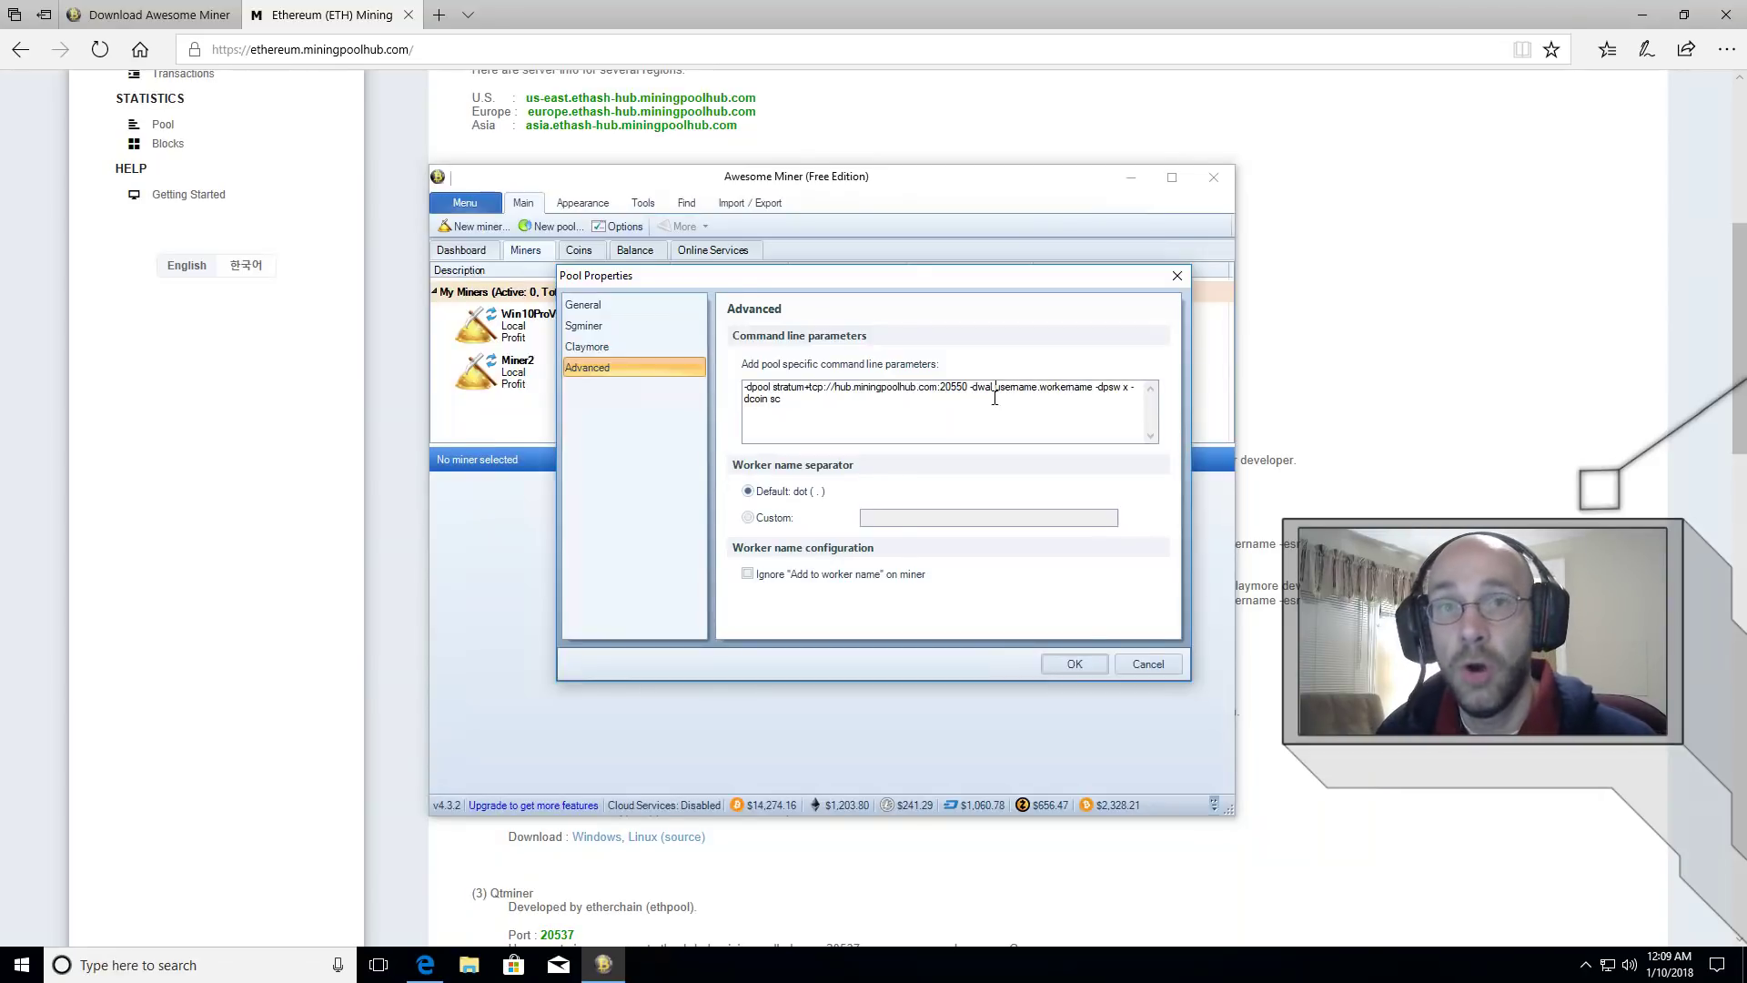
- Replace the username.workername placeholder after -dwal with GooseTech.Miner2 and save the pool
{"action": "left_click", "coordinate": [1091, 388], "text": "shift"}
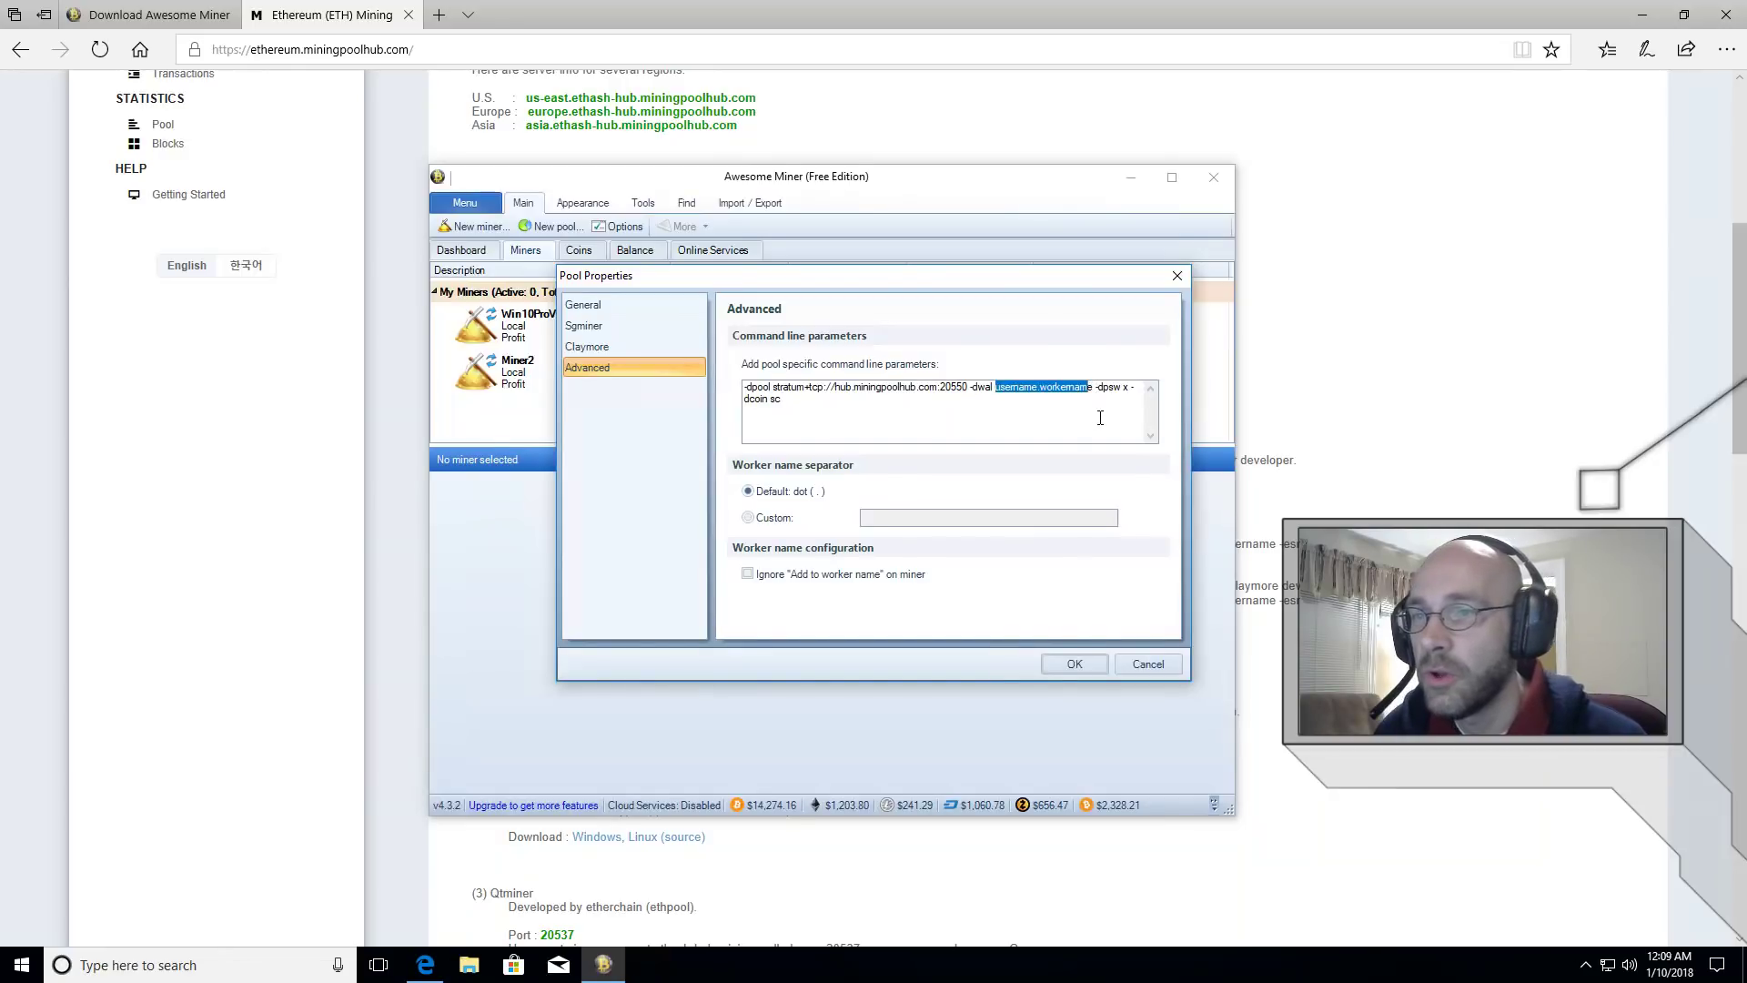
{"action": "key", "text": "BackSpace"}
{"action": "type", "text": "GooseTech"}
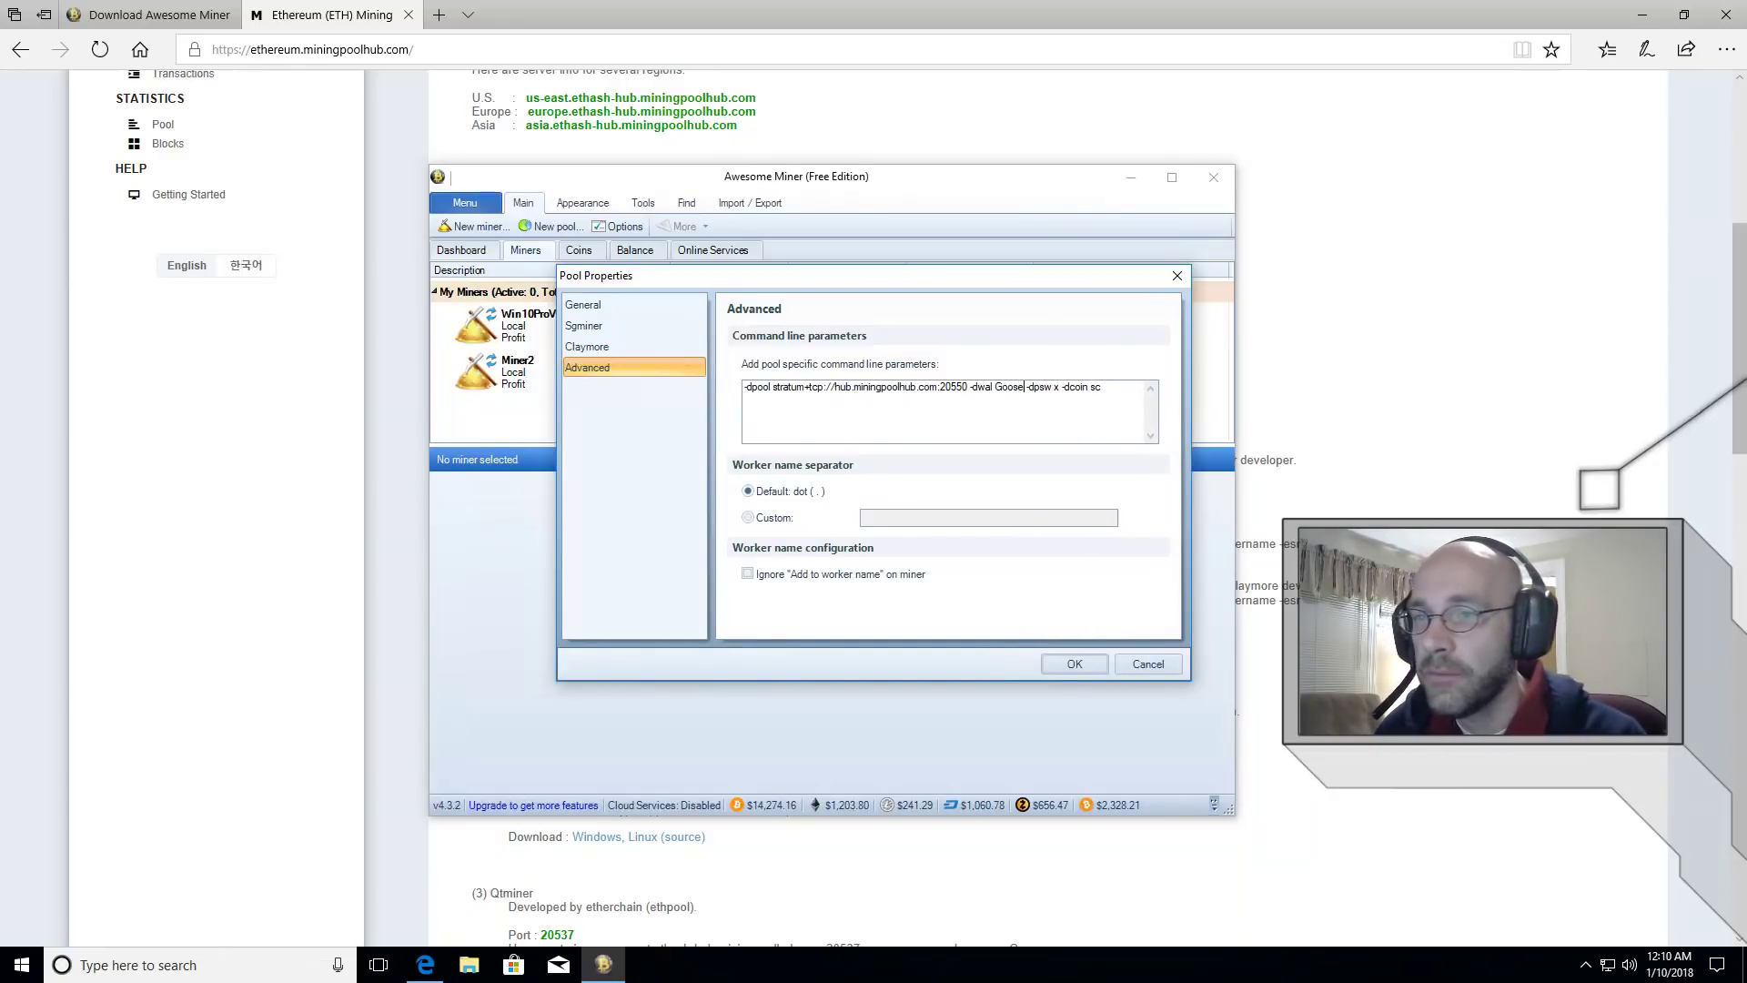
{"action": "type", "text": ".Miner2"}
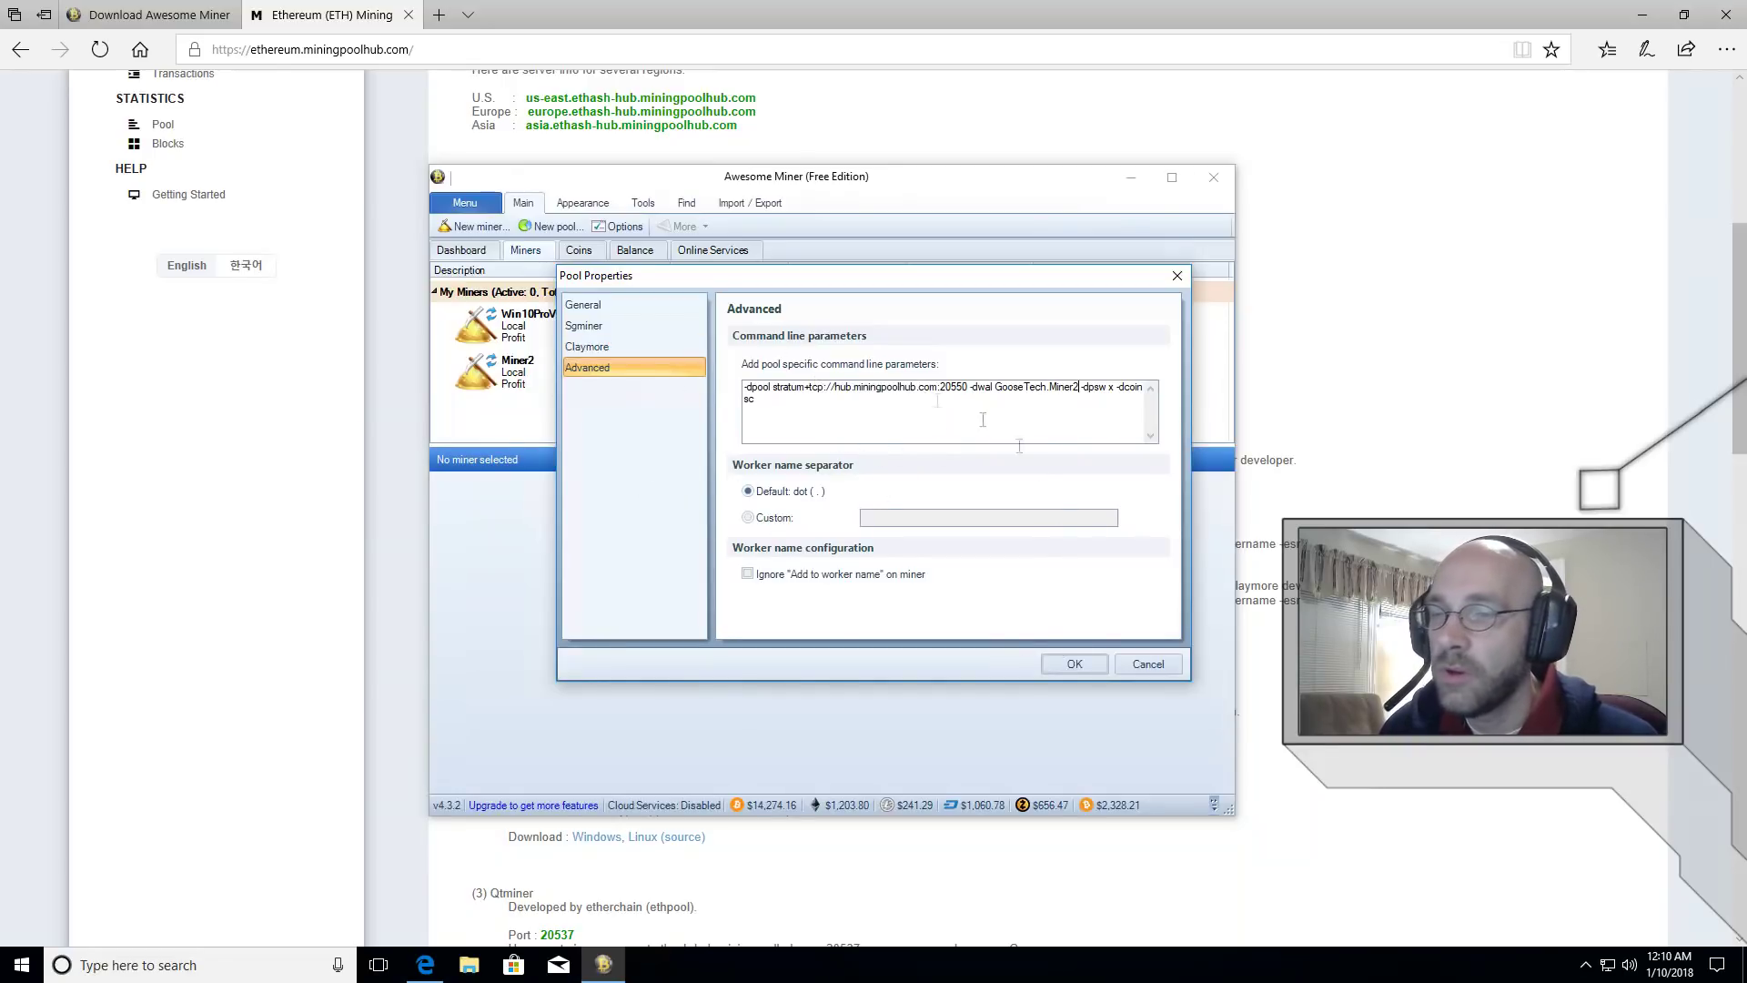
{"action": "left_click", "coordinate": [1074, 665]}
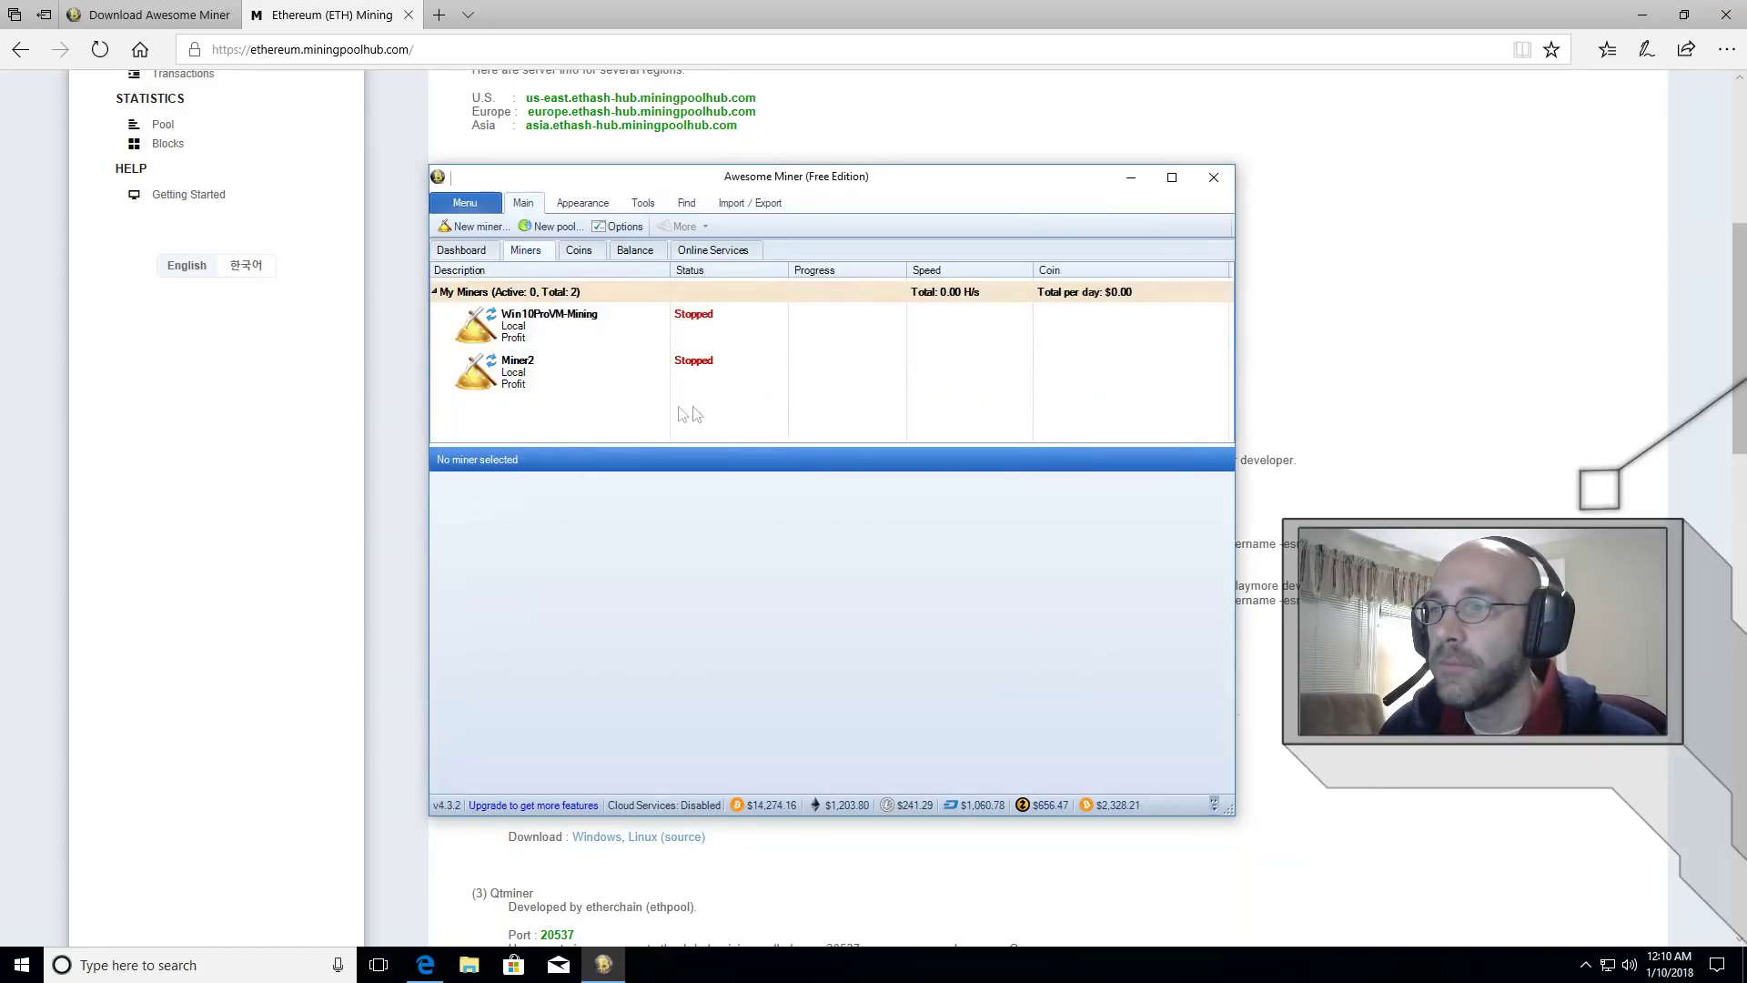
- Set the custom pool for managed profit switching to Ethereum-SIA-MPH and save the options
{"action": "left_click", "coordinate": [562, 368]}
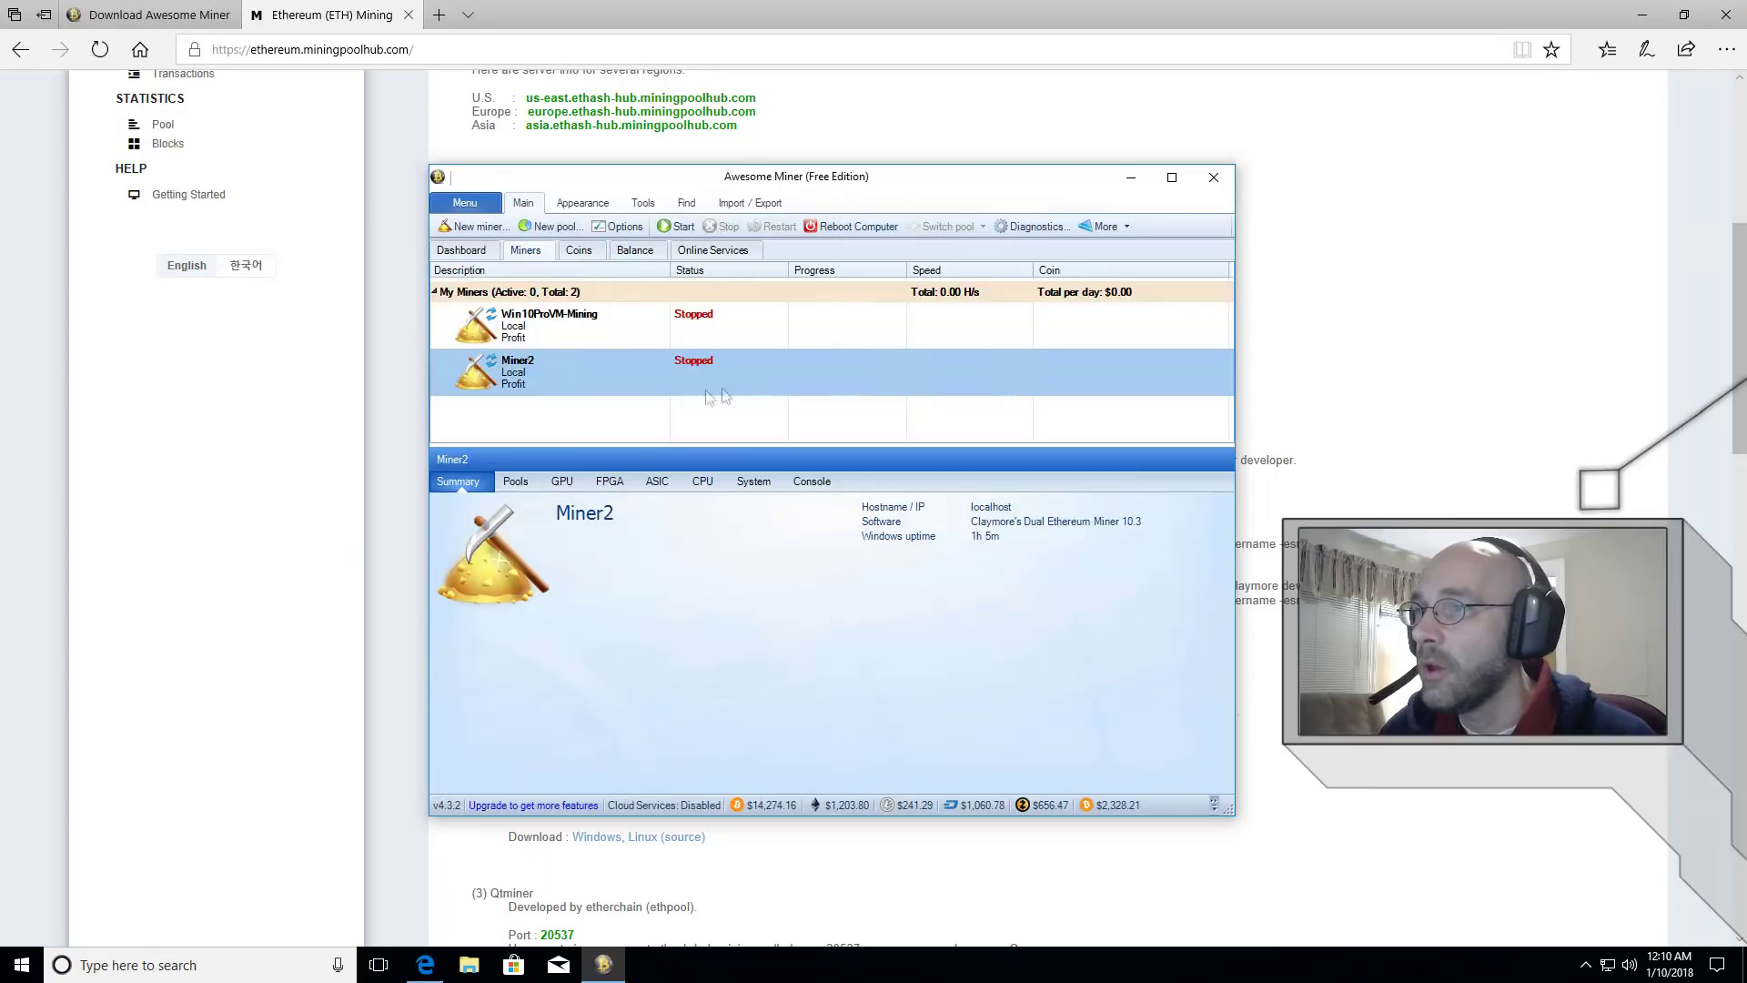
{"action": "left_click", "coordinate": [623, 229]}
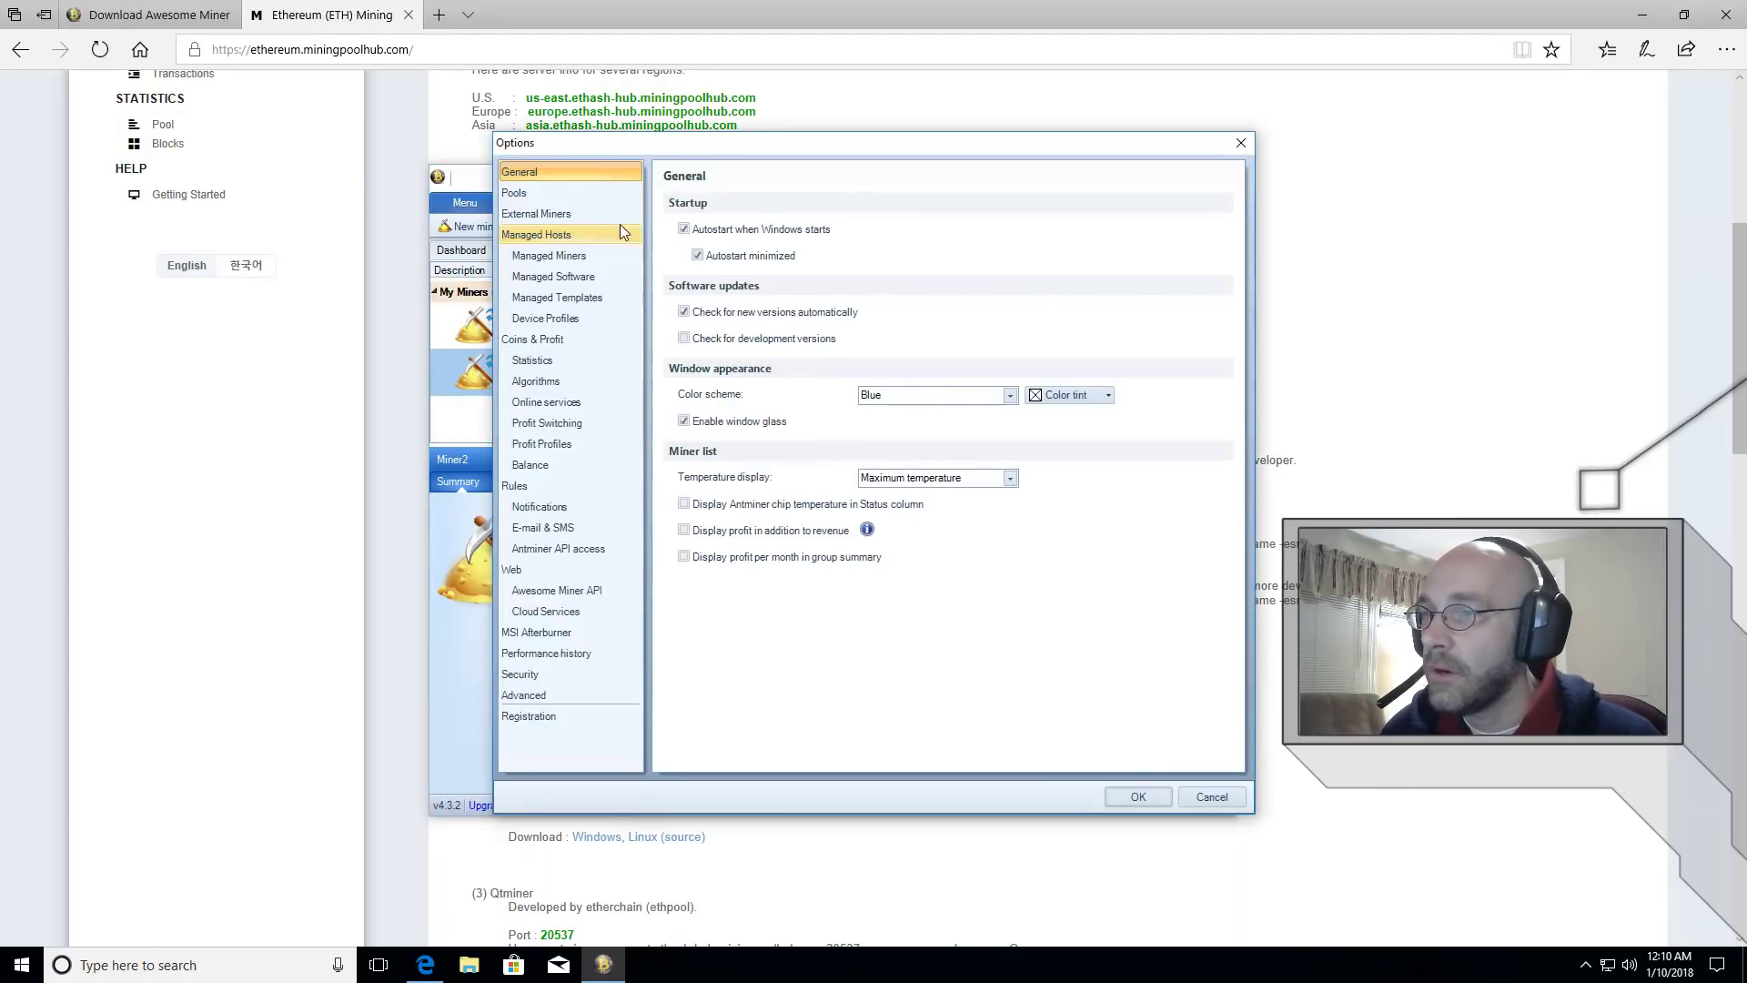
{"action": "left_click", "coordinate": [554, 425]}
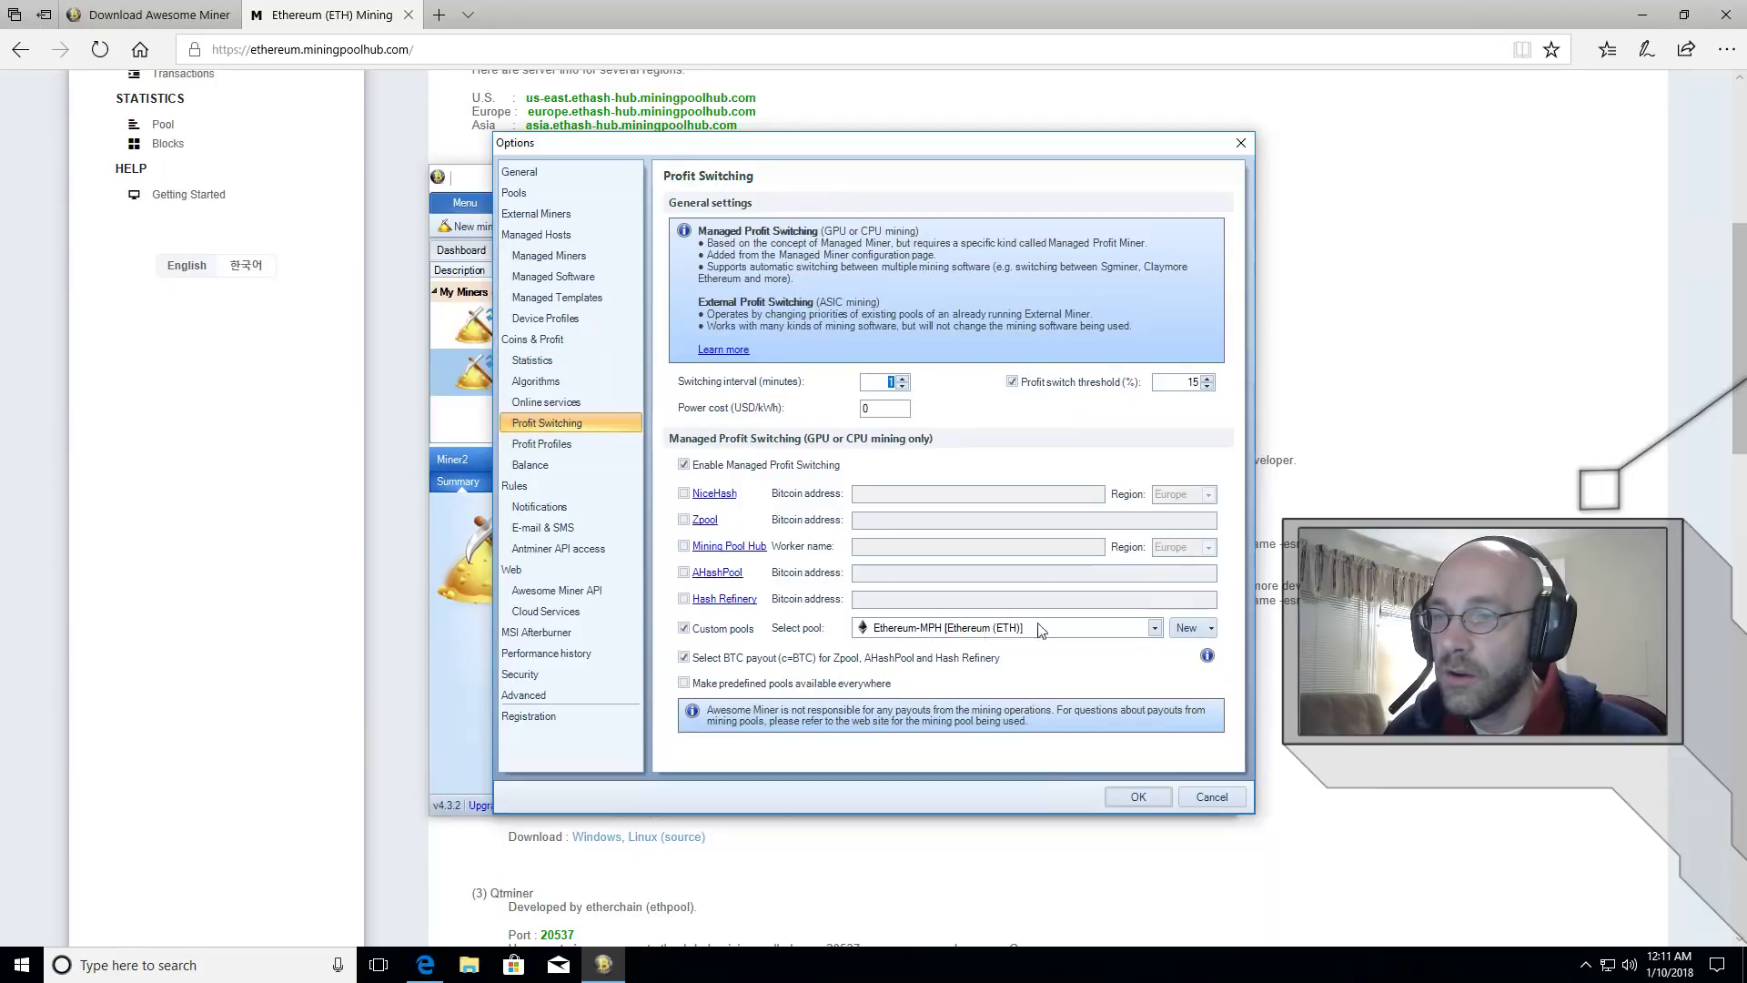
{"action": "left_click", "coordinate": [1153, 629]}
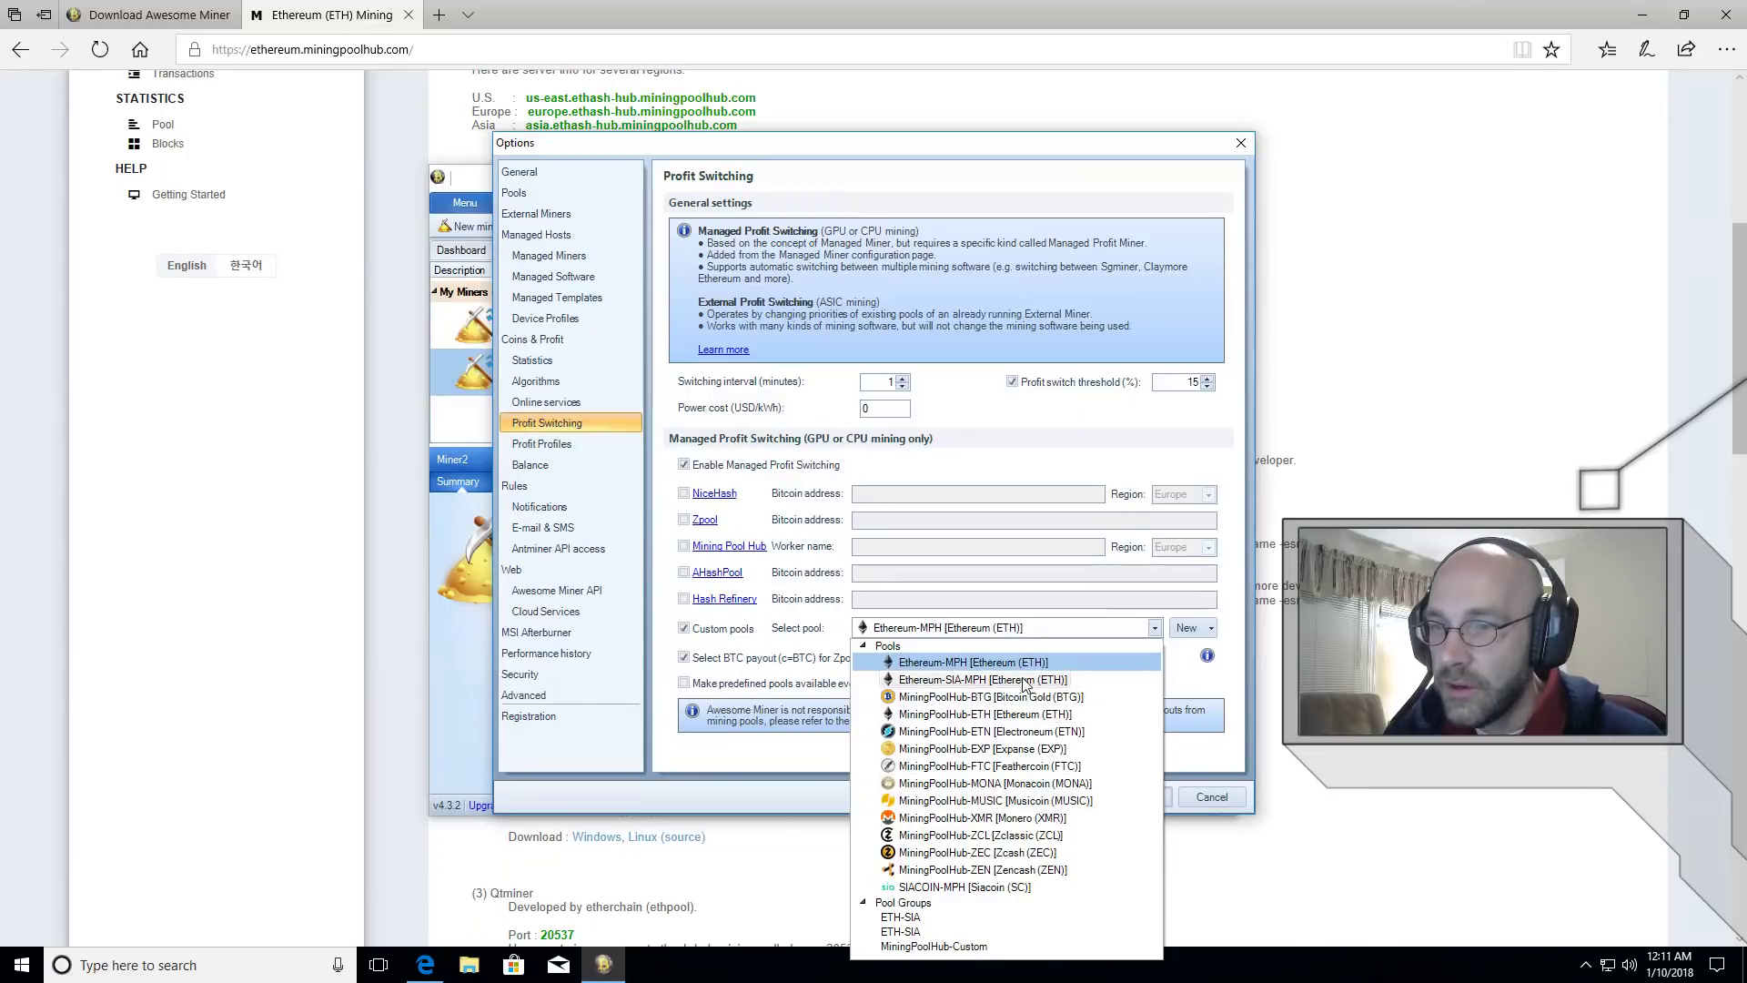
{"action": "left_click", "coordinate": [951, 689]}
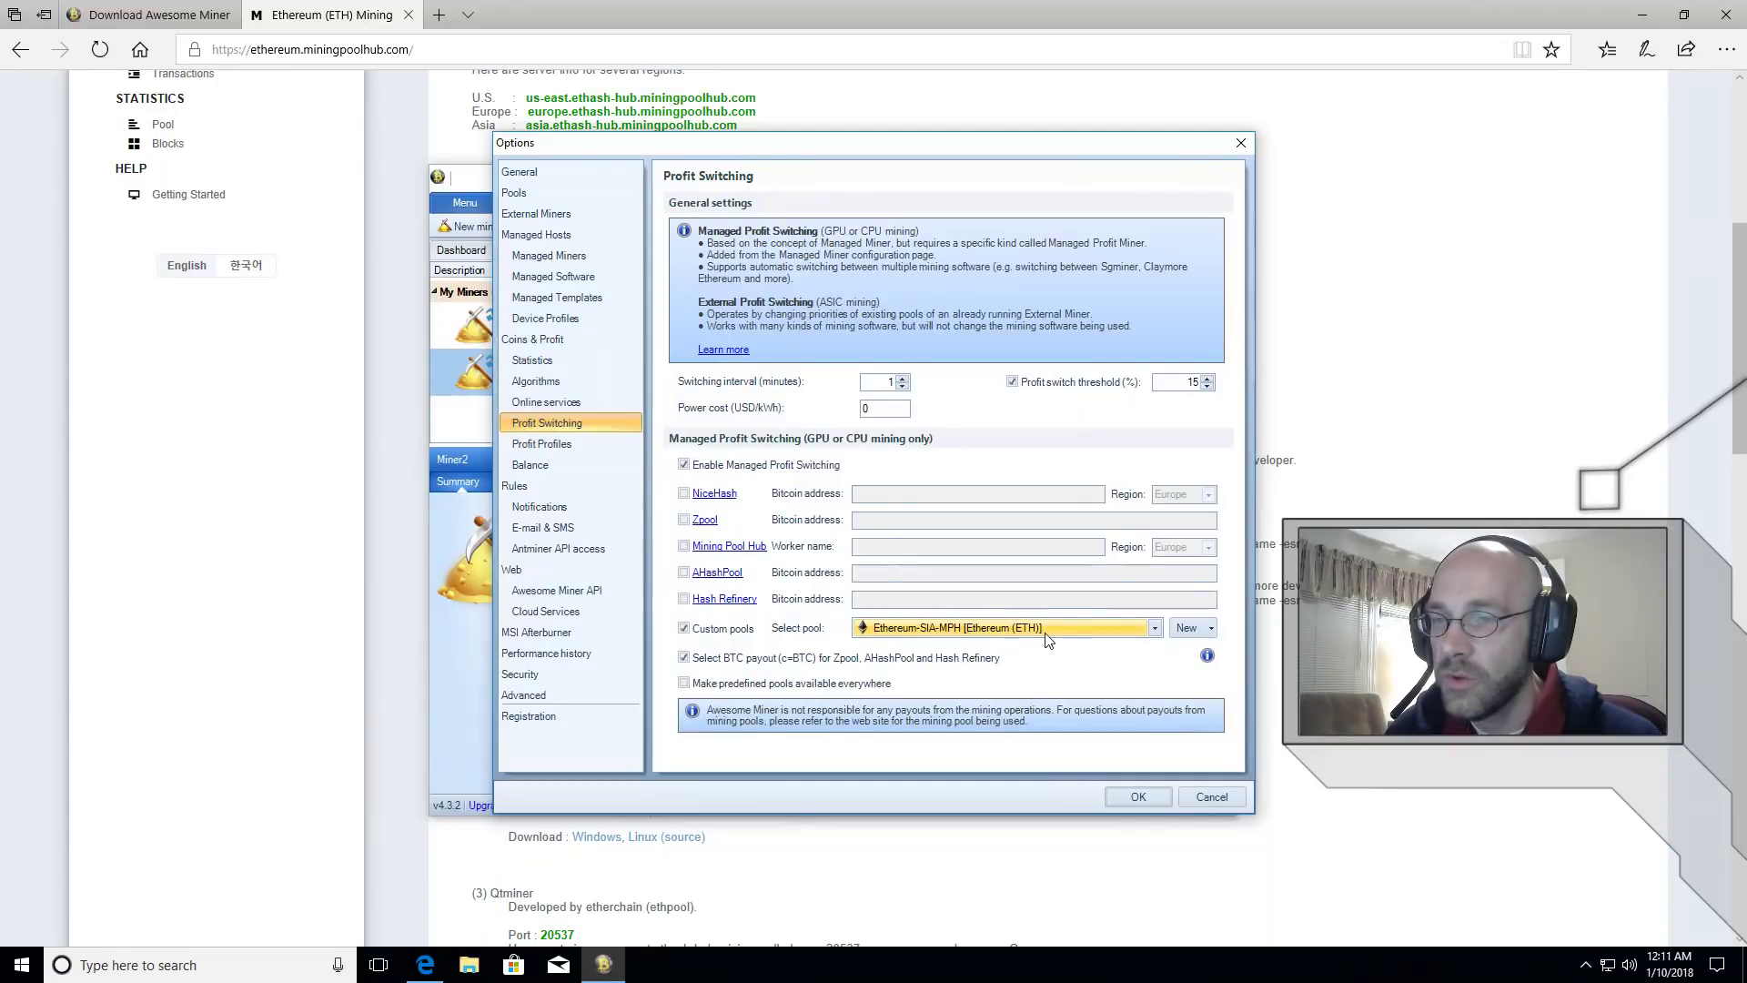
{"action": "left_click", "coordinate": [1138, 797]}
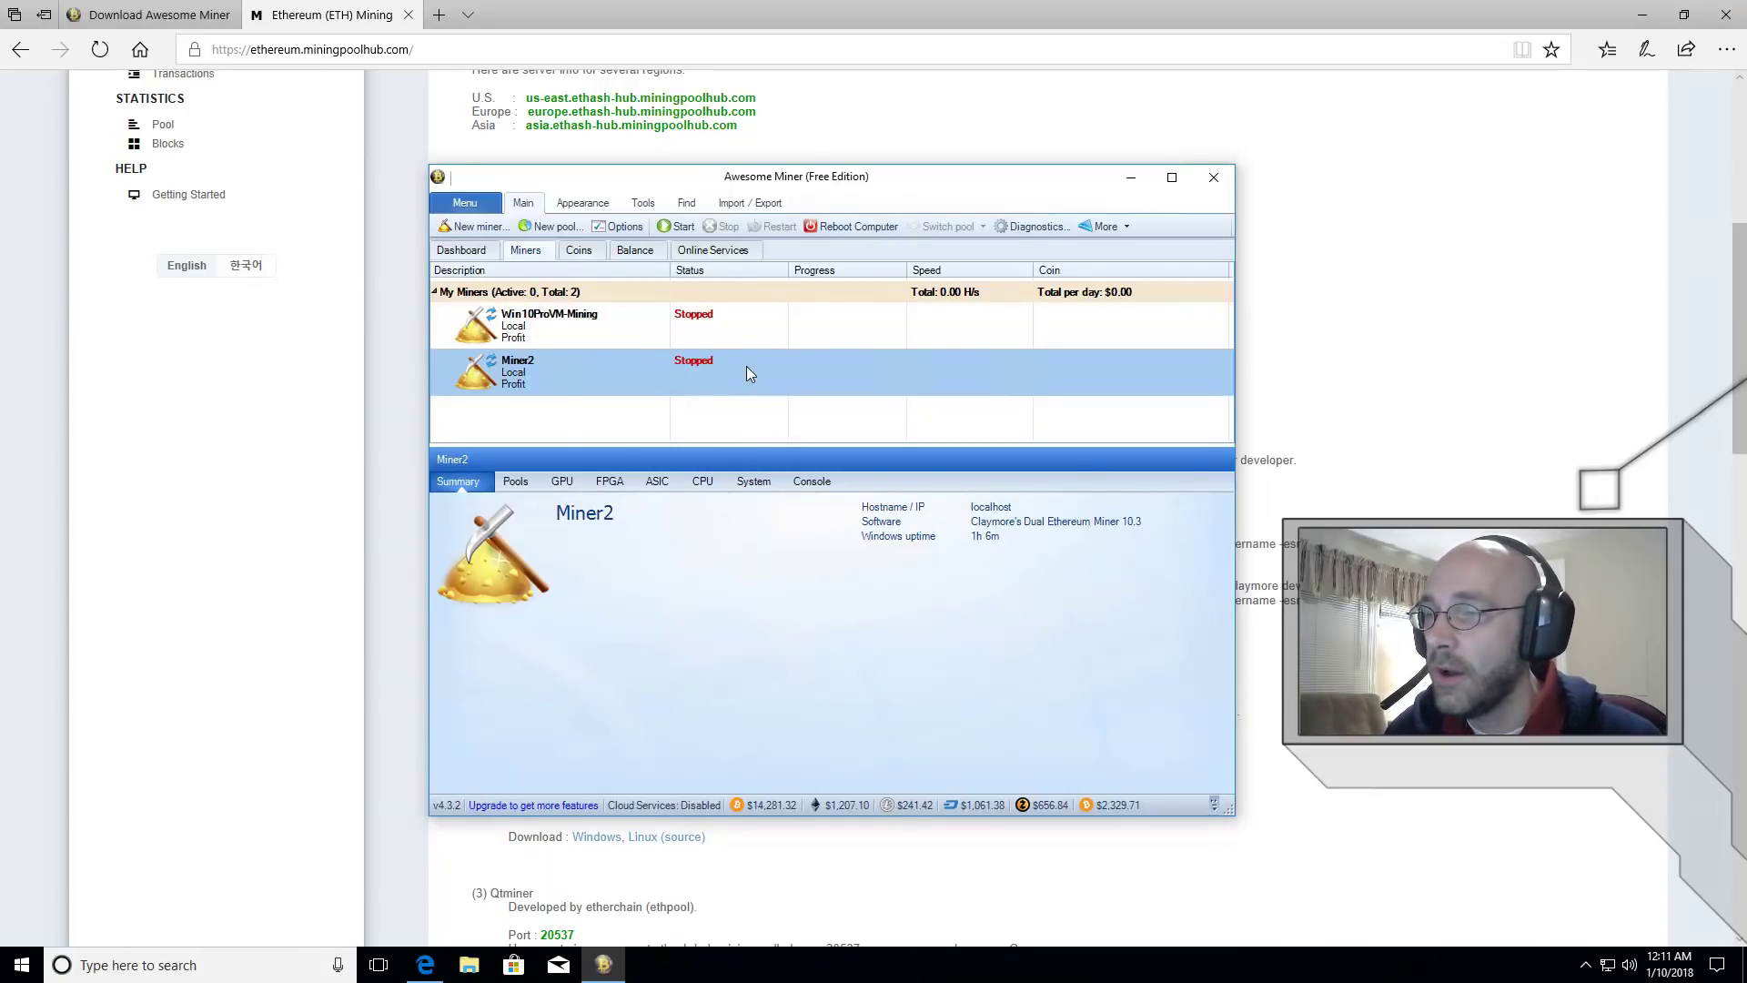
- Start mining with Miner2, minimize the browser, and bring Awesome Miner in front of the Claymore console
{"action": "left_click", "coordinate": [677, 227]}
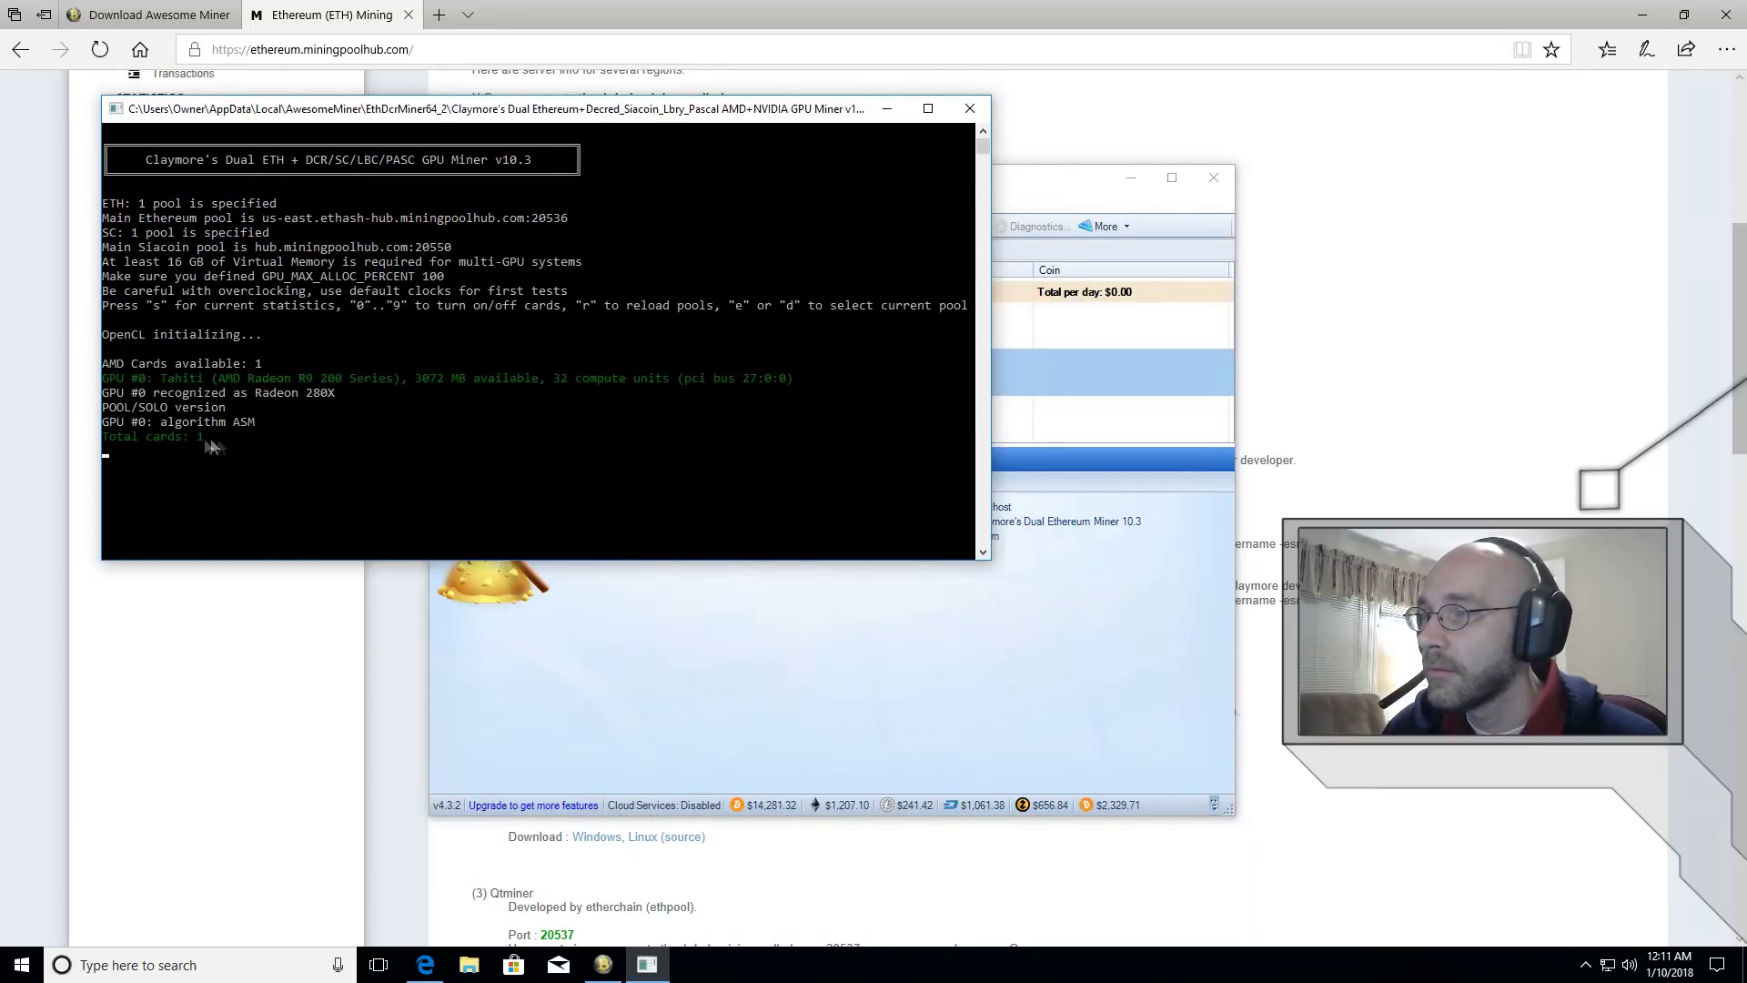
{"action": "left_click", "coordinate": [1645, 16]}
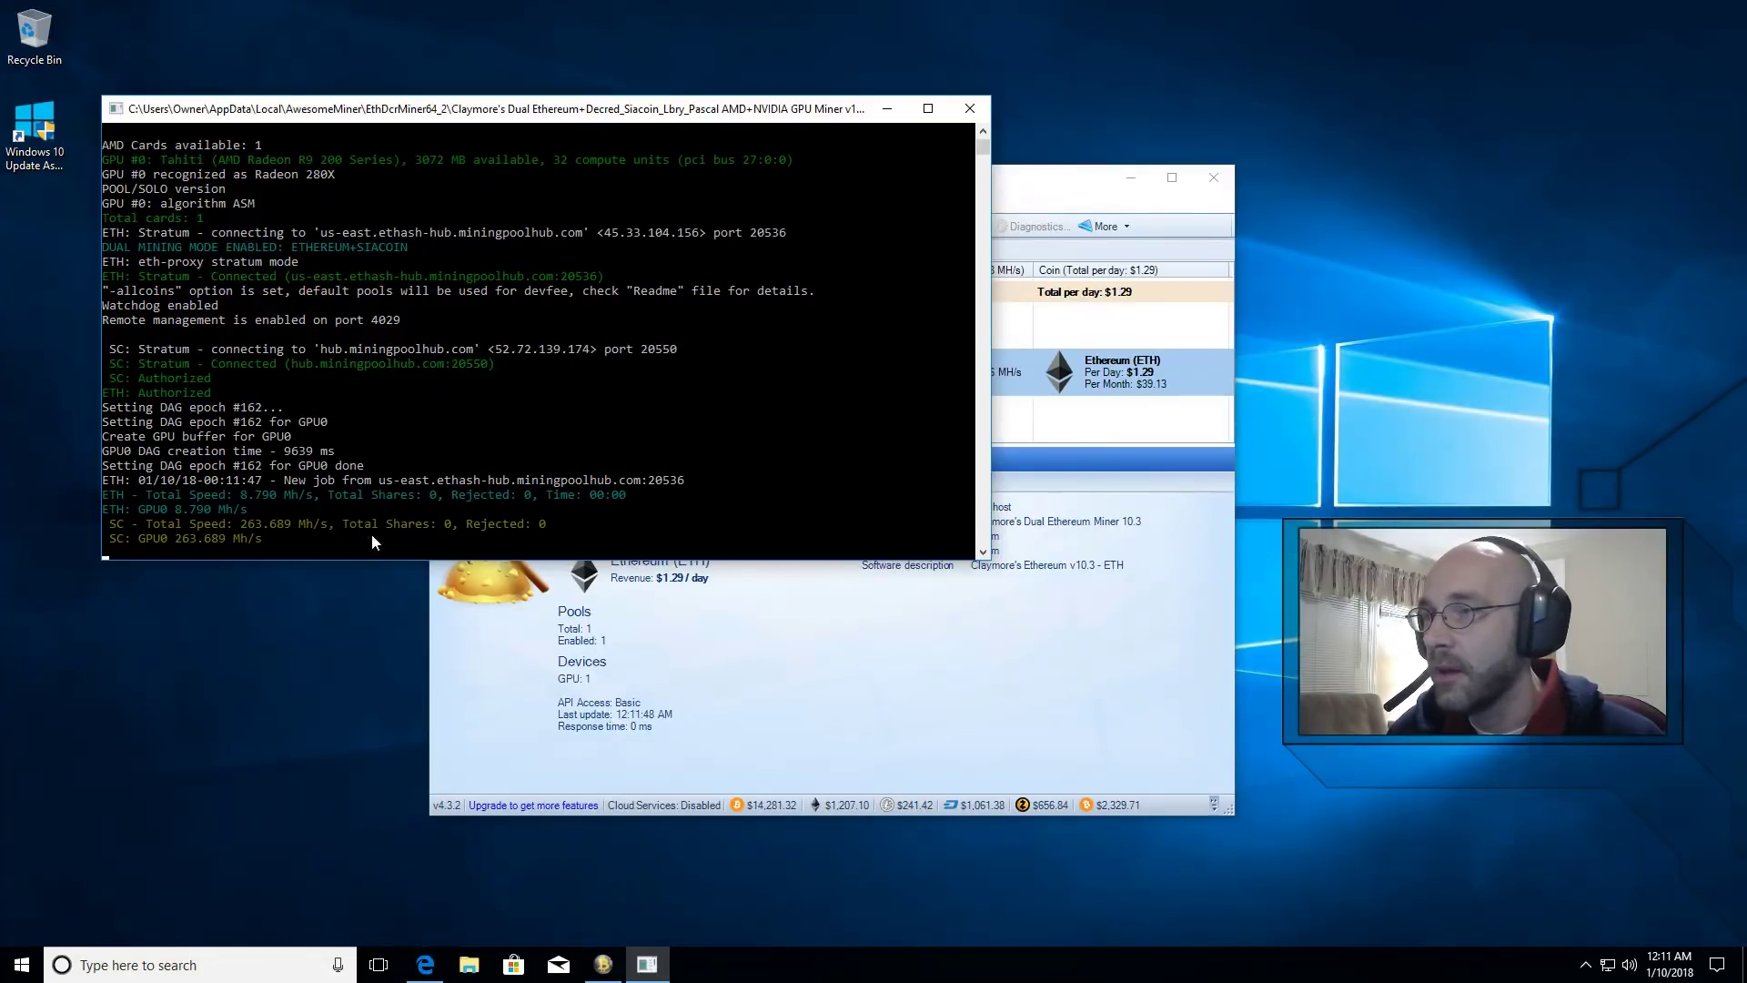
{"action": "left_click", "coordinate": [1079, 191]}
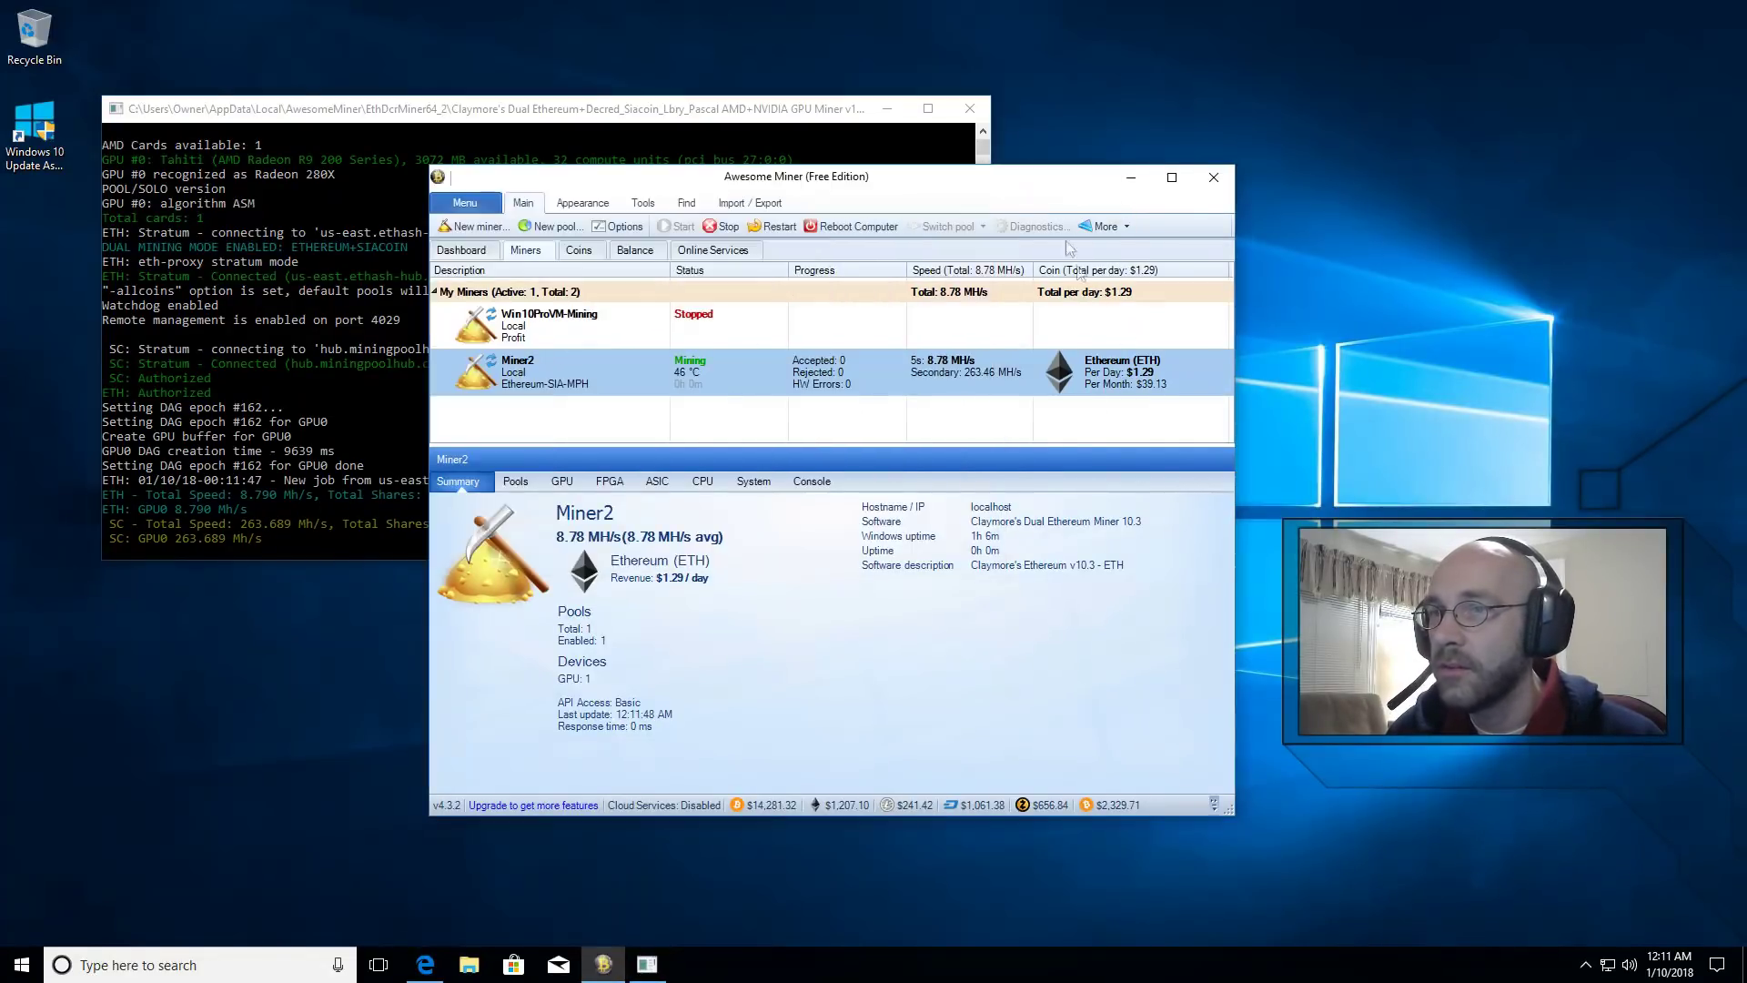